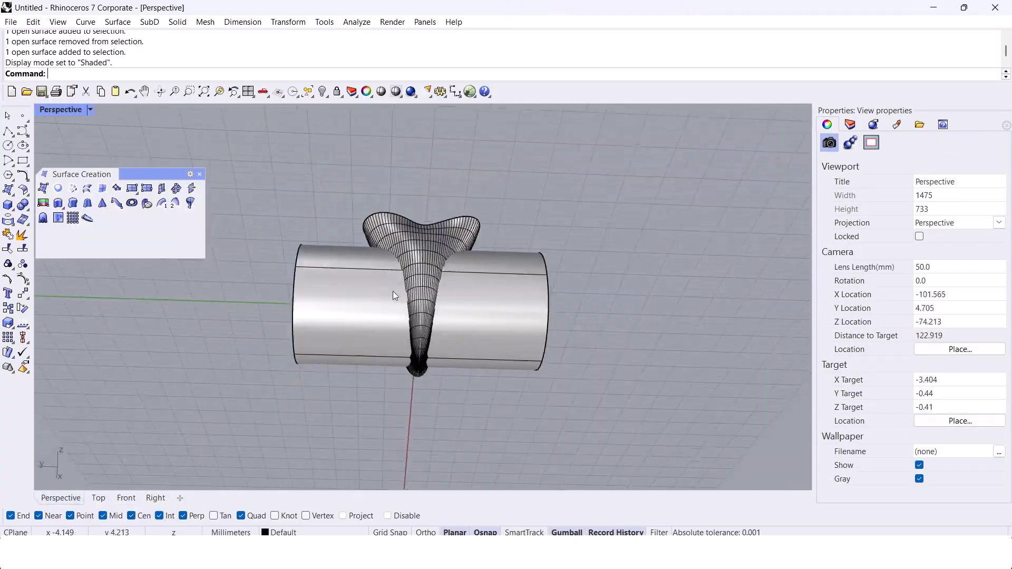
right_drag(394, 295, 448, 324)
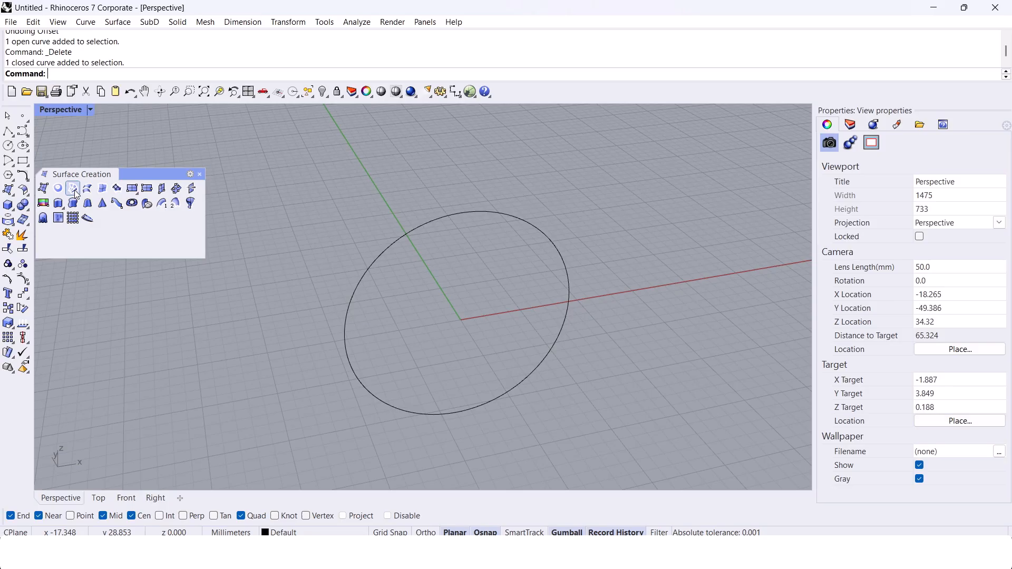
right_drag(319, 178, 328, 225)
click(378, 259)
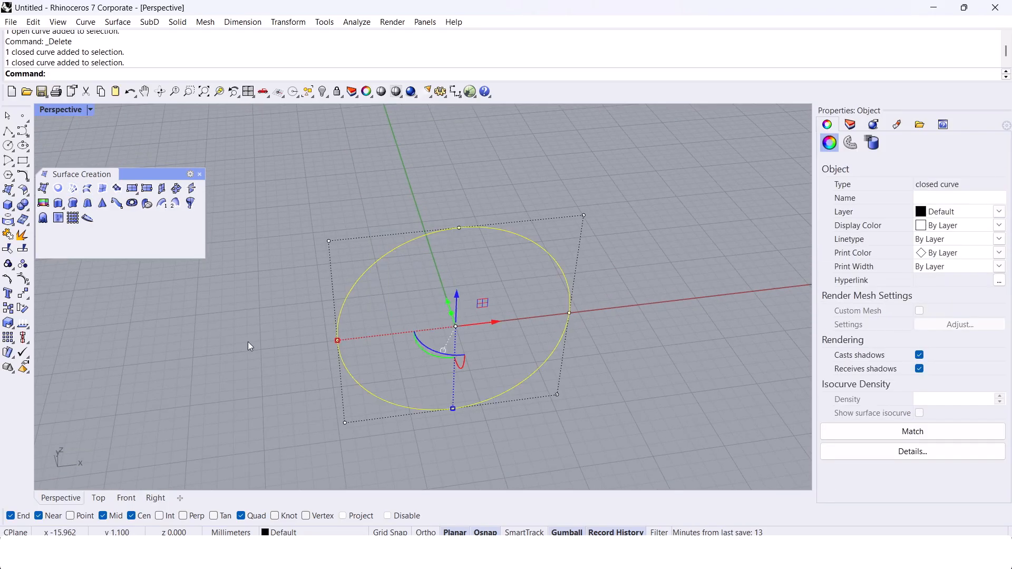
click(292, 311)
right_drag(293, 311, 491, 428)
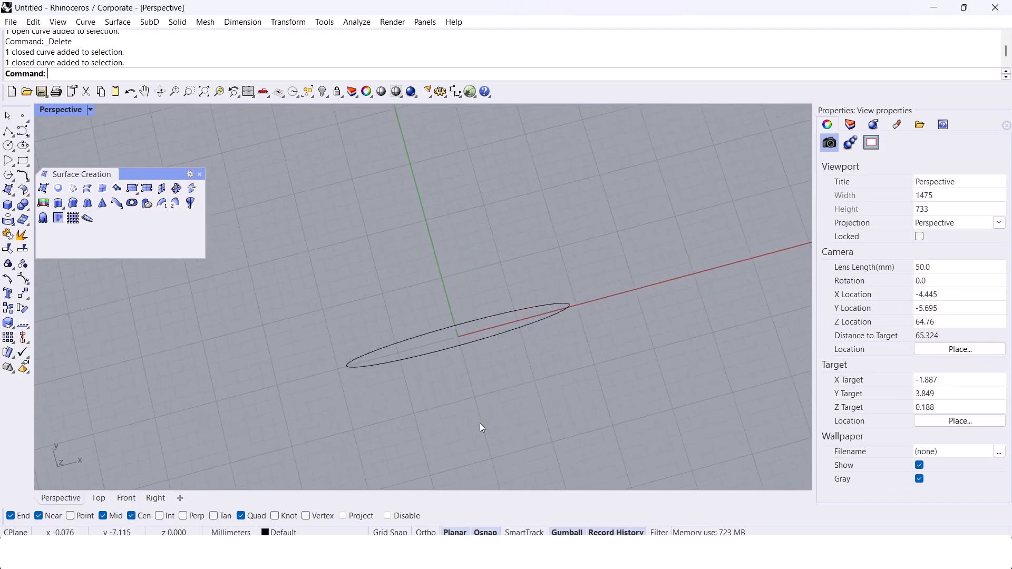
right_drag(517, 294, 443, 274)
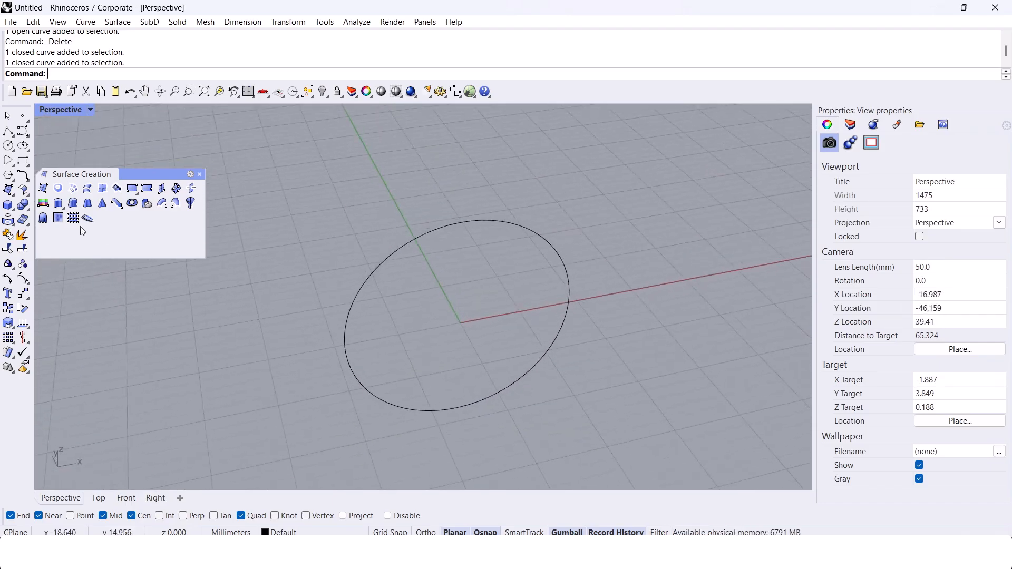
Step: Draw an ellipse centred on the origin, about 10 mm wide along X and 15 mm long along Y
click(24, 146)
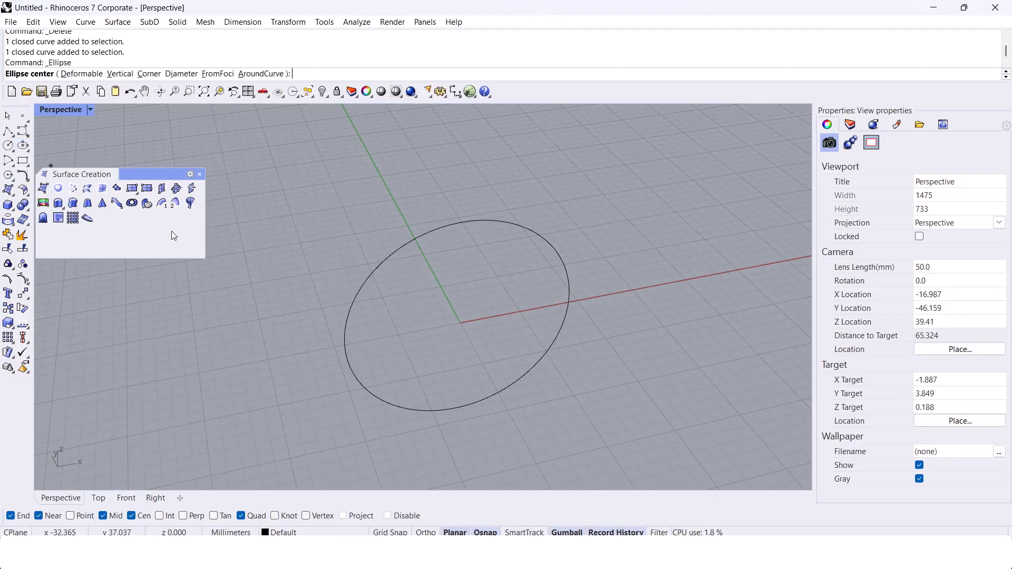
text(0)
key(Return)
click(433, 277)
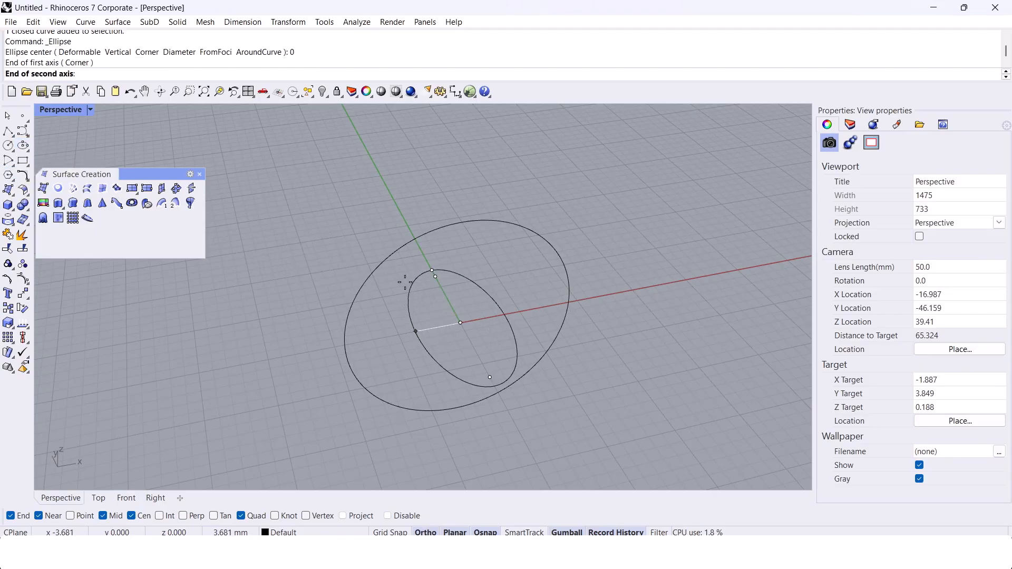
click(390, 287)
Step: Raise the ellipse to the upright circle and align its points with the circle's top quadrant using SetPt
mouse_move(390, 288)
right_down()
mouse_move(378, 334)
mouse_move(429, 316)
mouse_move(395, 303)
right_up()
drag(431, 318, 390, 373)
right_drag(390, 373, 429, 318)
drag(449, 302, 454, 178)
right_drag(453, 179, 463, 217)
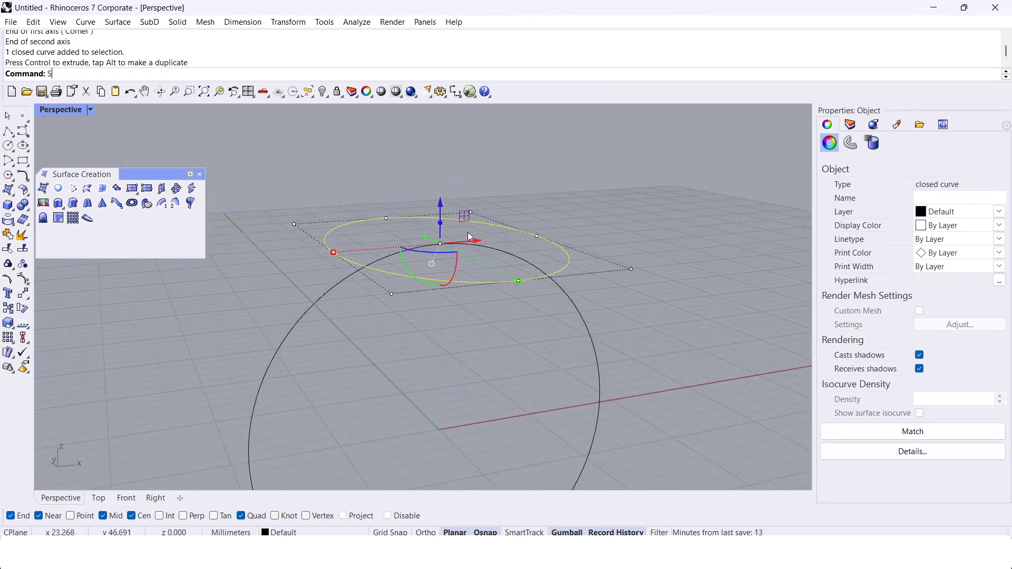
text(SetPt)
key(Return)
Step: Move the ellipse vertically upward by 3 mm above the circle
key(Return)
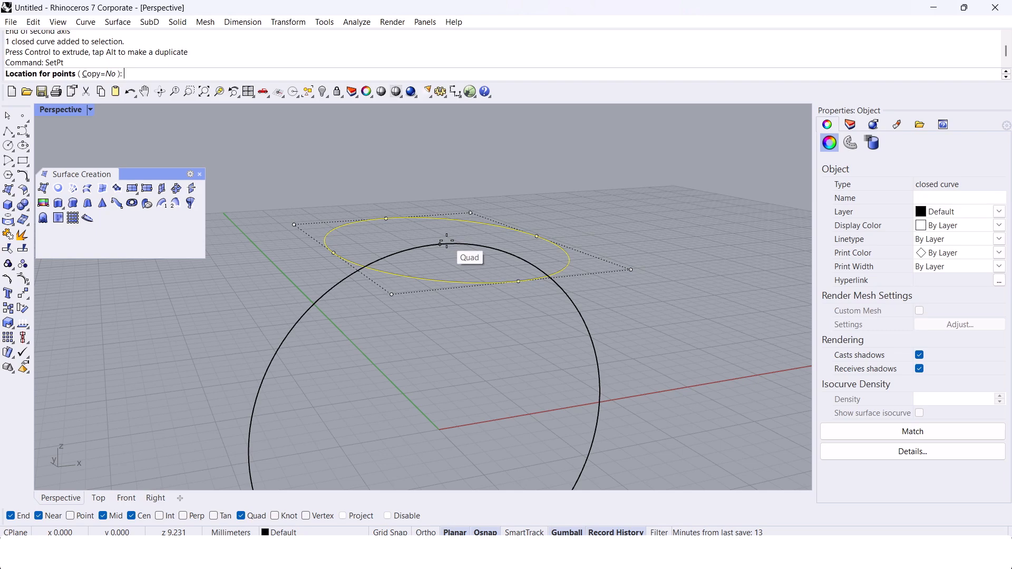
click(447, 242)
key(Escape)
right_drag(442, 267, 387, 243)
click(419, 216)
click(468, 229)
text(3)
key(Return)
key(Escape)
Step: In the Top view, widen the ellipse to about 12 mm and lengthen it slightly by scaling
click(387, 215)
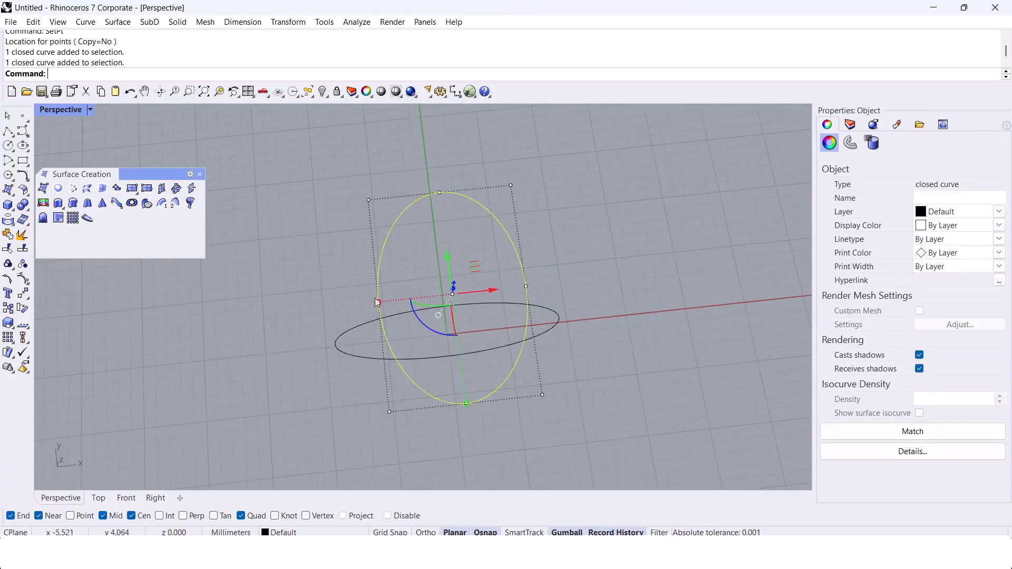
click(98, 498)
scroll(395, 297, up, 2)
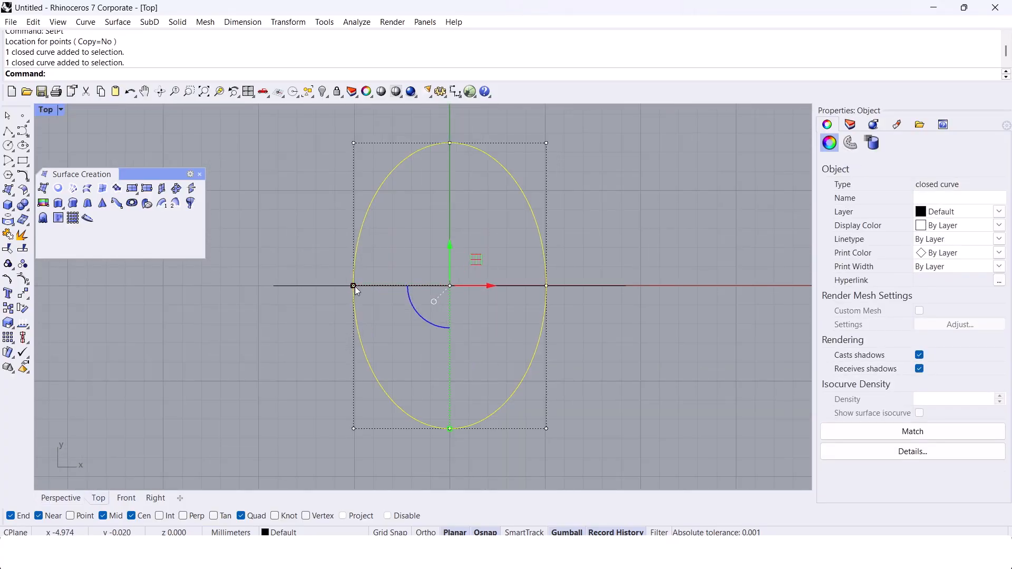
drag(353, 287, 337, 286)
drag(450, 428, 448, 434)
click(248, 349)
right_drag(249, 349, 270, 317)
Step: In the Front view, offset the circle outward by 1.5 mm
click(61, 498)
right_drag(298, 349, 326, 299)
click(394, 206)
click(129, 497)
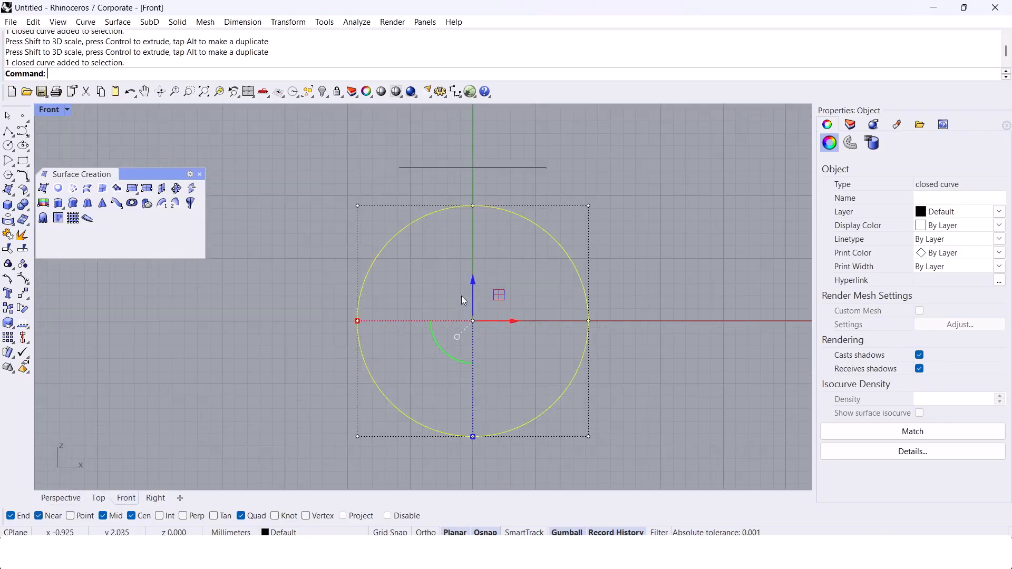
text(Offset)
key(Return)
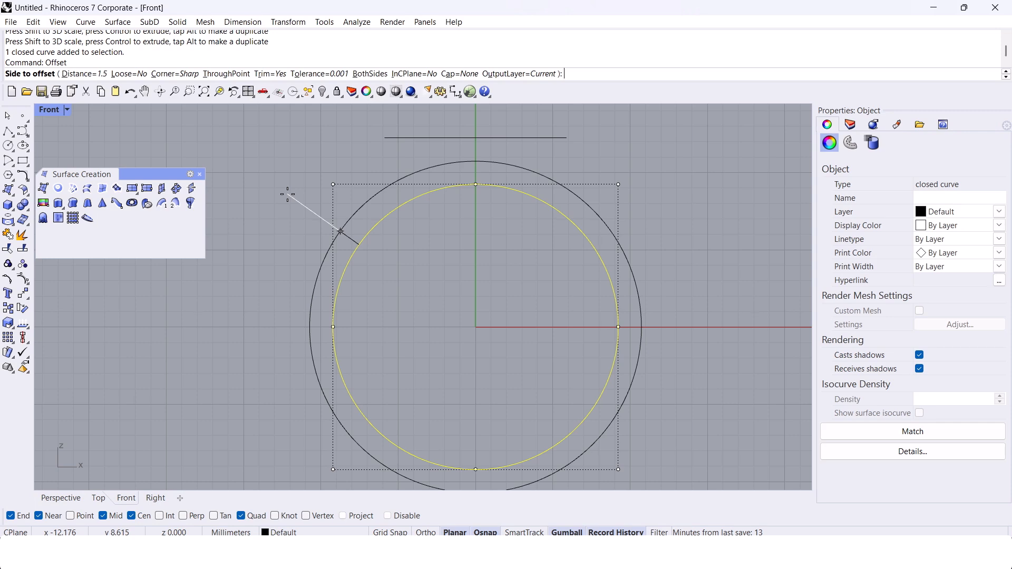
click(288, 194)
scroll(472, 450, up, 2)
scroll(453, 390, down, 3)
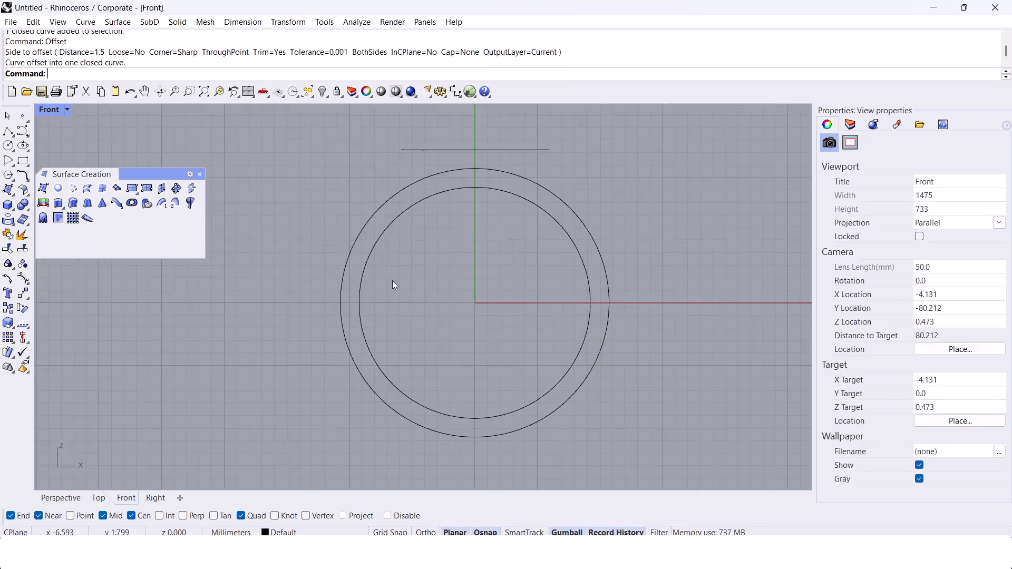
right_drag(393, 280, 391, 265)
drag(390, 264, 317, 182)
click(317, 182)
scroll(428, 364, up, 2)
right_drag(429, 364, 418, 342)
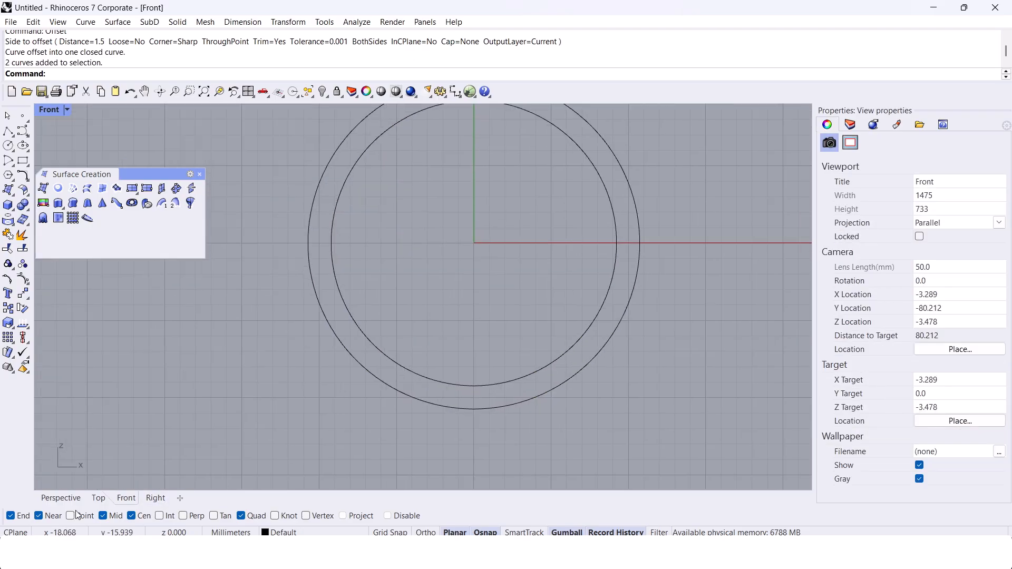
Step: Copy the outer circle to the clipboard and rebuild the original with 8 points and degree 3
click(323, 211)
key(ctrl+c)
right_drag(371, 222, 376, 243)
click(435, 219)
click(413, 163)
text(Rebuild)
key(Return)
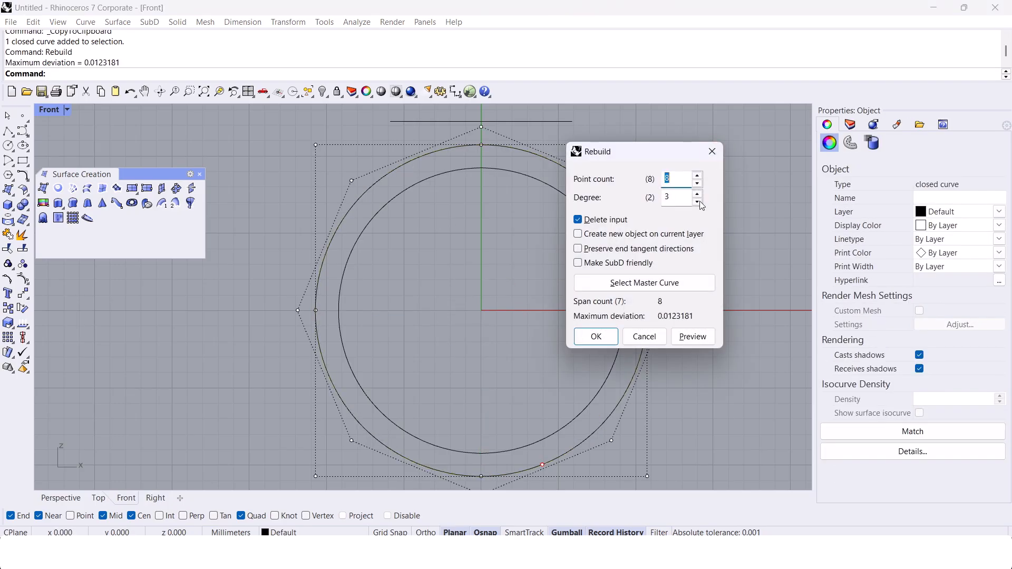
click(596, 336)
Step: Draw a vertical polyline from the outer circle's top quadrant down past its lowest point
text(polyline)
key(Return)
scroll(483, 146, down, 2)
click(482, 144)
shift+click(500, 389)
key(Return)
Step: Trim away the right half of the rebuilt circle with the vertical line and delete the line
click(482, 375)
text(Trim)
key(Return)
click(511, 356)
key(Return)
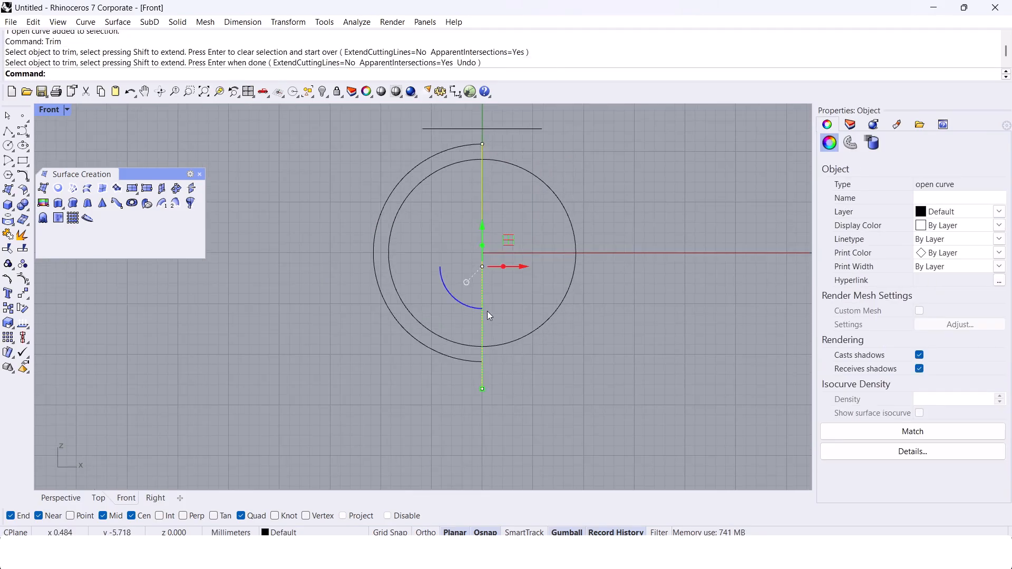
key(Delete)
Step: Paste the copied outer circle back in place and lock it as a reference
key(ctrl+v)
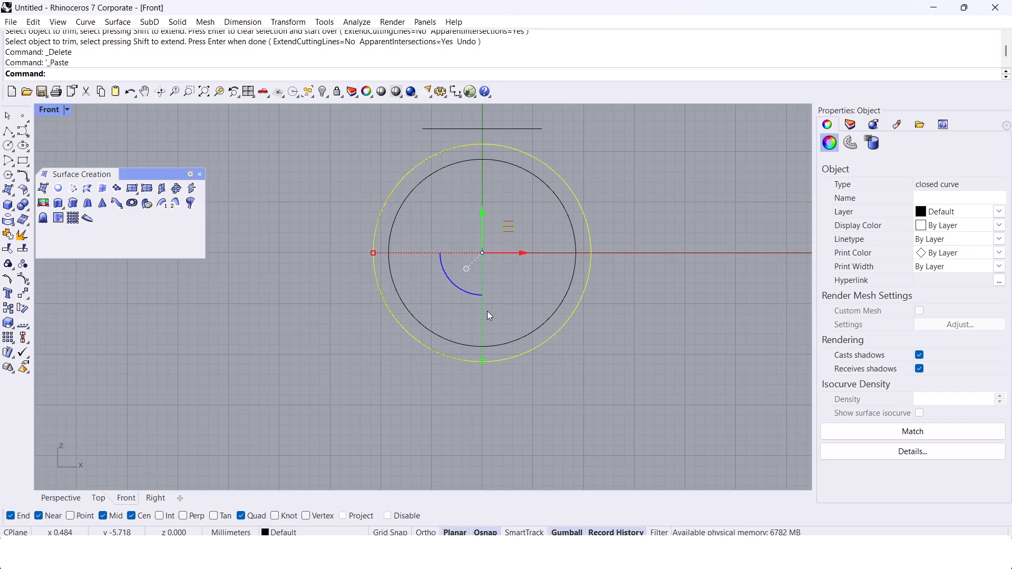
key(ctrl+l)
scroll(495, 141, up, 4)
Step: Turn on the half circle's control points and move its top end point to the ellipse's left end
click(474, 143)
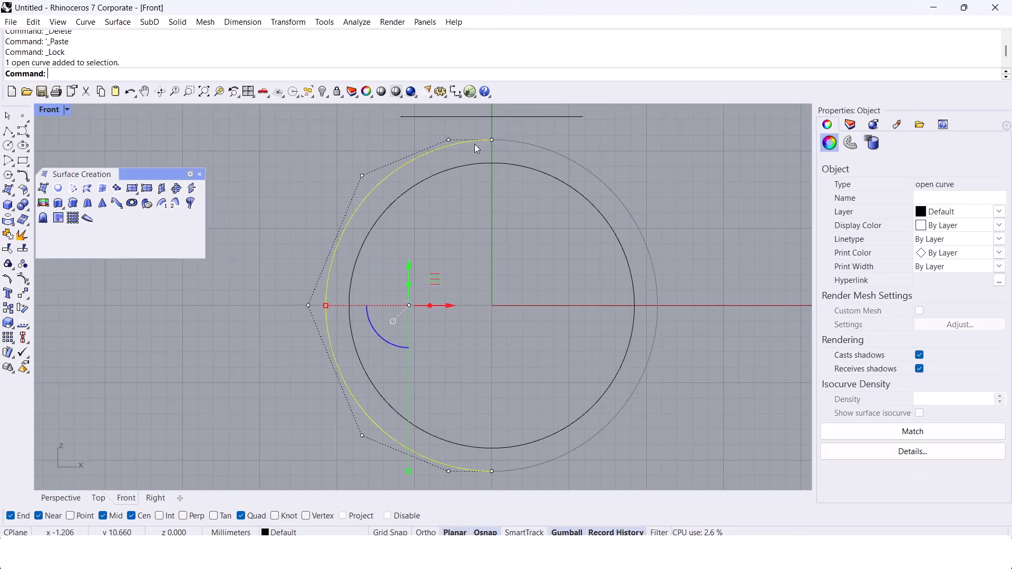
right_drag(485, 263, 501, 293)
scroll(498, 227, up, 6)
drag(490, 252, 546, 156)
right_drag(454, 162, 463, 237)
click(458, 219)
key(F10)
drag(506, 231, 557, 185)
text(move)
key(Return)
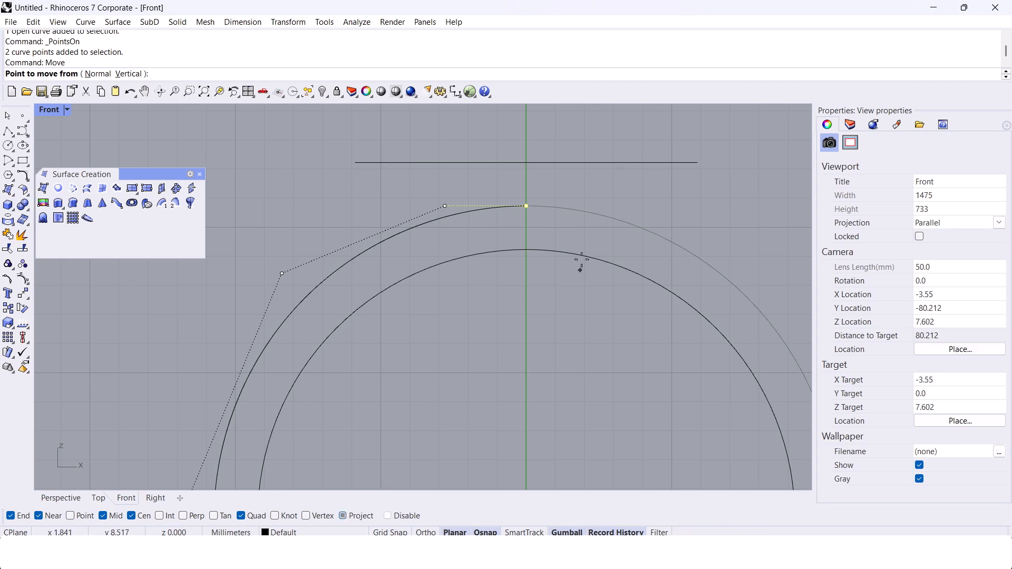
click(526, 205)
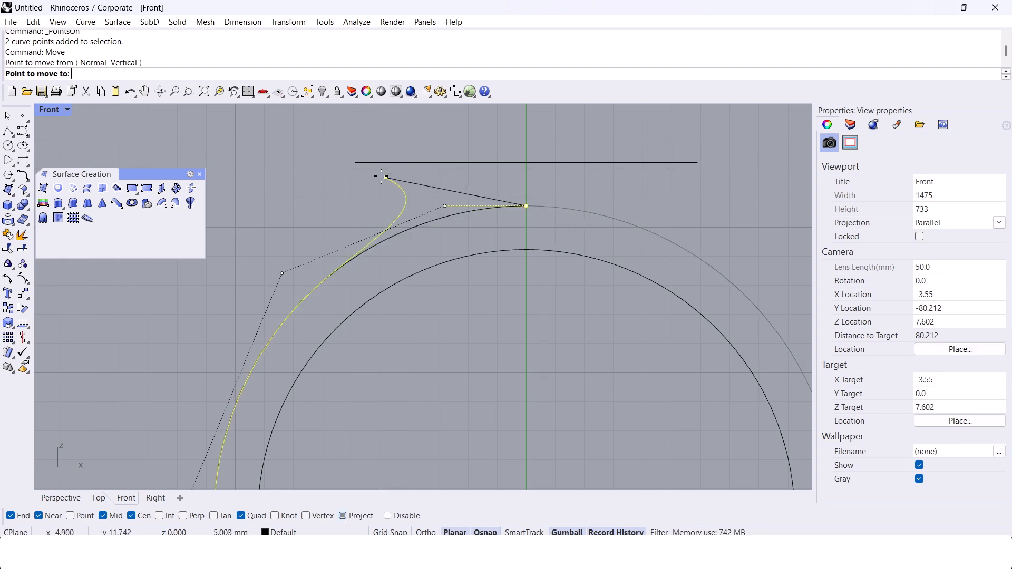
click(355, 163)
Step: Reposition the half curve's upper control points to shape a smooth shoulder leading to the ellipse
click(445, 206)
right_drag(445, 206, 478, 199)
drag(506, 199, 403, 200)
scroll(368, 242, down, 4)
right_drag(368, 242, 432, 210)
scroll(452, 193, up, 2)
drag(470, 181, 464, 181)
right_drag(423, 274, 437, 200)
scroll(437, 199, down, 2)
drag(355, 144, 442, 168)
right_drag(470, 316, 498, 282)
scroll(456, 304, up, 2)
Step: Draw a 1.8 mm horizontal guide line outward from the inner circle's left quadrant
text(polyline)
key(Return)
click(411, 293)
text(1.8)
key(Return)
shift+click(301, 245)
right_click(301, 245)
Step: Move the profile curve's left control point so the curve meets the outer end of the guide line
scroll(356, 291, up, 2)
click(380, 244)
scroll(340, 301, up, 2)
drag(270, 226, 362, 299)
scroll(372, 302, up, 4)
scroll(375, 300, up, 2)
drag(296, 283, 296, 283)
scroll(364, 282, down, 12)
right_drag(424, 409, 372, 283)
right_drag(441, 427, 452, 396)
key(Escape)
scroll(350, 225, up, 2)
scroll(471, 426, down, 2)
key(Escape)
Step: Try to raise a control point near the bottom end of the profile curve
click(347, 282)
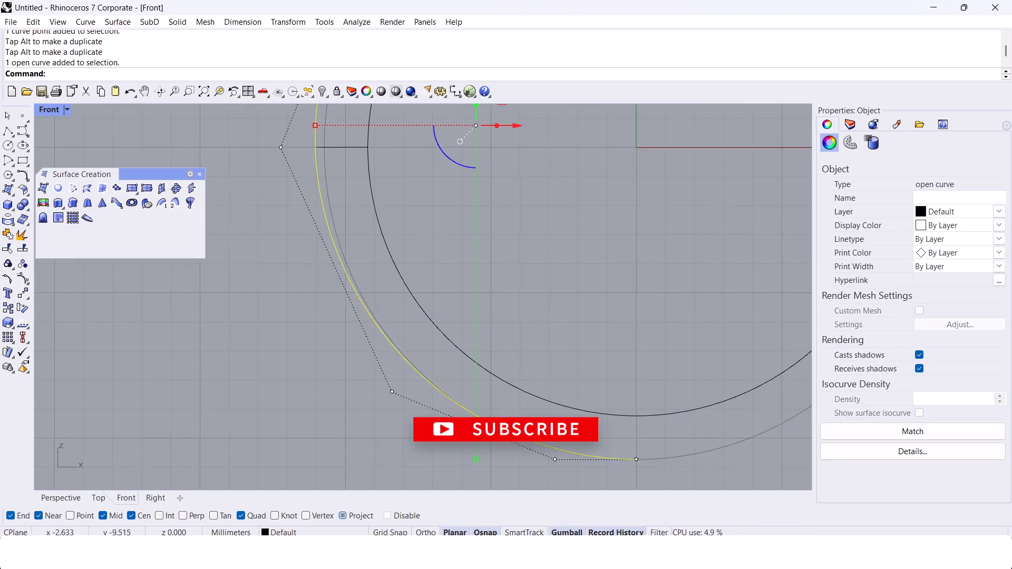
scroll(484, 417, down, 2)
right_drag(447, 390, 447, 446)
right_drag(355, 283, 368, 364)
right_drag(415, 256, 404, 332)
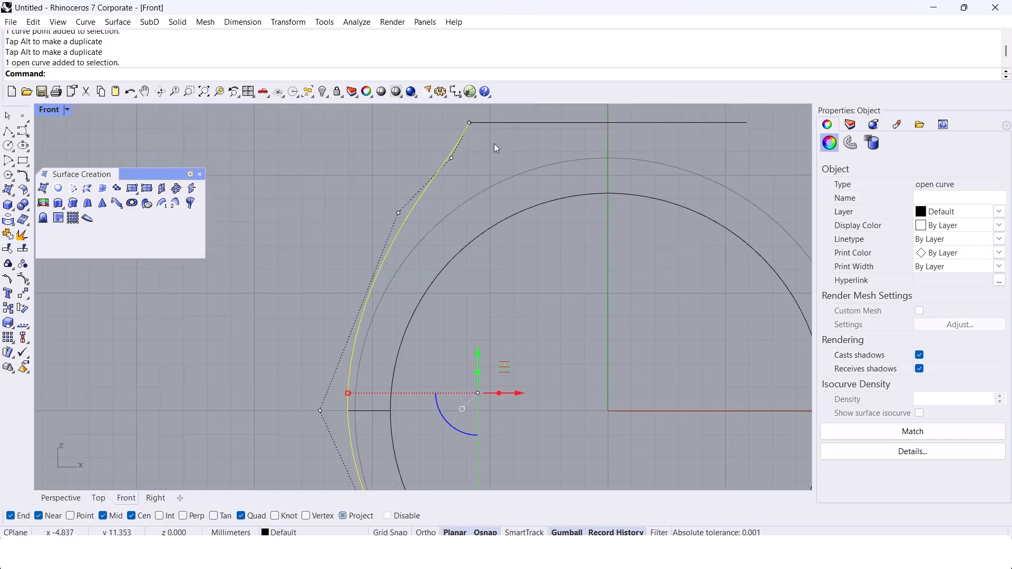
scroll(494, 143, down, 4)
scroll(514, 478, up, 6)
right_drag(515, 478, 507, 435)
click(527, 446)
drag(527, 411, 527, 397)
click(487, 462)
Step: Undo the last control point move on the profile curve
scroll(519, 431, up, 4)
scroll(542, 412, down, 2)
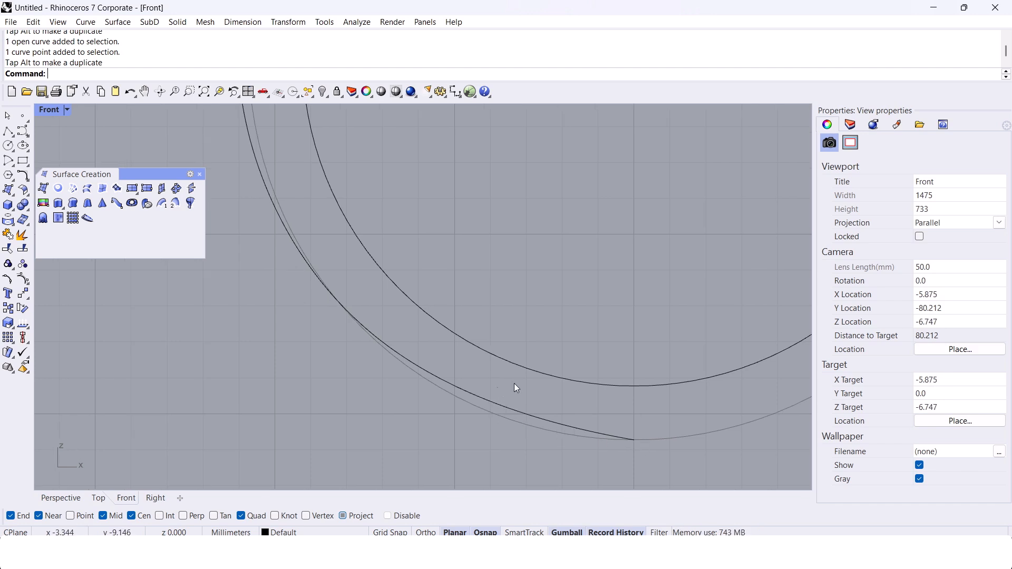
scroll(499, 394, down, 4)
scroll(422, 359, up, 4)
right_drag(318, 118, 378, 347)
scroll(369, 362, down, 6)
scroll(457, 179, down, 6)
key(ctrl+z)
Step: Examine the profile curve's shape against the locked reference circle along the side, bottom and shoulder
scroll(483, 389, up, 2)
scroll(483, 390, up, 6)
click(431, 341)
scroll(368, 258, down, 8)
right_drag(368, 262, 394, 369)
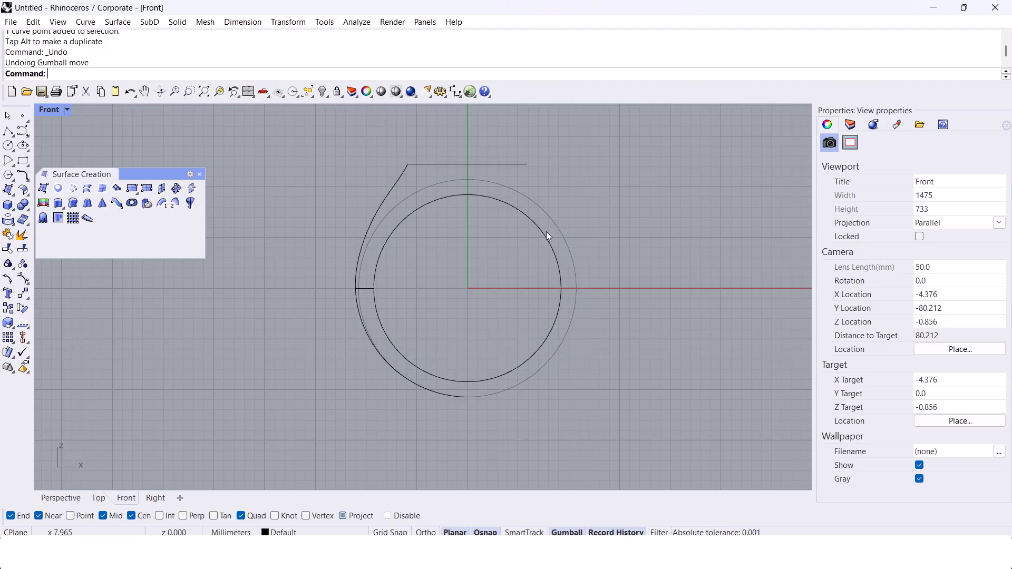
scroll(364, 292, up, 5)
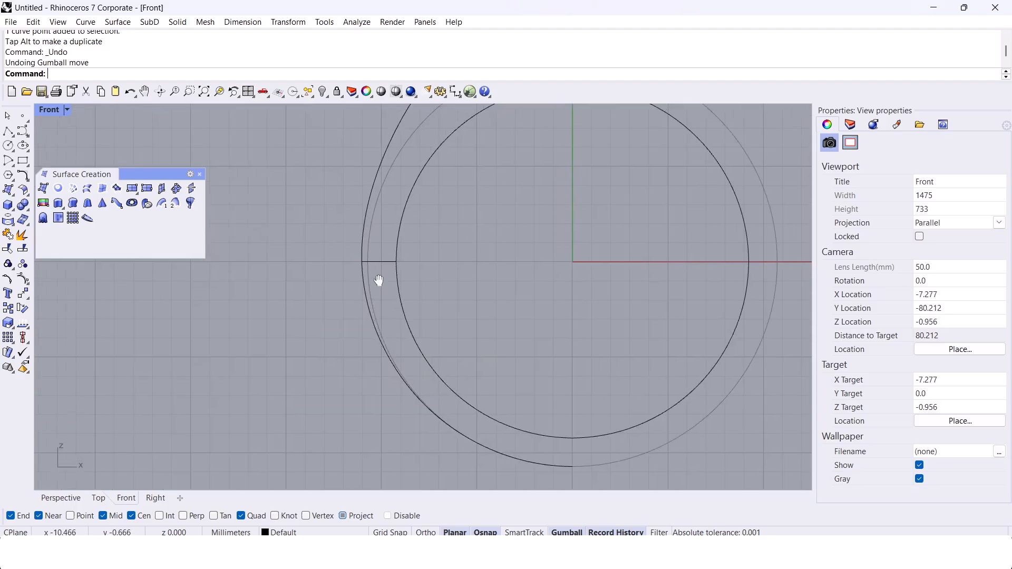
scroll(477, 364, down, 3)
scroll(586, 404, up, 3)
scroll(583, 422, down, 5)
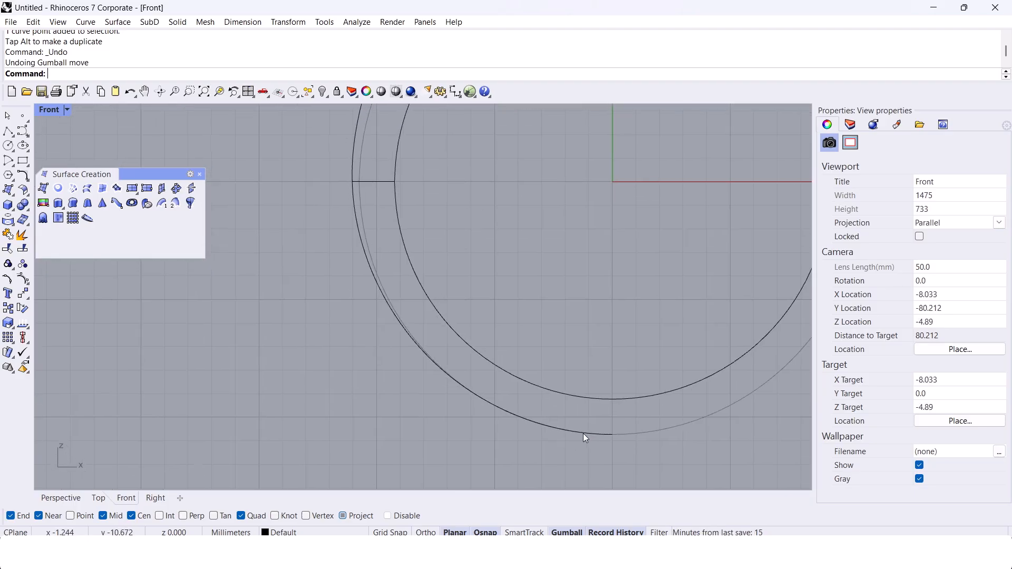
right_drag(467, 192, 451, 245)
scroll(464, 211, up, 2)
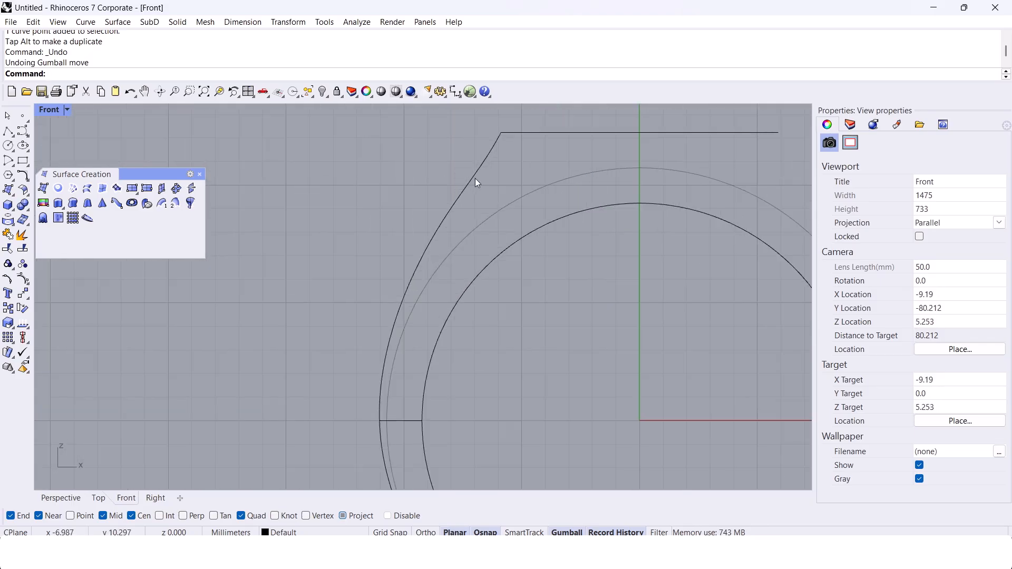
Step: Fine-tune the position of the profile curve's upper control point just below the ellipse end
click(470, 181)
scroll(486, 162, up, 4)
click(488, 160)
right_drag(534, 183, 521, 203)
mouse_move(511, 180)
mouse_down()
mouse_move(537, 177)
mouse_move(512, 179)
mouse_up()
click(411, 154)
scroll(418, 167, down, 6)
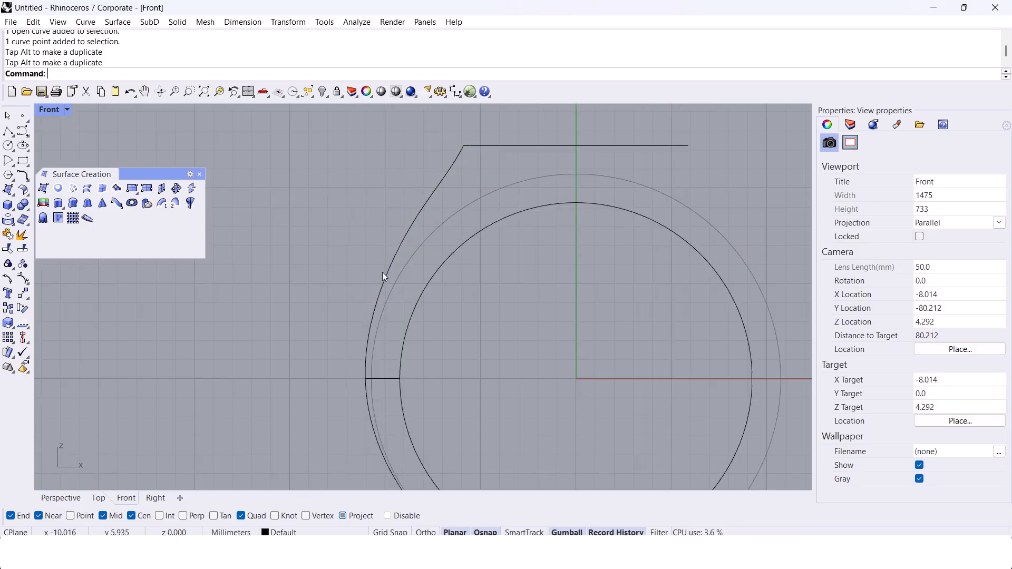
Step: Mirror the side profile curve about the vertical axis through the origin and delete the short horizontal line at the ring's side
click(441, 181)
scroll(520, 232, down, 6)
right_drag(527, 244, 495, 263)
text(Mirror)
key(Return)
text(0)
key(Return)
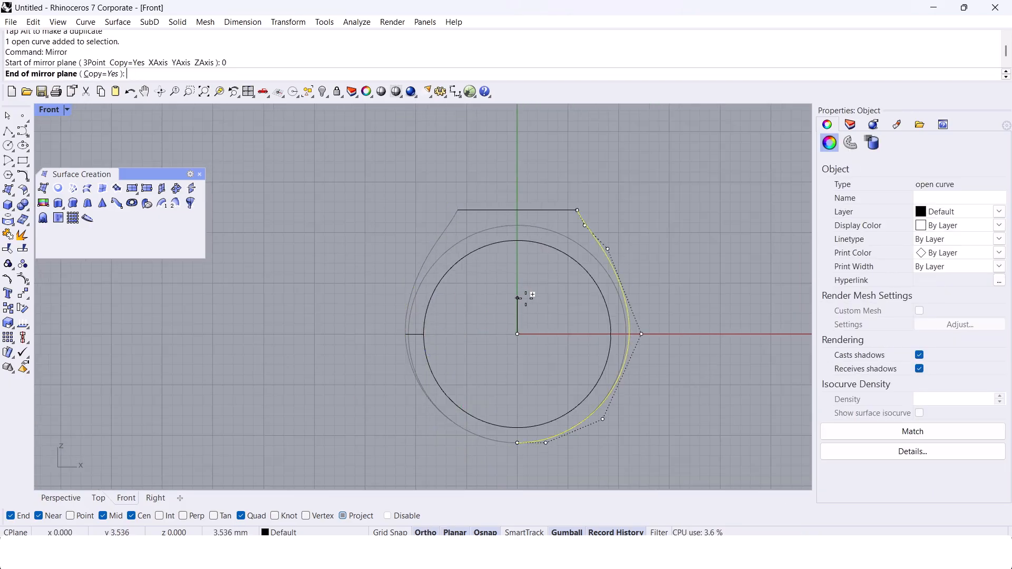
shift+click(526, 299)
click(527, 305)
drag(343, 304, 476, 365)
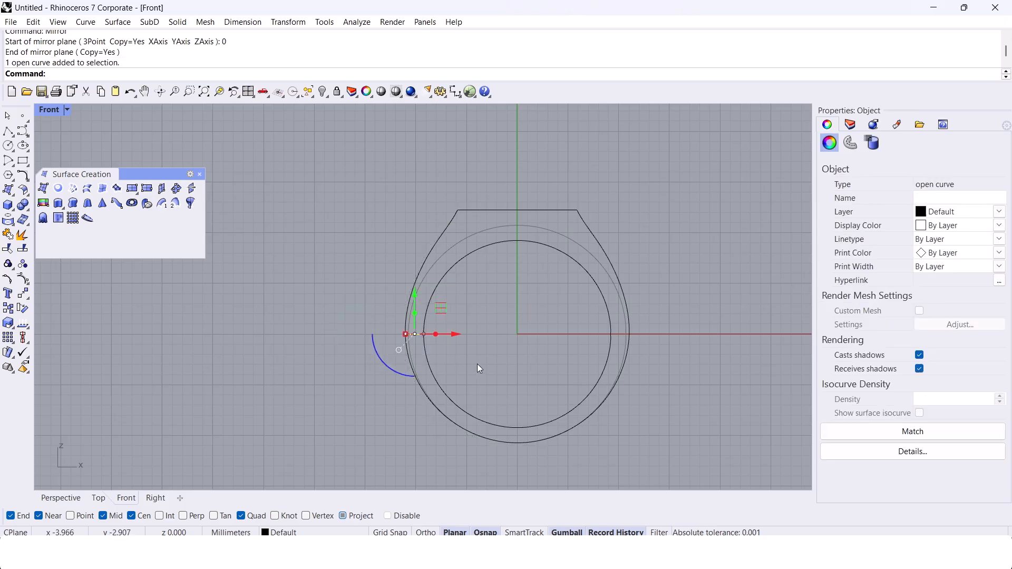
key(Delete)
Step: Rotate a copy of the side profile a quarter turn about the origin in the Perspective view, keeping the original
click(61, 499)
right_drag(385, 308, 497, 248)
click(498, 248)
text(Rotate)
key(Return)
text(0)
key(Return)
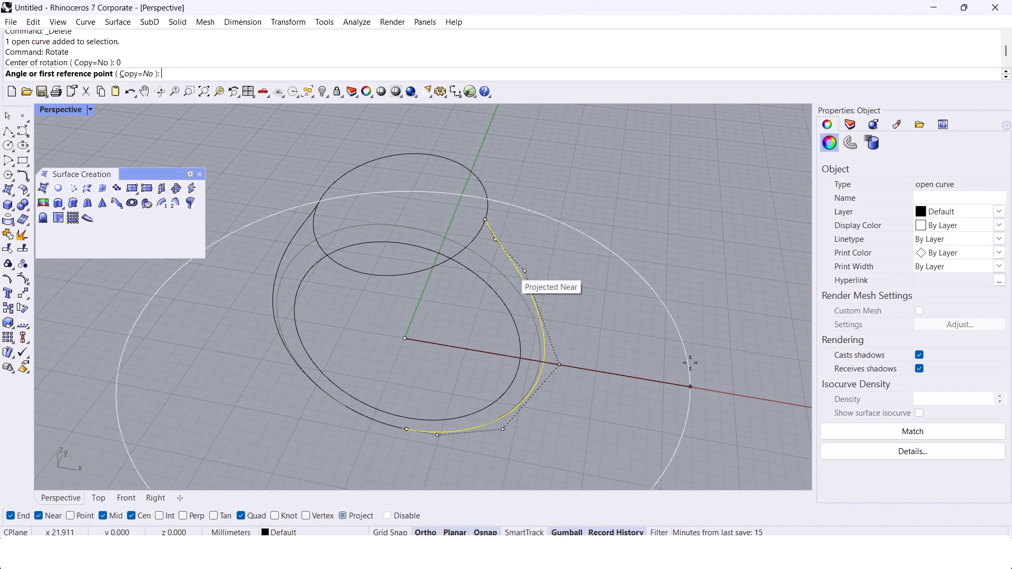
click(663, 382)
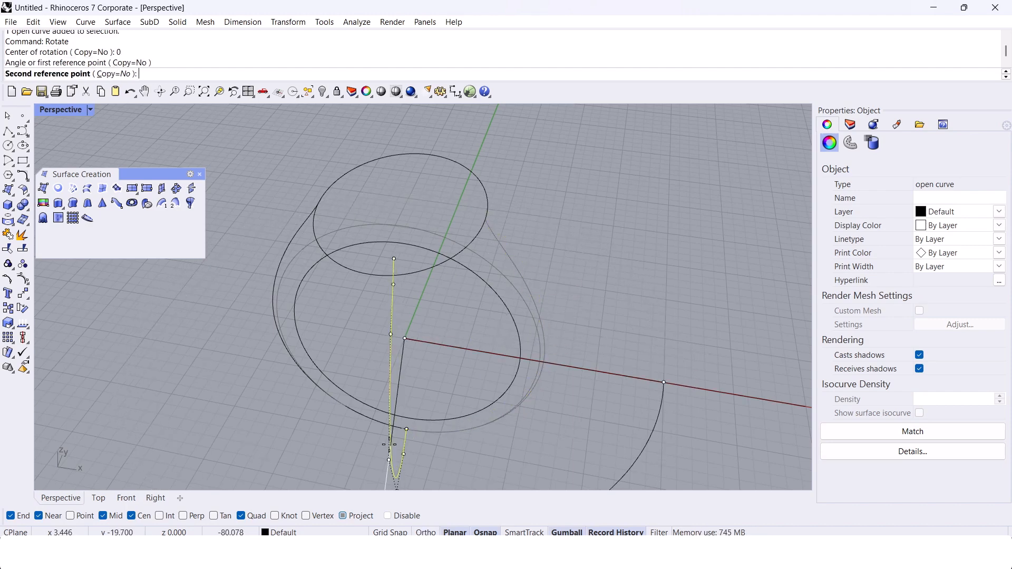
click(108, 73)
click(287, 458)
key(Return)
Step: Align the rotated profile's top three control points in world Y with the ellipse edge using SetPt
right_drag(287, 457, 315, 264)
click(312, 217)
right_drag(321, 222, 350, 283)
scroll(338, 258, up, 4)
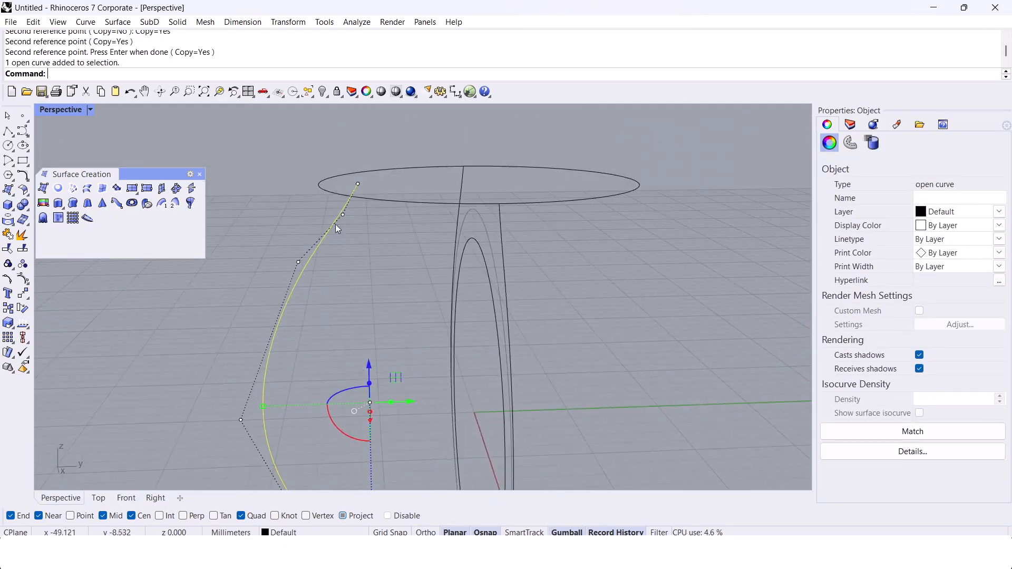
scroll(339, 219, up, 4)
drag(292, 153, 409, 219)
shift+right_drag(409, 219, 431, 226)
scroll(413, 213, up, 3)
text(SetPt)
key(Return)
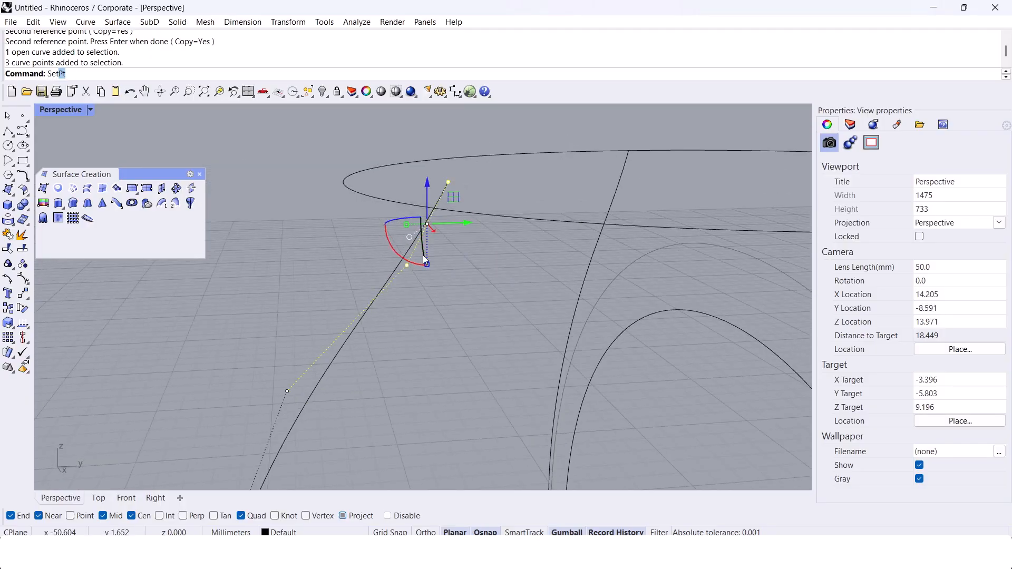
click(472, 252)
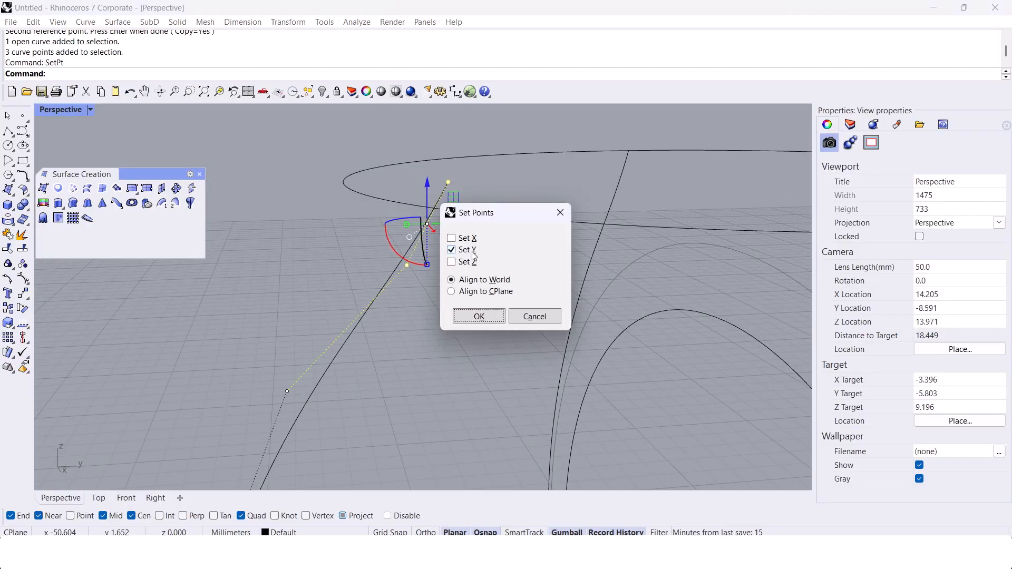
click(482, 322)
click(345, 183)
Step: Align the rotated profile's bottom control points in Z using SetPt in the Right view
scroll(406, 199, down, 4)
right_drag(388, 198, 485, 213)
scroll(430, 189, down, 10)
right_drag(395, 264, 368, 375)
scroll(370, 378, up, 2)
click(157, 498)
scroll(406, 356, up, 5)
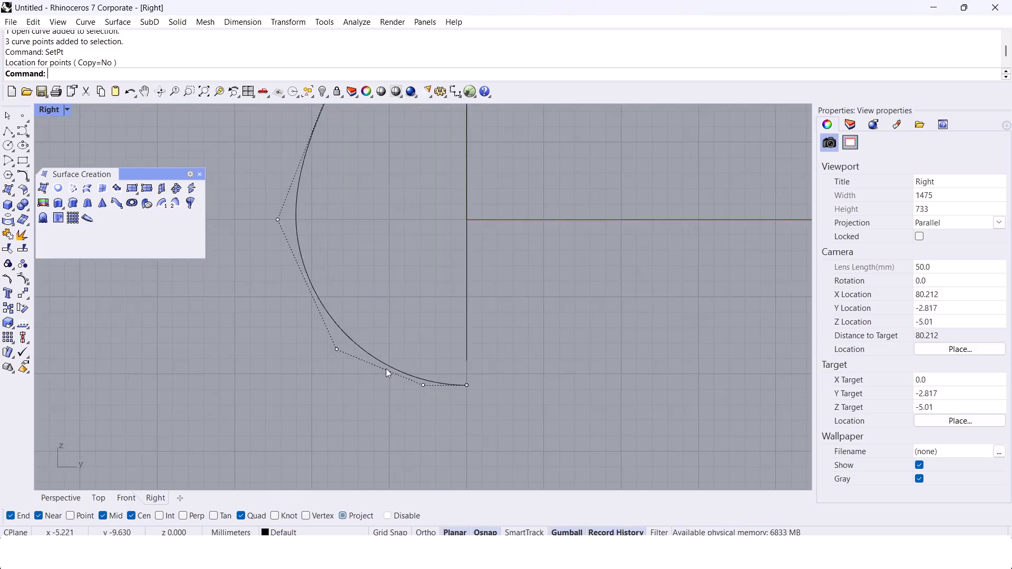
scroll(423, 419, up, 4)
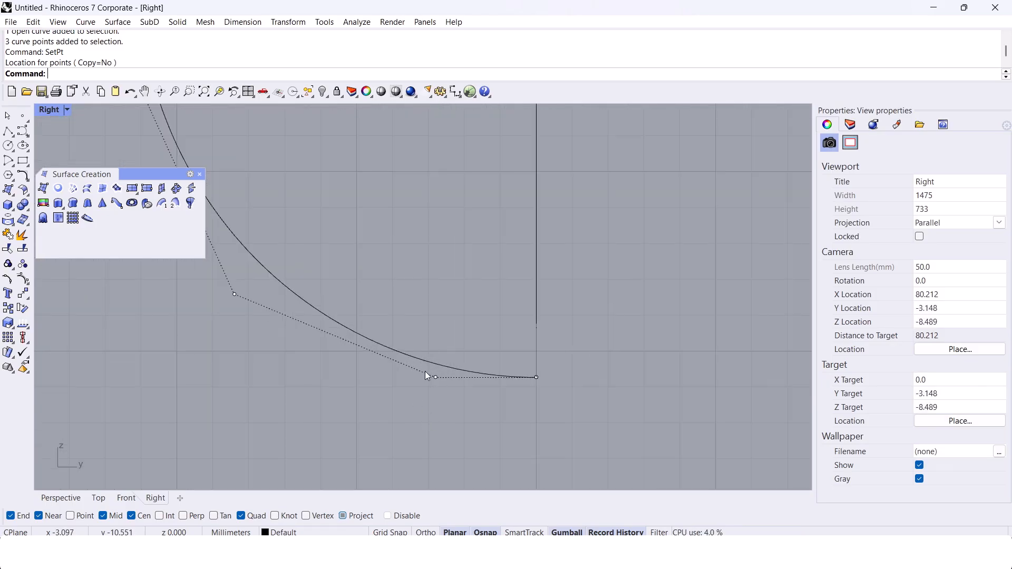
drag(464, 354, 466, 354)
scroll(535, 389, up, 4)
right_drag(536, 388, 512, 369)
right_click(513, 369)
click(474, 251)
click(471, 262)
click(474, 315)
click(513, 352)
Step: Move the lower control points of the rotated profile inward toward the ring's centre line
right_drag(369, 363, 409, 358)
drag(438, 348, 489, 350)
scroll(490, 354, down, 4)
right_drag(491, 354, 520, 388)
right_drag(315, 352, 358, 375)
click(306, 325)
drag(329, 302, 384, 280)
drag(529, 220, 574, 197)
Step: Pull the rotated profile's middle and upper control points inward to taper the curve toward the narrow bottom
scroll(558, 209, down, 8)
right_drag(553, 213, 520, 362)
click(356, 280)
drag(377, 259, 507, 233)
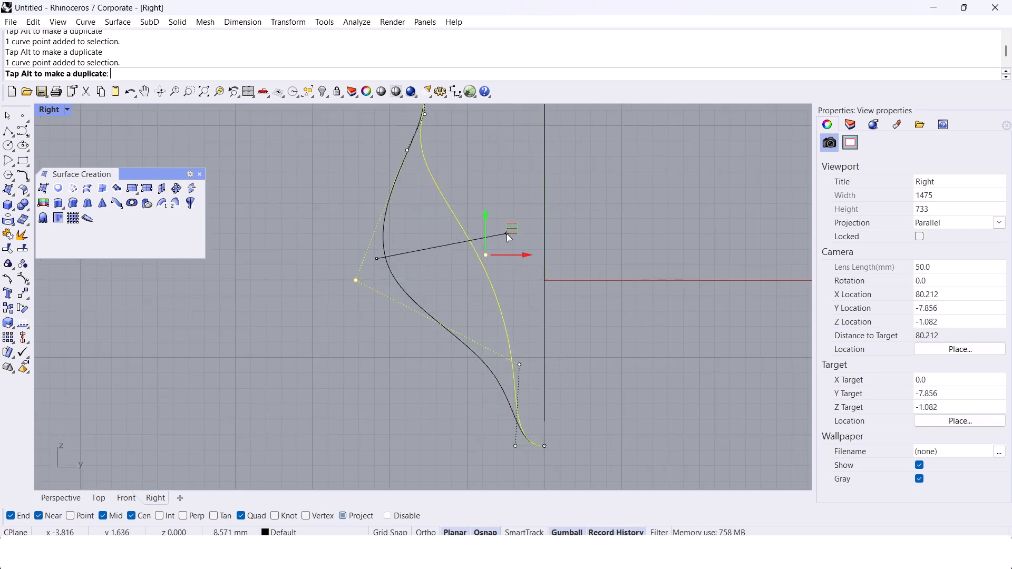
scroll(504, 238, down, 6)
right_drag(499, 250, 495, 272)
scroll(443, 199, up, 8)
drag(414, 215, 458, 254)
drag(481, 236, 522, 235)
Step: Realign the top three control points in world Y with the ellipse edge and finish point editing
scroll(450, 197, up, 8)
drag(425, 219, 519, 113)
scroll(525, 140, up, 6)
right_drag(493, 166, 488, 213)
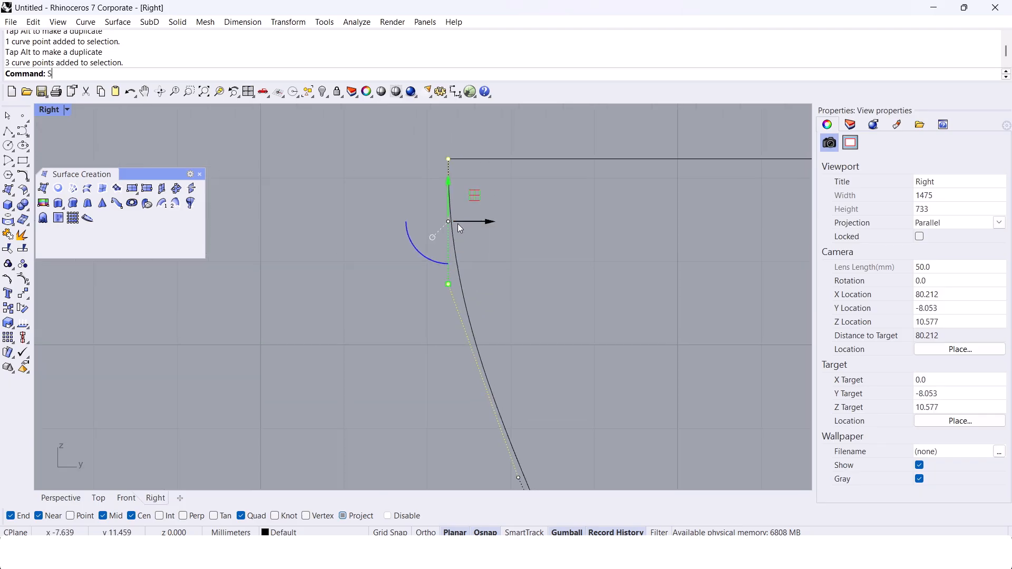
text(SetPt)
key(Return)
click(467, 262)
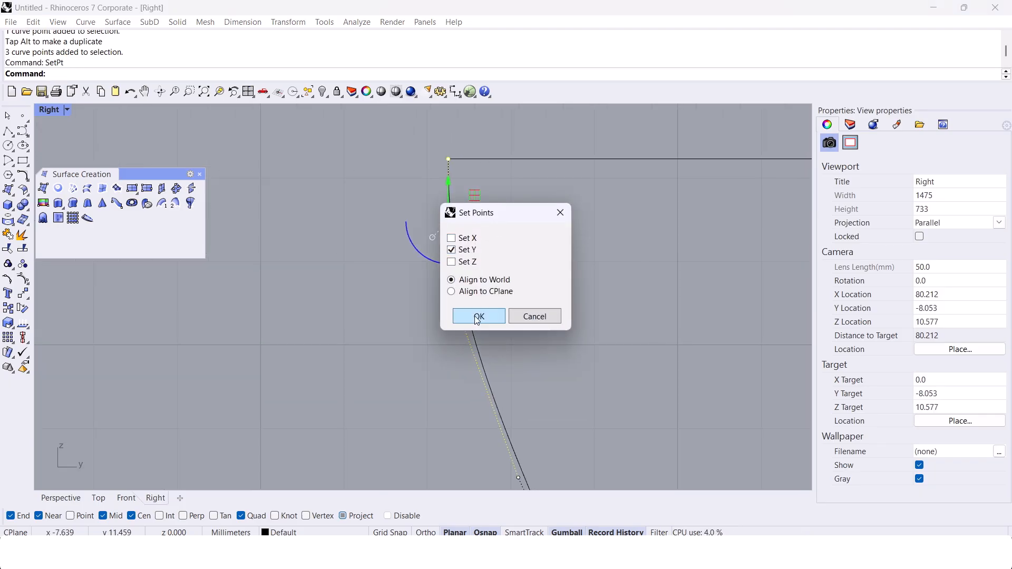
click(478, 318)
click(448, 159)
scroll(412, 212, down, 6)
key(Escape)
key(Escape)
Step: Turn the rotated profile's control points back on and nudge one point slightly toward the centre line
scroll(397, 258, down, 8)
right_drag(472, 380, 409, 256)
click(454, 305)
scroll(432, 286, down, 4)
key(F10)
scroll(409, 259, up, 4)
drag(353, 255, 452, 312)
drag(474, 273, 494, 274)
key(Escape)
Step: Mirror the tapered profile about the vertical axis through the origin to the opposite side of the ring
scroll(495, 273, down, 8)
mouse_move(489, 268)
right_down()
mouse_move(475, 242)
mouse_move(484, 283)
right_up()
click(460, 240)
text(mi)
key(Return)
text(0)
key(Return)
shift+click(497, 163)
key(Escape)
key(Escape)
Step: Create a network surface from the top ellipse and the four profile curves
click(61, 498)
right_drag(269, 378, 385, 245)
scroll(457, 232, down, 4)
click(73, 189)
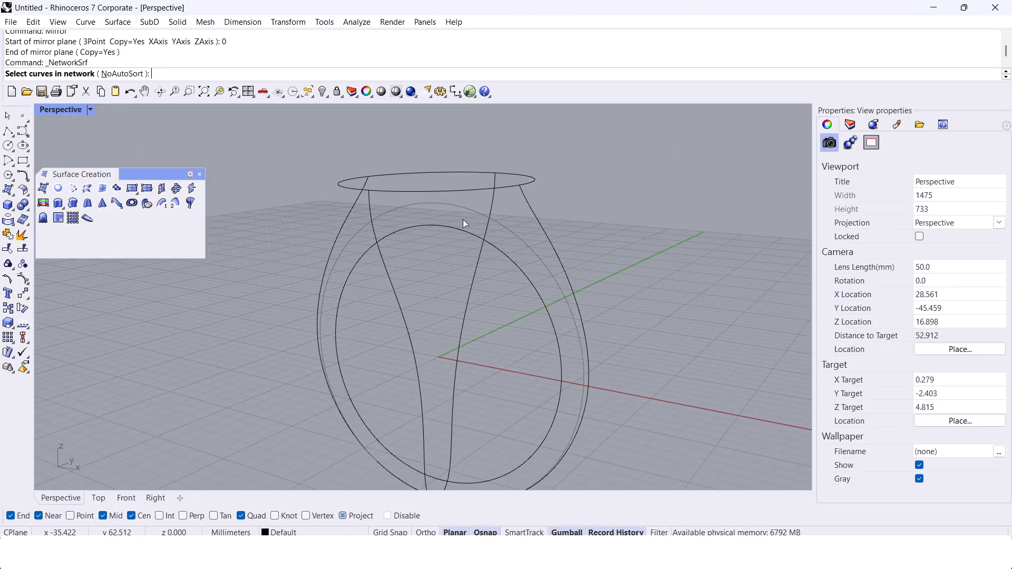
click(432, 195)
right_drag(452, 180, 438, 226)
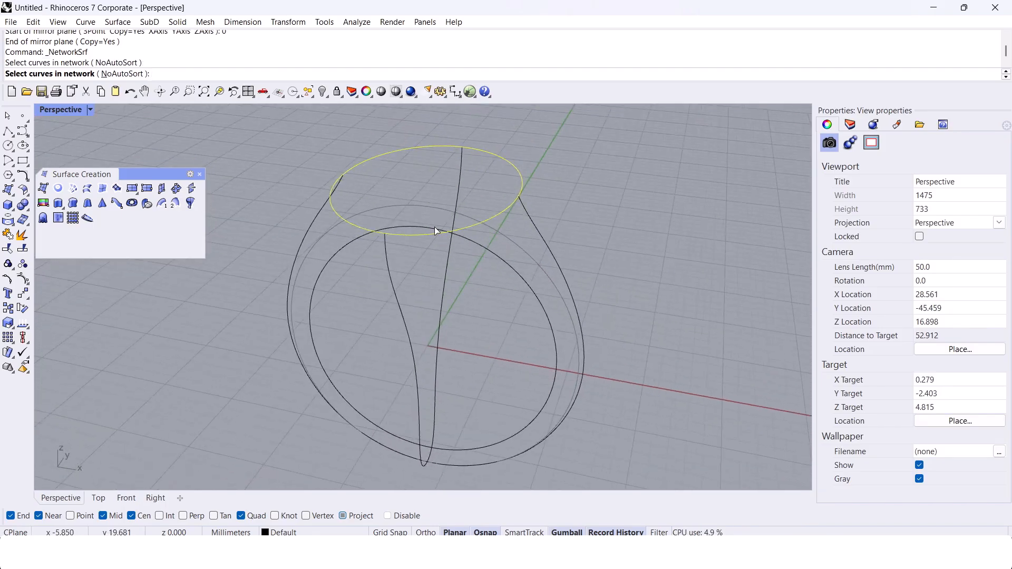
scroll(369, 228, up, 4)
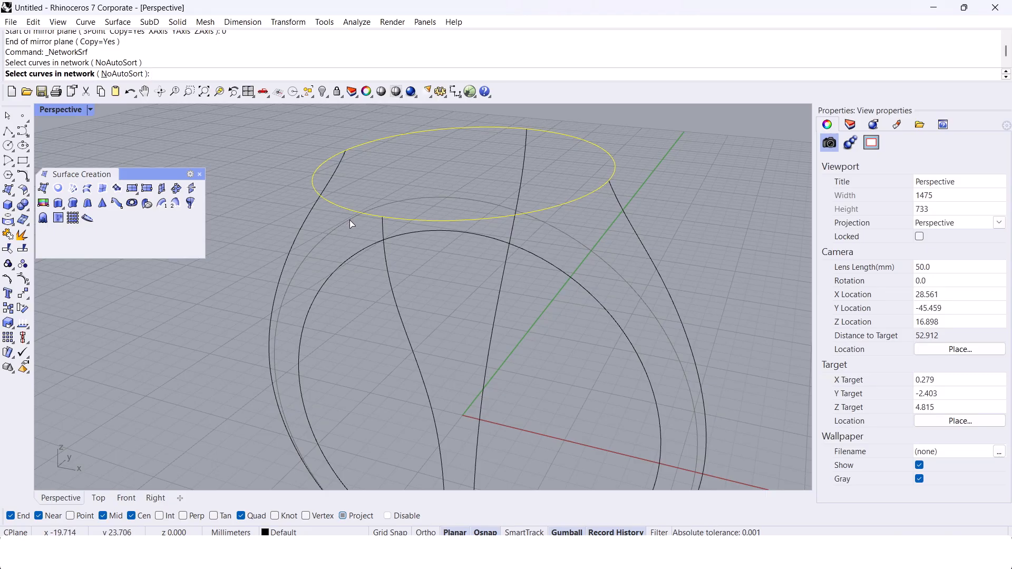
right_drag(366, 226, 363, 209)
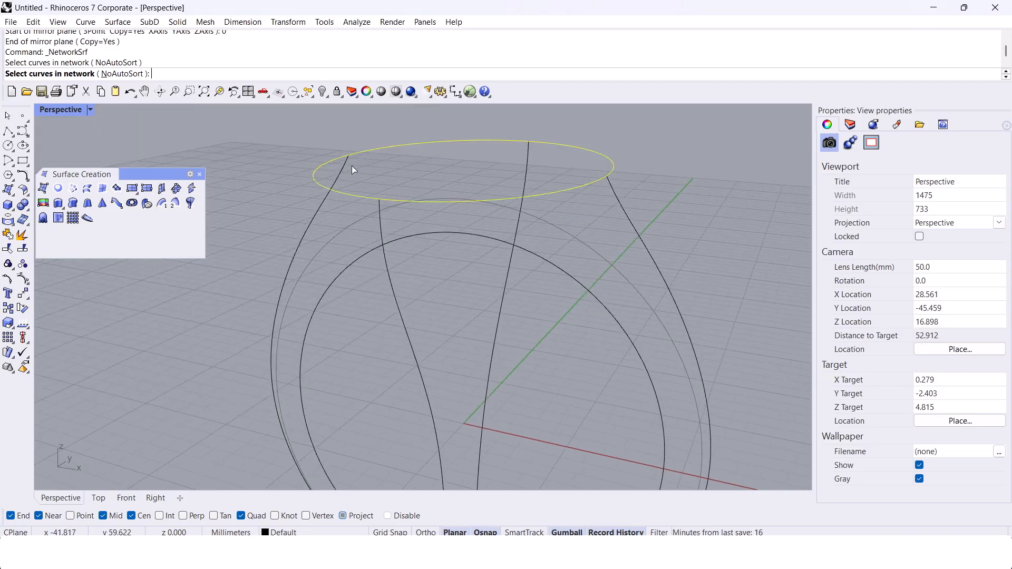
click(340, 173)
click(382, 224)
click(620, 200)
click(525, 154)
scroll(524, 154, down, 3)
key(Return)
shift+right_drag(400, 191, 372, 212)
click(462, 363)
Step: Set the Perspective view to Shaded display and hide the network surface's isocurves
right_drag(269, 323, 208, 358)
click(90, 110)
click(132, 118)
click(370, 300)
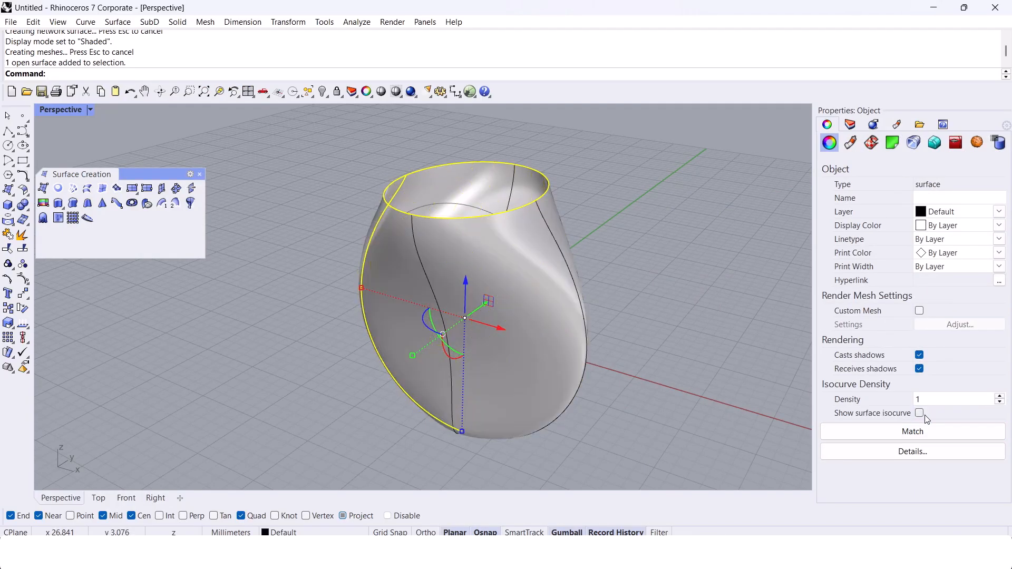
click(654, 350)
Step: Extrude the finger circle to both sides so that it extends past the ring surface
right_drag(654, 350, 455, 259)
scroll(454, 258, up, 4)
click(458, 243)
text(Extrude)
scroll(457, 252, down, 7)
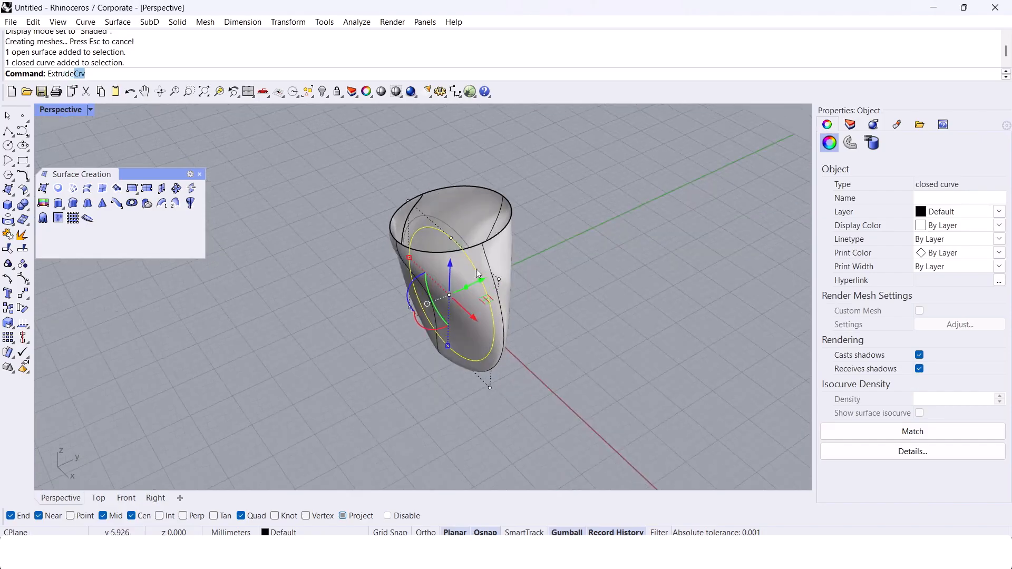
key(Return)
text(b)
key(Return)
click(196, 318)
right_drag(196, 317, 303, 271)
Step: Show the Right view in Shaded display mode
click(161, 497)
scroll(498, 361, up, 6)
right_drag(453, 322, 459, 372)
click(67, 110)
click(109, 119)
Step: Move the tapered profile's control point beside its bottom end inward to slim the base of the shank
scroll(428, 428, up, 2)
right_drag(430, 422, 449, 410)
scroll(436, 446, up, 4)
scroll(432, 432, down, 4)
scroll(432, 422, up, 2)
scroll(432, 422, up, 2)
scroll(437, 432, up, 2)
click(437, 435)
drag(365, 450, 403, 412)
drag(427, 422, 466, 423)
scroll(453, 404, down, 10)
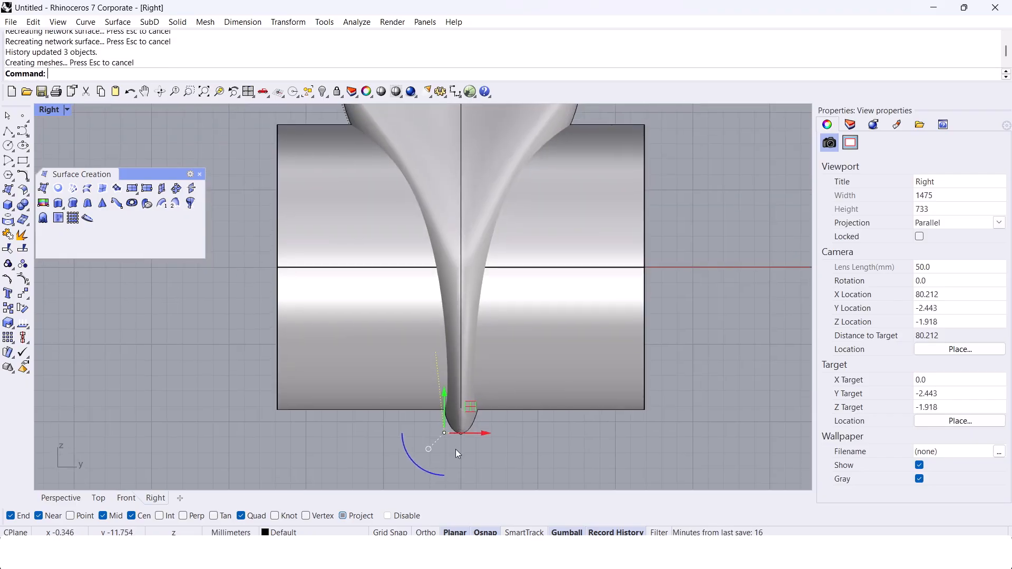
Step: Fine-tune the tapered profile's two control points above its bottom end, shifting them slightly inward to narrow the lower shank
scroll(371, 167, up, 1)
scroll(432, 340, down, 2)
scroll(411, 326, up, 3)
drag(349, 377, 430, 286)
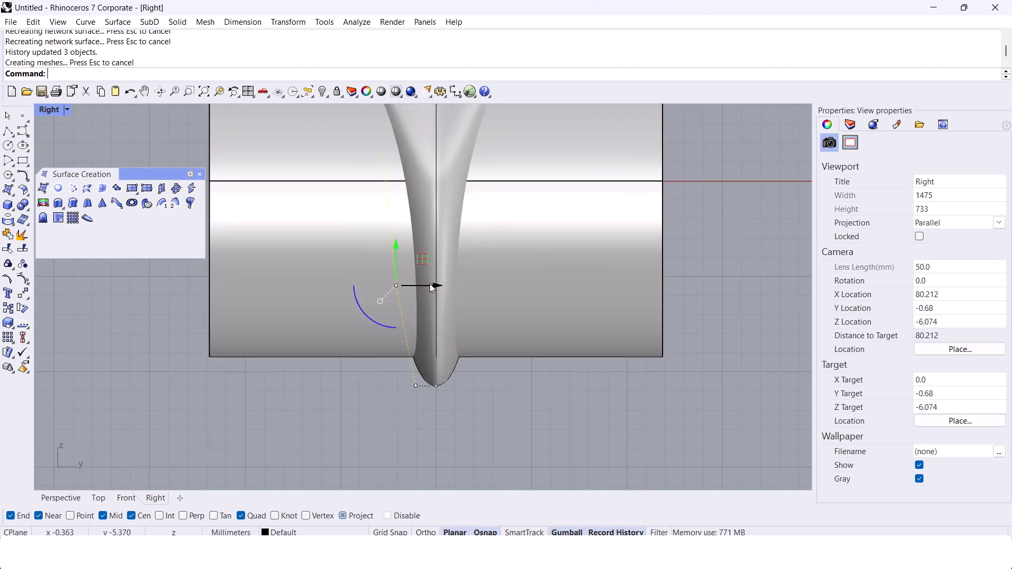
scroll(417, 386, up, 8)
drag(400, 405, 424, 369)
drag(452, 385, 465, 387)
scroll(464, 384, down, 6)
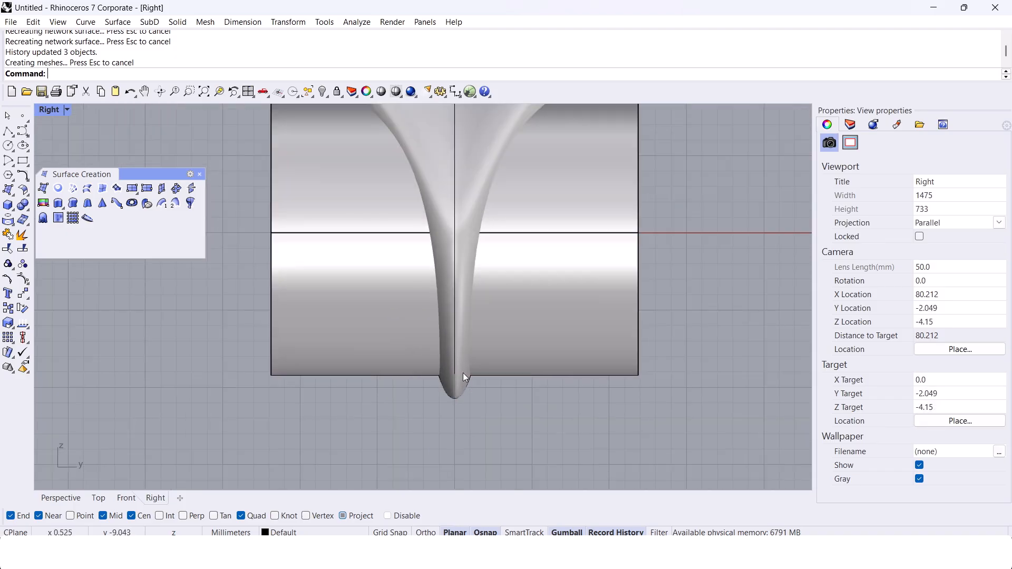
scroll(466, 411, down, 4)
scroll(467, 410, up, 4)
scroll(458, 411, down, 2)
scroll(400, 286, up, 4)
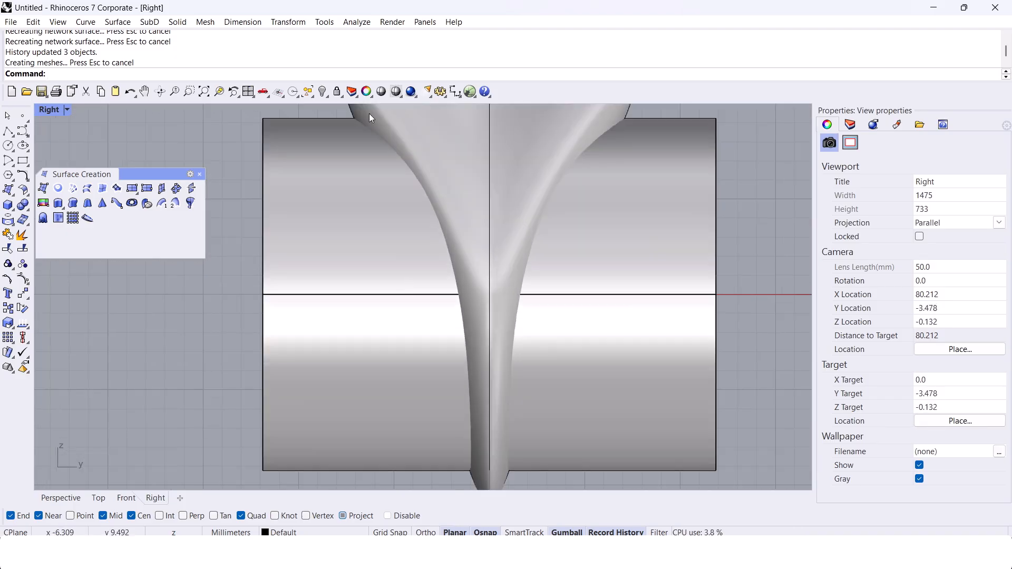
Step: Turn on the tapered profile's control points and move its middle control point slightly outward from the ring's centre line
right_drag(378, 112, 355, 162)
click(357, 156)
click(364, 191)
key(F10)
scroll(351, 238, down, 3)
click(437, 272)
drag(477, 274, 463, 275)
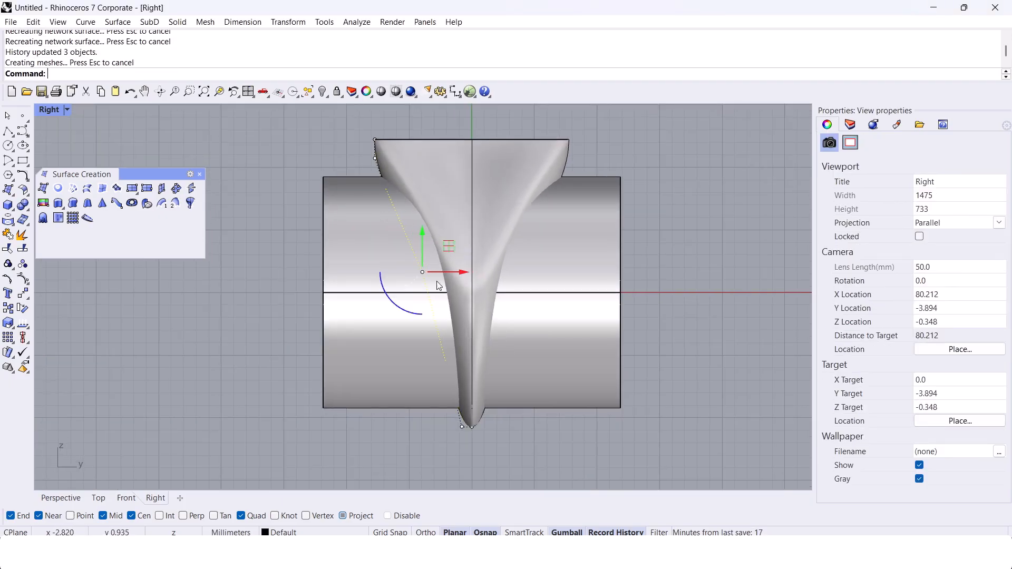
Step: Inspect the ring in the Ghosted and Wireframe display modes, ending back in Shaded mode
click(49, 110)
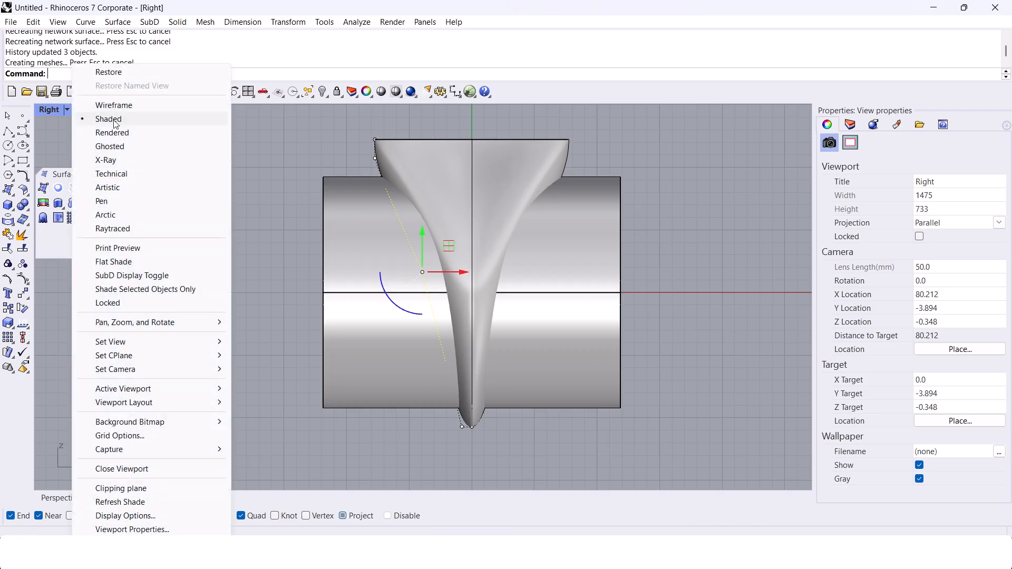
click(138, 149)
scroll(448, 297, up, 2)
click(49, 109)
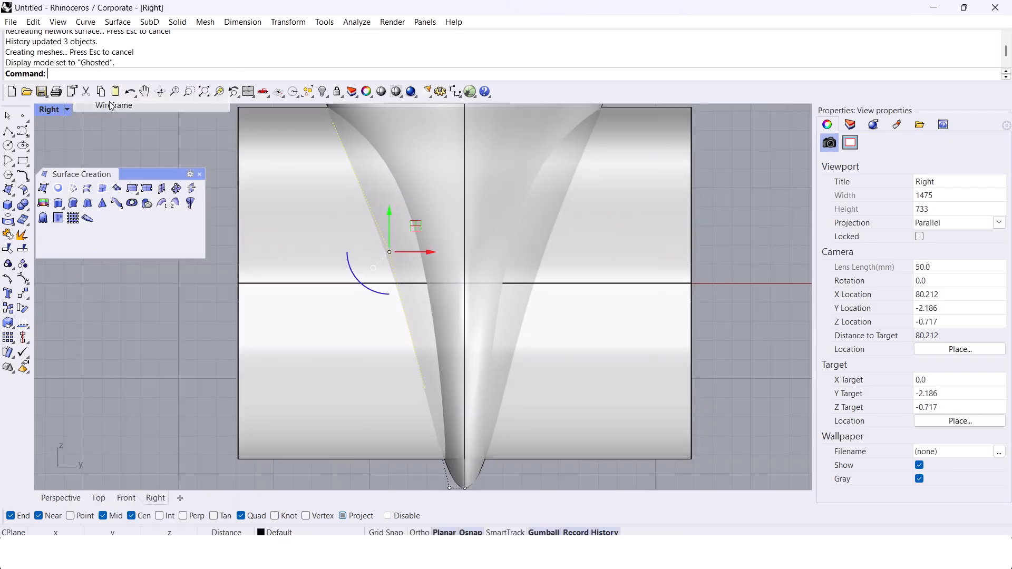
click(117, 104)
click(49, 110)
click(117, 119)
Step: Nudge the middle control point further outward and rebuild the tapered profile with 8 points and degree 3
scroll(387, 250, down, 2)
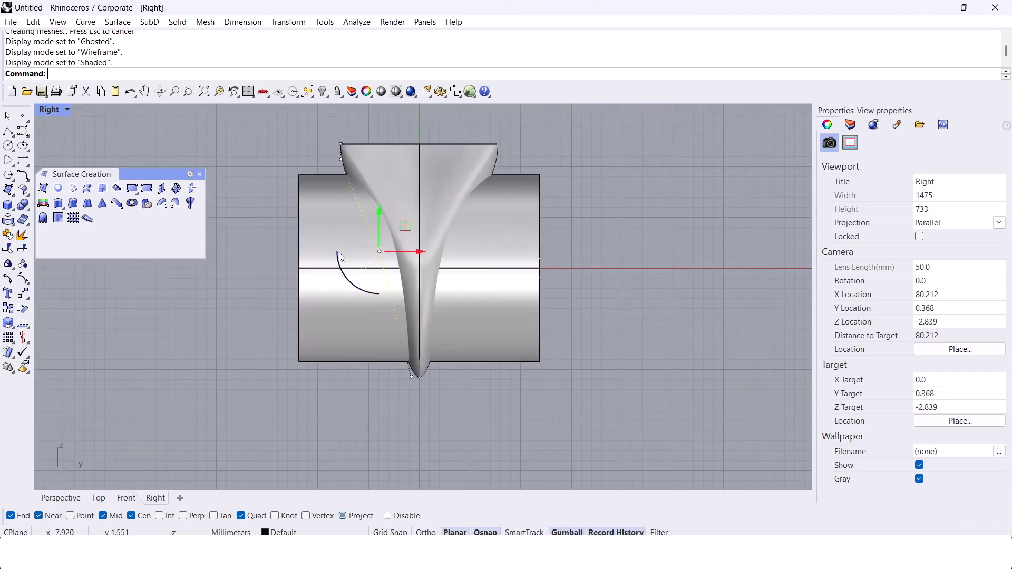
drag(440, 259, 436, 259)
scroll(422, 368, up, 3)
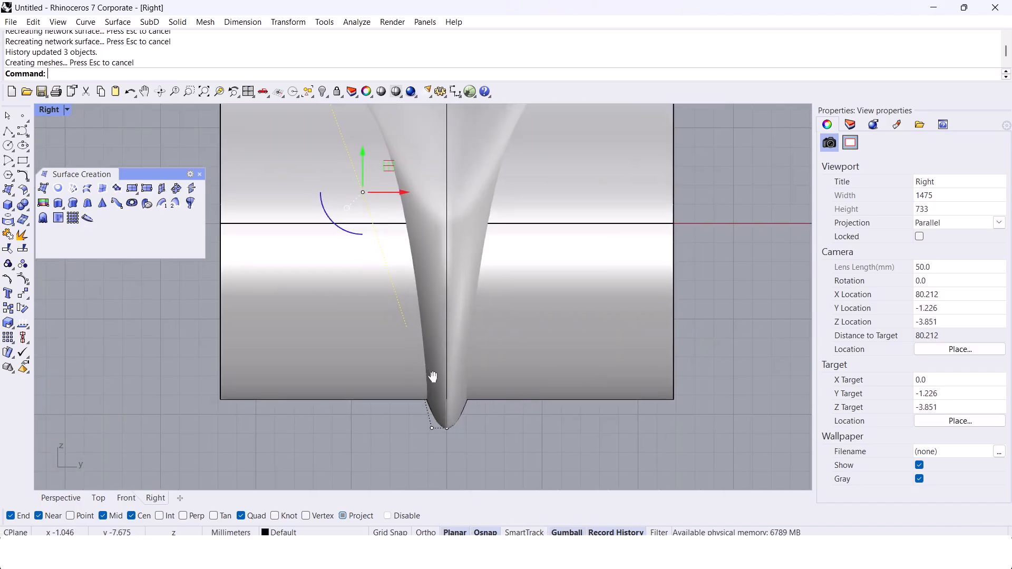
click(435, 427)
scroll(435, 427, up, 2)
text(Rebuild)
key(Return)
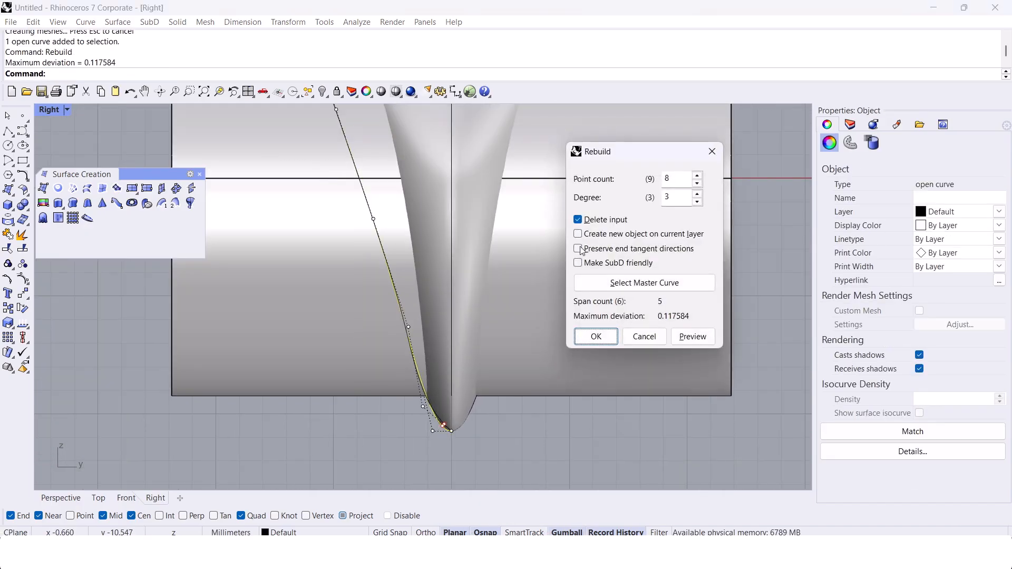
key(Return)
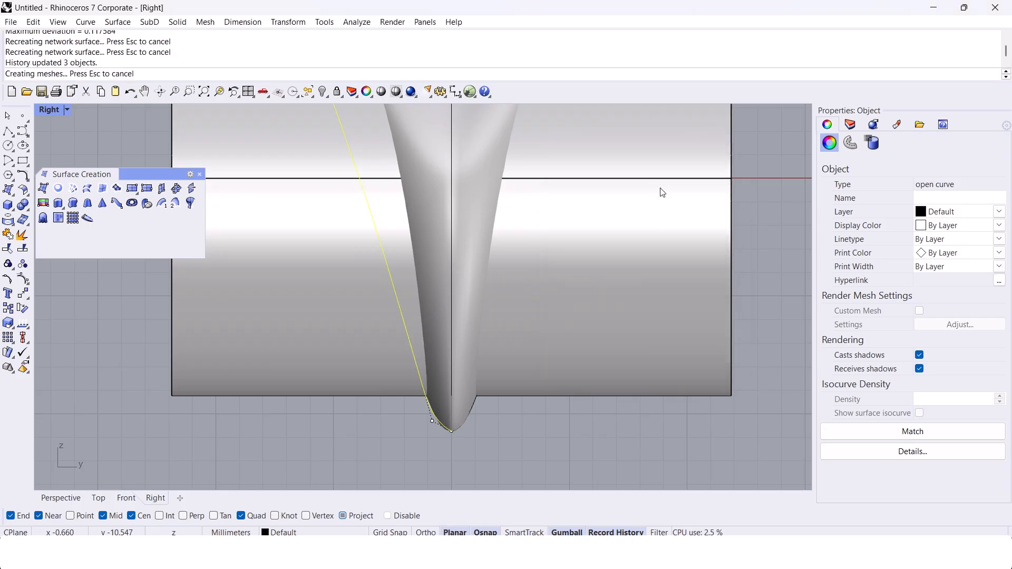
Step: Use SetPt in Z only to level the control point beside the tapered profile's bottom end with that end
scroll(601, 219, down, 3)
scroll(485, 337, up, 5)
click(525, 378)
text(SetPt)
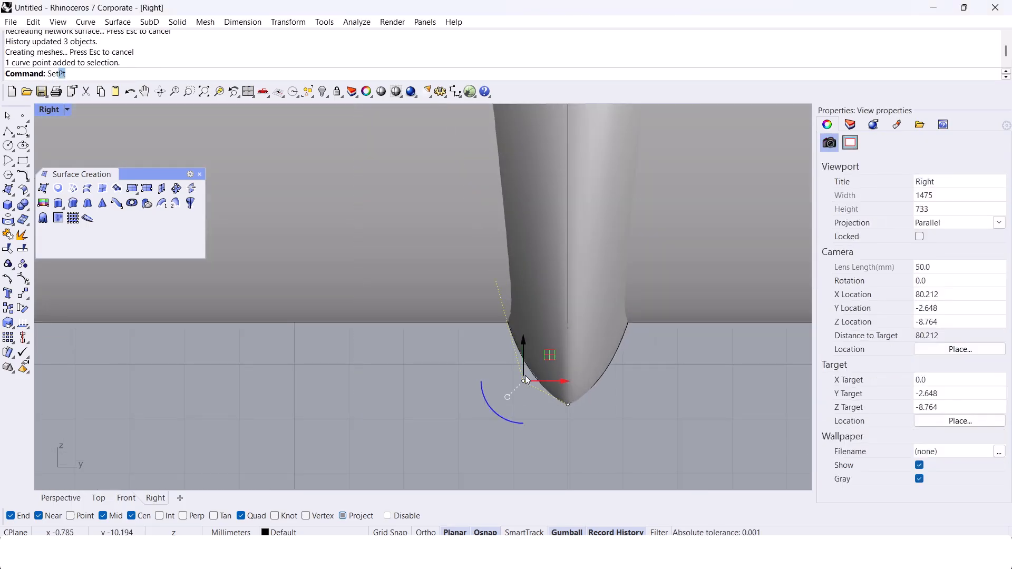
key(Return)
click(452, 249)
click(452, 261)
click(478, 314)
click(560, 407)
Step: Align the tapered profile's uppermost control points in Y only with its top end, using SetPt
scroll(527, 416, down, 20)
scroll(499, 315, up, 18)
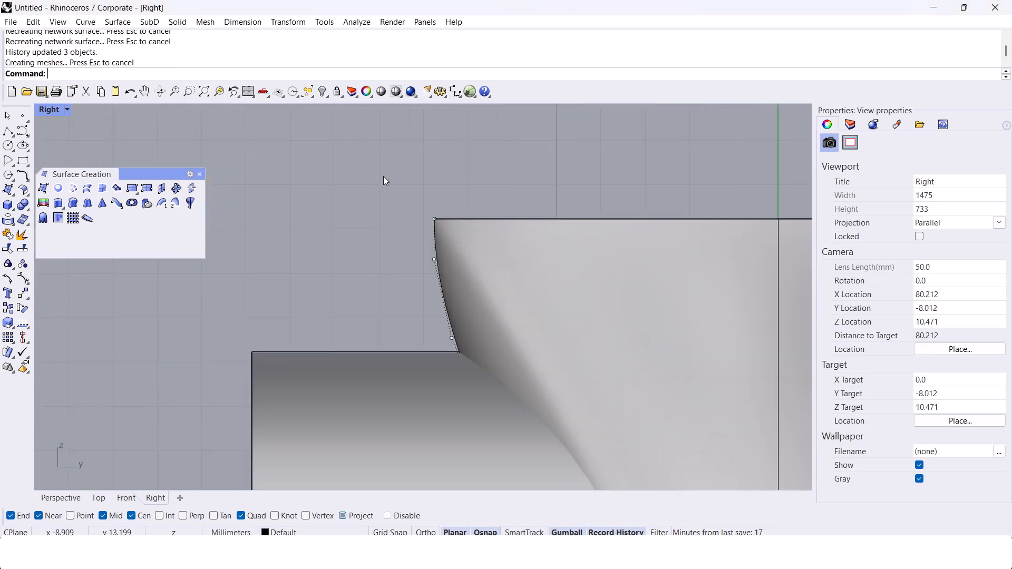
drag(402, 208, 459, 250)
scroll(459, 250, up, 6)
shift+click(404, 266)
right_click(452, 274)
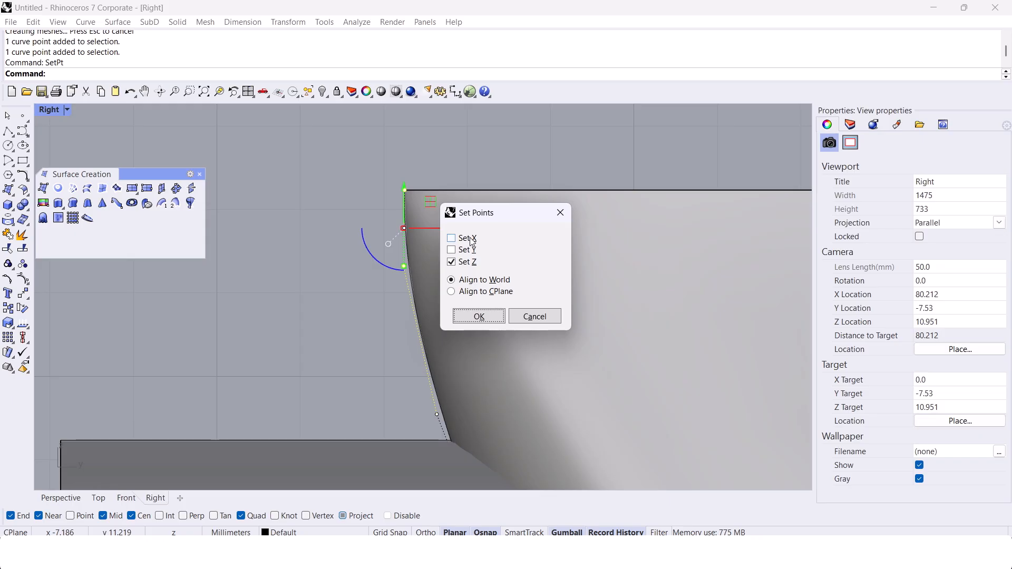
click(467, 250)
click(467, 262)
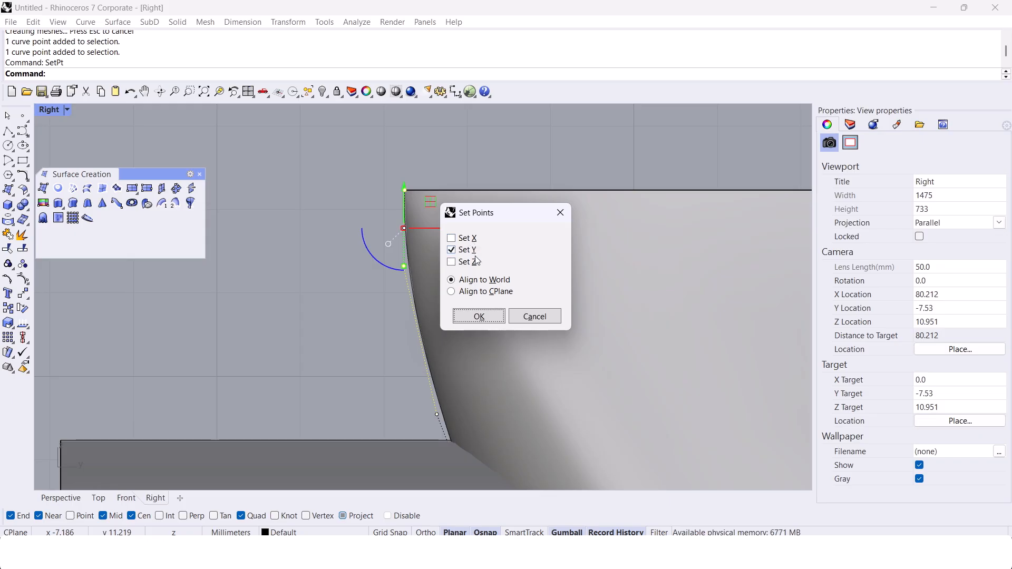
click(485, 316)
click(393, 180)
scroll(404, 248, down, 5)
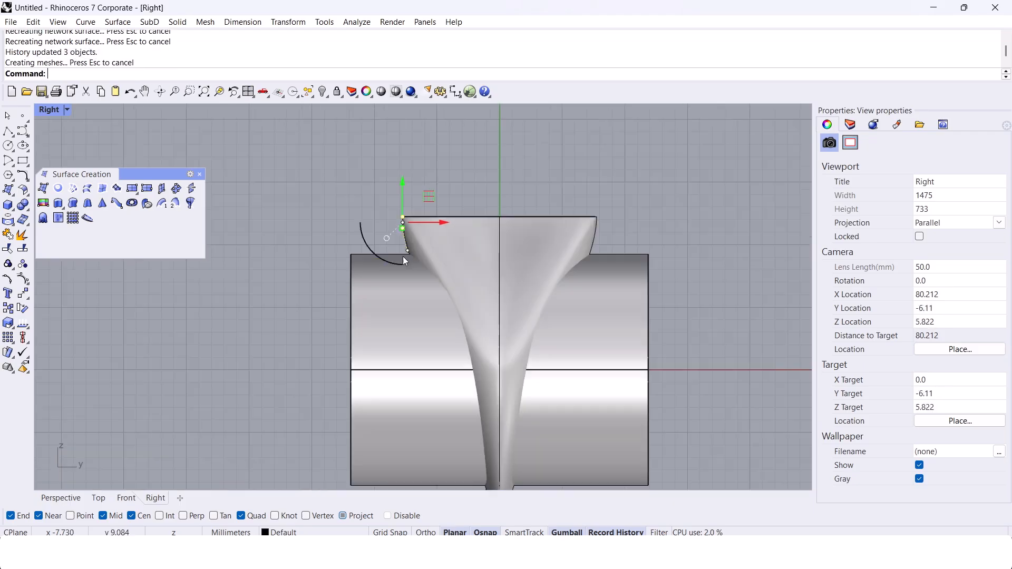
Step: Shift the control points nearest the tapered profile's bottom end slightly outward to widen the rounded base of the shank
scroll(478, 424, up, 5)
click(466, 369)
drag(452, 395, 492, 342)
scroll(492, 342, down, 2)
right_drag(492, 342, 490, 363)
drag(424, 376, 477, 329)
click(477, 330)
Step: Try rotating the lower control points and moving the one above the base inward, undoing both changes
scroll(472, 372, up, 6)
click(411, 378)
key(ctrl+z)
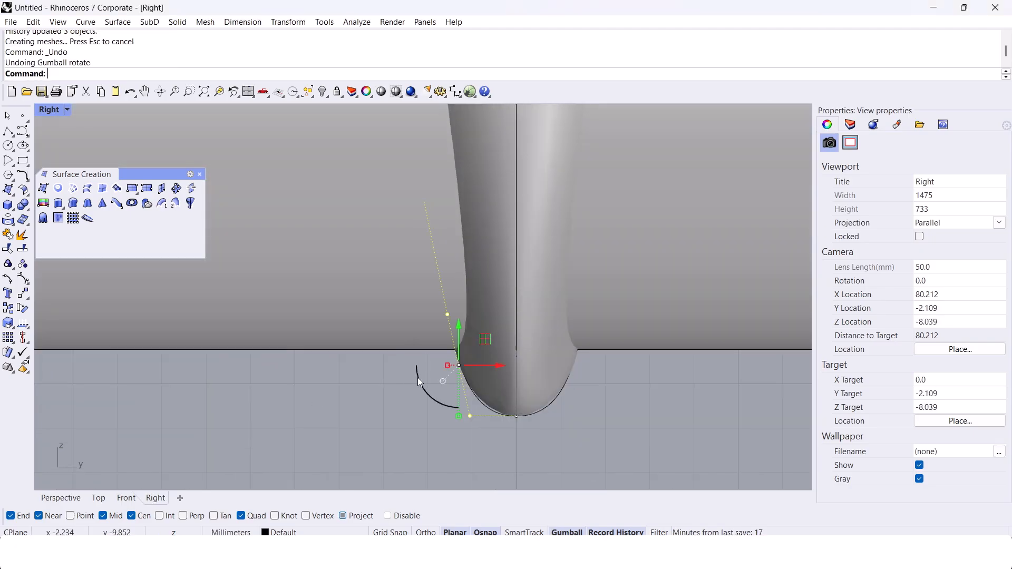
click(382, 386)
click(447, 315)
mouse_move(490, 315)
mouse_down()
mouse_move(481, 315)
mouse_move(494, 315)
mouse_up()
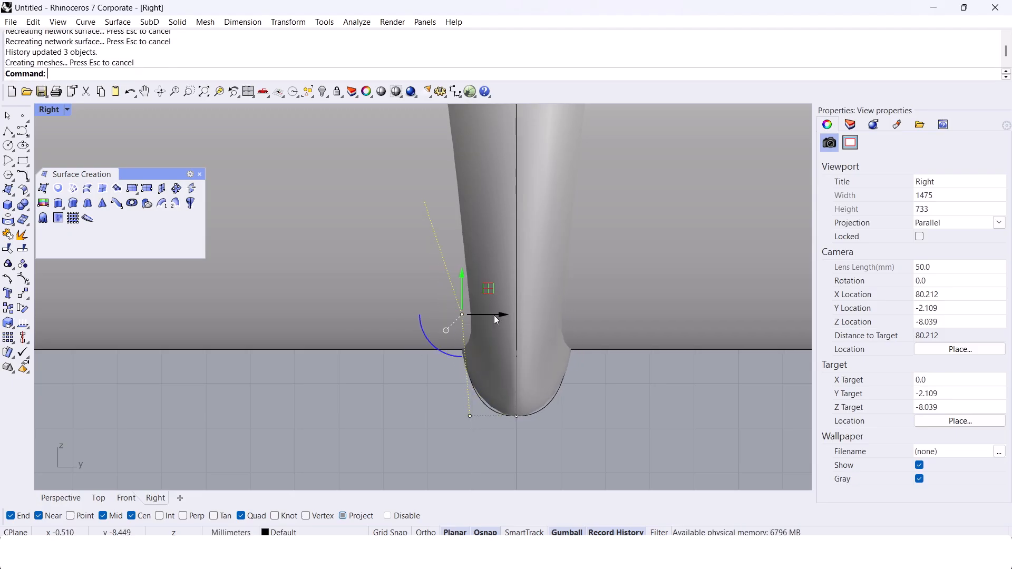
key(ctrl+z)
key(Escape)
scroll(500, 358, down, 3)
scroll(499, 332, down, 1)
scroll(477, 380, down, 6)
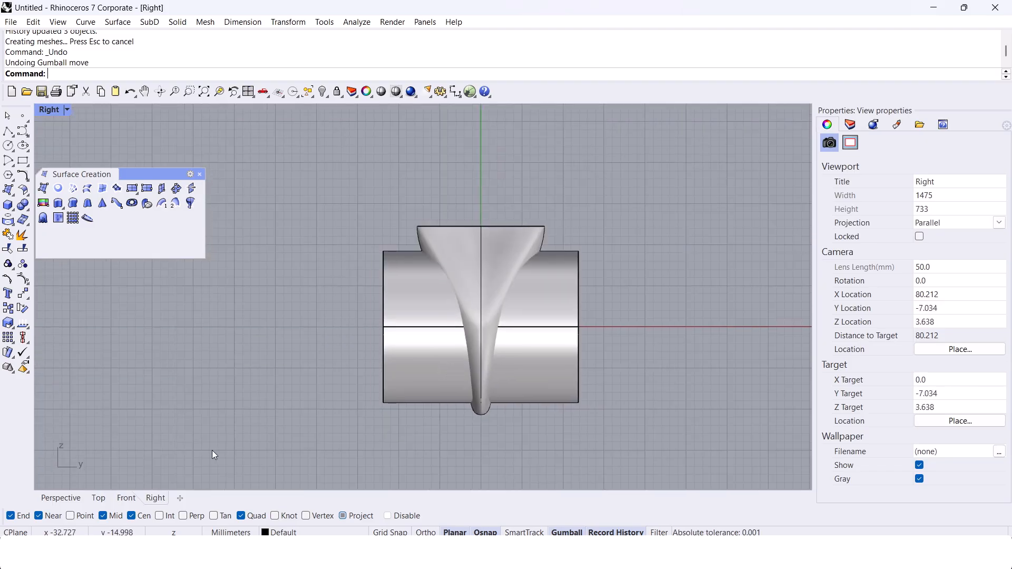
Step: Cap the open top of the ring surface in the Perspective view
click(60, 497)
right_drag(435, 375, 390, 308)
click(470, 283)
text(cap)
key(Return)
Step: Cap both ends of the finger-hole extrusion to make it a closed solid
click(442, 309)
scroll(446, 354, up, 5)
scroll(463, 293, down, 5)
drag(362, 310, 328, 278)
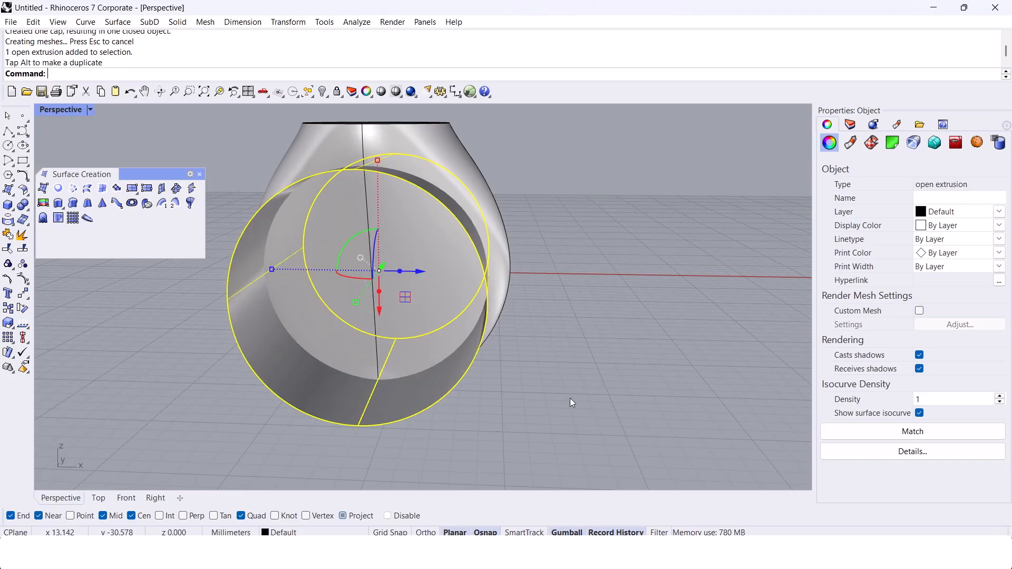
key(Escape)
right_drag(448, 356, 405, 375)
click(455, 277)
text(cap)
key(Return)
key(Escape)
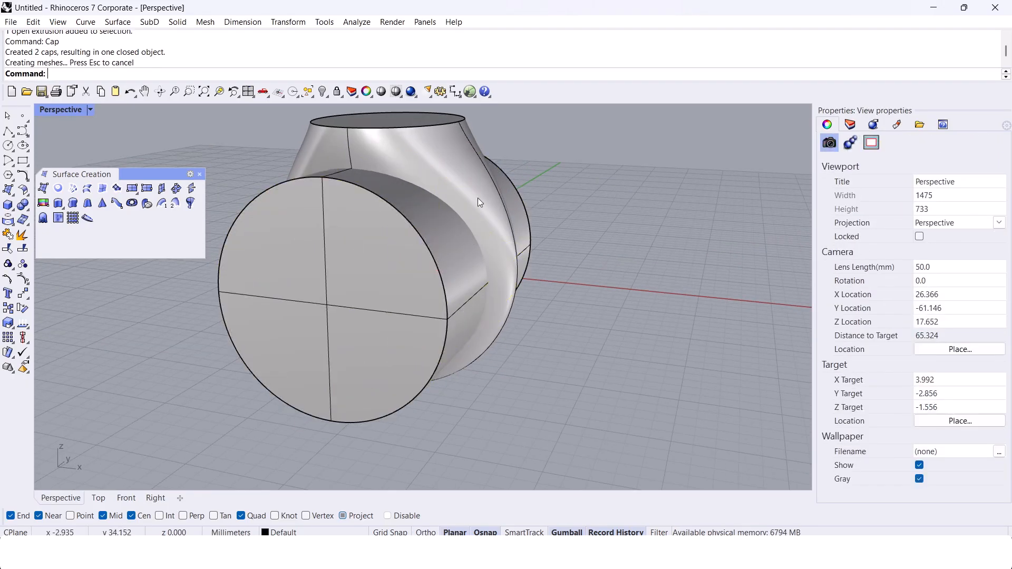
Step: Subtract the capped finger cylinder from the ring body with BooleanDifference and hide the cylinder
right_drag(476, 202, 456, 226)
click(456, 208)
text(BooleanDifference)
key(Return)
click(402, 323)
key(Return)
click(363, 331)
key(ctrl+h)
right_drag(369, 352, 377, 428)
right_drag(339, 373, 484, 309)
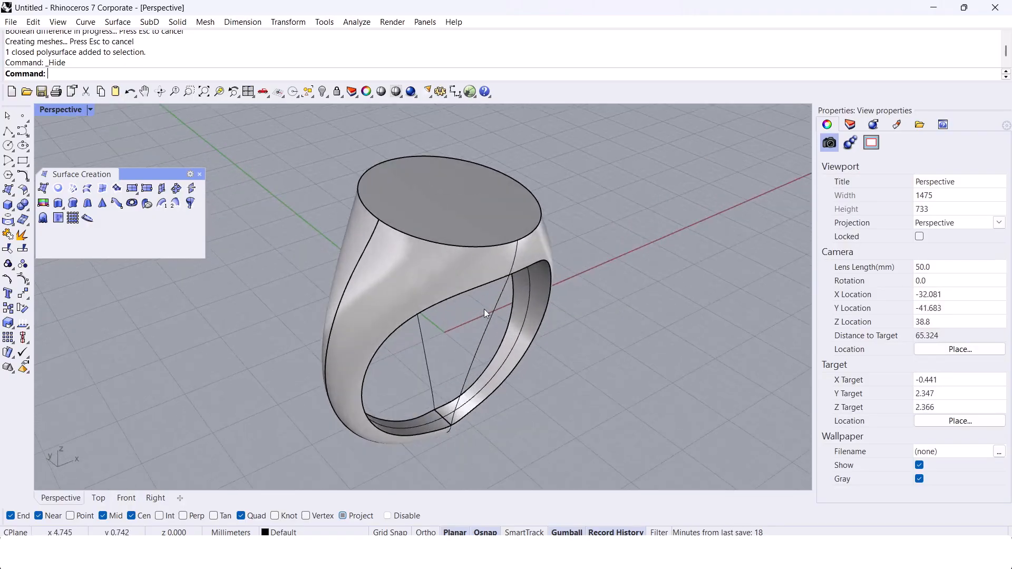
Step: Undo the hide, the Boolean difference, the cylinder capping and the gumball rotation
key(ctrl+z)
key(ctrl+z)
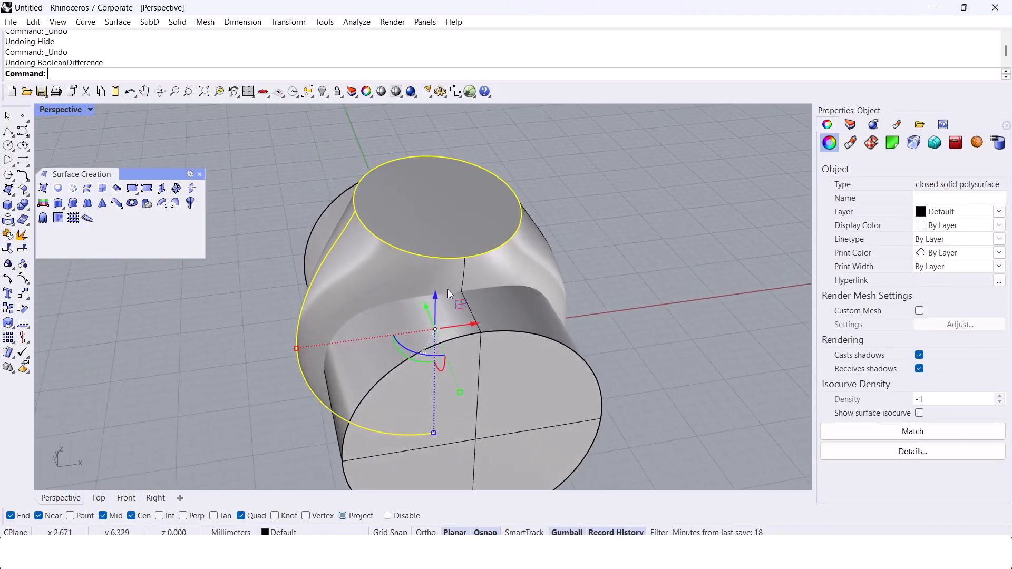
key(ctrl+z)
key(ctrl+z)
key(ctrl+z)
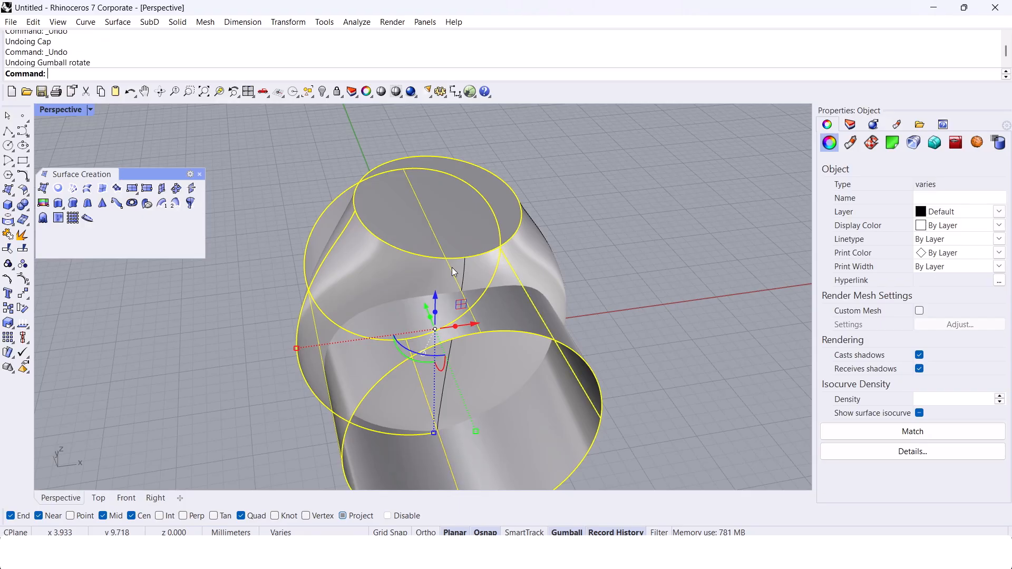
Step: Delete the finger-hole extrusion and the ring surface
click(549, 207)
right_drag(549, 206, 539, 236)
scroll(491, 181, up, 4)
click(534, 353)
key(Delete)
click(494, 236)
key(Delete)
Step: Draw an inscribed six-sided polygon centred at the origin (0)
scroll(475, 208, down, 4)
right_drag(413, 230, 447, 263)
click(8, 175)
text(0)
key(Return)
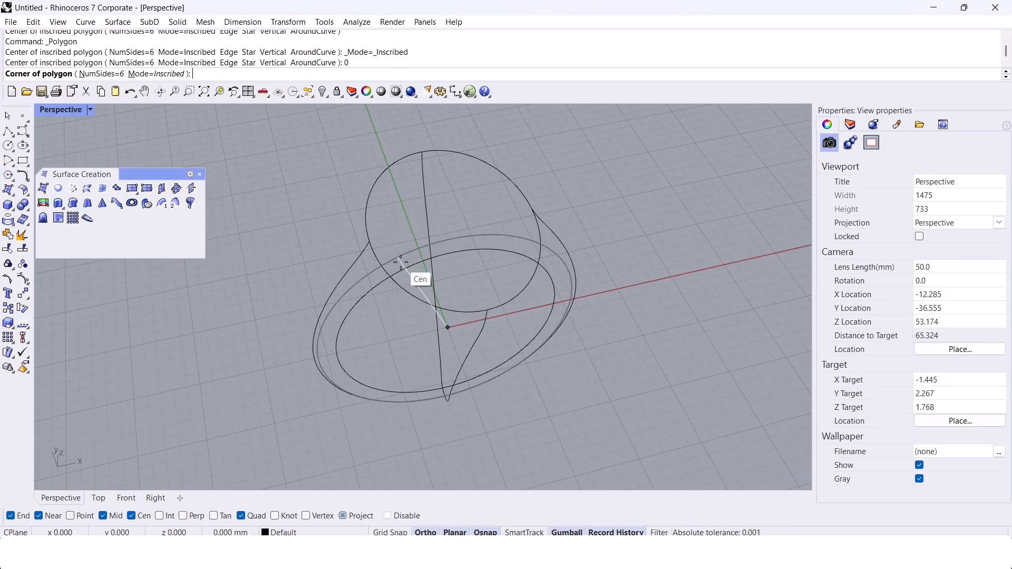
click(409, 264)
Step: Raise the hexagon to the level of the round top curve using SetPt in Z only, with Project snapping off
click(371, 345)
right_drag(371, 346, 378, 306)
text(setpt)
key(Return)
shift+right_drag(317, 267, 303, 282)
right_click(466, 262)
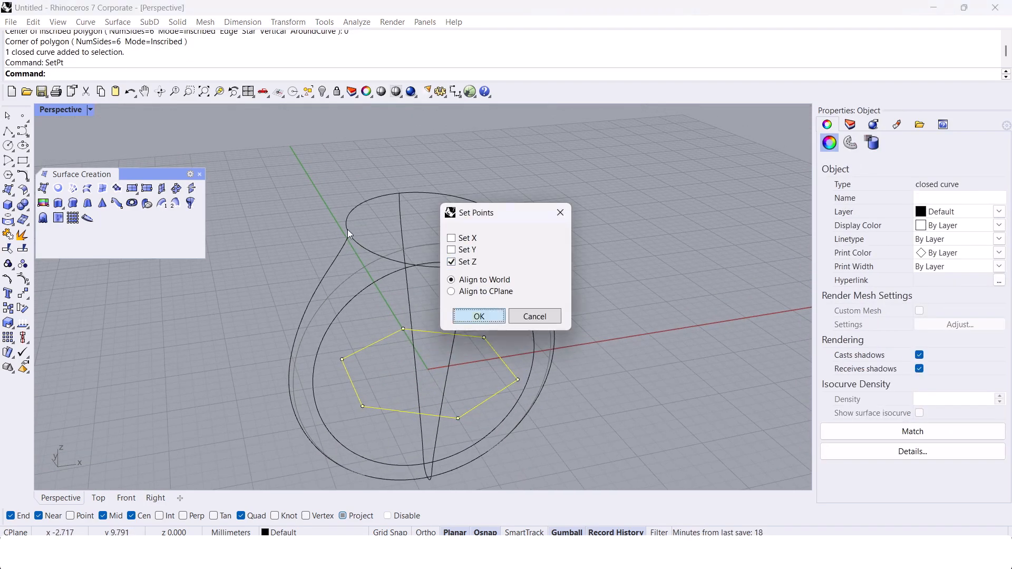
key(Return)
click(361, 520)
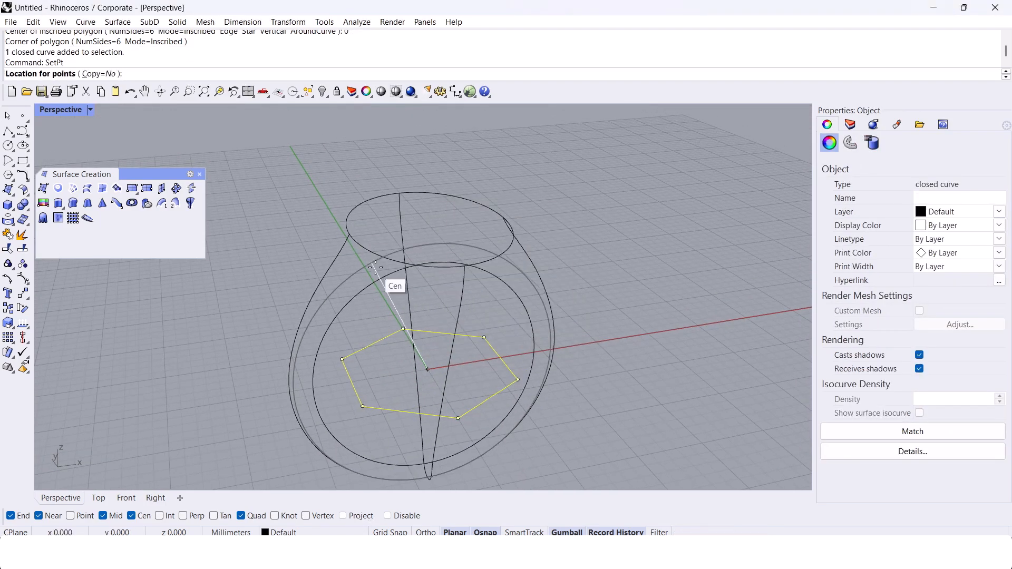
click(350, 236)
Step: Align the top three control points of the ring's side profile in X only with the hexagon's adjacent edge, using SetPt
shift+right_drag(353, 238, 347, 270)
scroll(345, 271, up, 7)
key(Escape)
click(321, 277)
scroll(334, 250, up, 4)
key(F10)
drag(264, 235, 380, 345)
text(setpt)
key(Return)
right_click(470, 241)
click(486, 316)
click(338, 245)
scroll(335, 228, down, 2)
key(Escape)
key(Escape)
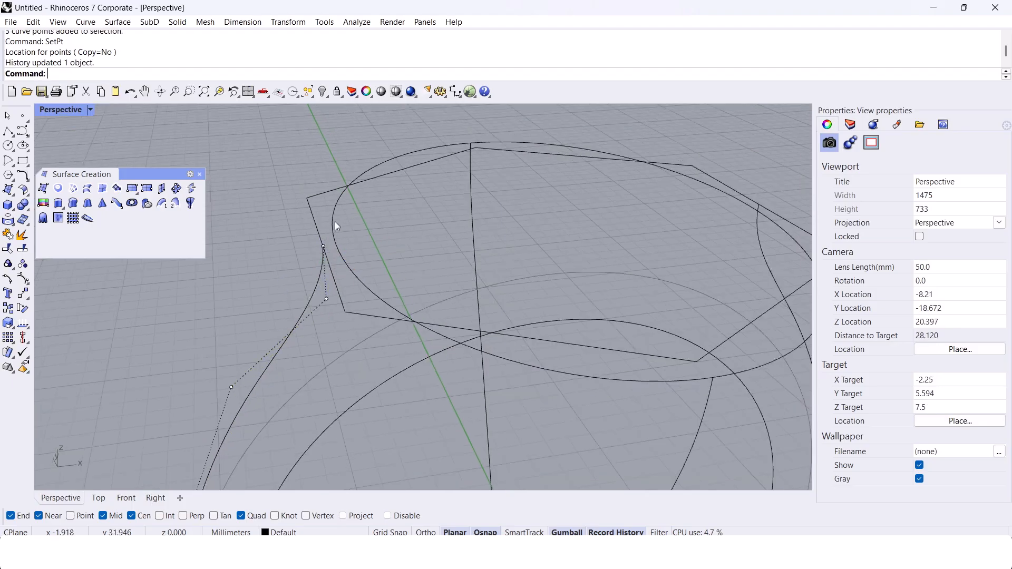
Step: Hide the round top curve that the hexagon replaces
click(336, 209)
scroll(333, 227, down, 6)
key(F10)
key(ctrl+h)
right_drag(333, 245, 546, 205)
right_drag(505, 242, 600, 250)
Step: Align the tapered profile's topmost control points in Y with the hexagon's nearest corner, using SetPt
click(612, 234)
scroll(600, 250, up, 4)
key(F10)
drag(597, 248, 662, 167)
text(SetPt)
key(Return)
right_click(480, 251)
key(Return)
click(600, 190)
scroll(600, 191, down, 4)
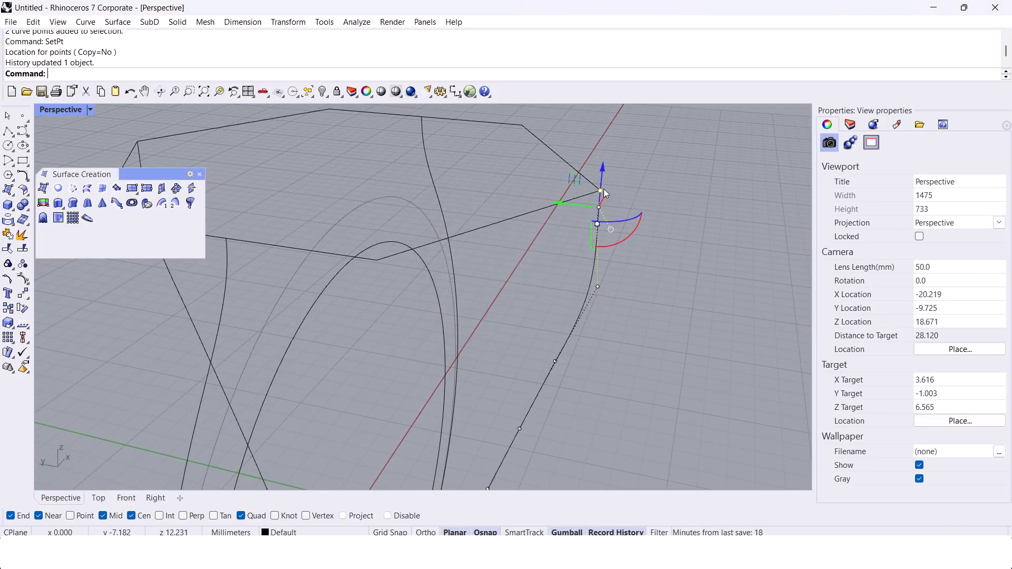
Step: Align the tapered profile's remaining upper control point in Y with the same hexagon corner by repeating SetPt
click(624, 238)
right_drag(614, 271, 640, 251)
click(596, 232)
drag(580, 232, 618, 204)
key(Return)
key(Return)
click(602, 167)
click(653, 161)
scroll(625, 183, down, 2)
scroll(606, 194, up, 4)
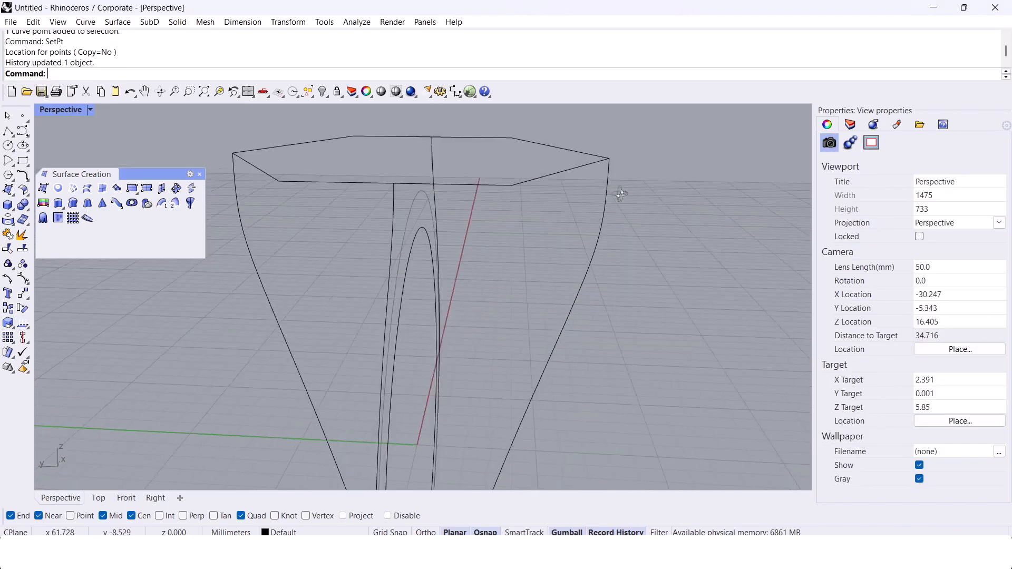
Step: Undo and redo the last point alignment, and examine how the tapered side profiles meet the hexagon
key(ctrl+z)
key(ctrl+z)
key(ctrl+y)
key(ctrl+y)
scroll(623, 185, down, 4)
scroll(514, 194, down, 2)
right_drag(514, 194, 578, 242)
scroll(479, 218, up, 4)
click(529, 388)
click(578, 242)
shift+right_drag(522, 227, 545, 245)
right_drag(568, 307, 481, 267)
scroll(622, 232, up, 4)
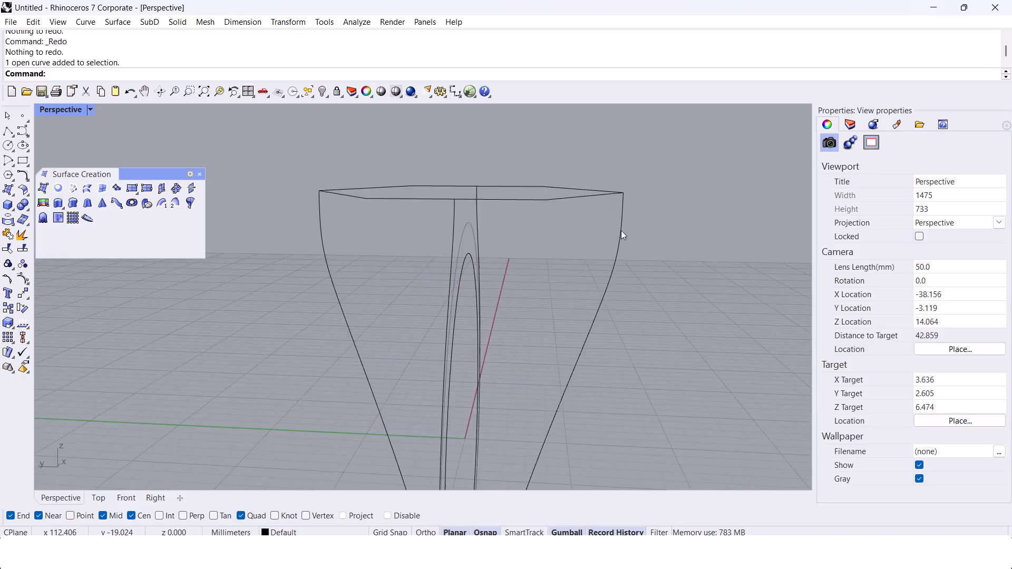
Step: Try moving two upper control points of one tapered side profile outward to bulge it, and undo the move
right_drag(280, 249, 337, 244)
click(349, 260)
key(F10)
drag(321, 260, 375, 205)
drag(316, 230, 290, 227)
right_drag(284, 312, 302, 294)
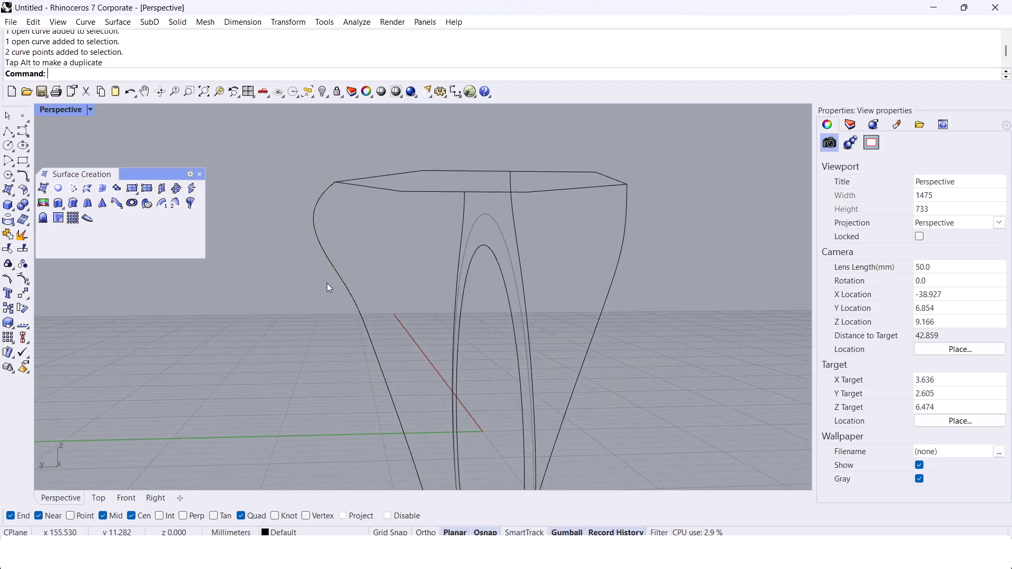
scroll(390, 235, down, 4)
right_drag(390, 235, 456, 244)
key(ctrl+z)
click(587, 298)
key(Escape)
right_drag(587, 298, 605, 187)
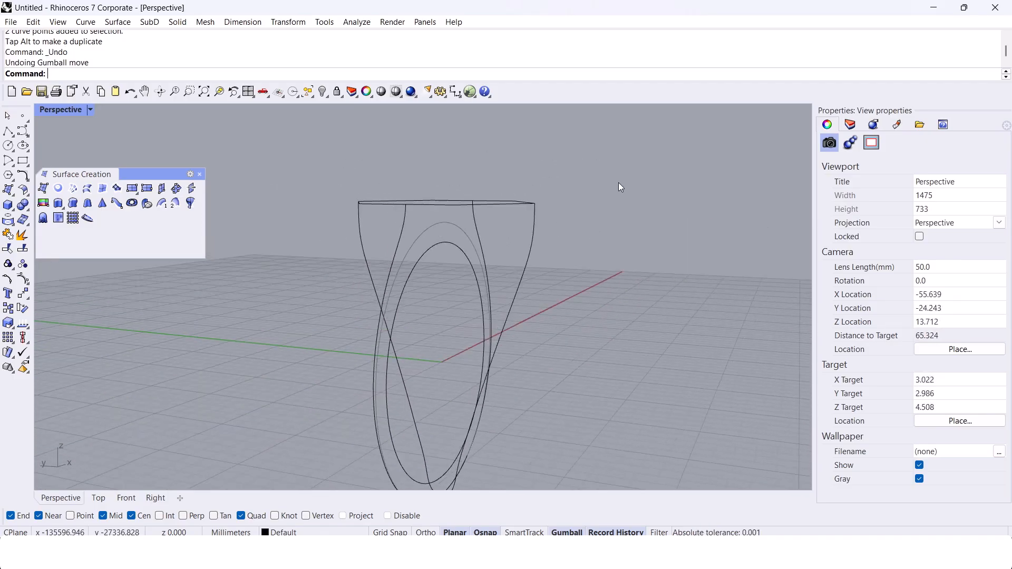
Step: Try building a network surface from the ring profiles and the sharp-cornered hexagon, and undo it
drag(610, 184, 336, 221)
mouse_move(336, 220)
right_down()
mouse_move(391, 204)
mouse_move(317, 216)
mouse_move(277, 241)
mouse_move(353, 216)
right_up()
click(72, 203)
key(Return)
click(295, 206)
right_drag(297, 211, 327, 230)
scroll(393, 240, up, 4)
right_drag(417, 242, 447, 247)
key(ctrl+z)
scroll(400, 186, up, 8)
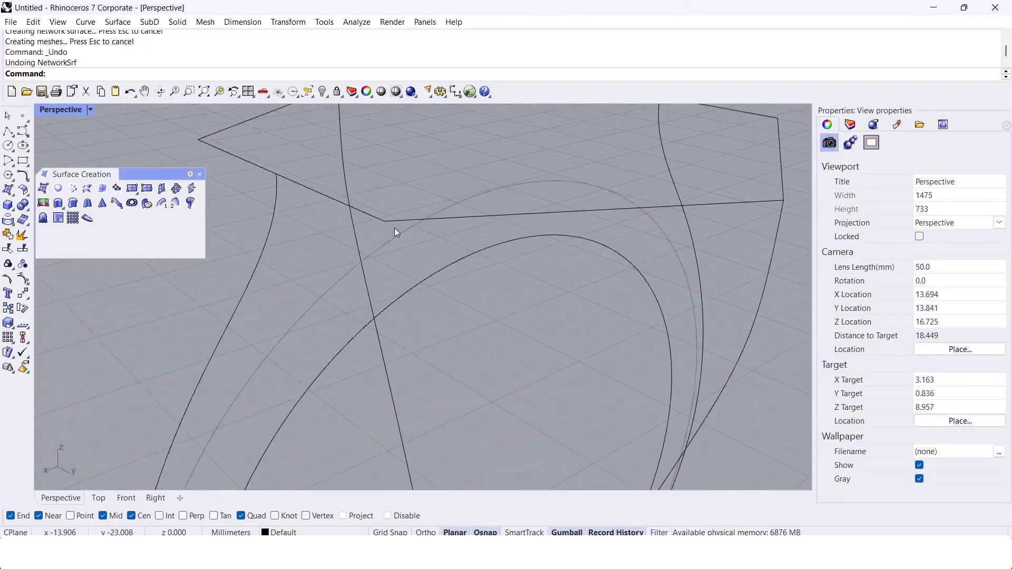
Step: Try rebuilding the sharp-cornered hexagon with 12 points at degree 3
scroll(374, 223, down, 2)
click(390, 222)
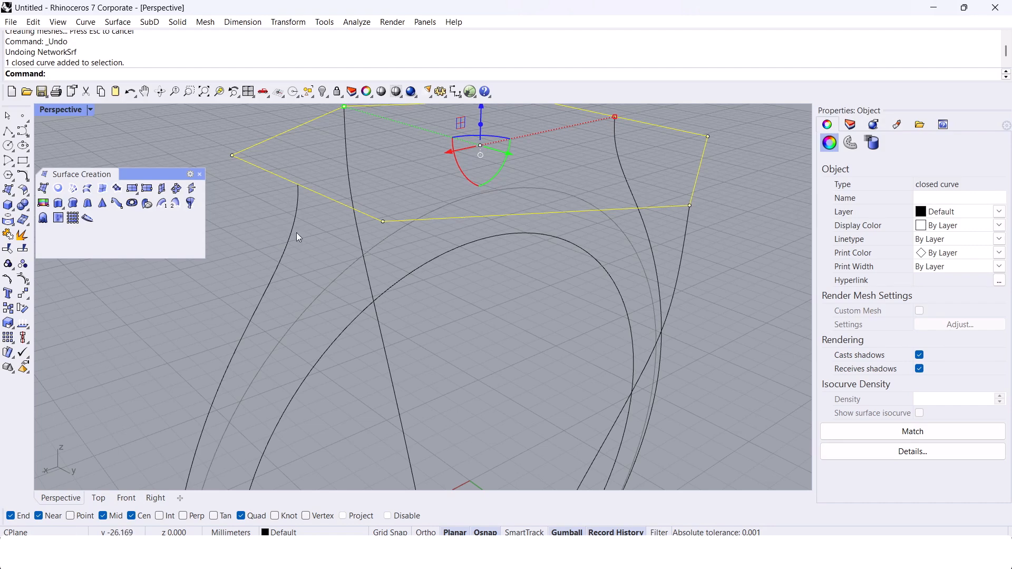
click(340, 242)
click(335, 208)
text(rebuild)
key(Return)
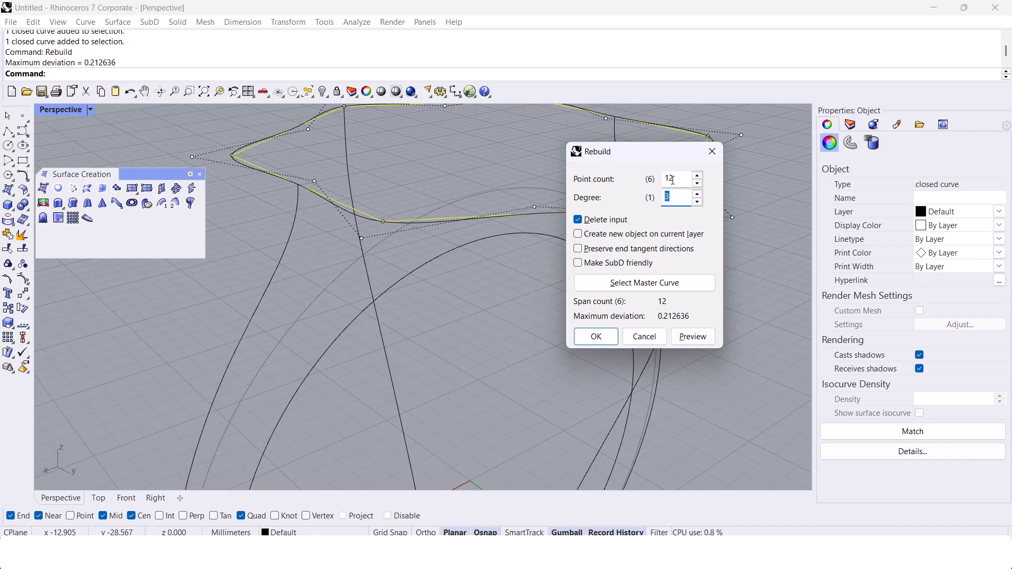
scroll(457, 178, down, 2)
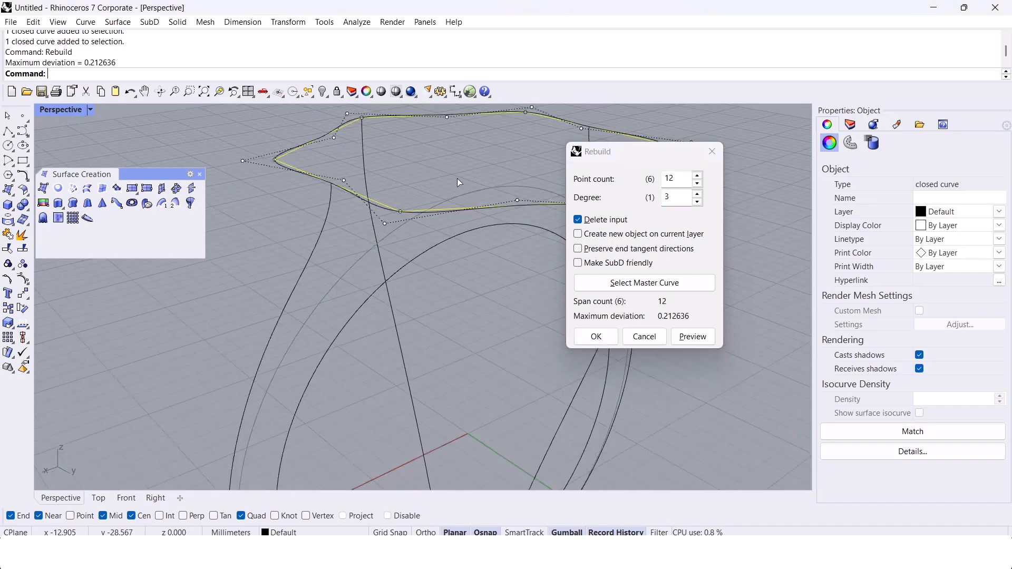
key(Escape)
key(Escape)
Step: Fillet all six corners of the hexagon with a radius of 0.5
right_drag(454, 182, 446, 190)
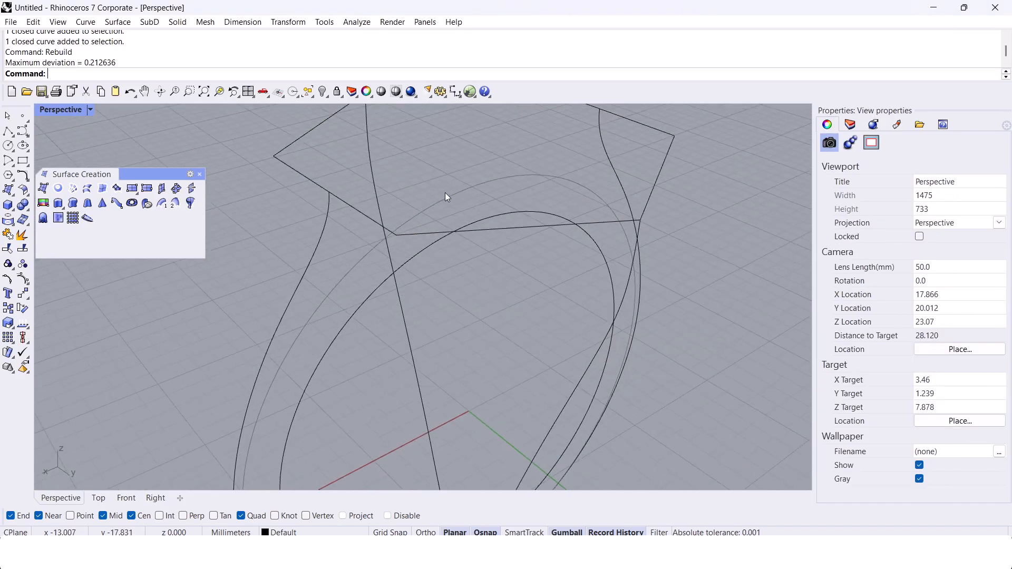
text(fillet)
key(Return)
scroll(406, 211, up, 4)
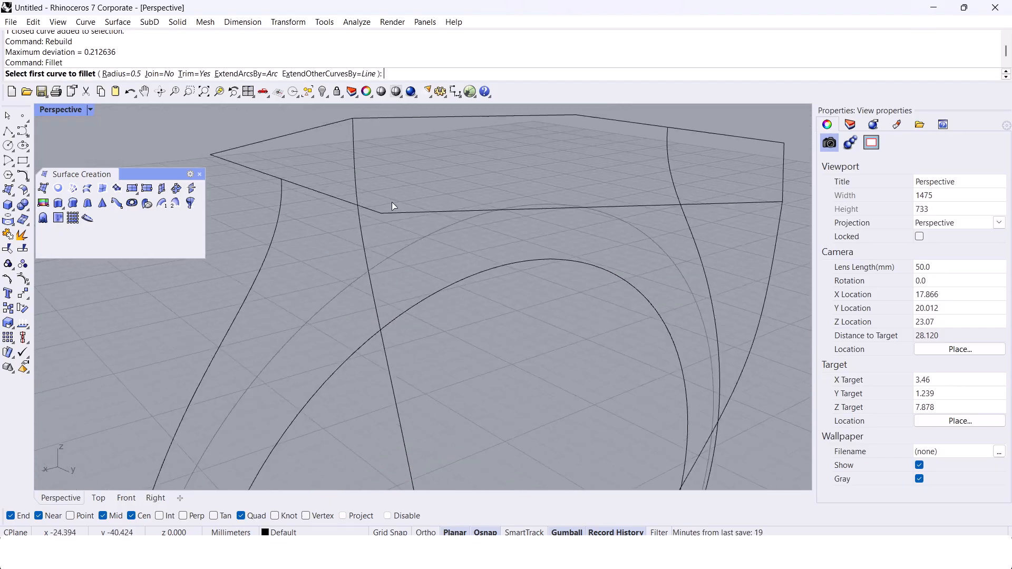
click(410, 258)
click(394, 256)
scroll(394, 254, down, 4)
right_drag(395, 255, 444, 296)
right_click(240, 256)
click(241, 239)
click(253, 253)
shift+right_drag(270, 110, 307, 215)
right_click(307, 215)
click(307, 207)
click(292, 230)
shift+right_drag(458, 145, 446, 173)
right_click(446, 173)
click(433, 175)
click(460, 175)
right_click(511, 206)
click(603, 225)
click(622, 245)
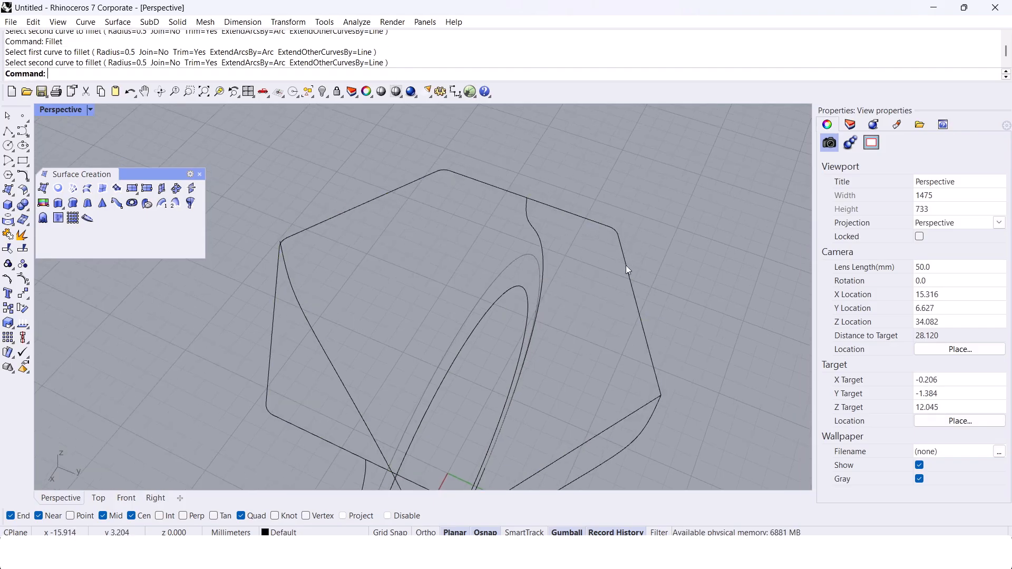
shift+right_drag(654, 376, 597, 270)
scroll(597, 270, up, 4)
right_click(596, 271)
click(598, 274)
click(598, 306)
scroll(596, 307, down, 4)
Step: Rebuild the filleted hexagon with densely spaced control points so that its rounded corners keep their shape
right_drag(580, 311, 574, 287)
click(578, 298)
text(Rebuild)
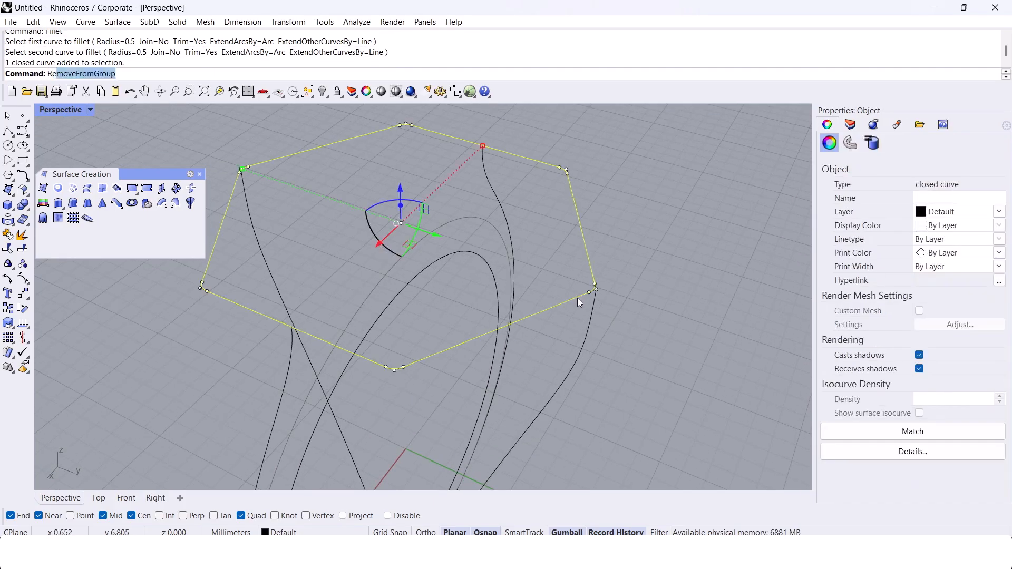
key(Return)
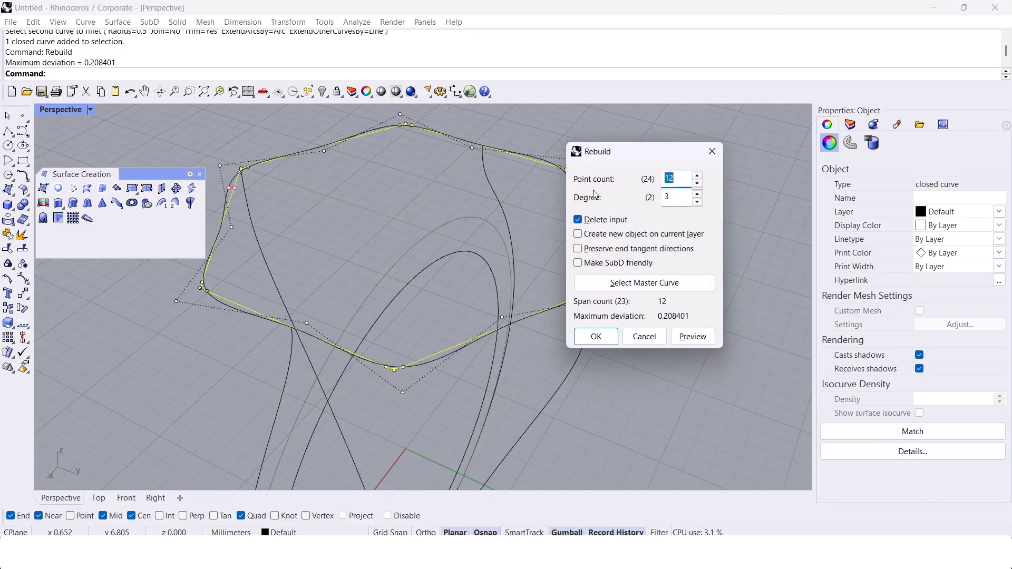
key(Return)
click(596, 192)
scroll(596, 211, up, 4)
right_drag(591, 263, 582, 235)
scroll(580, 258, down, 4)
right_drag(412, 270, 374, 265)
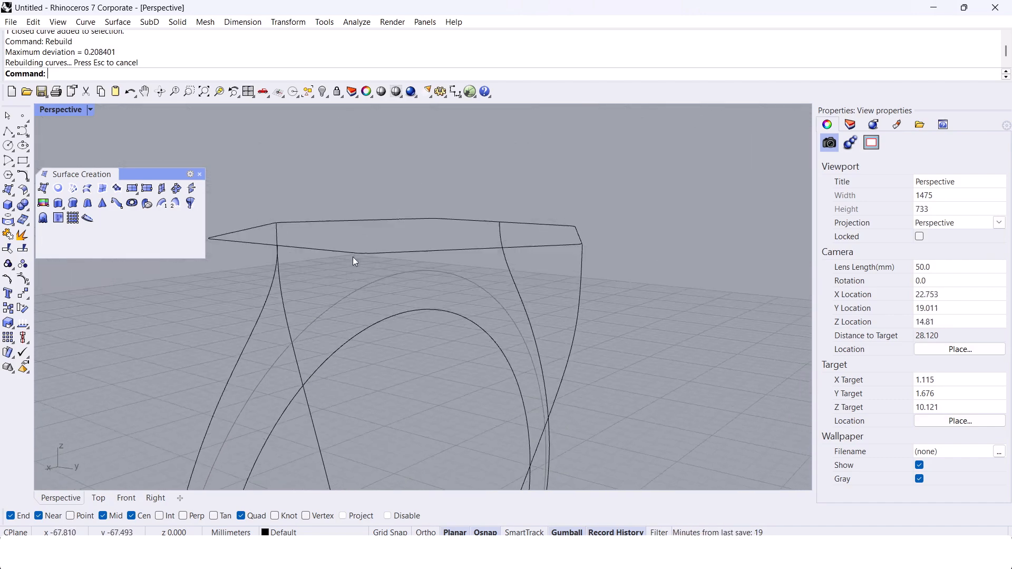
Step: Try moving a single control point on the rebuilt hexagon's straight edge, and undo the move
click(351, 233)
mouse_move(552, 252)
right_down()
mouse_move(530, 316)
mouse_move(608, 332)
mouse_move(616, 198)
mouse_move(559, 241)
right_up()
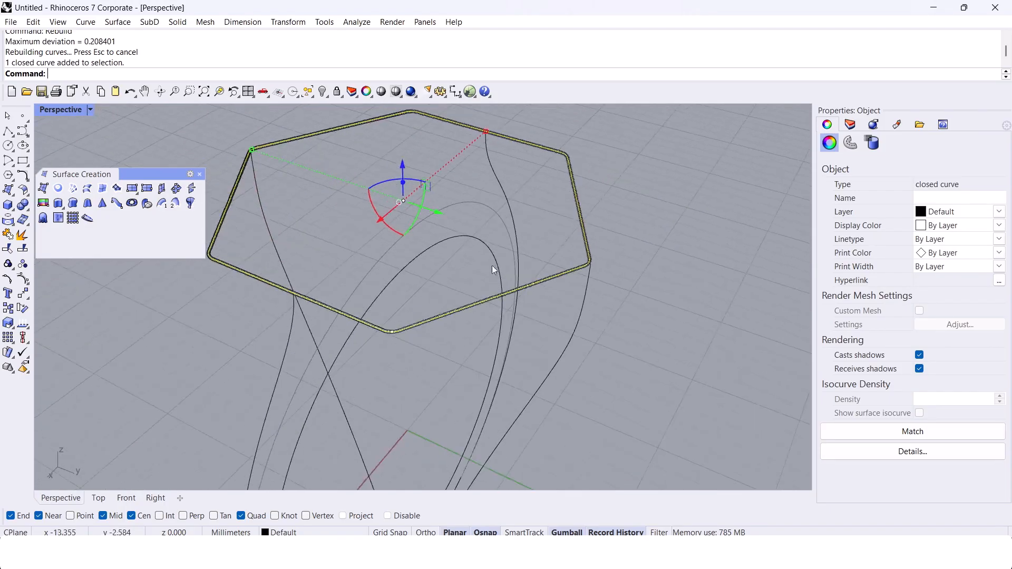
scroll(477, 302, up, 4)
click(459, 285)
click(458, 285)
right_drag(459, 286, 471, 361)
drag(471, 361, 641, 441)
scroll(548, 327, up, 5)
key(ctrl+z)
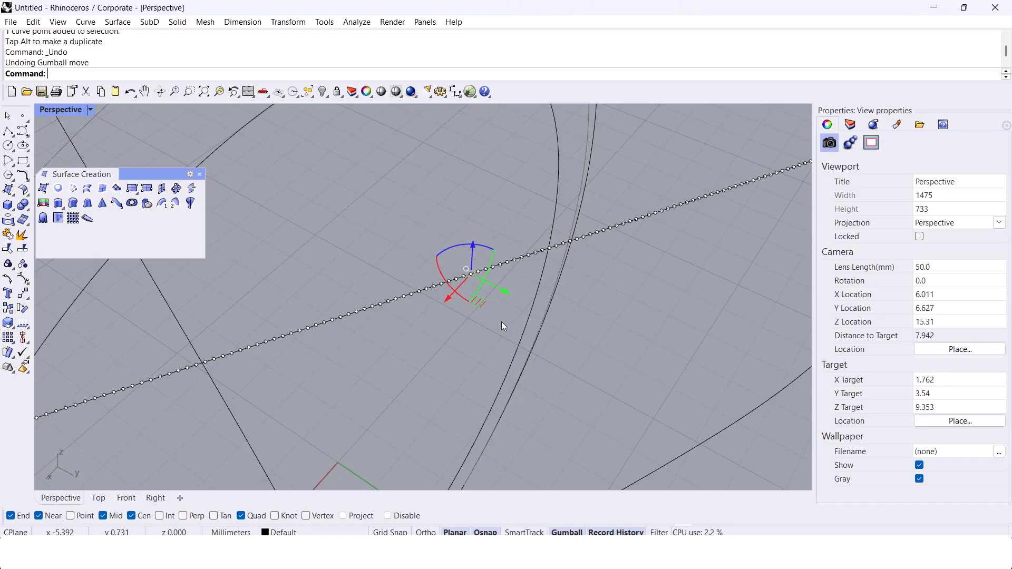
scroll(489, 303, down, 8)
key(Escape)
key(Escape)
Step: Align the top two control points of each tapered profile in Y with its adjacent rounded hexagon corner, using SetPt
right_drag(517, 286, 581, 222)
click(590, 248)
drag(579, 194, 624, 334)
right_click(646, 330)
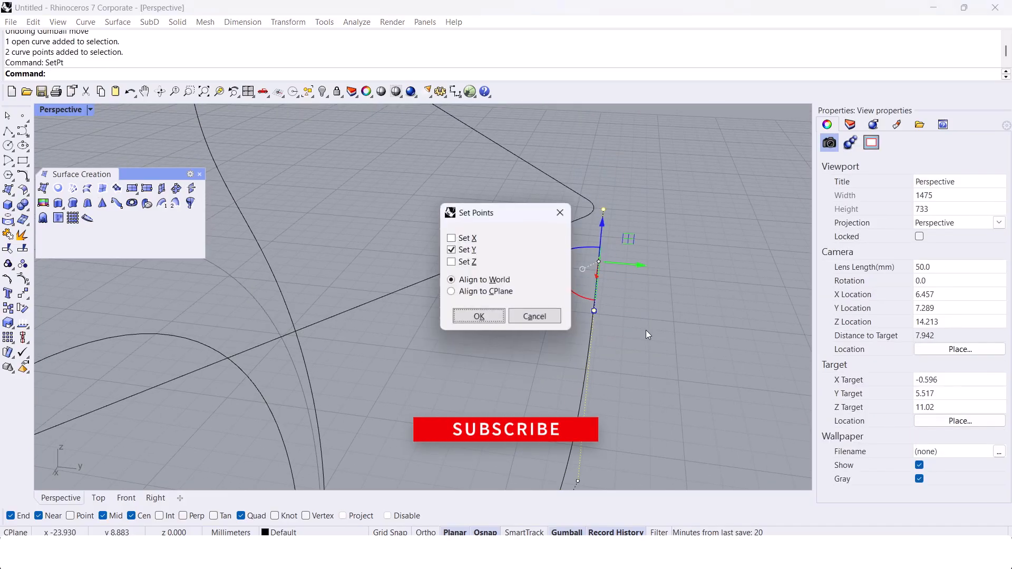
key(Return)
right_drag(606, 226, 567, 356)
scroll(567, 355, up, 5)
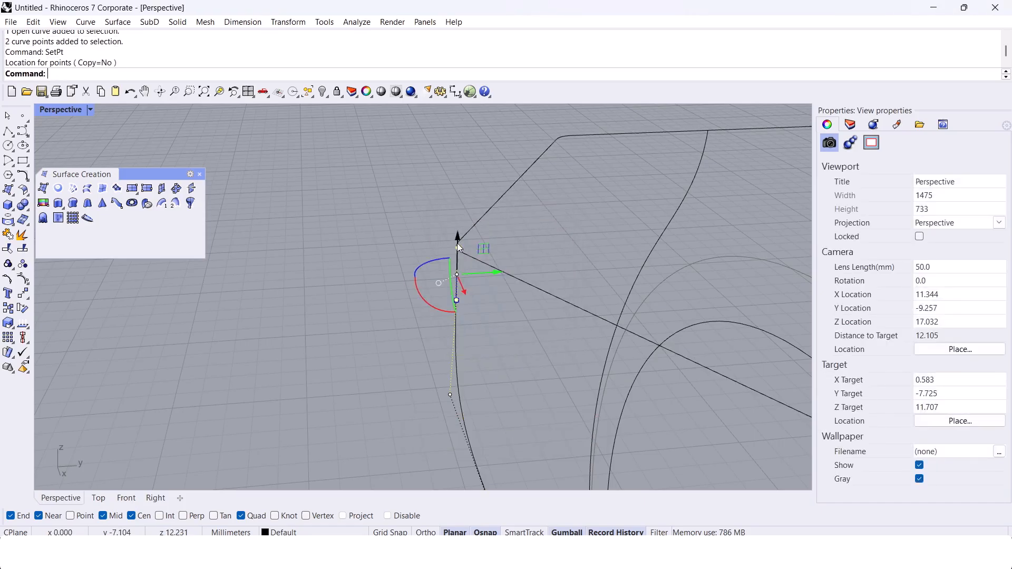
scroll(393, 251, down, 5)
click(426, 295)
Step: Delete one tapered side profile and replace it by mirroring the opposite profile about the origin
scroll(445, 319, down, 2)
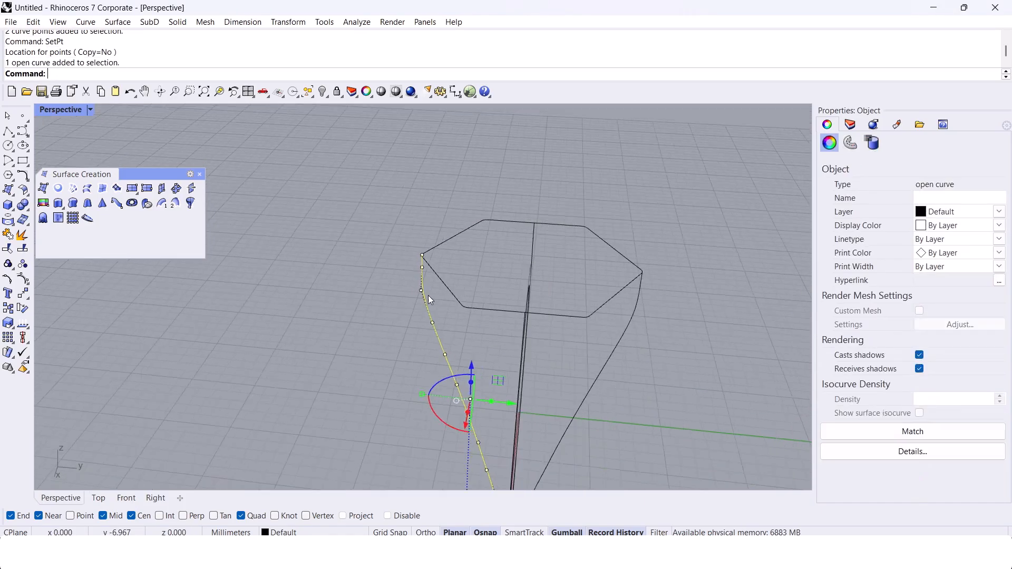
right_drag(445, 319, 559, 318)
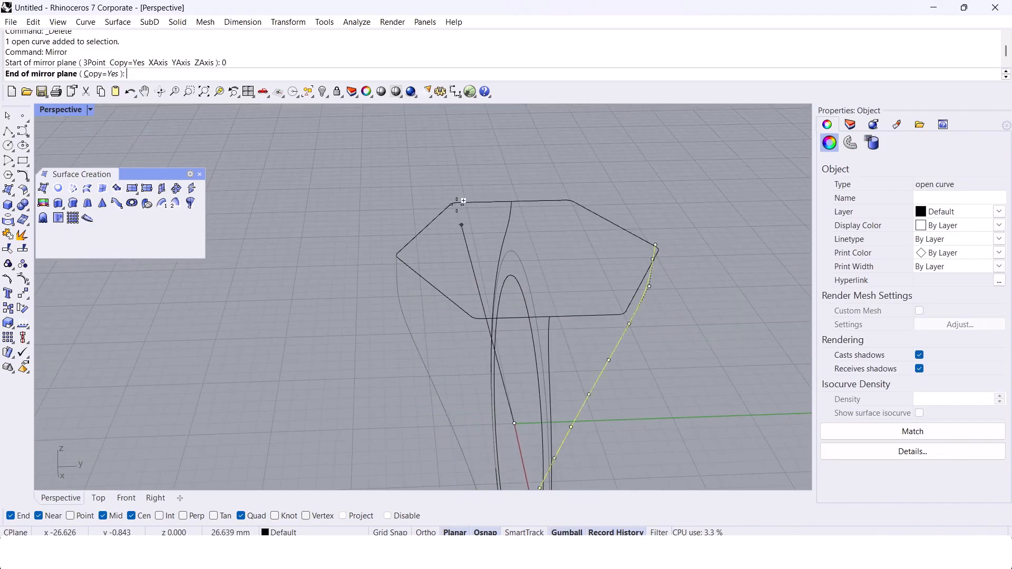
click(452, 174)
right_drag(452, 174, 473, 304)
drag(356, 277, 356, 277)
scroll(363, 271, down, 5)
Step: Build a network surface from the rounded hexagon and the four ring profile curves
right_drag(382, 250, 375, 278)
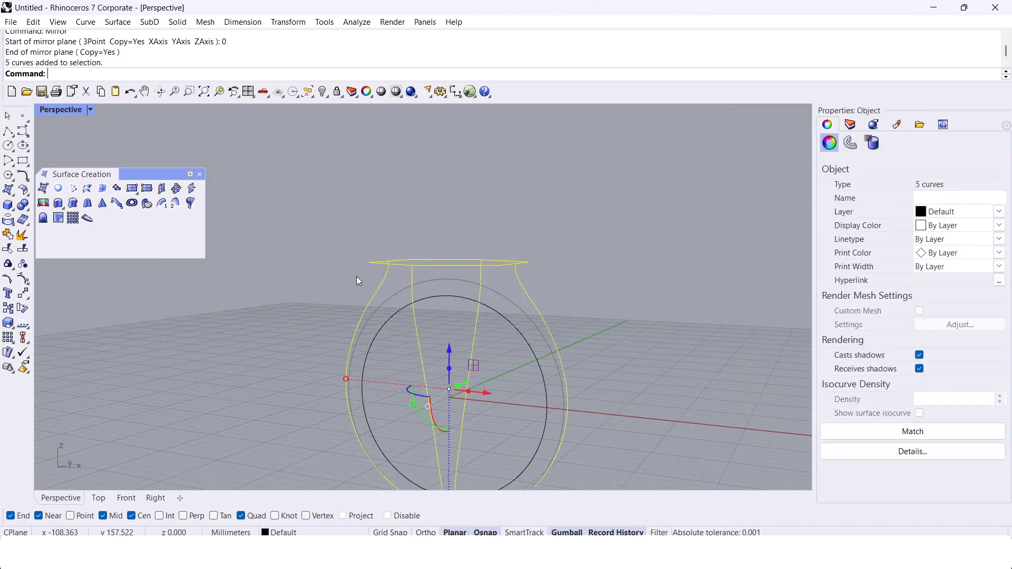
scroll(443, 279, up, 5)
click(74, 190)
click(463, 362)
right_drag(458, 358, 277, 344)
click(277, 343)
Step: Extrude the inner finger-hole circle to both sides as an open surface reaching well beyond the ring body
right_drag(284, 253, 398, 369)
scroll(434, 221, up, 2)
click(417, 235)
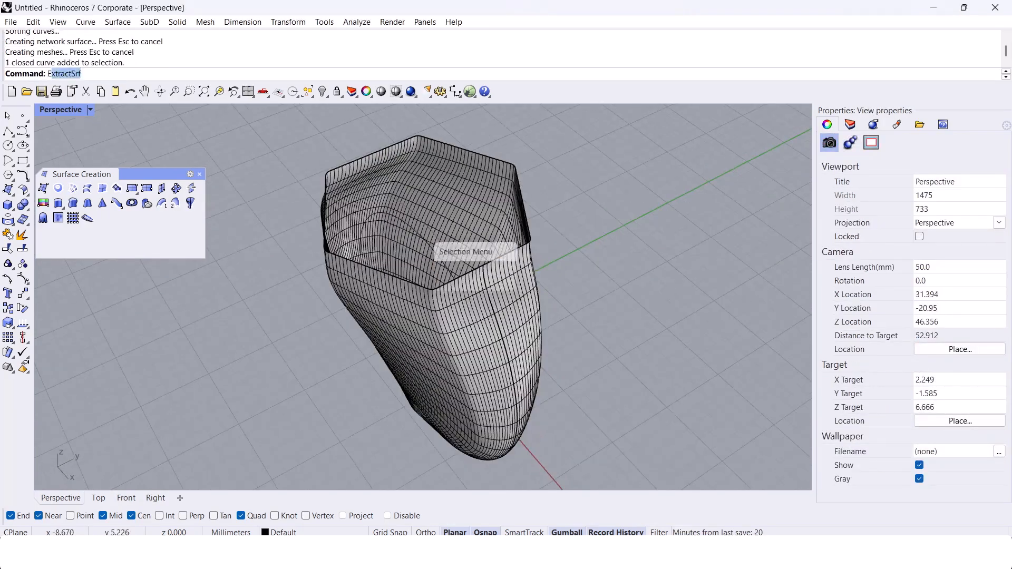
key(Return)
text(Extrude)
text(x)
text(trude)
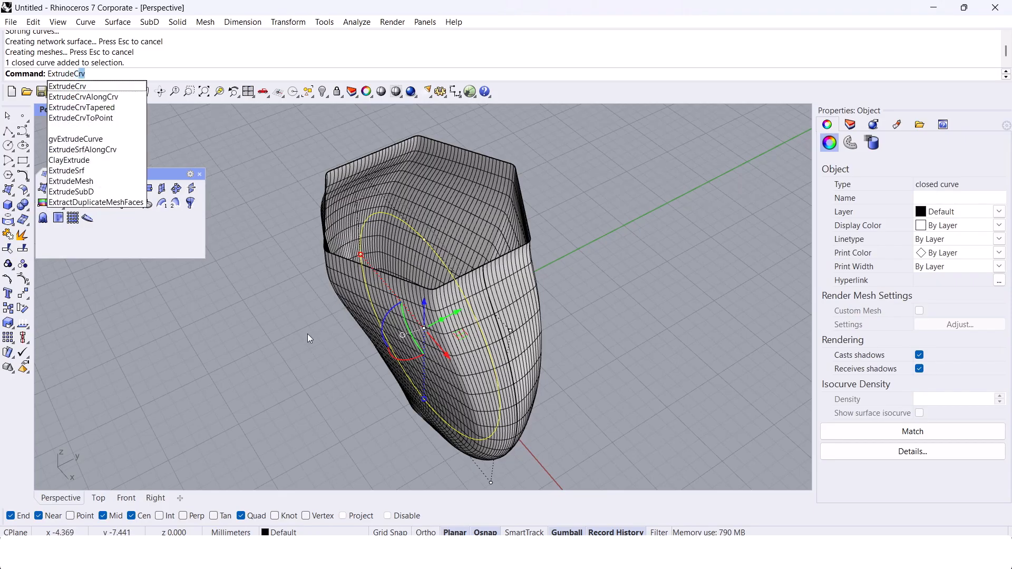
key(Return)
click(286, 337)
Step: Cap the open hexagonal top of the network surface to close the ring body
right_drag(307, 346, 409, 302)
click(409, 302)
text(Cap)
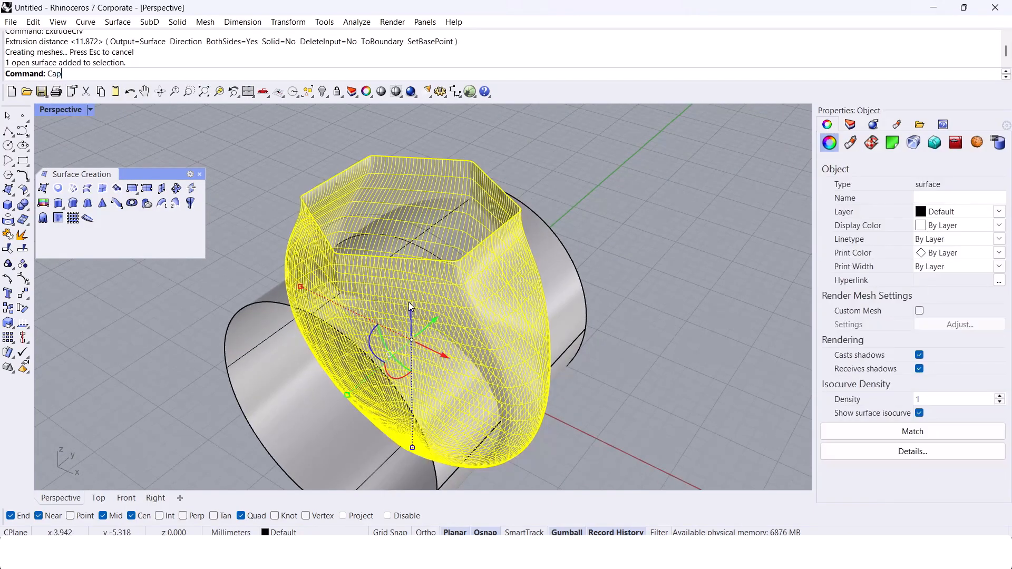
key(Return)
click(691, 342)
Step: Inspect the capped ring body and the finger-hole cylinder, especially the lower shank's thickness and side shape
right_drag(690, 342, 499, 302)
scroll(479, 292, down, 4)
scroll(463, 251, up, 3)
scroll(472, 244, down, 3)
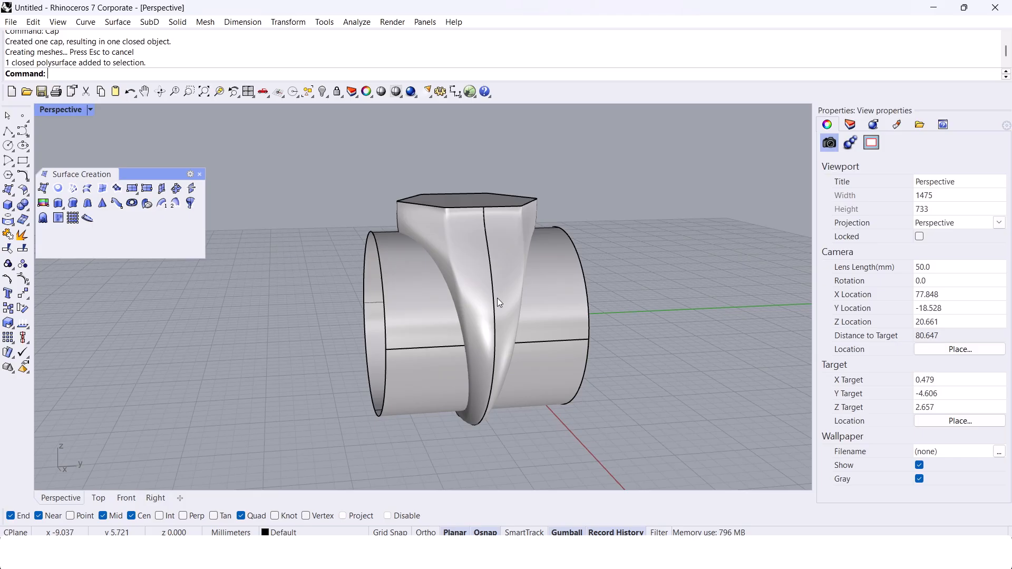
scroll(497, 299, up, 2)
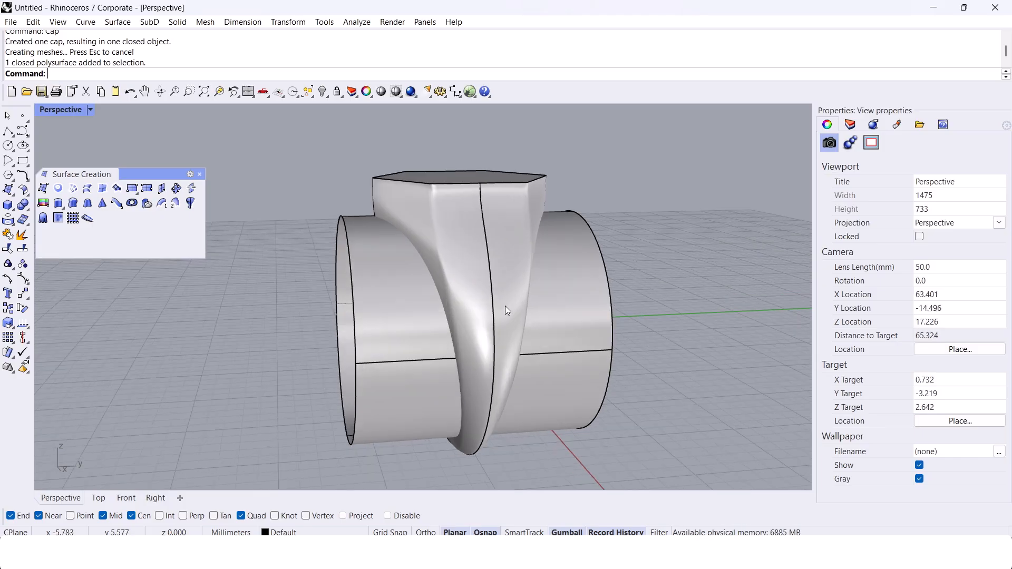
scroll(486, 321, up, 6)
right_drag(444, 371, 524, 307)
scroll(549, 224, up, 4)
scroll(546, 227, down, 6)
right_drag(540, 234, 472, 276)
scroll(485, 262, down, 6)
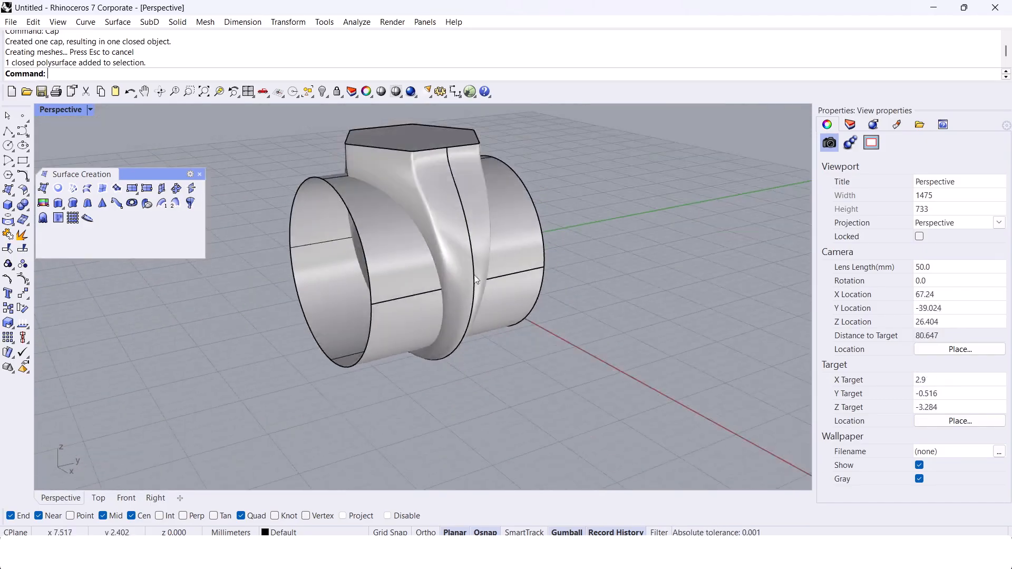
scroll(485, 263, up, 10)
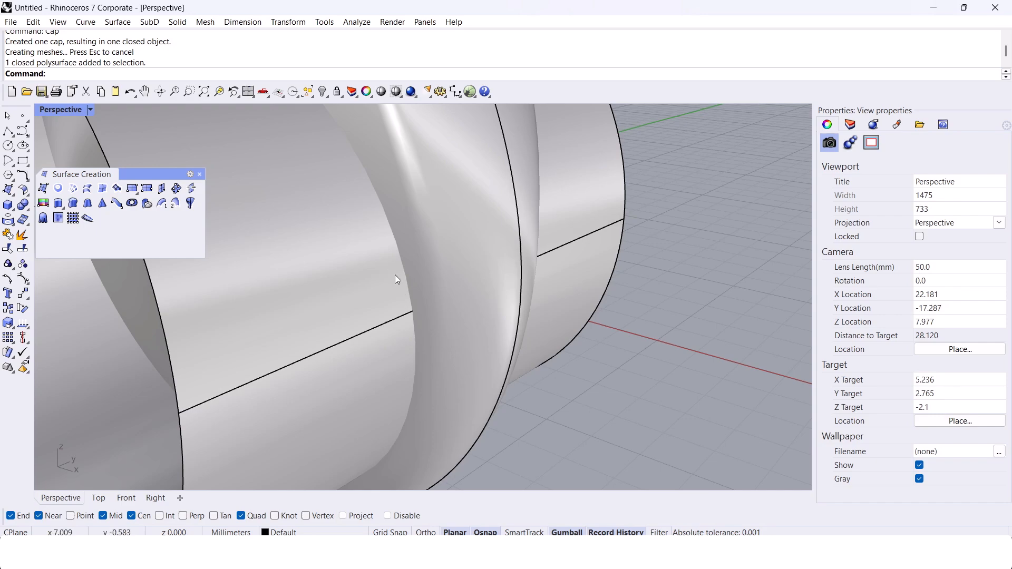
scroll(518, 281, down, 4)
right_drag(519, 280, 411, 286)
shift+right_drag(380, 232, 490, 293)
Step: Undo the cap, the finger-hole extrusion and the network surface to return to the ring curves
key(ctrl+z)
right_drag(438, 249, 343, 285)
scroll(477, 291, down, 6)
key(ctrl+z)
key(ctrl+z)
key(ctrl+z)
Step: Draw an ellipse centred on the origin, ending its first axis on the outer ring profile and its second on the tapered side curve
scroll(453, 251, up, 4)
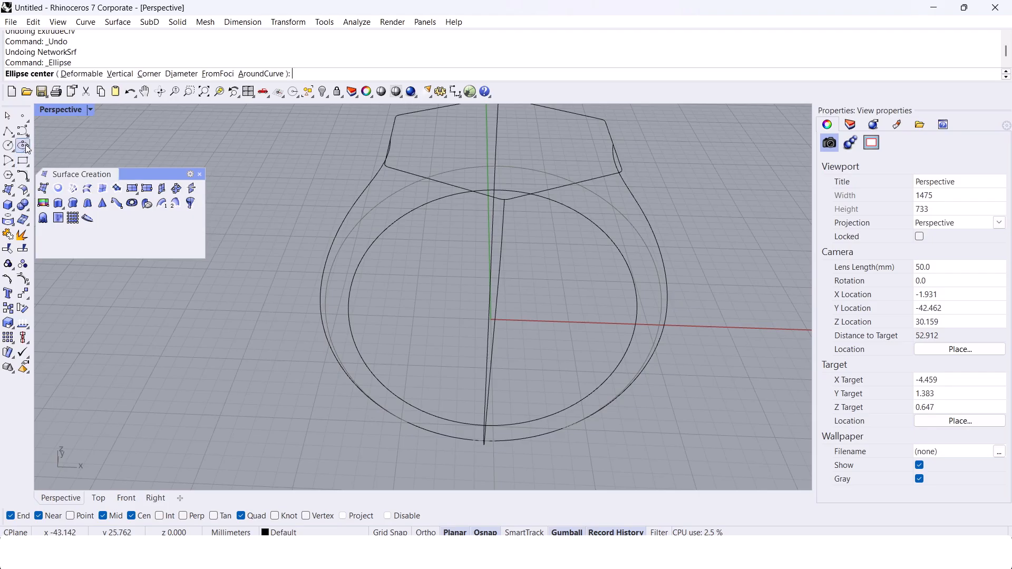
text(0)
key(Return)
scroll(290, 332, up, 6)
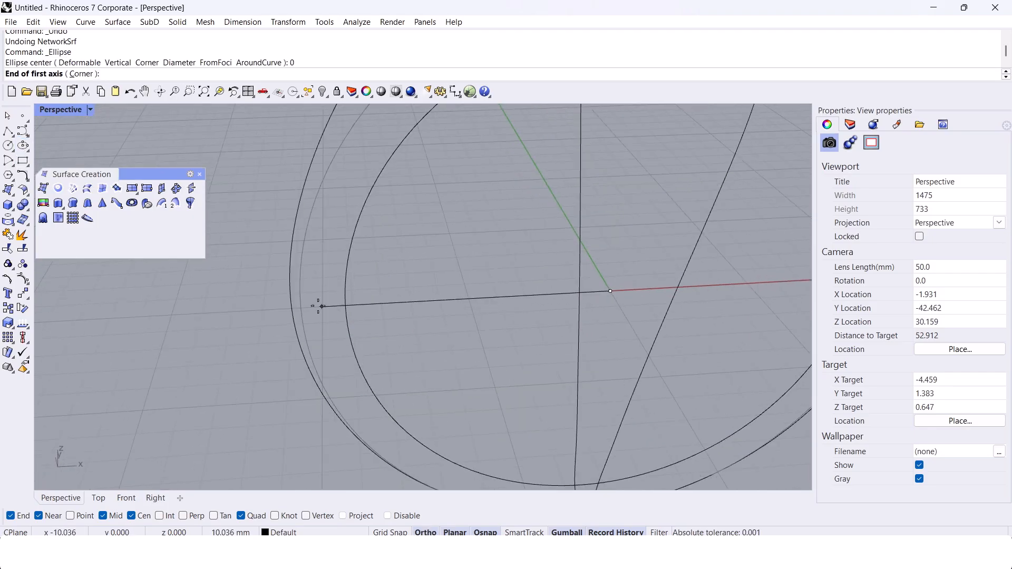
scroll(261, 303, up, 2)
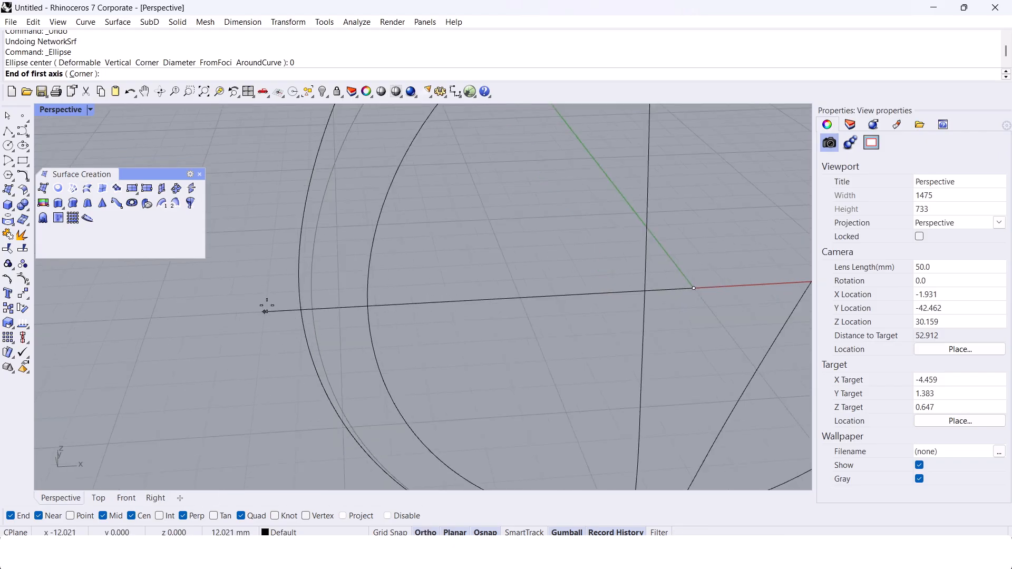
shift+click(303, 316)
scroll(310, 325, down, 6)
right_drag(311, 327, 498, 270)
scroll(517, 280, up, 4)
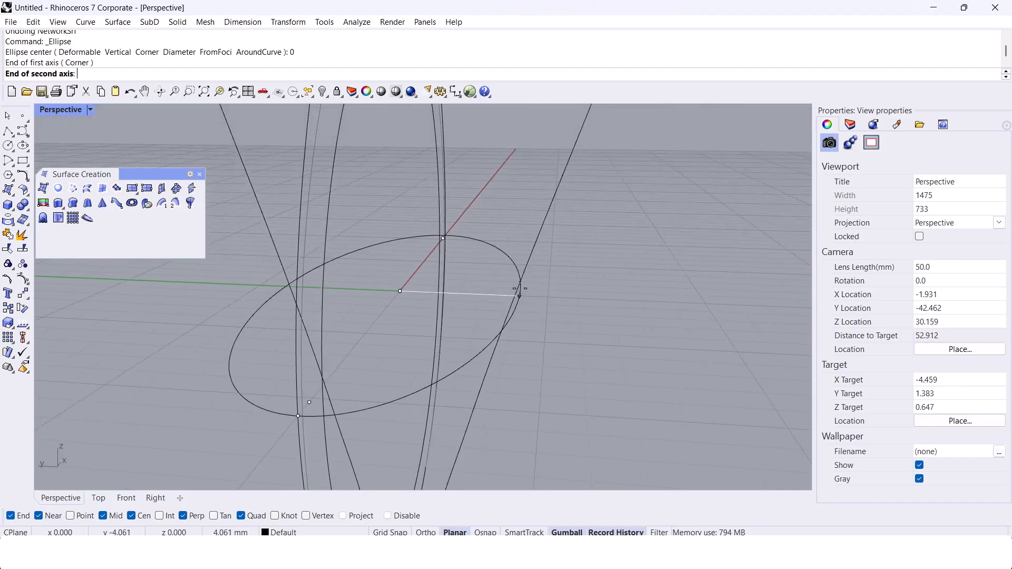
alt+click(510, 297)
scroll(515, 302, up, 4)
click(513, 301)
scroll(510, 301, down, 8)
key(Escape)
Step: Rebuild the ellipse with 8 points and degree 3
right_drag(510, 302, 462, 321)
scroll(464, 325, up, 4)
click(489, 337)
text(Rebuild)
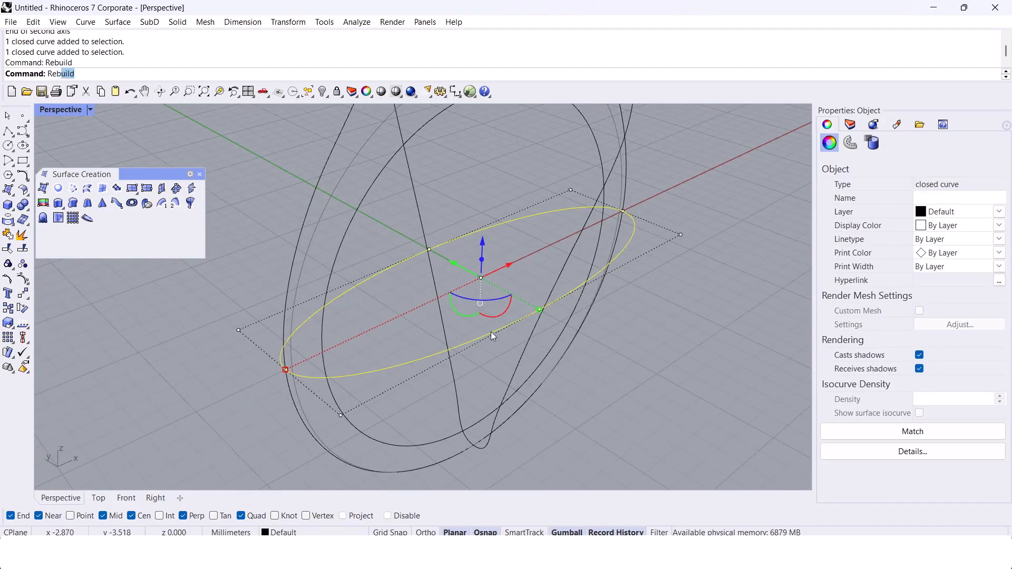
key(Return)
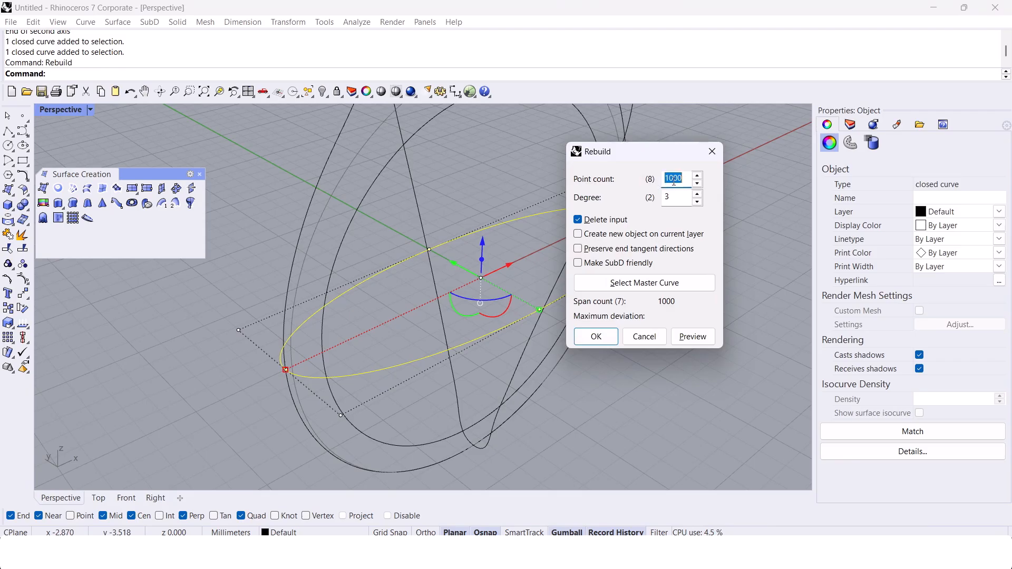
key(Return)
Step: Scale the rebuilt ellipse's control points outward into a longer cross-section with straighter long sides
right_drag(662, 189, 400, 242)
drag(398, 215, 444, 357)
right_drag(443, 358, 454, 317)
drag(647, 347, 648, 347)
right_drag(647, 346, 451, 266)
drag(349, 273, 202, 291)
scroll(253, 312, down, 2)
right_drag(274, 319, 268, 296)
key(Escape)
Step: Rebuild the elongated cross-section curve with 12 points and degree 3
click(340, 252)
text(Re)
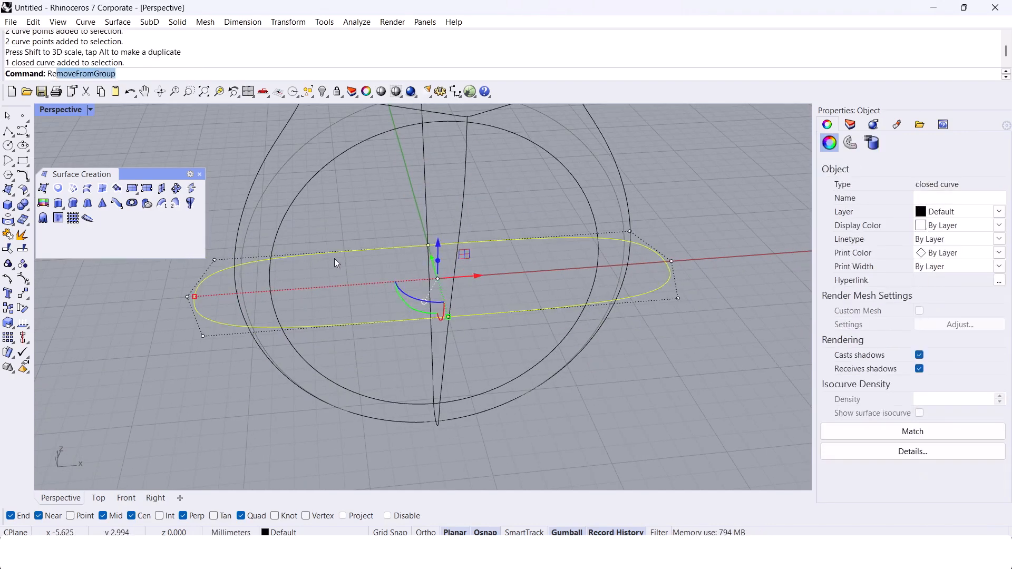
text(build)
key(Return)
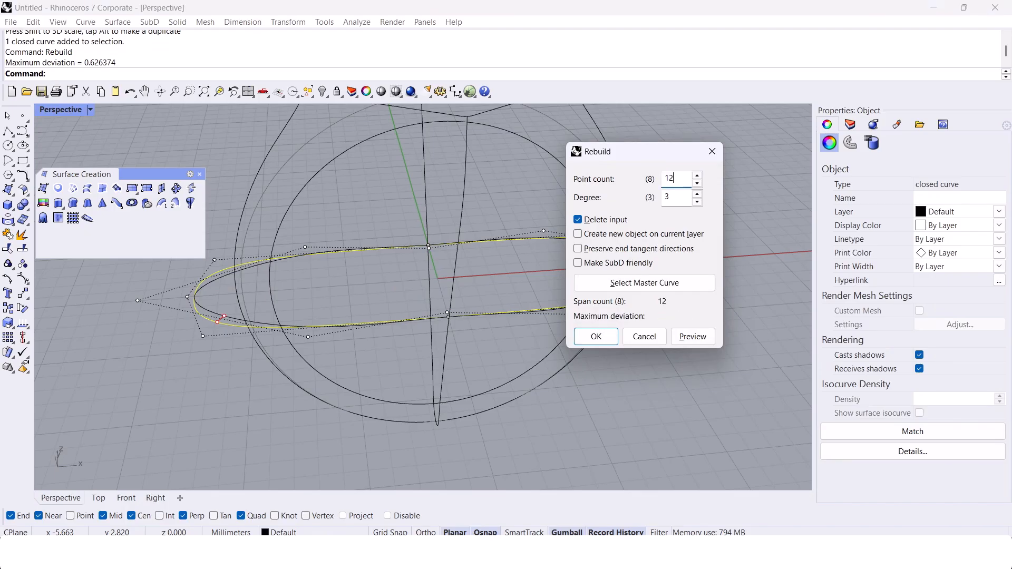
key(Return)
Step: Show the cross-section curve's control points and align those at its negative X end to a common X position with SetPt
right_drag(323, 260, 308, 278)
key(F10)
drag(271, 362, 320, 231)
text(SetPt)
key(Return)
key(Return)
key(Escape)
key(Return)
key(Return)
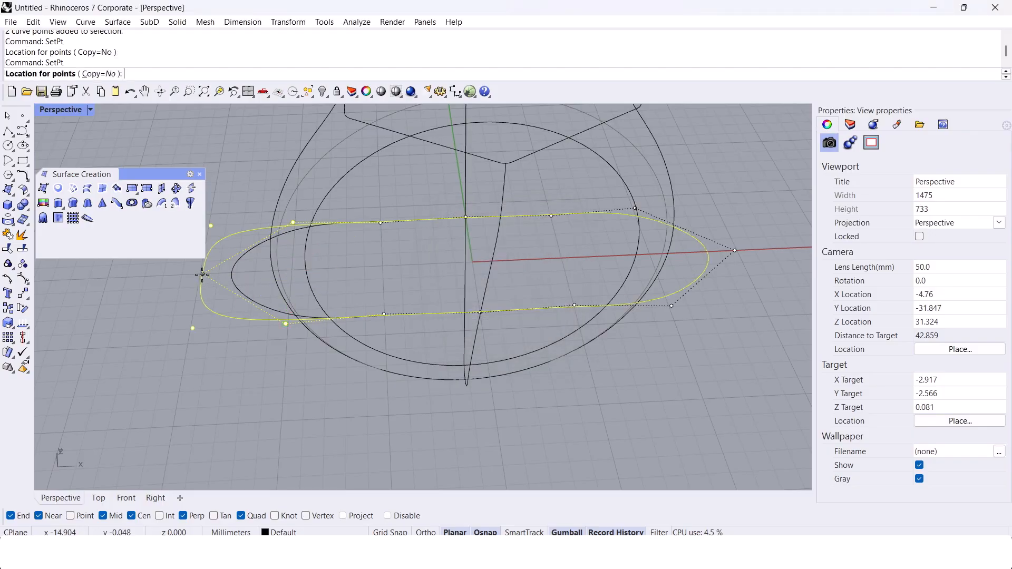
click(195, 284)
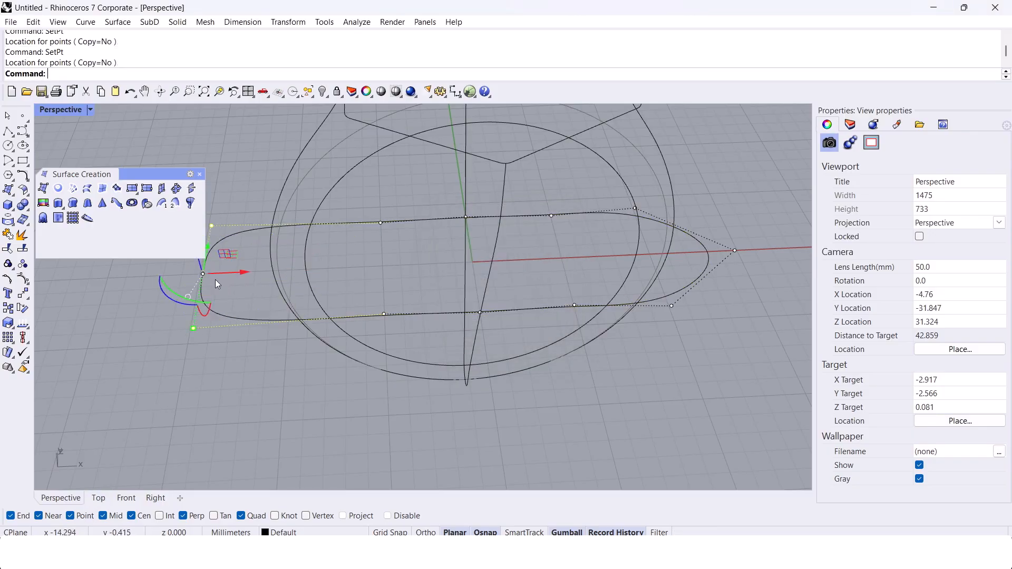
Step: Align the control points at the cross-section curve's positive X end to a common X position
drag(617, 299, 639, 335)
key(Return)
key(Return)
click(687, 258)
Step: Scale the intermediate control points of both long sides outward along X toward the corners of the cross-section curve
right_drag(463, 299, 463, 253)
drag(387, 337, 387, 337)
right_drag(486, 226, 337, 305)
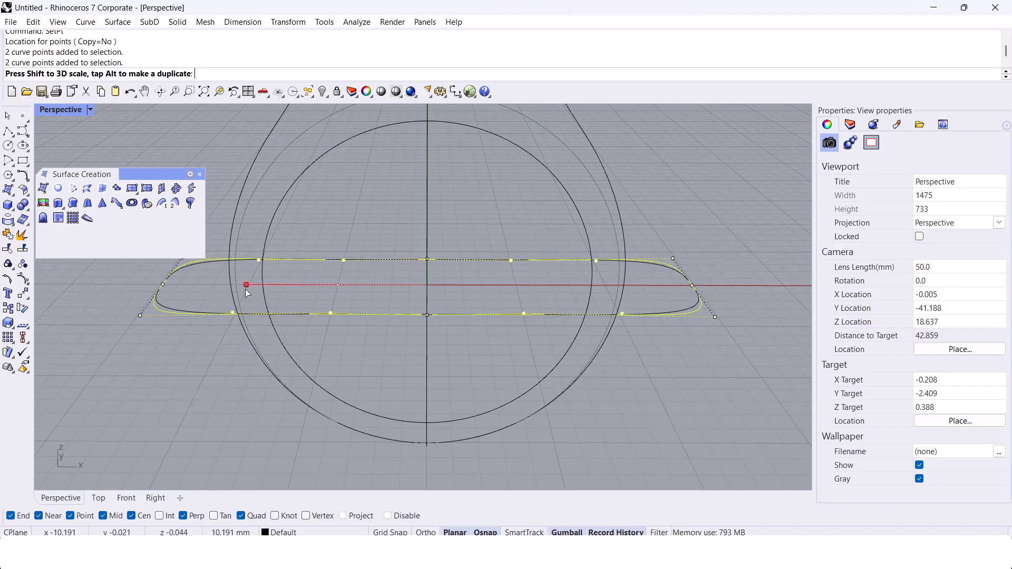
right_drag(183, 290, 392, 328)
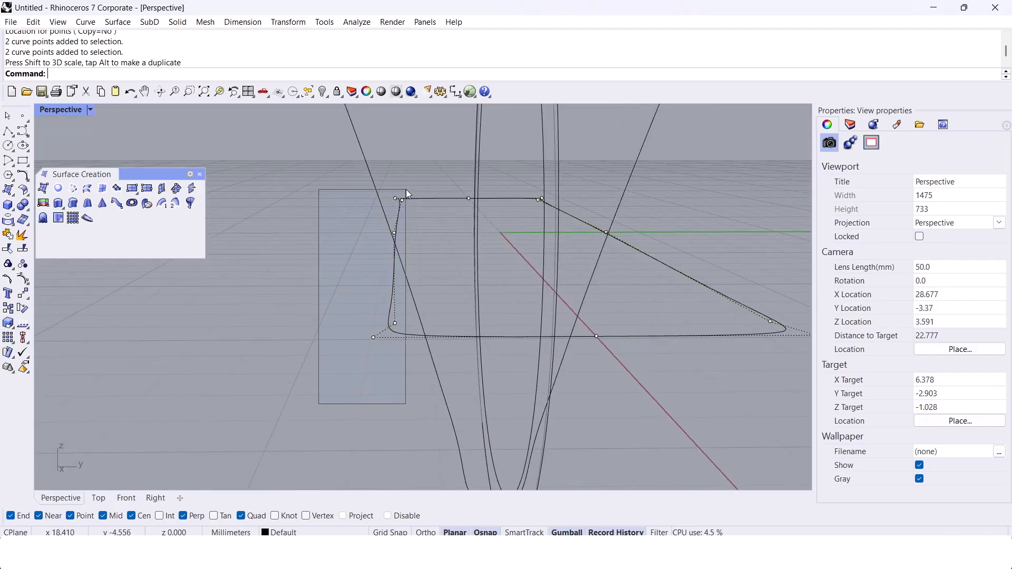
Step: Align the five control points of the cross-section's negative Y side in world Y with SetPt, snapping to the side curve
drag(400, 204, 420, 177)
right_drag(407, 265, 395, 296)
text(SetPt)
key(Return)
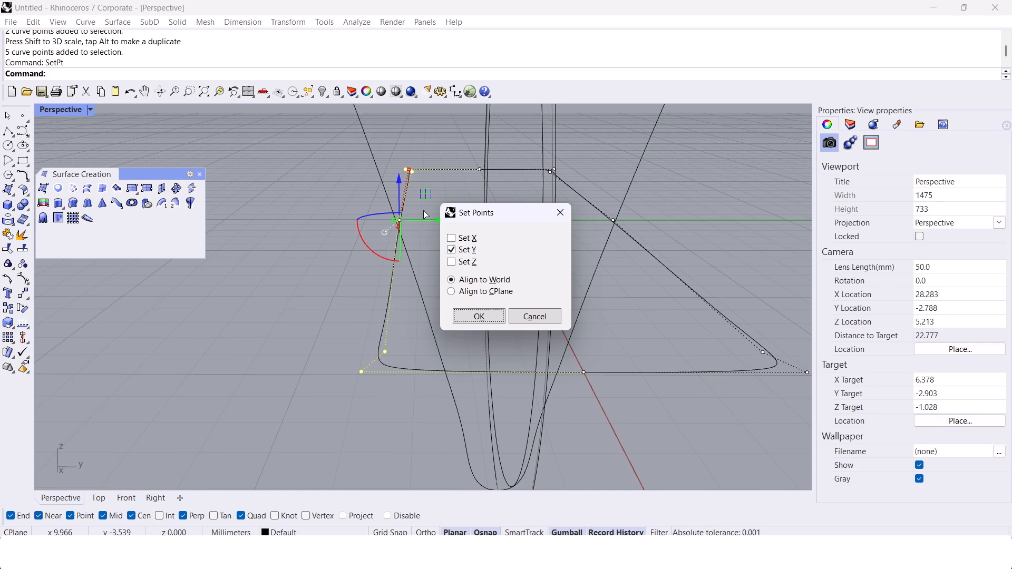
key(Return)
click(400, 221)
scroll(340, 233, down, 6)
right_drag(411, 249, 403, 242)
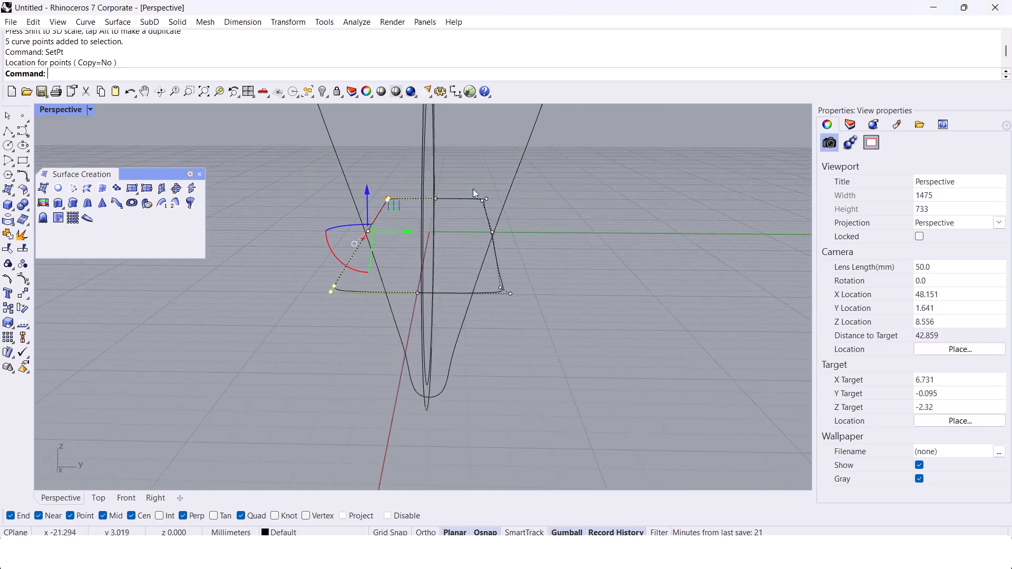
Step: Align the control points of the cross-section's positive Y side in world Y to straighten that side
scroll(502, 237, up, 6)
key(Return)
key(Return)
click(483, 227)
scroll(475, 236, down, 6)
key(Escape)
right_drag(476, 241, 414, 268)
key(Escape)
Step: Scale the cross-section curve in one direction from origin 0 so its long side meets the tapered side curve
scroll(415, 268, up, 8)
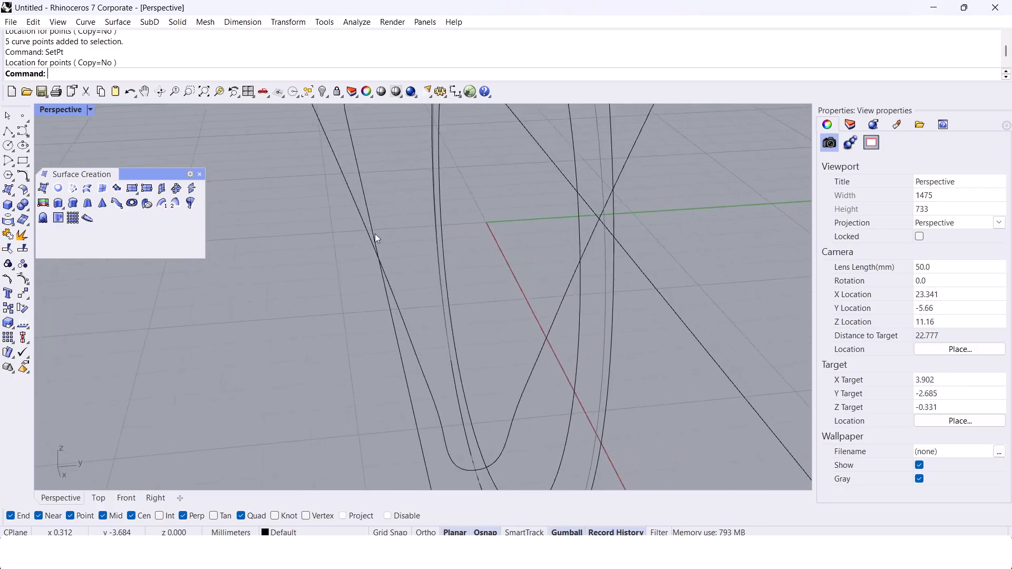
click(371, 226)
text(Scale1D)
right_drag(367, 232, 408, 276)
key(Return)
text(0)
key(Return)
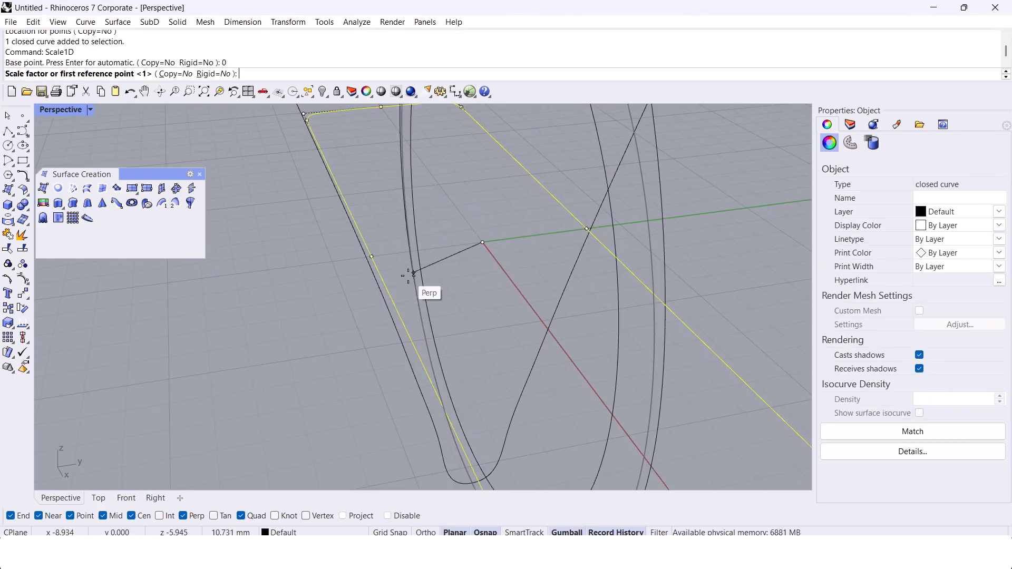
scroll(407, 270, up, 6)
click(334, 245)
click(329, 245)
scroll(325, 247, down, 6)
right_drag(325, 247, 560, 263)
click(273, 237)
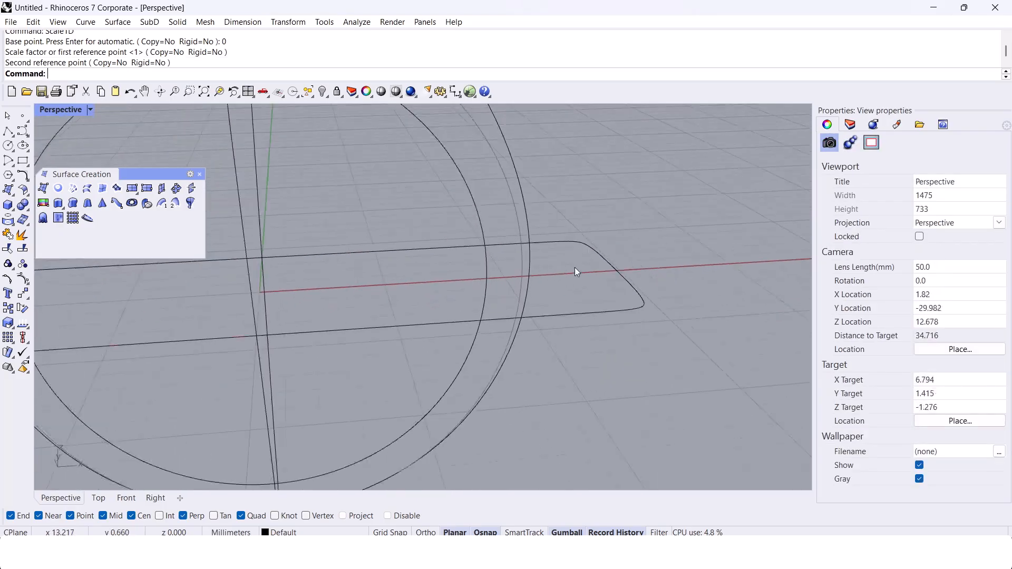
Step: Scale the cross-section curve along X from origin 0 so its end meets the outer ring profile
scroll(560, 264, down, 2)
click(561, 242)
key(Return)
text(0)
key(Return)
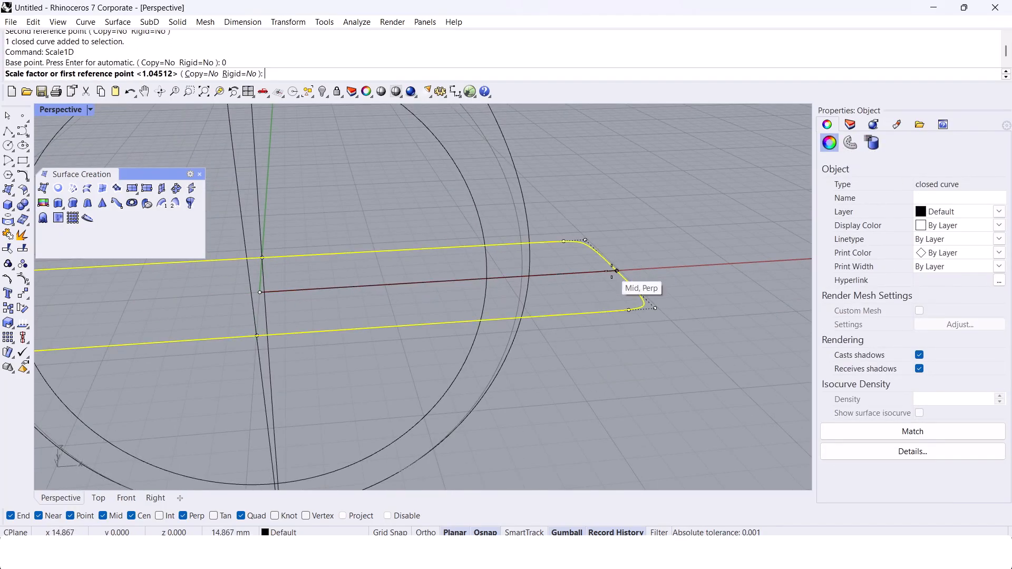
click(617, 270)
click(535, 276)
scroll(533, 277, down, 6)
right_drag(529, 277, 520, 223)
click(476, 280)
scroll(477, 280, down, 3)
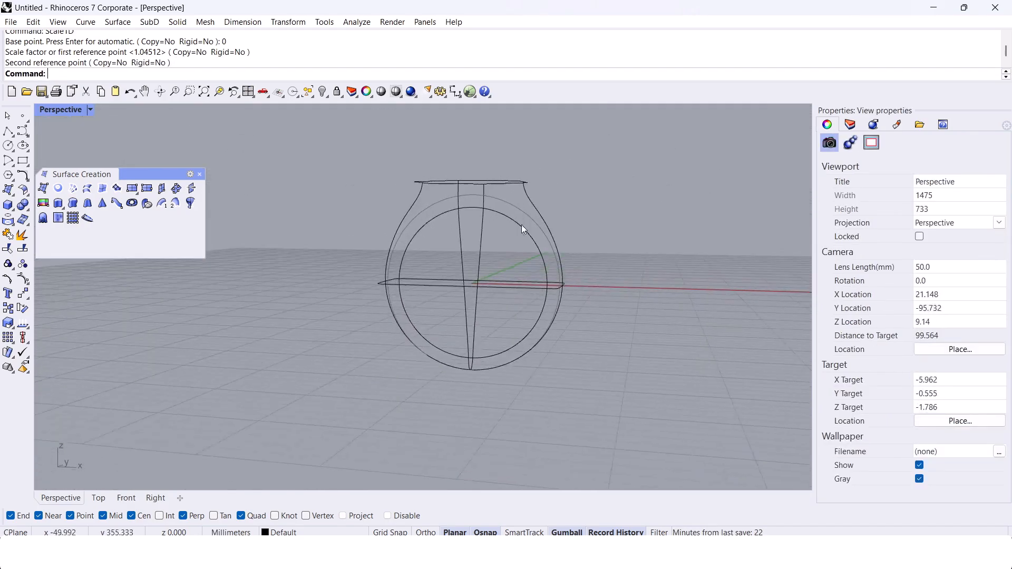
Step: Create a network surface from the hexagon, the ring profiles, the side curve and the new cross-section curve
scroll(440, 186, up, 4)
drag(472, 135, 369, 195)
shift+click(556, 329)
right_drag(556, 328, 416, 235)
click(461, 363)
click(375, 300)
scroll(379, 299, down, 3)
scroll(378, 299, up, 2)
click(425, 216)
Step: Extrude the inner finger-hole circle to both sides as an open surface extending past the ring body
click(458, 247)
text(Extrude)
key(Return)
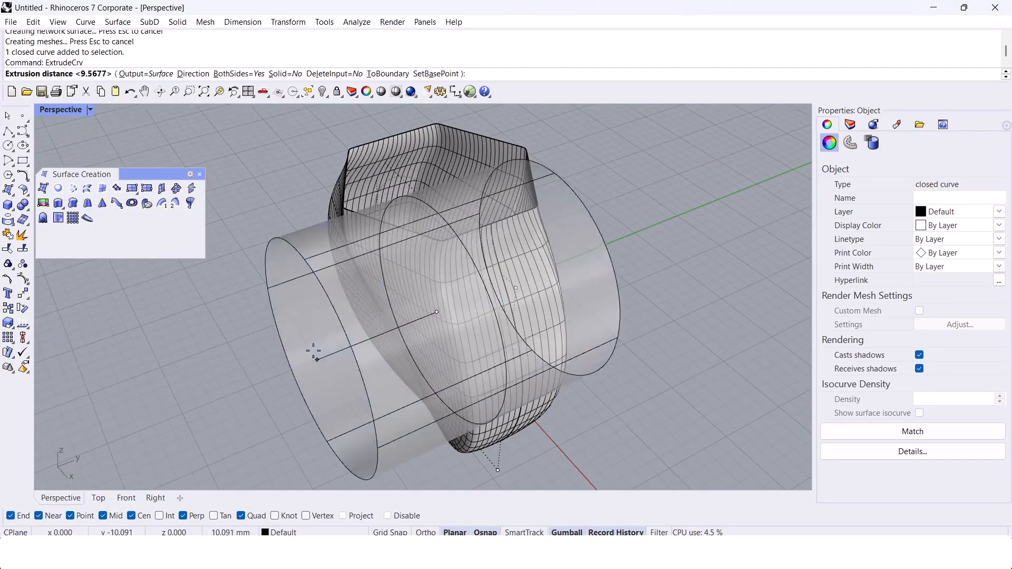
key(Return)
right_drag(317, 351, 357, 309)
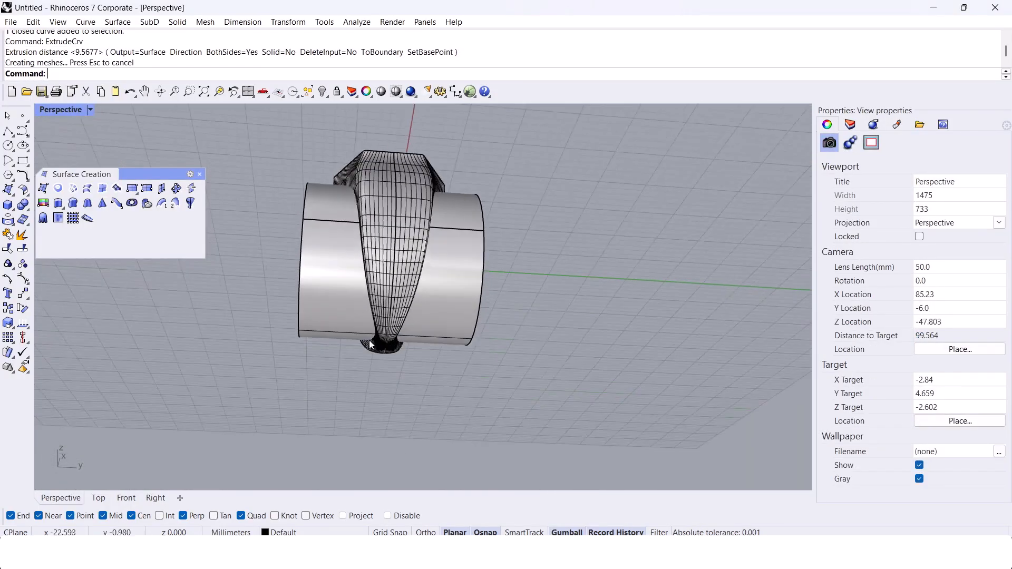
Step: Move the control points at the bottom of the side curve to reshape the lower shank of the network surface
scroll(391, 327, up, 5)
click(405, 336)
click(441, 371)
scroll(410, 343, down, 6)
right_drag(410, 340, 388, 394)
drag(365, 413, 399, 306)
right_drag(409, 343, 410, 337)
drag(426, 346, 408, 347)
right_drag(410, 347, 431, 337)
click(431, 338)
key(Escape)
Step: Cap the open hexagonal top of the network surface and turn off the ring body's surface isocurves
click(379, 330)
text(Cap)
key(Return)
scroll(378, 330, down, 4)
click(602, 334)
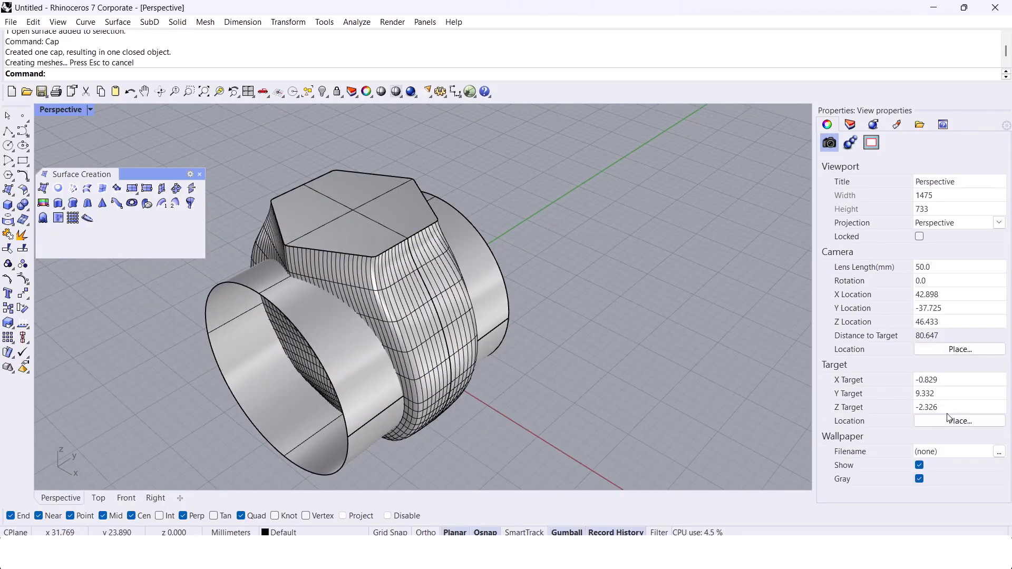
click(432, 287)
click(678, 374)
Step: Inspect the ring body and finger-hole cylinder from below, the sides and above, checking the shank's shape and surface smoothness
right_drag(678, 374, 708, 357)
scroll(467, 344, up, 4)
right_drag(466, 344, 565, 335)
scroll(565, 335, down, 4)
scroll(568, 217, up, 6)
right_drag(569, 217, 445, 229)
scroll(538, 228, down, 4)
scroll(408, 210, up, 5)
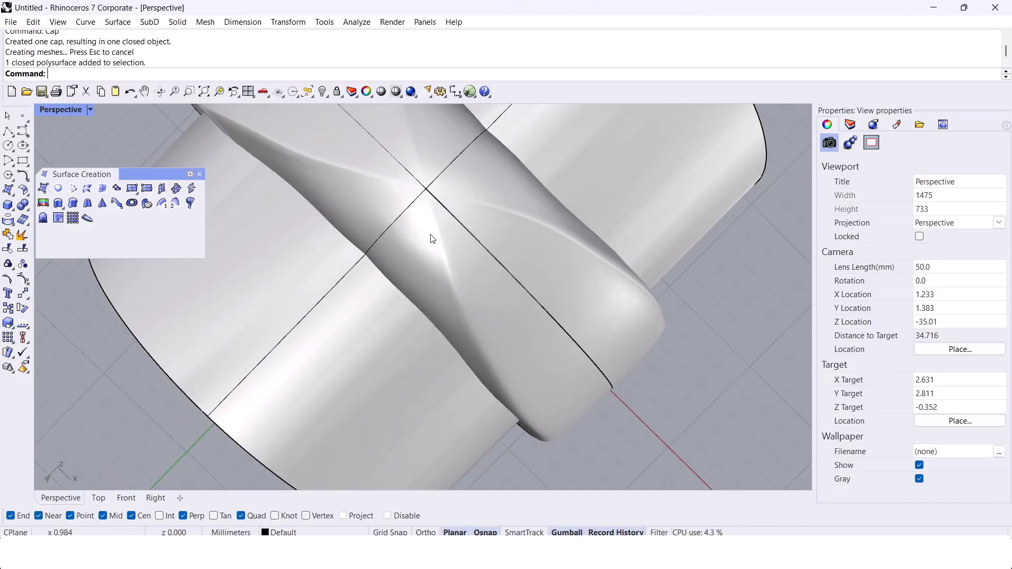
scroll(442, 182, down, 5)
right_drag(423, 387, 479, 303)
click(490, 295)
click(491, 418)
right_drag(491, 416, 472, 400)
scroll(468, 357, up, 4)
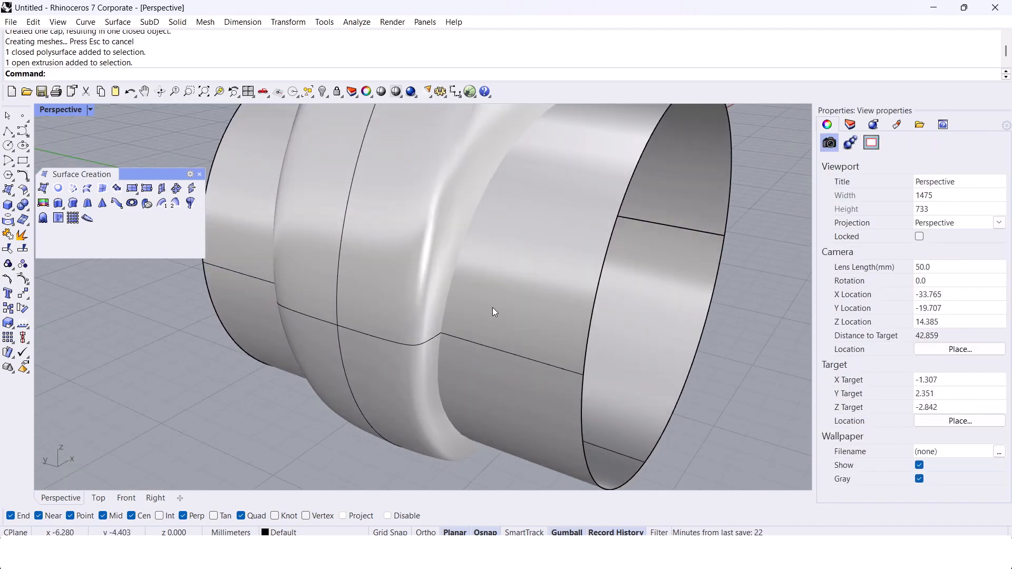
scroll(406, 279, down, 4)
right_drag(406, 279, 401, 214)
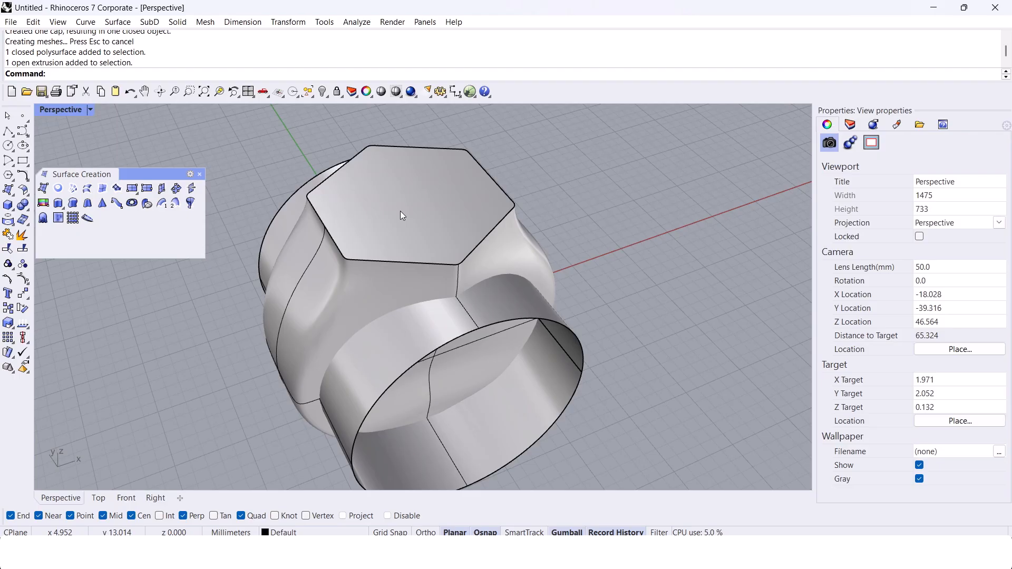
Step: Undo the cap and the moves of the side curve's lower control points
key(ctrl+z)
key(ctrl+z)
shift+right_drag(420, 232, 433, 245)
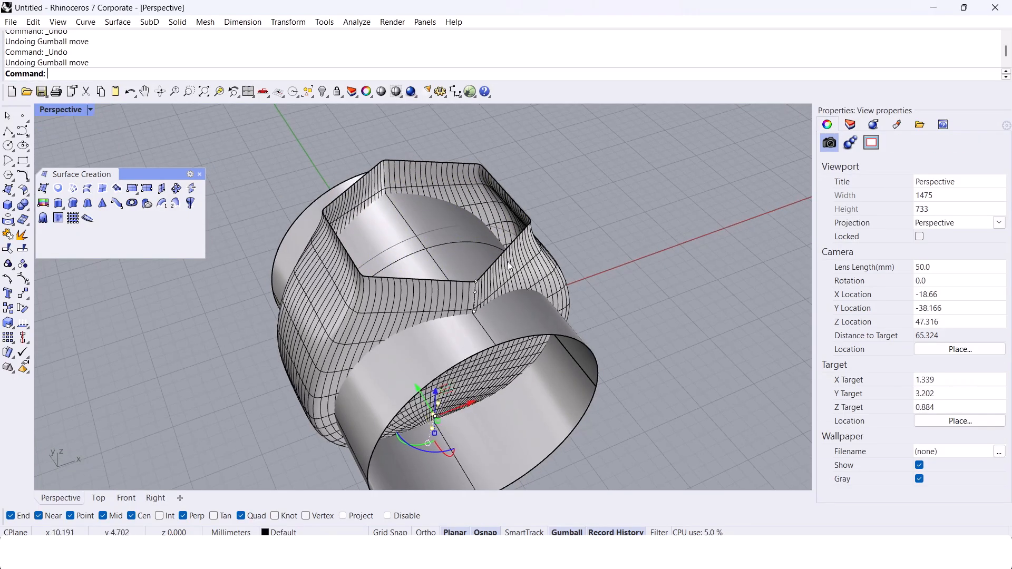
Step: Undo the one-directional scalings of the cross-section curve and the last control point alignment
key(ctrl+z)
Step: Delete the network surface and the finger-hole cylinder, leaving only the ring curves
click(520, 267)
key(Delete)
right_drag(520, 267, 572, 259)
click(507, 284)
key(Delete)
Step: Undo the mirror, fillet and control point edits on the hexagonal-topped ring, going back to the round-topped version
key(ctrl+z)
key(ctrl+z)
key(ctrl+z)
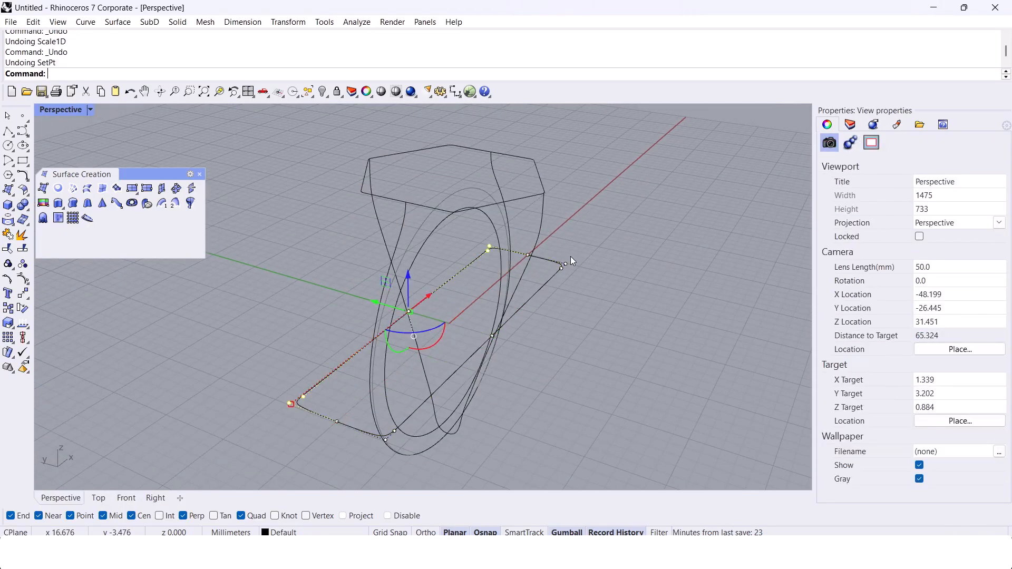
key(ctrl+z)
key(ctrl+z)
right_drag(627, 296, 586, 283)
key(ctrl+z)
key(ctrl+z)
key(ctrl+z)
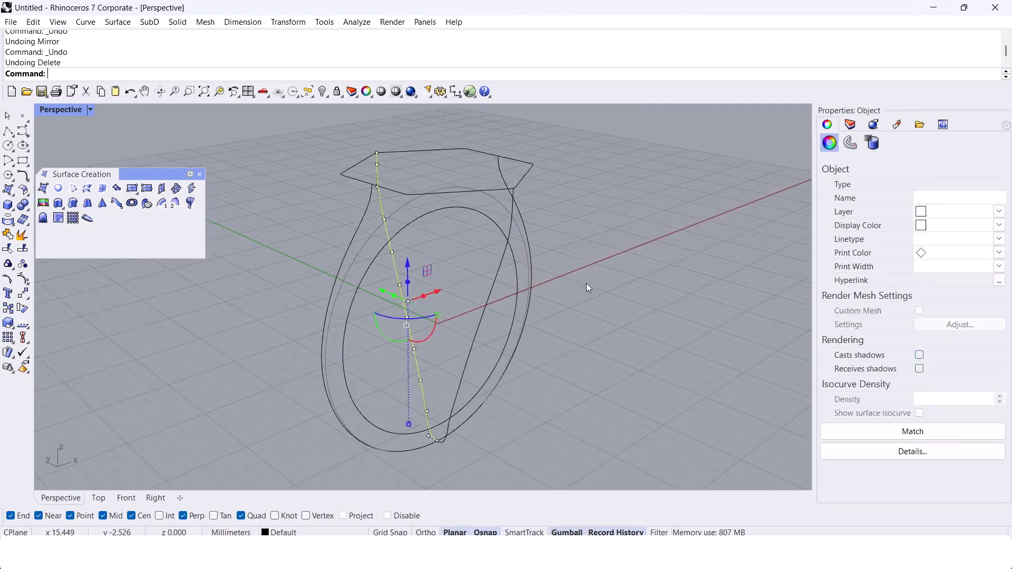
key(ctrl+z)
key(ctrl+z)
key(ctrl+z)
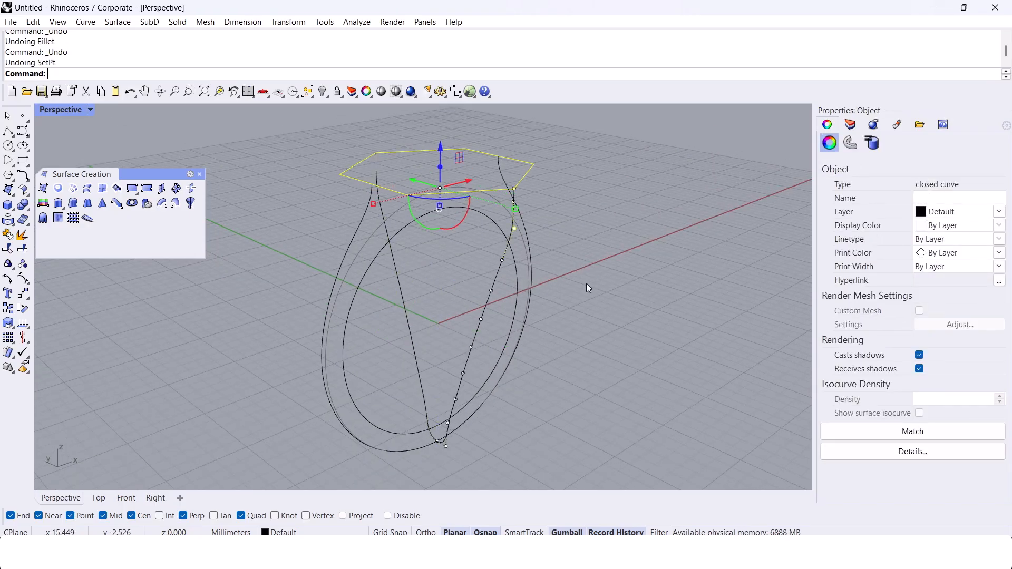
key(Escape)
right_drag(657, 264, 499, 287)
Step: Redo the deletions so that only the round-topped ring's curves remain
key(ctrl+y)
key(ctrl+y)
key(ctrl+y)
key(Escape)
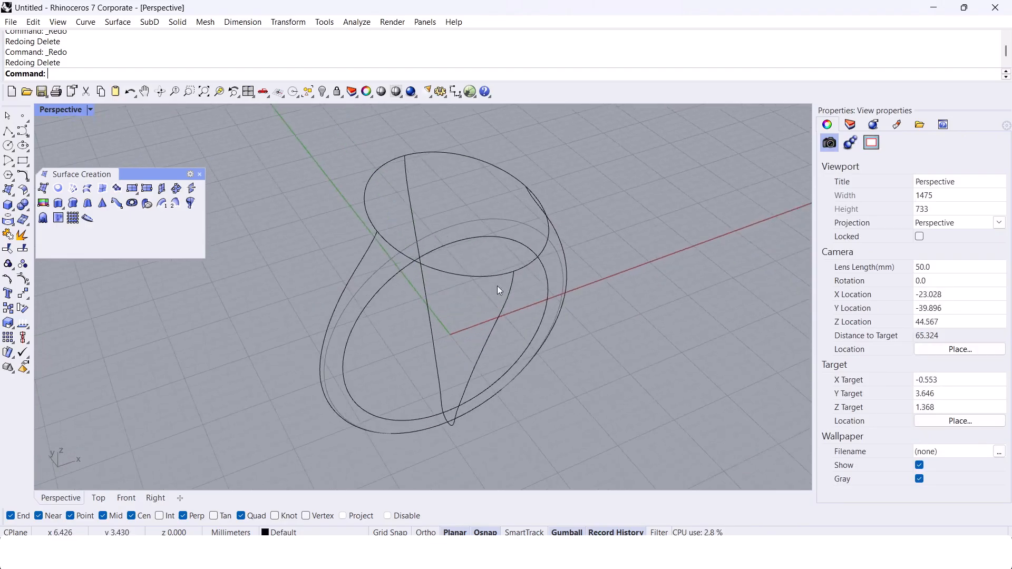
Step: Draw an interpolated curve straight across the round top outline, joining the upper ends of the two side curves
click(26, 135)
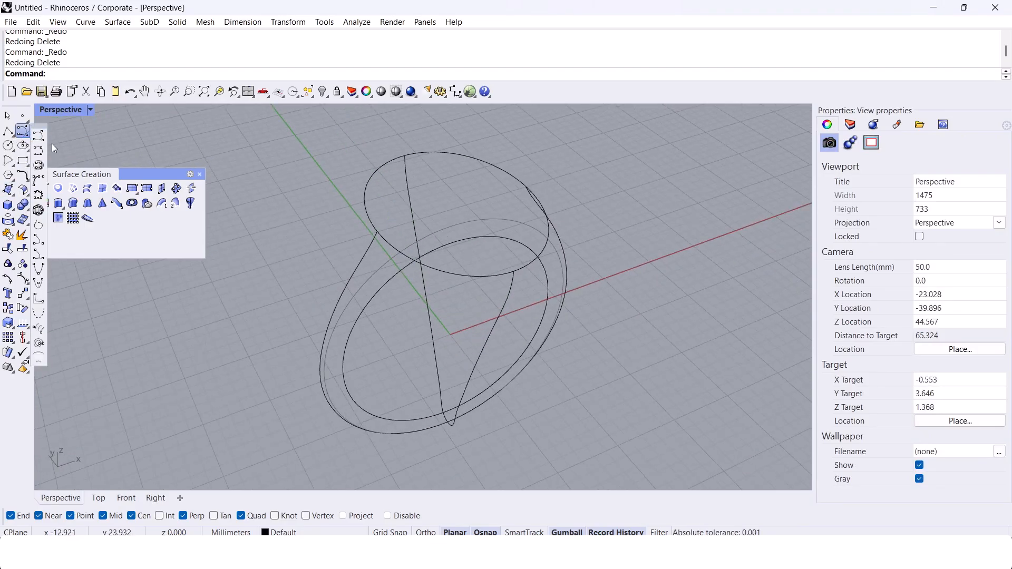
click(41, 150)
click(405, 156)
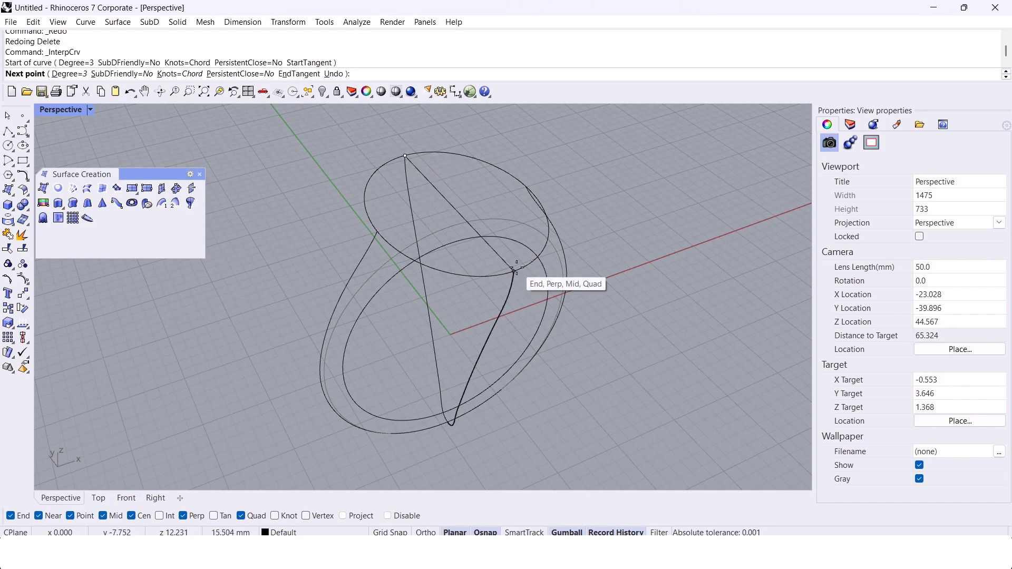
click(518, 271)
right_click(515, 270)
Step: Rebuild the new curve across the top with 8 control points
click(501, 255)
right_drag(500, 253, 457, 244)
text(Rebuild)
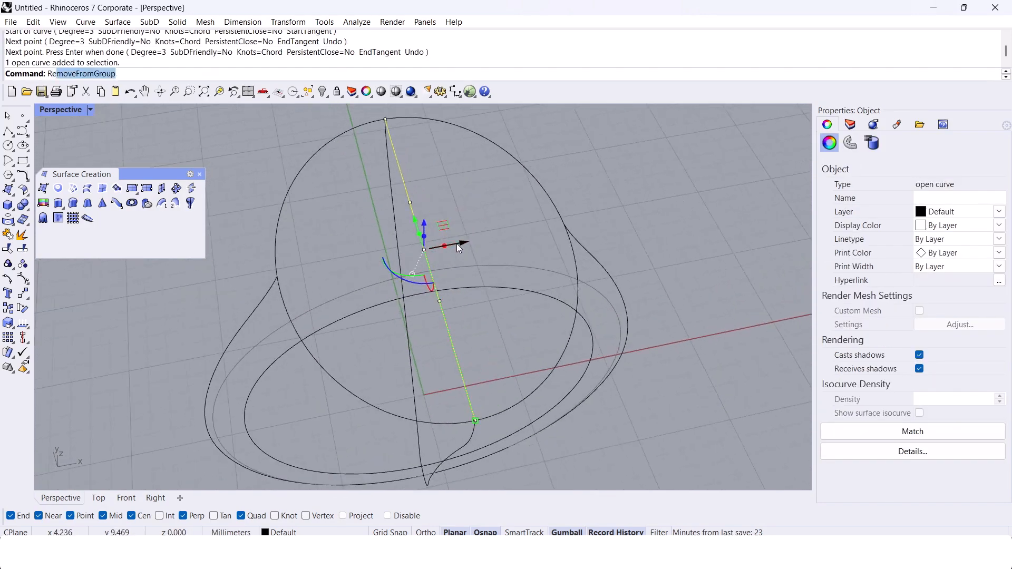
key(Return)
text(8)
key(Return)
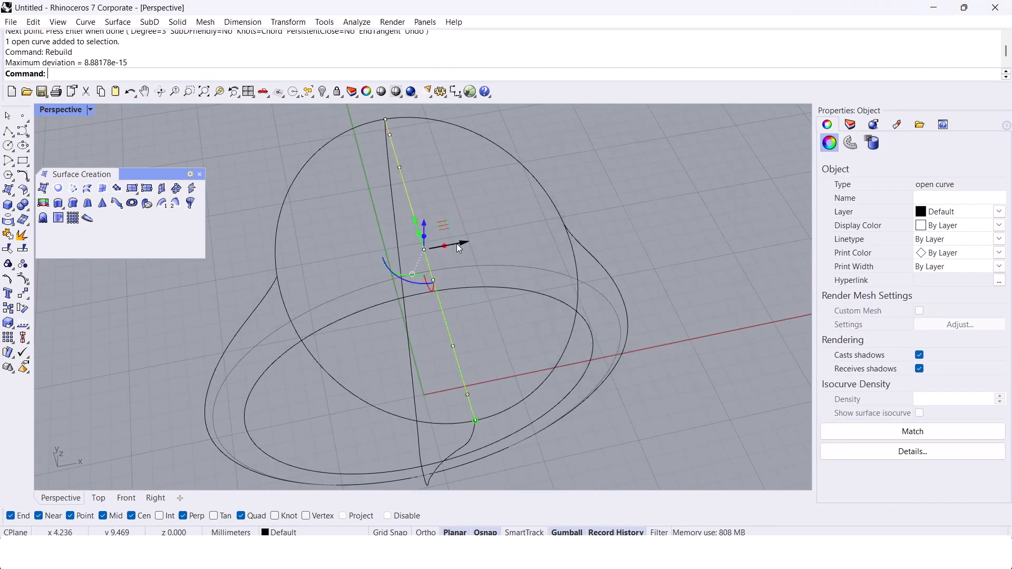
Step: Pull the control points near one end of the rebuilt curve sideways to form a large rounded lobe
drag(380, 172, 432, 128)
right_drag(431, 128, 468, 239)
drag(384, 242, 325, 203)
drag(386, 182, 441, 242)
drag(413, 194, 421, 214)
shift+right_drag(442, 275, 426, 231)
drag(381, 326, 276, 291)
drag(244, 240, 280, 177)
scroll(348, 237, down, 4)
scroll(371, 281, up, 4)
Step: Reposition the middle and opposite-end control points of the curve to form an inward waist and a second lobe
drag(365, 356, 427, 305)
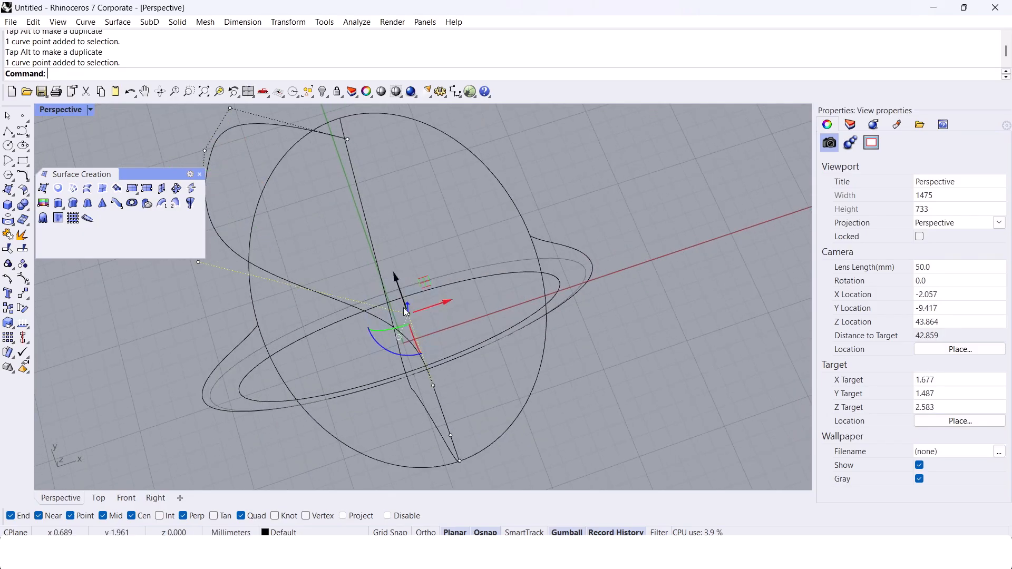
drag(445, 373, 446, 389)
shift+right_drag(446, 389, 467, 343)
drag(388, 328, 361, 331)
scroll(454, 398, up, 4)
drag(411, 479, 485, 389)
shift+right_drag(485, 387, 483, 345)
drag(496, 306, 423, 389)
scroll(423, 388, down, 4)
shift+right_drag(424, 389, 470, 416)
Step: Hide the round top outline in the Top view and turn on the lobed curve's control points
click(104, 499)
scroll(369, 346, down, 6)
scroll(419, 226, up, 4)
key(Escape)
key(Escape)
click(390, 232)
key(ctrl+h)
right_drag(341, 295, 365, 264)
scroll(366, 264, up, 2)
click(361, 265)
key(F10)
Step: Reshape the lobed curve in the Top view into half a butterfly outline with two lobes and a narrow waist
right_drag(407, 436, 417, 376)
drag(372, 342, 462, 430)
drag(460, 353, 420, 374)
right_drag(434, 336, 440, 366)
right_drag(414, 230, 446, 321)
drag(366, 212, 440, 260)
drag(439, 193, 408, 187)
scroll(410, 222, down, 4)
scroll(441, 352, up, 2)
right_drag(440, 352, 435, 329)
drag(371, 336, 484, 284)
scroll(417, 328, down, 4)
scroll(434, 247, up, 4)
drag(388, 153, 425, 205)
drag(424, 159, 437, 153)
key(Escape)
Step: Mirror the half outline across the green Y axis, starting the mirror plane at the origin 0
key(Escape)
scroll(463, 225, up, 6)
scroll(451, 224, down, 6)
key(ctrl+h)
scroll(461, 224, up, 2)
scroll(461, 224, up, 4)
key(Escape)
click(456, 229)
scroll(455, 233, down, 6)
right_drag(459, 238, 455, 230)
text(Mirror)
key(Return)
text(0)
key(Return)
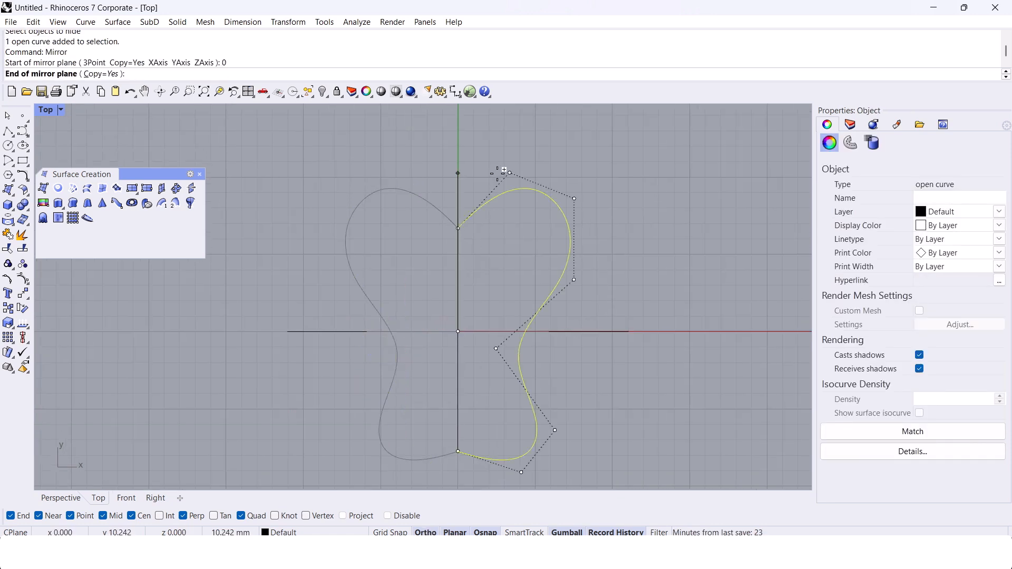
shift+click(501, 172)
right_drag(479, 264, 493, 248)
key(Escape)
Step: Adjust the original half's lobe and waist control points to refine the mirrored butterfly outline
drag(334, 168, 377, 283)
drag(386, 226, 383, 224)
click(364, 201)
drag(329, 154, 375, 281)
drag(398, 221, 370, 217)
drag(369, 357, 423, 301)
right_drag(380, 287, 380, 260)
drag(342, 452, 396, 409)
mouse_move(374, 343)
right_down()
mouse_move(373, 323)
mouse_move(381, 352)
right_up()
drag(324, 258, 360, 264)
click(347, 236)
drag(372, 227, 384, 233)
right_drag(384, 226, 397, 236)
Step: Move the lower lobe's control points on the original half to round and widen the lobe
right_drag(370, 413, 373, 383)
drag(348, 384, 423, 455)
drag(417, 398, 384, 389)
right_drag(416, 324, 420, 299)
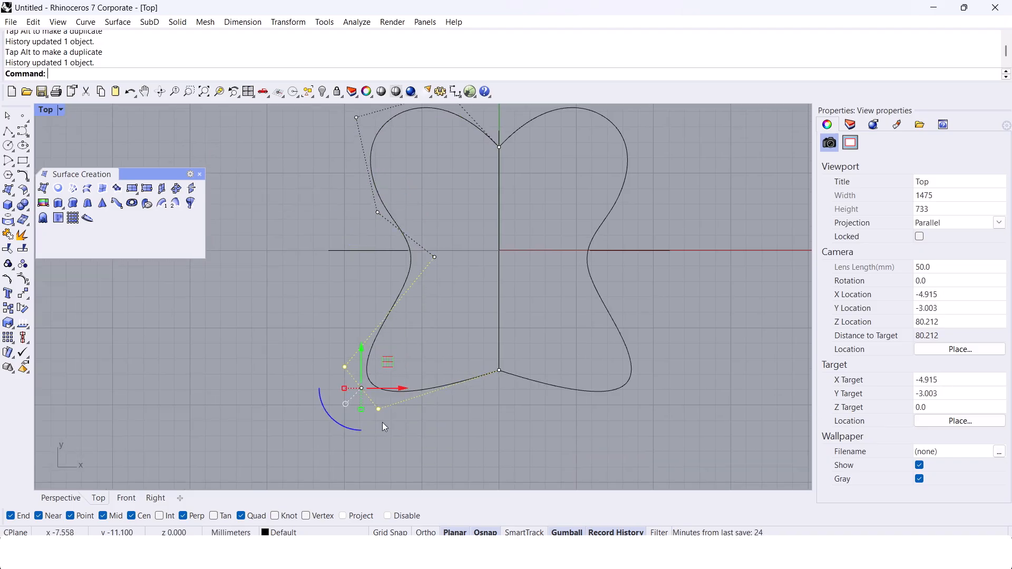
drag(397, 407, 397, 406)
drag(404, 385, 428, 392)
click(426, 372)
right_drag(400, 290, 422, 311)
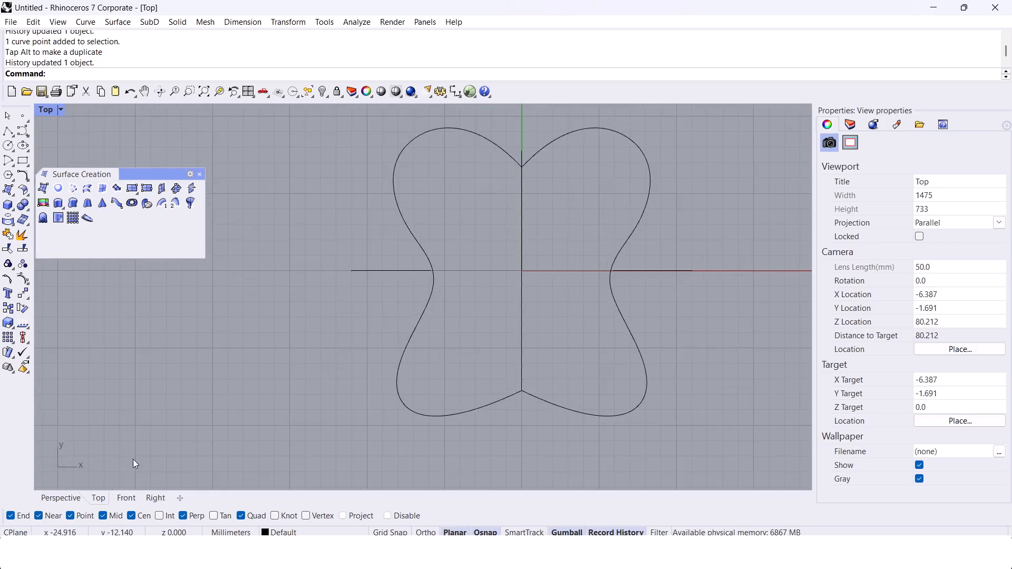
Step: Join the two butterfly halves into one closed outline in the Perspective view
click(55, 499)
right_drag(381, 279, 417, 174)
scroll(499, 213, up, 4)
click(495, 241)
shift+click(536, 232)
click(517, 284)
scroll(503, 262, down, 3)
right_drag(503, 262, 519, 329)
click(571, 376)
Step: Try to fillet the pointed notch of the butterfly outline with a radius of 0.5
scroll(343, 157, up, 6)
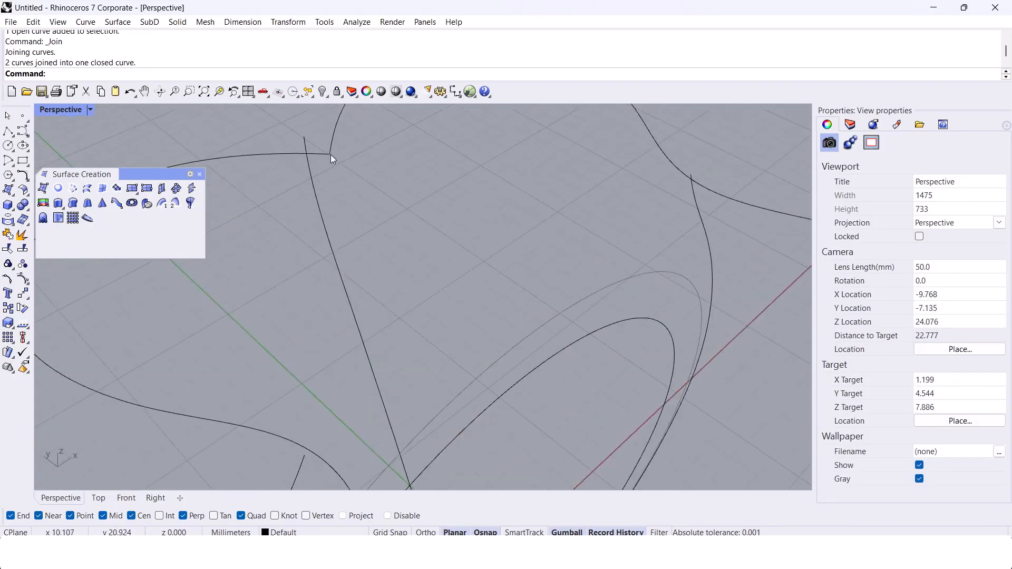
click(338, 153)
scroll(324, 159, up, 6)
right_drag(325, 159, 399, 224)
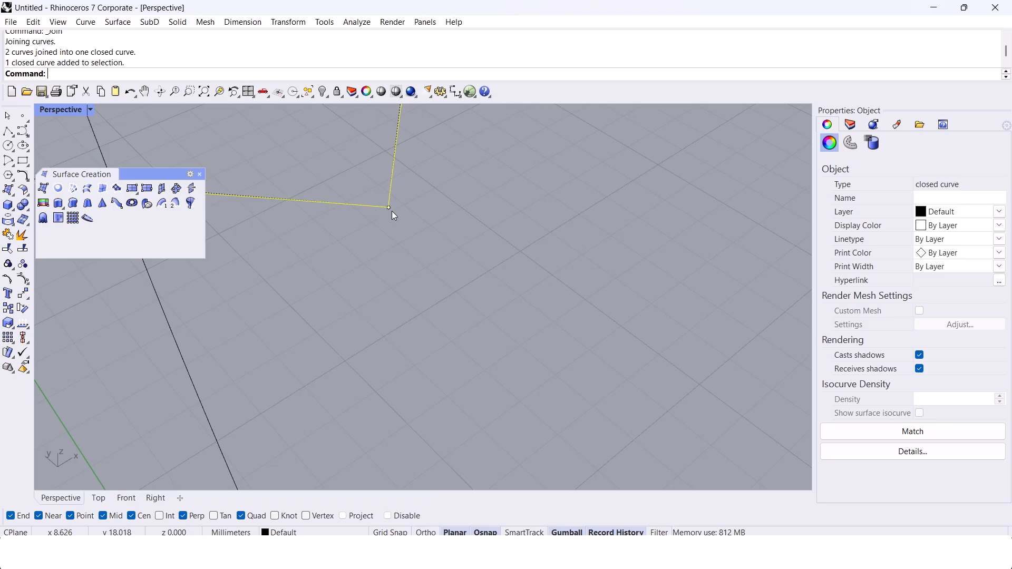
right_drag(389, 207, 456, 255)
key(Escape)
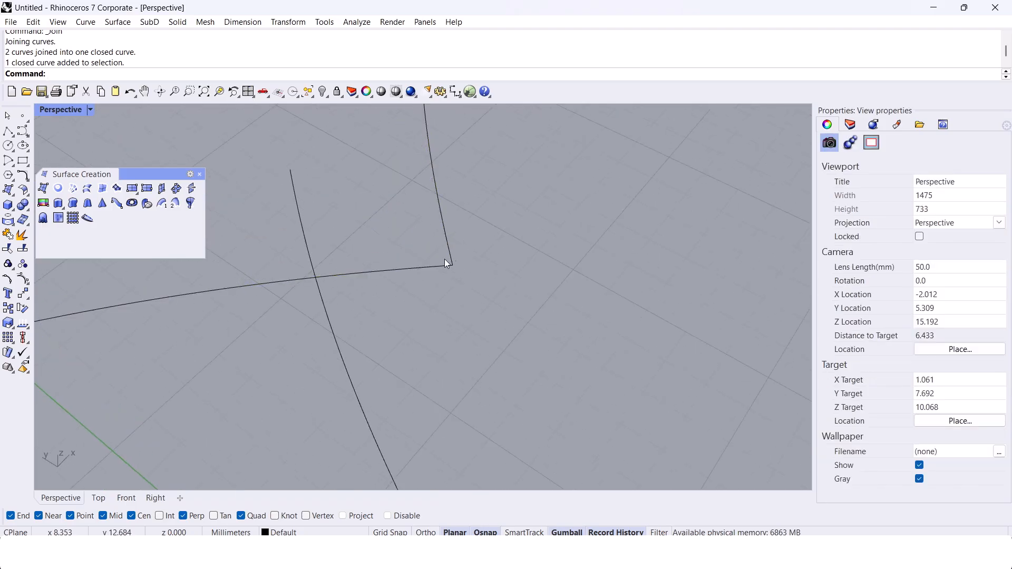
key(Return)
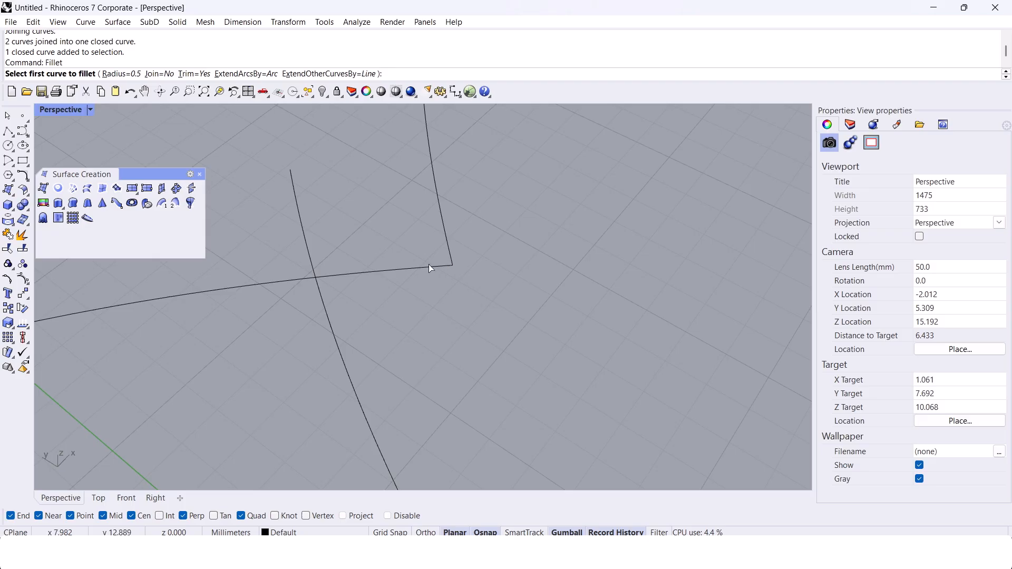
click(440, 265)
click(449, 249)
scroll(416, 269, down, 13)
right_drag(416, 268, 507, 298)
key(ctrl+z)
Step: Set the fillet radius to 0.1 and fillet the first pointed notch of the butterfly outline
right_click(473, 296)
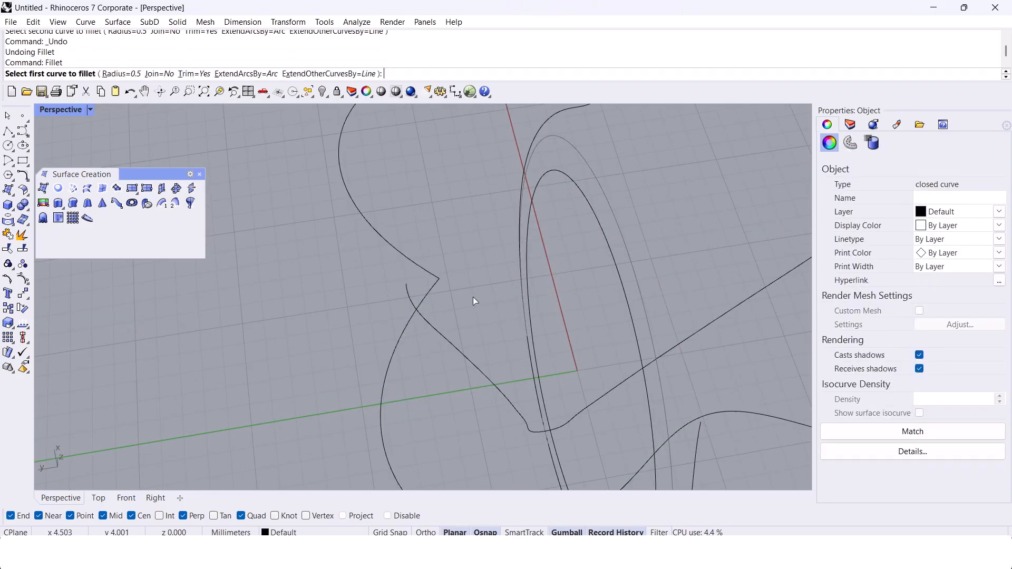
text(.1)
key(Return)
scroll(460, 283, up, 3)
click(413, 282)
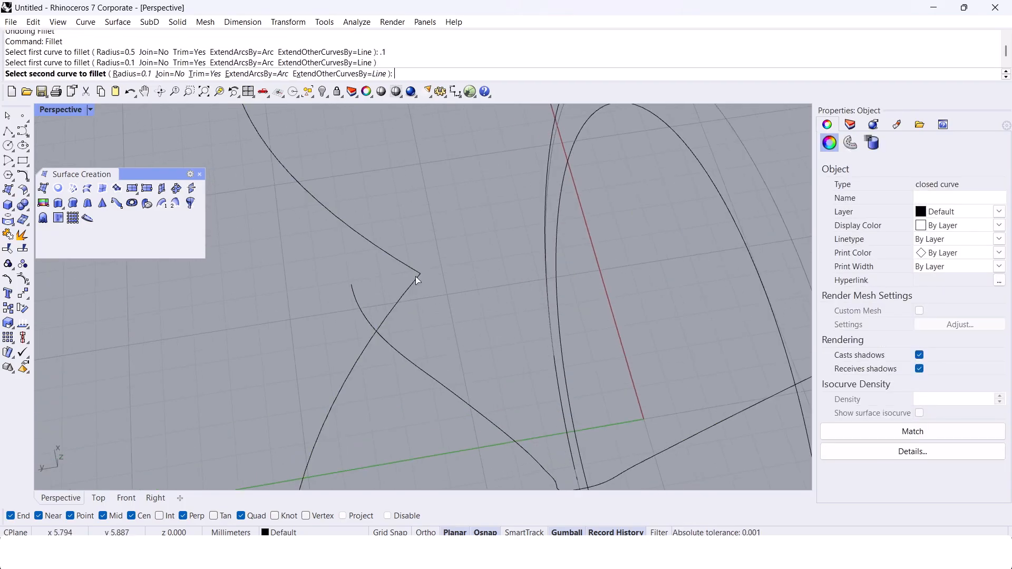
click(394, 292)
Step: Fillet the opposite pointed notch of the butterfly outline with the same 0.1 radius
scroll(393, 292, down, 16)
scroll(533, 293, up, 16)
right_click(533, 293)
click(482, 288)
click(462, 248)
right_click(489, 271)
key(Escape)
Step: Rebuild the filleted butterfly outline at degree 3 with a dense set of control points, deleting the input curve
right_drag(489, 271, 433, 262)
scroll(432, 261, up, 16)
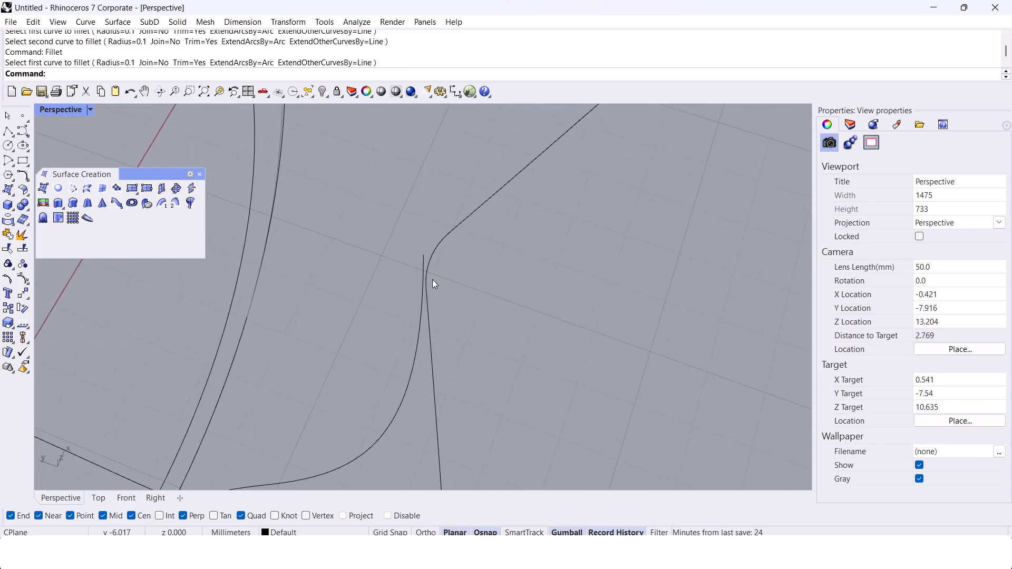
click(448, 238)
scroll(449, 253, down, 10)
text(Rebuild)
key(Return)
click(678, 179)
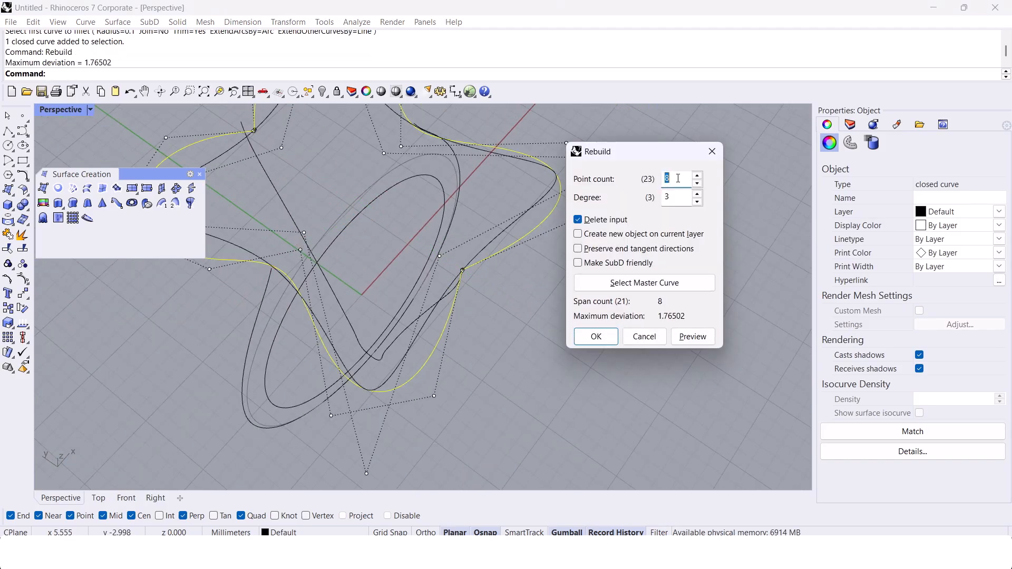
key(Return)
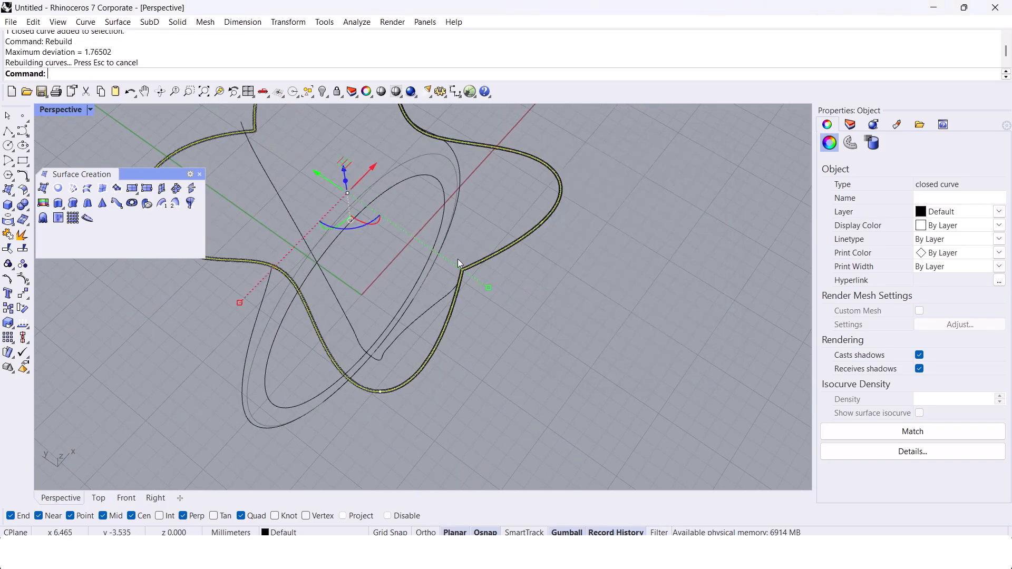
Step: Move the top two control points of one side profile curve so its end meets the filleted notch of the butterfly outline
click(662, 189)
scroll(436, 281, up, 14)
right_drag(435, 282, 569, 200)
scroll(495, 270, up, 2)
scroll(495, 270, down, 5)
right_drag(510, 266, 541, 259)
scroll(541, 259, up, 3)
scroll(346, 299, up, 3)
shift+right_drag(343, 295, 346, 297)
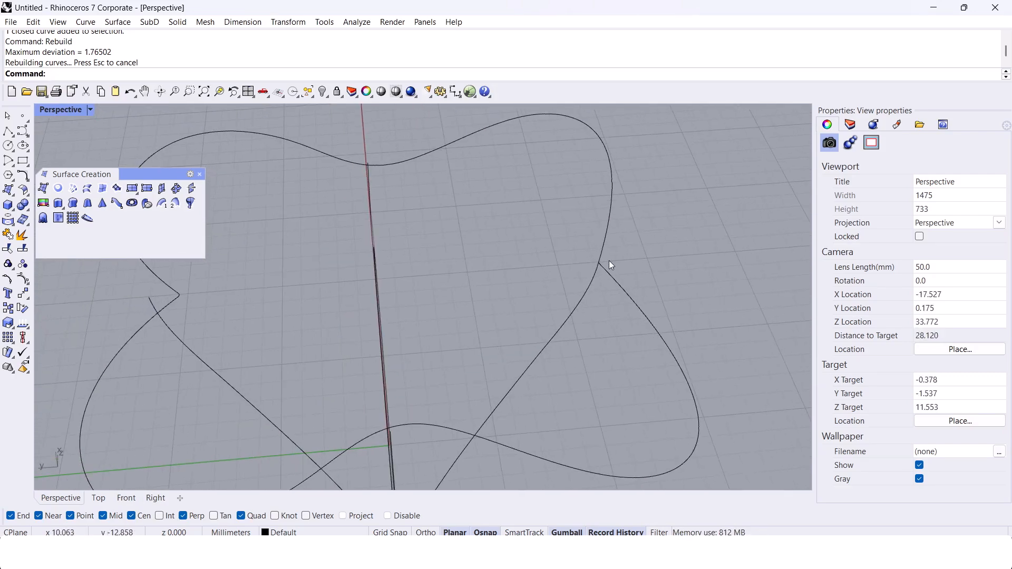
scroll(562, 318, up, 5)
click(538, 276)
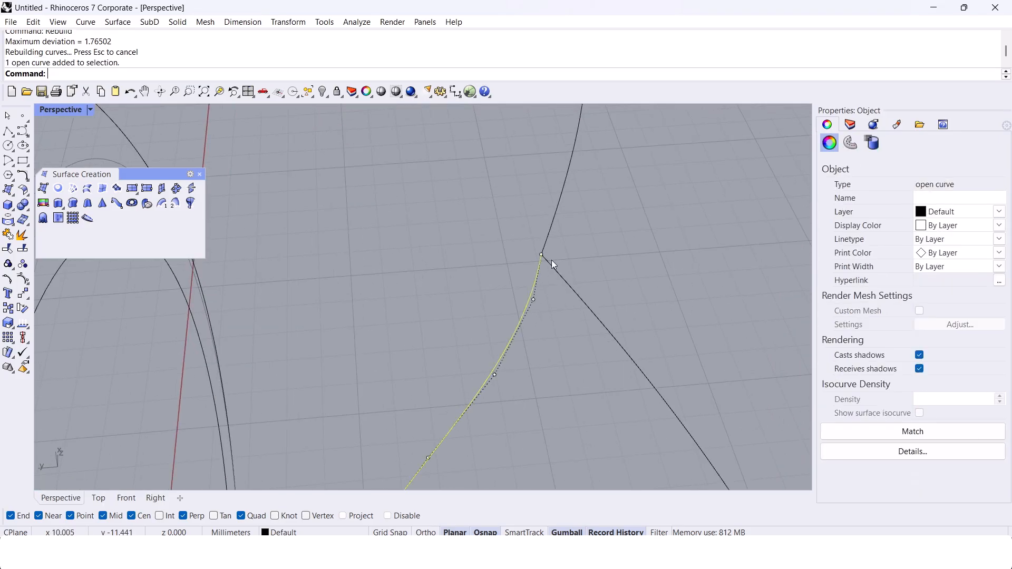
drag(511, 323, 549, 379)
scroll(537, 296, up, 3)
text(M)
key(Return)
scroll(529, 233, up, 4)
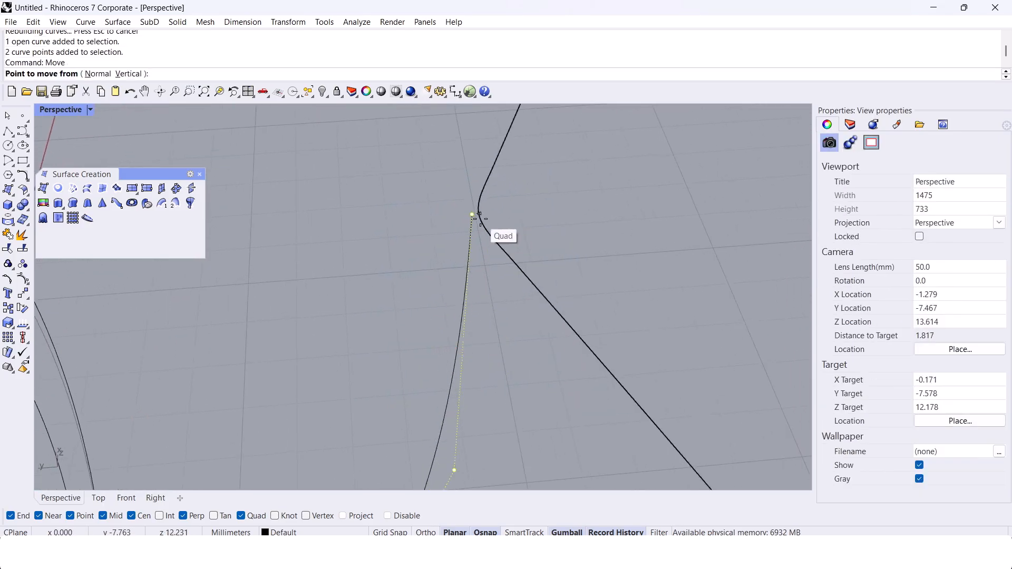
click(472, 215)
click(480, 214)
Step: Move the top two control points of the opposite side profile curve onto the midpoint of the other filleted notch
scroll(545, 214, down, 12)
shift+right_drag(337, 253, 654, 279)
scroll(407, 319, up, 6)
click(402, 322)
key(F10)
drag(379, 282, 440, 351)
scroll(440, 340, up, 4)
text(m)
key(Return)
click(374, 276)
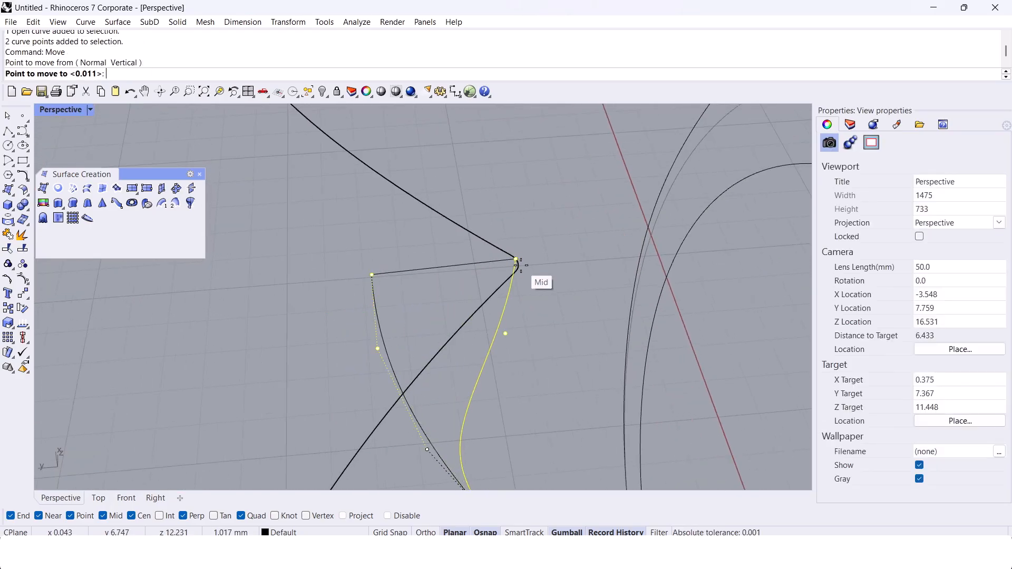
click(524, 269)
shift+right_drag(525, 268, 379, 296)
right_drag(379, 295, 528, 258)
right_click(475, 248)
click(475, 247)
click(437, 265)
right_click(401, 265)
scroll(396, 266, down, 14)
key(Escape)
key(Escape)
right_drag(396, 264, 437, 238)
key(ctrl+z)
scroll(390, 264, up, 8)
scroll(417, 278, down, 2)
key(Escape)
Step: Delete the surplus control point near the top of the side profile curve
click(437, 238)
scroll(373, 260, up, 8)
drag(420, 330, 409, 305)
scroll(401, 310, down, 6)
right_drag(414, 325, 426, 280)
drag(368, 350, 490, 327)
key(Delete)
Step: Rebuild the edited side profile curve with 8 control points
scroll(493, 324, down, 5)
right_drag(468, 337, 473, 375)
click(461, 363)
text(rebuild)
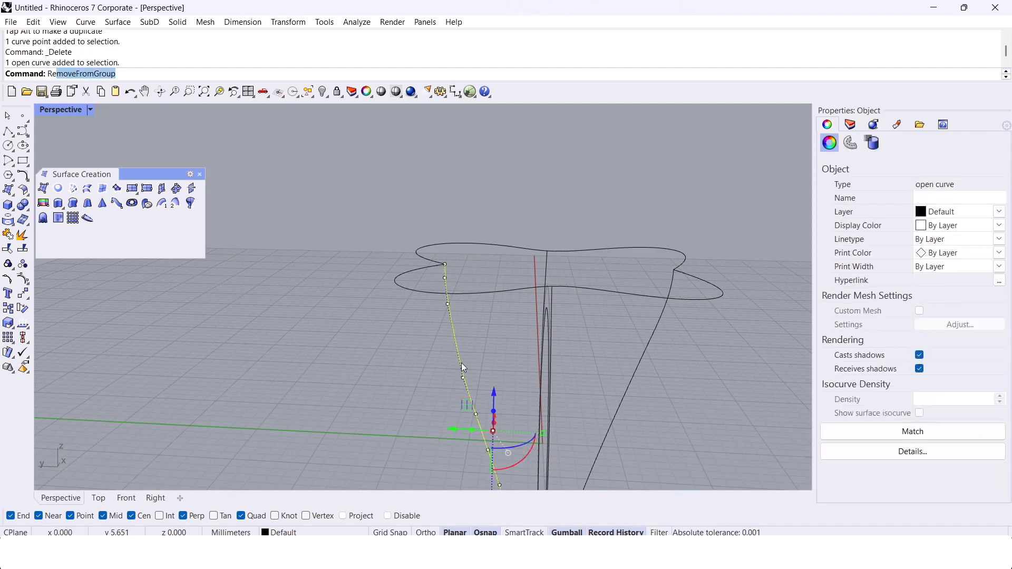
key(Return)
text(8)
key(Return)
scroll(478, 371, down, 8)
Step: Rebuild the opposite side profile curve with the same settings
right_drag(481, 376, 472, 329)
scroll(495, 356, up, 4)
scroll(495, 355, up, 3)
click(597, 289)
key(Return)
key(Return)
Step: Draw a straight helper line from the loose upper end of the front ring profile across the butterfly outline
right_drag(609, 243, 611, 254)
scroll(610, 255, up, 7)
scroll(604, 254, down, 6)
click(595, 253)
scroll(524, 271, up, 10)
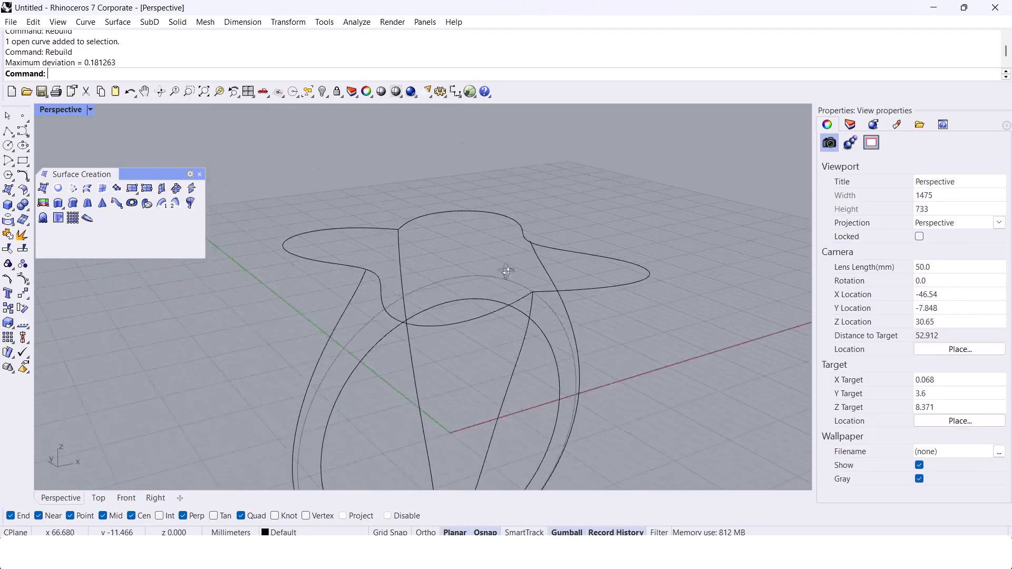
click(435, 315)
scroll(352, 311, up, 6)
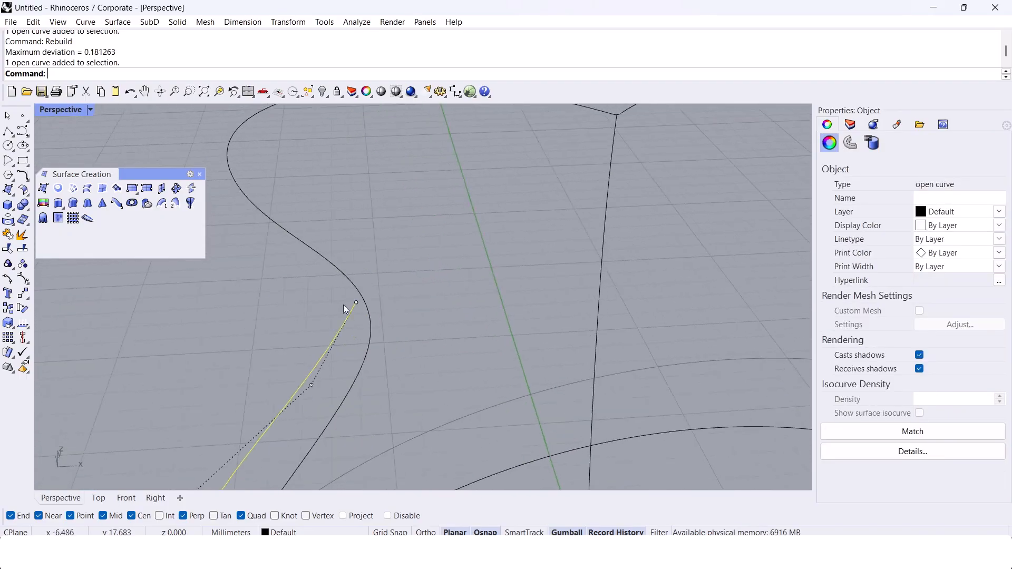
text(polyline)
key(Return)
click(358, 302)
click(516, 301)
key(Return)
right_drag(517, 300, 442, 339)
Step: With intersection snapping on, move the front profile's top two control points to where the helper line crosses the butterfly outline
scroll(409, 224, down, 6)
scroll(562, 240, down, 8)
scroll(547, 240, up, 4)
scroll(546, 239, up, 6)
scroll(457, 337, up, 2)
click(434, 340)
drag(422, 302, 464, 335)
scroll(450, 319, down, 6)
shift+right_drag(441, 310, 434, 304)
text(Move)
key(Return)
scroll(442, 314, up, 6)
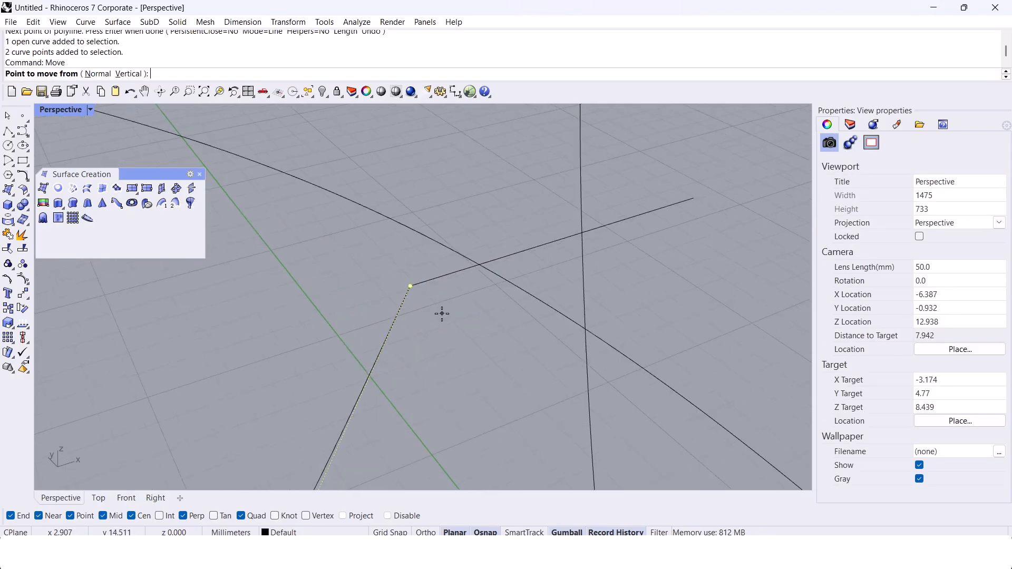
click(409, 289)
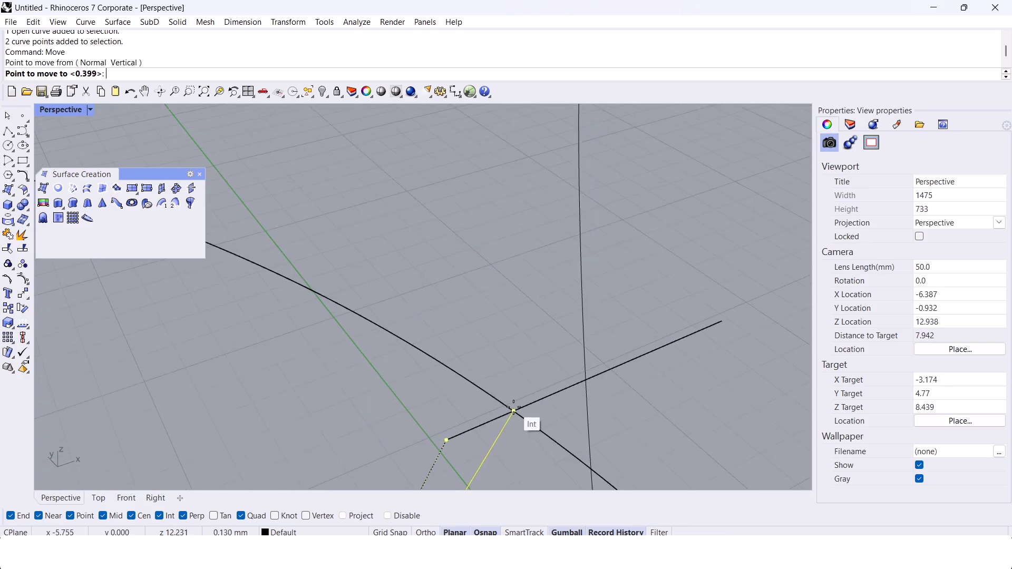
click(514, 411)
Step: Delete the helper line crossing the butterfly outline
scroll(413, 319, up, 3)
scroll(436, 294, down, 5)
click(482, 258)
key(Delete)
scroll(429, 282, down, 5)
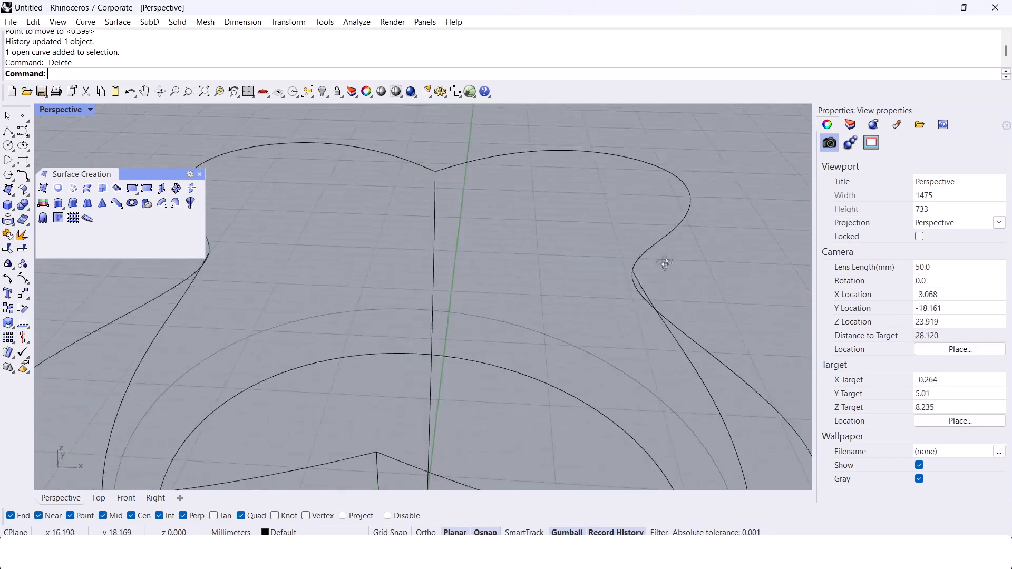
Step: Examine where the ring profile curves meet the butterfly outline on both sides
click(618, 286)
scroll(599, 274, down, 8)
right_drag(520, 242, 559, 264)
click(558, 264)
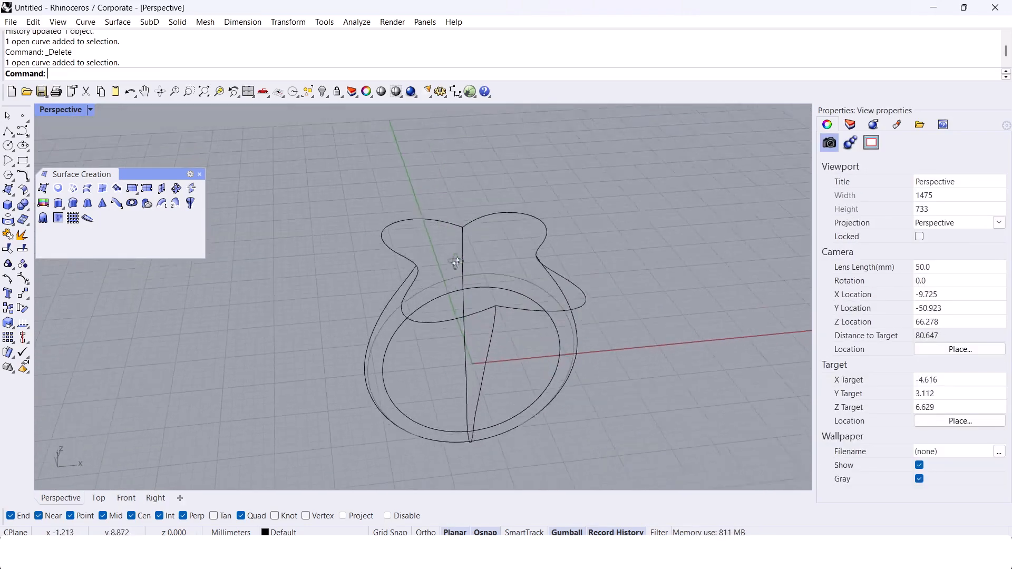
scroll(434, 264, up, 3)
click(416, 249)
scroll(404, 257, down, 2)
click(430, 288)
right_drag(430, 288, 425, 307)
Step: Create a network surface from the ring profile curves and the butterfly outline, and cap its open top
drag(684, 510, 685, 512)
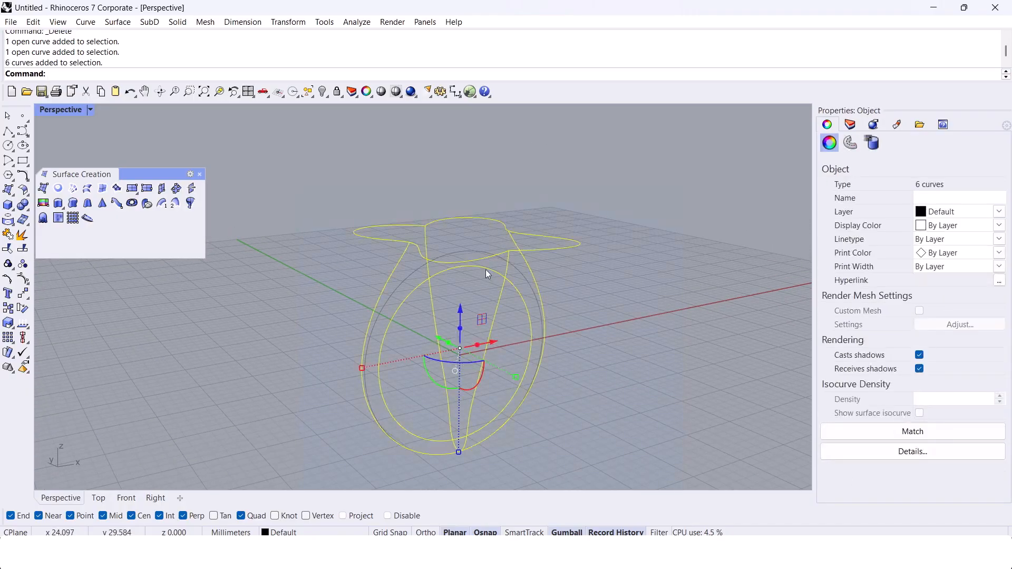
click(58, 189)
key(Return)
click(385, 334)
text(Cap)
key(Return)
Step: Extrude a ring profile curve to both sides as a surface through the capped butterfly body
key(Escape)
right_drag(385, 330, 316, 305)
drag(289, 244, 639, 455)
right_drag(469, 386, 640, 378)
text(Etruude)
key(Return)
key(Return)
scroll(427, 272, up, 8)
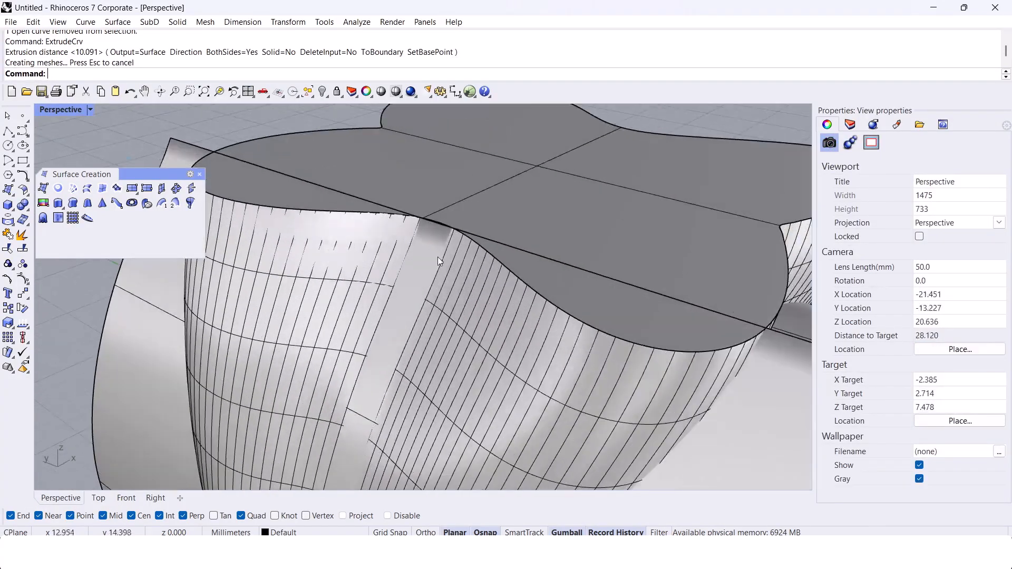
Step: Undo the curve extrusion and the cap, and delete the network surface
scroll(434, 256, down, 6)
right_drag(385, 245, 359, 338)
click(365, 242)
key(ctrl+h)
scroll(444, 329, up, 2)
key(ctrl+z)
key(ctrl+z)
key(ctrl+z)
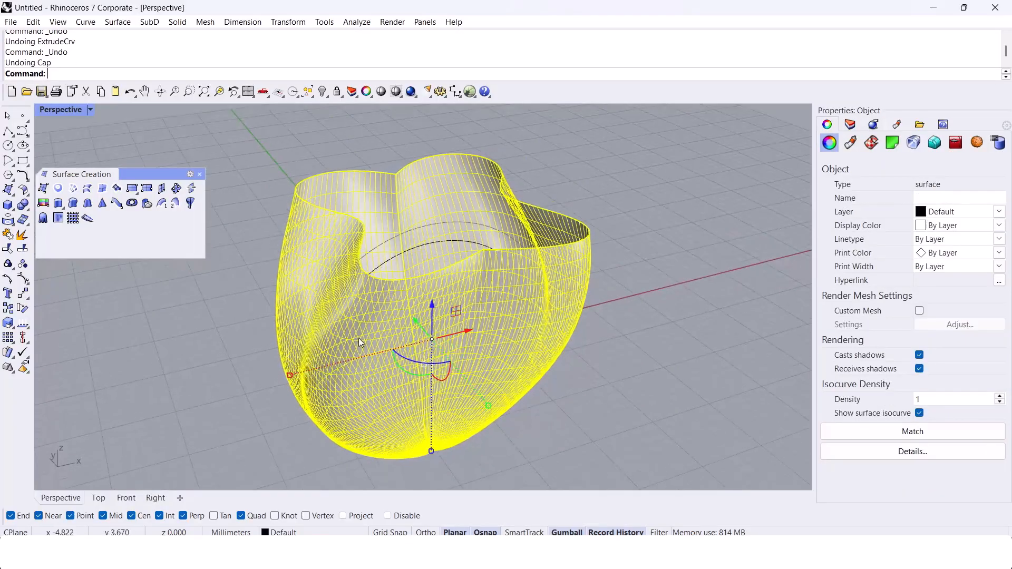
key(Delete)
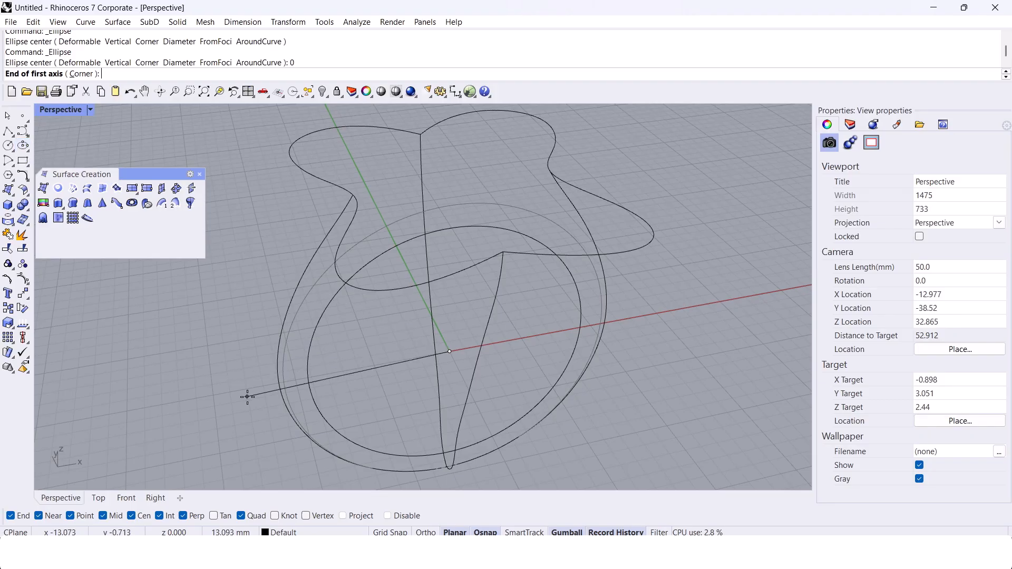
Step: Draw a horizontal ellipse centred on the origin, with its axes reaching the outer ring profile and the side profile
scroll(311, 363, up, 3)
click(309, 368)
right_drag(309, 368, 581, 342)
click(548, 296)
right_drag(547, 297, 402, 289)
Step: Rebuild the horizontal ellipse to smooth its control point structure
click(411, 289)
text(Rebuild)
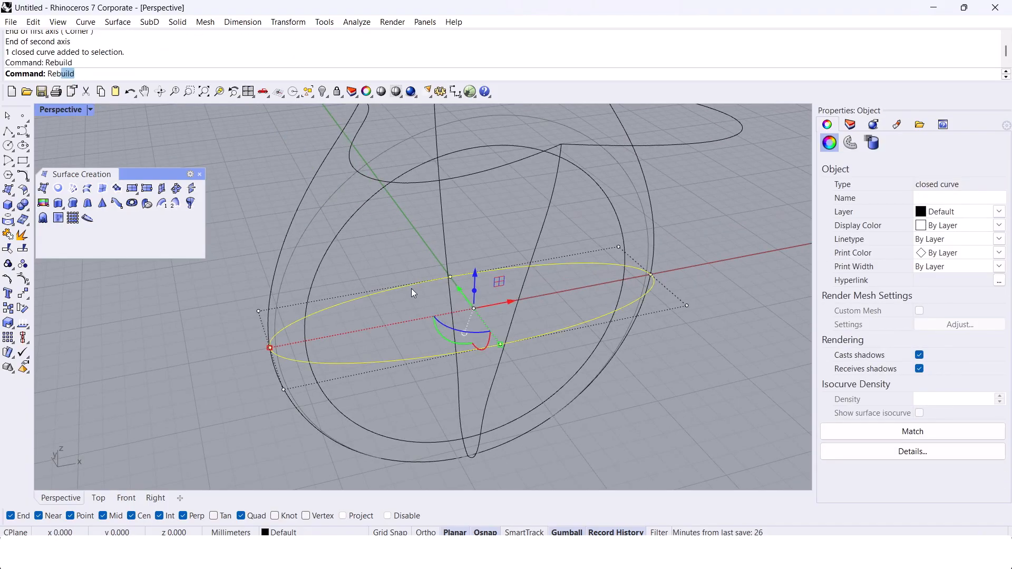
key(Return)
key(Return)
Step: Stretch the ellipse's four shoulder control points outward along the X axis to give it fuller ends
right_drag(347, 328, 382, 388)
drag(356, 382, 409, 265)
shift+drag(556, 262, 612, 371)
right_drag(417, 342, 457, 352)
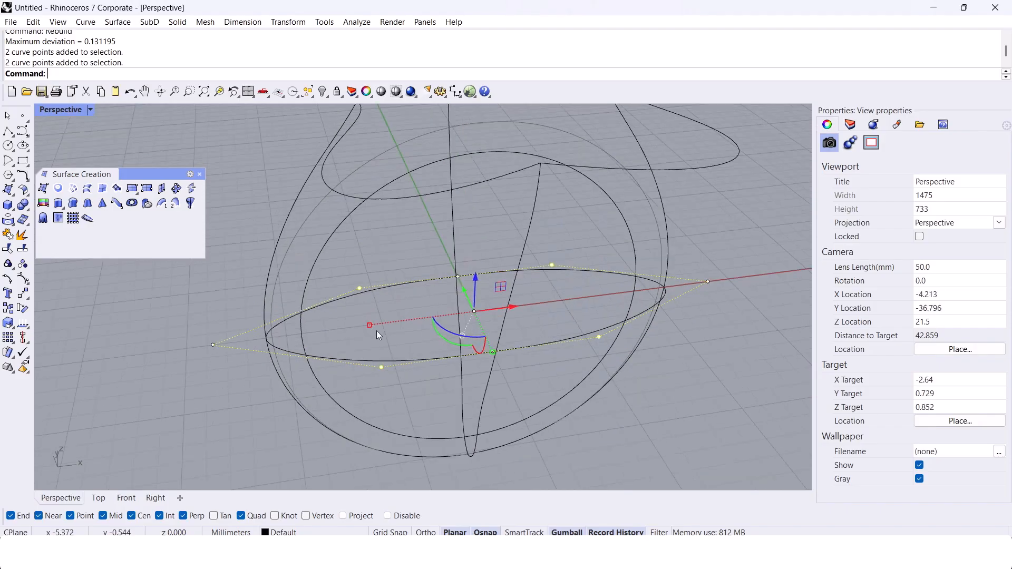
right_drag(291, 363, 383, 383)
key(Escape)
Step: Scale the ellipse along X from the origin with Scale1D so its ends meet the outer ring profile
click(405, 385)
text(Scale1D)
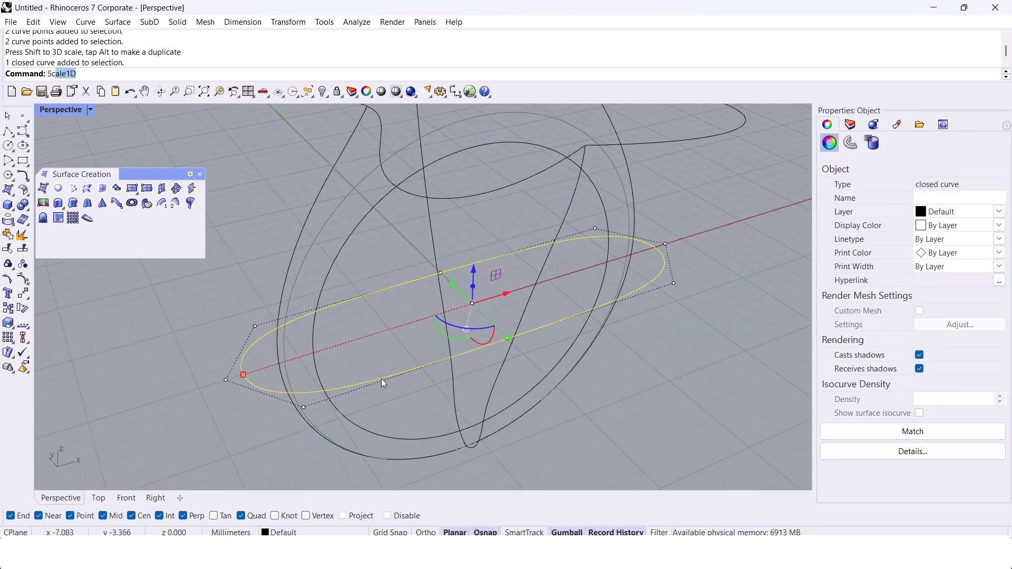
scroll(381, 378, up, 8)
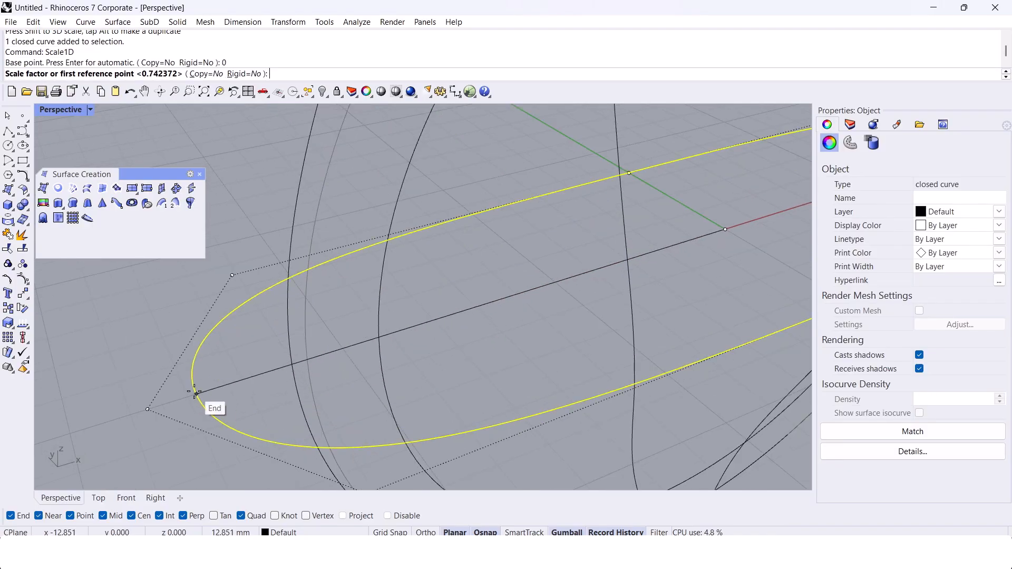
key(Escape)
Step: Scale the ellipse along Y from the origin with Scale1D so its sides meet the side profile curves
right_drag(285, 368, 409, 320)
scroll(375, 282, up, 2)
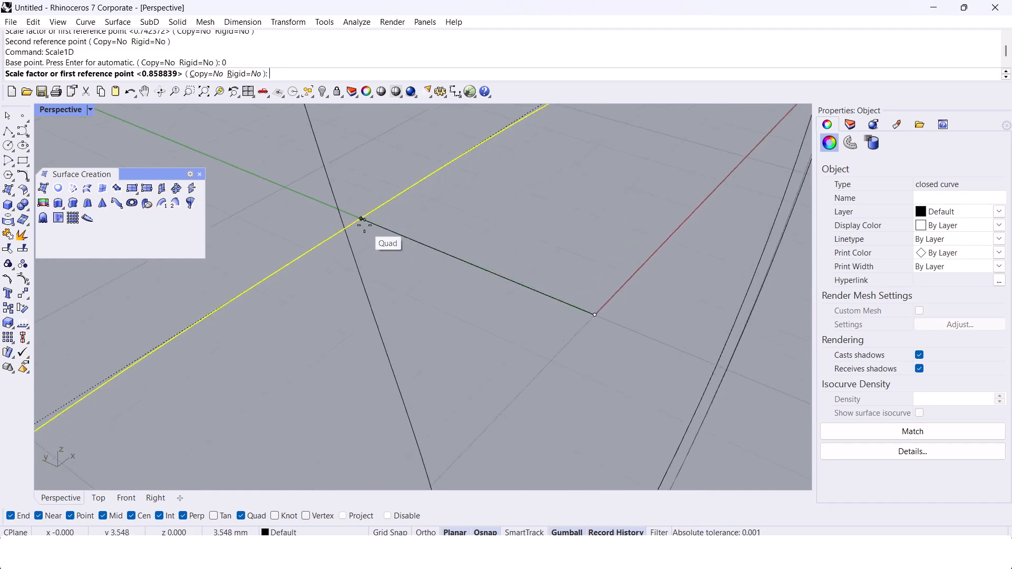
click(343, 216)
scroll(342, 221, down, 10)
key(Escape)
Step: Create a network surface from all the butterfly-topped ring's curves except the inner finger circle
right_drag(339, 283, 434, 278)
scroll(390, 265, down, 5)
scroll(397, 237, up, 2)
key(ctrl+a)
ctrl+click(399, 241)
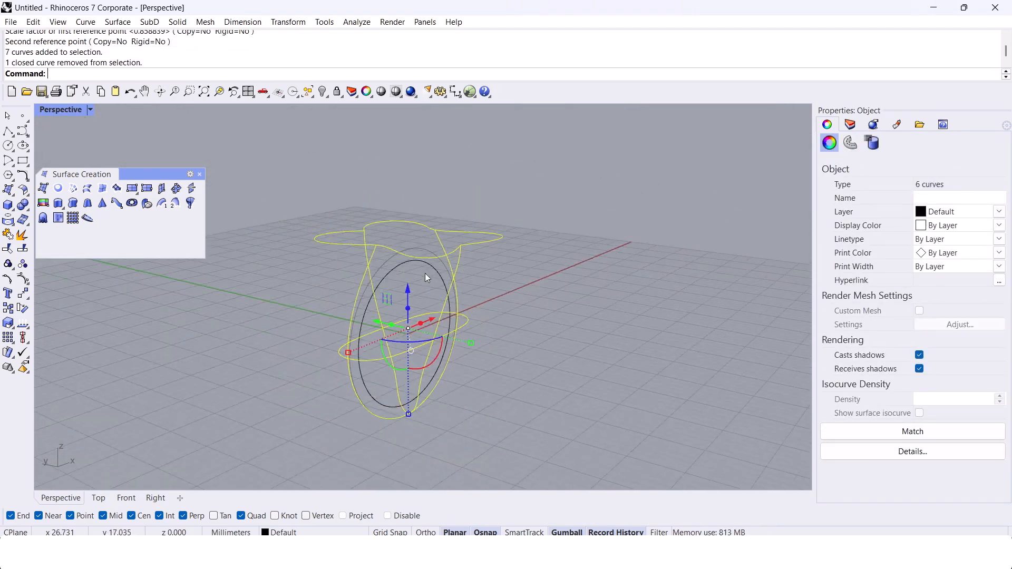
click(73, 188)
key(Return)
Step: Extrude the inner finger circle to both sides so it passes through the whole ring
scroll(432, 281, up, 3)
right_drag(258, 308, 469, 285)
click(428, 244)
click(465, 279)
scroll(444, 249, down, 8)
text(ExtrudeCrv)
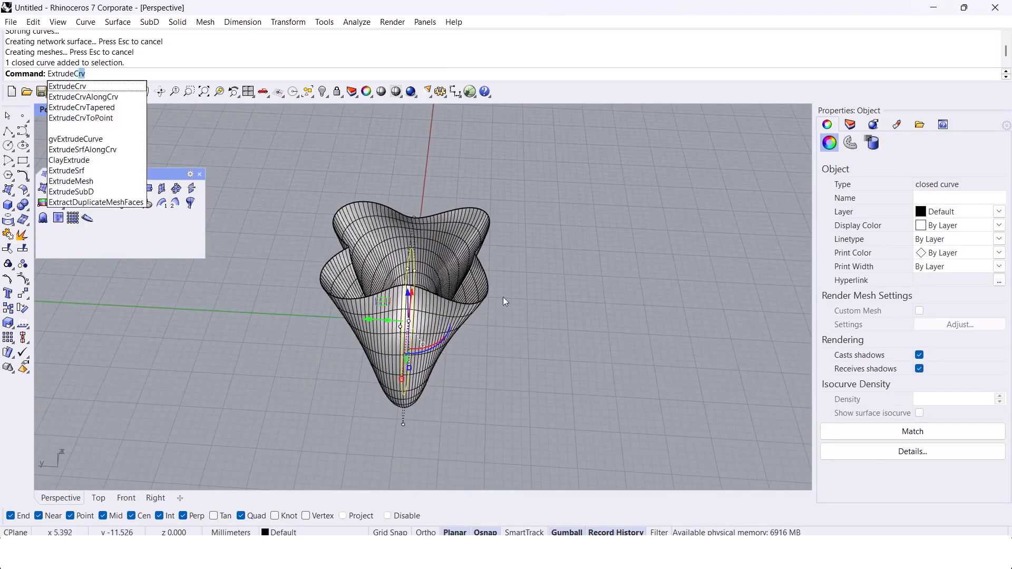
key(Return)
click(559, 312)
right_drag(559, 312, 343, 464)
Step: Examine in the Right view how the ring's bottom tip sits against the extruded finger-hole cylinder
click(169, 498)
scroll(411, 369, up, 5)
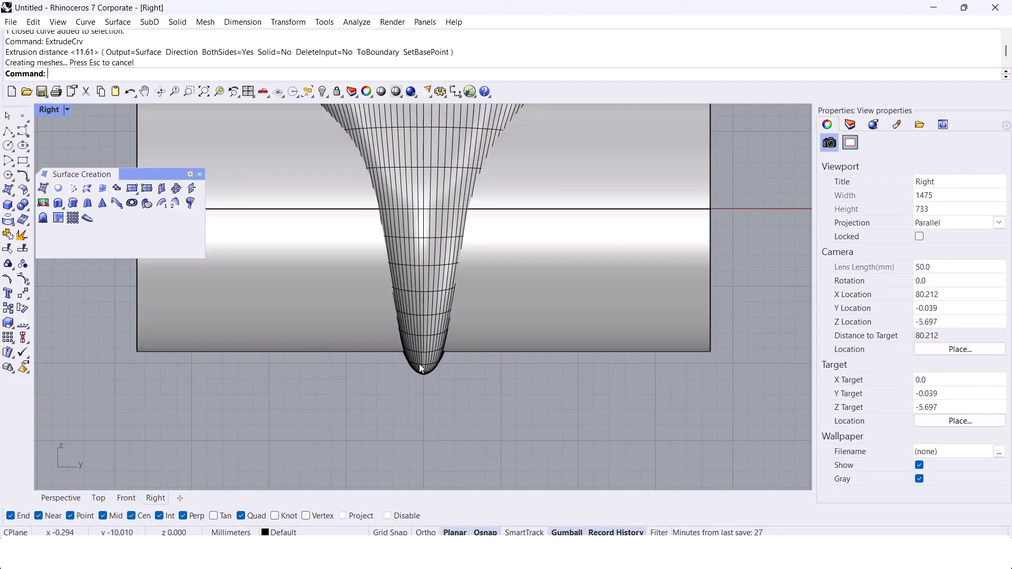
click(407, 378)
scroll(403, 388, up, 2)
drag(416, 403, 399, 354)
ctrl+click(411, 342)
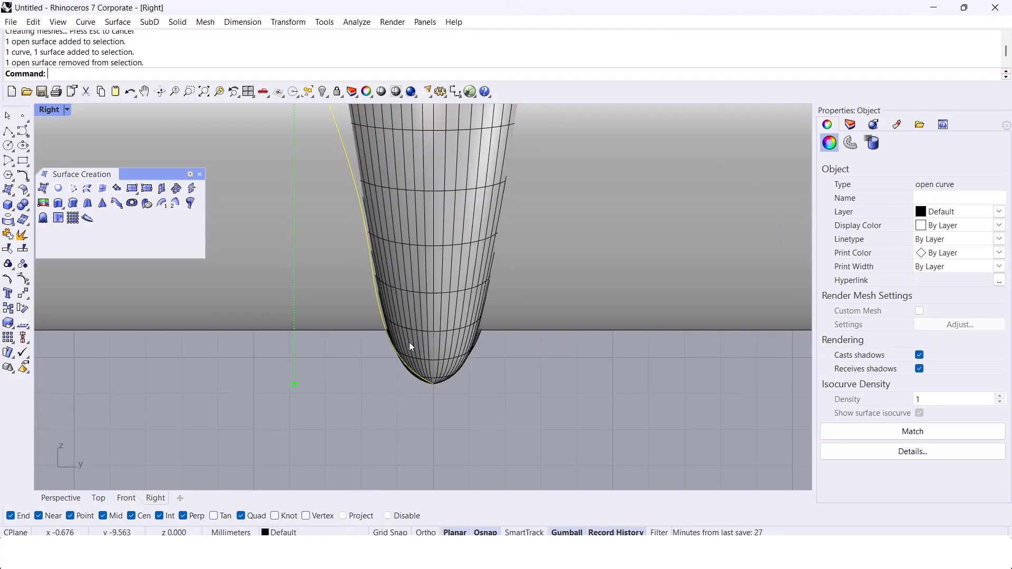
scroll(435, 388, down, 8)
scroll(417, 381, up, 3)
shift+click(437, 378)
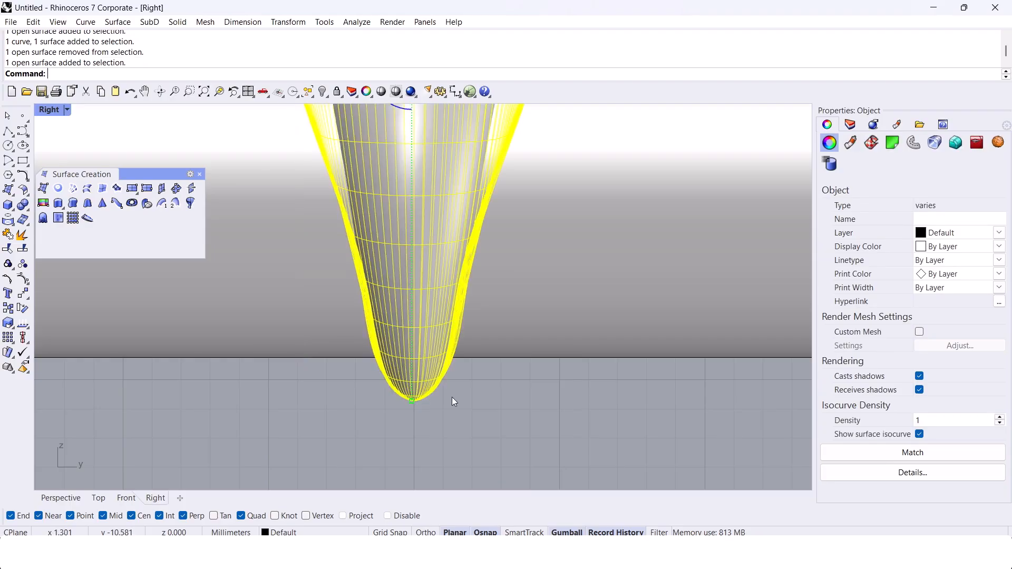
ctrl+click(430, 369)
shift+click(430, 372)
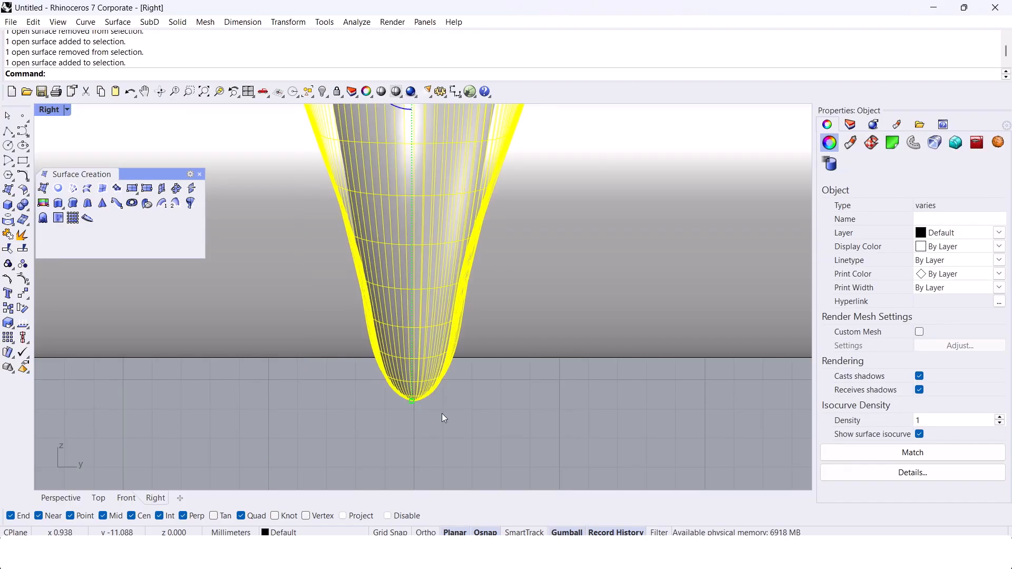
Step: Set the Front view's display mode to Shaded and examine the surface at the ring's base
click(99, 498)
click(123, 499)
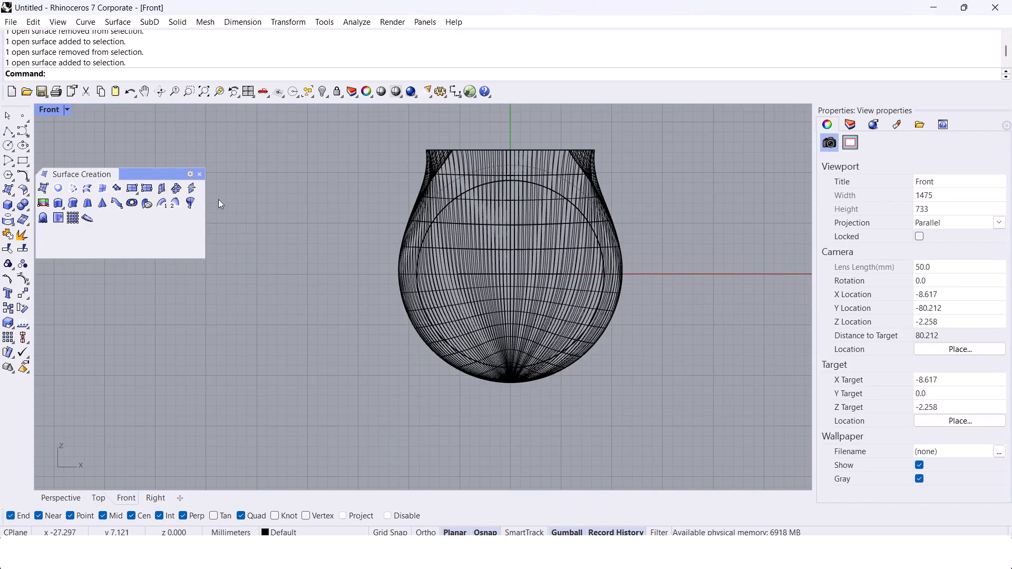
click(55, 110)
click(109, 118)
scroll(501, 384, up, 6)
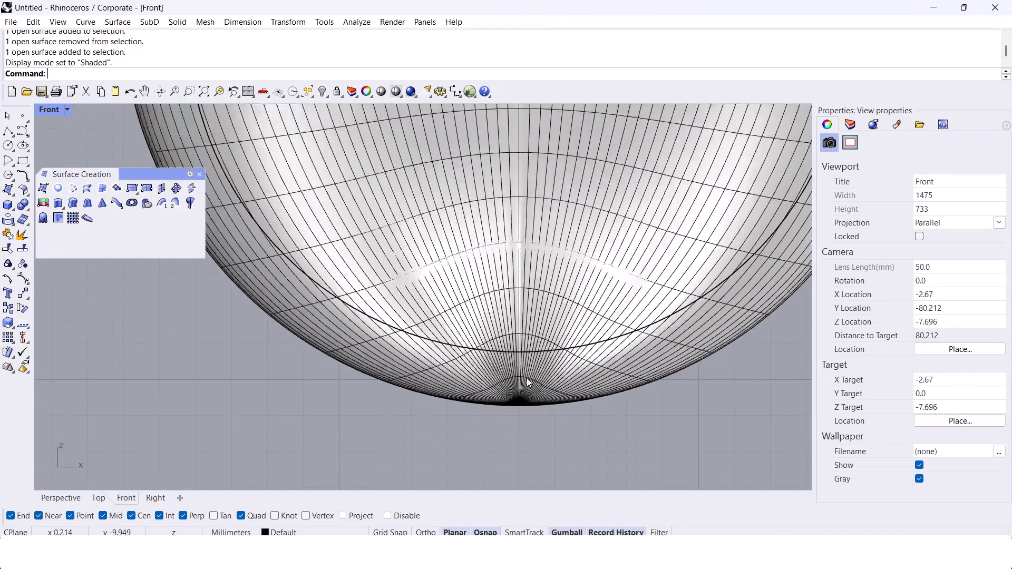
scroll(501, 384, down, 2)
Step: Examine the ring surface and the finger-hole cylinder from several angles in the Perspective view
click(44, 504)
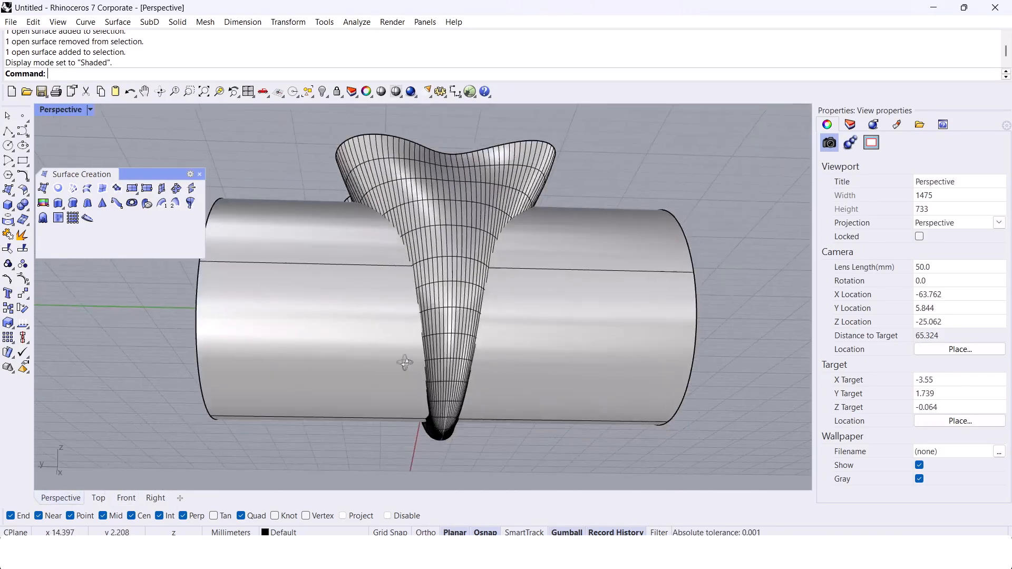
scroll(403, 308, down, 6)
right_drag(402, 307, 508, 403)
scroll(465, 368, up, 6)
scroll(389, 288, down, 4)
scroll(401, 334, up, 2)
scroll(398, 316, up, 4)
scroll(398, 316, down, 4)
Step: Undo the extrusion, network surface and curve edits back to the ring curves with the plain oval top
key(ctrl+z)
key(ctrl+z)
key(ctrl+z)
key(ctrl+z)
key(ctrl+z)
key(ctrl+z)
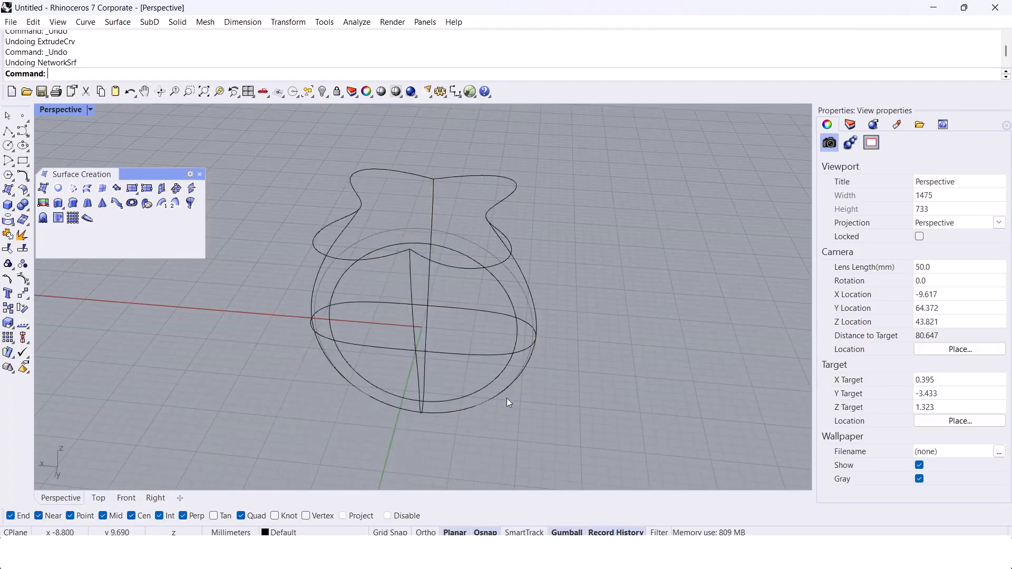
key(ctrl+z)
key(ctrl+z)
key(ctrl+z)
key(ctrl+z)
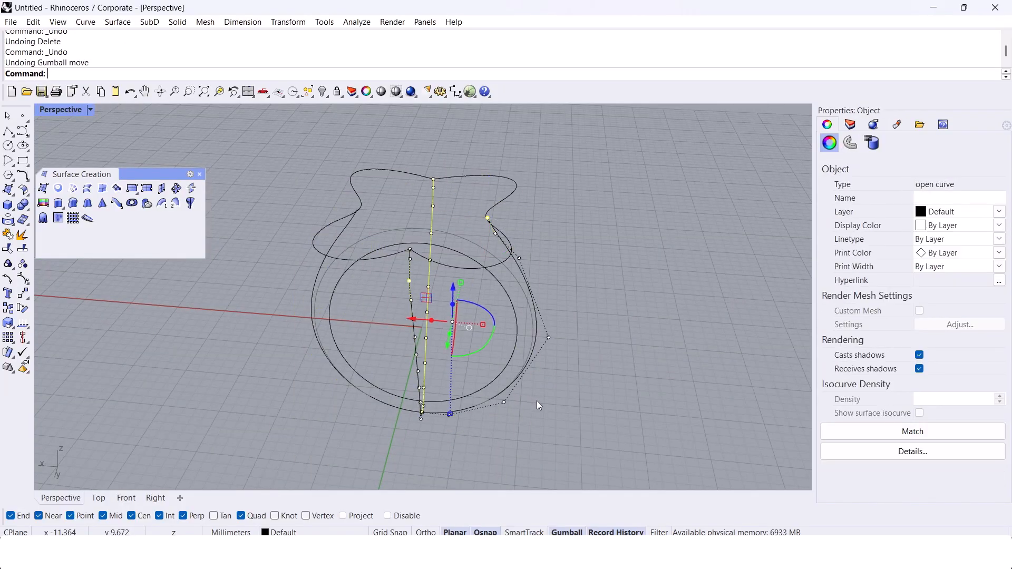
key(Escape)
key(Escape)
right_drag(536, 400, 486, 374)
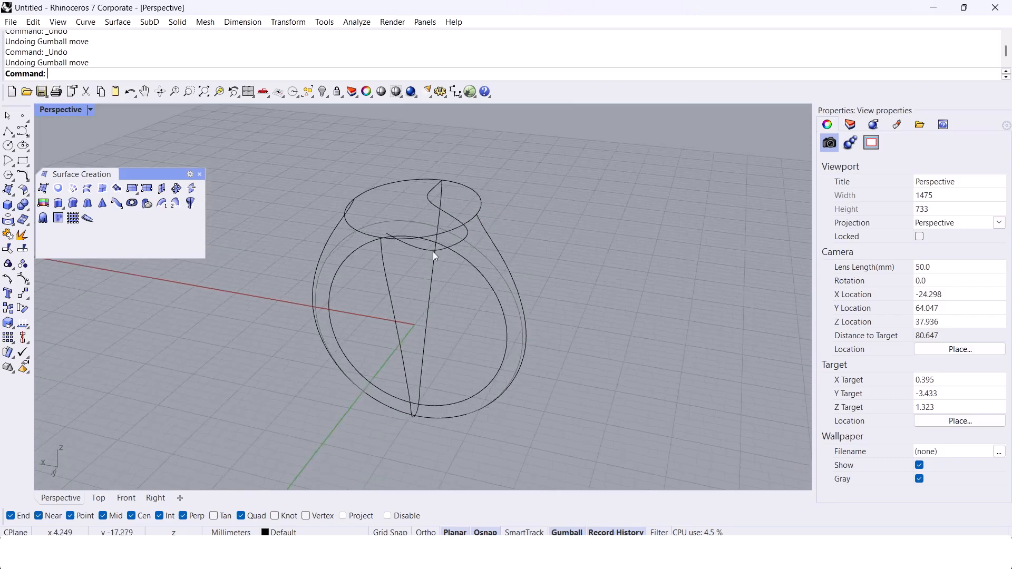
Step: Delete the extra wavy open curve at the ring's top
click(439, 251)
key(Delete)
scroll(424, 209, up, 4)
right_drag(424, 210, 352, 244)
scroll(352, 245, down, 4)
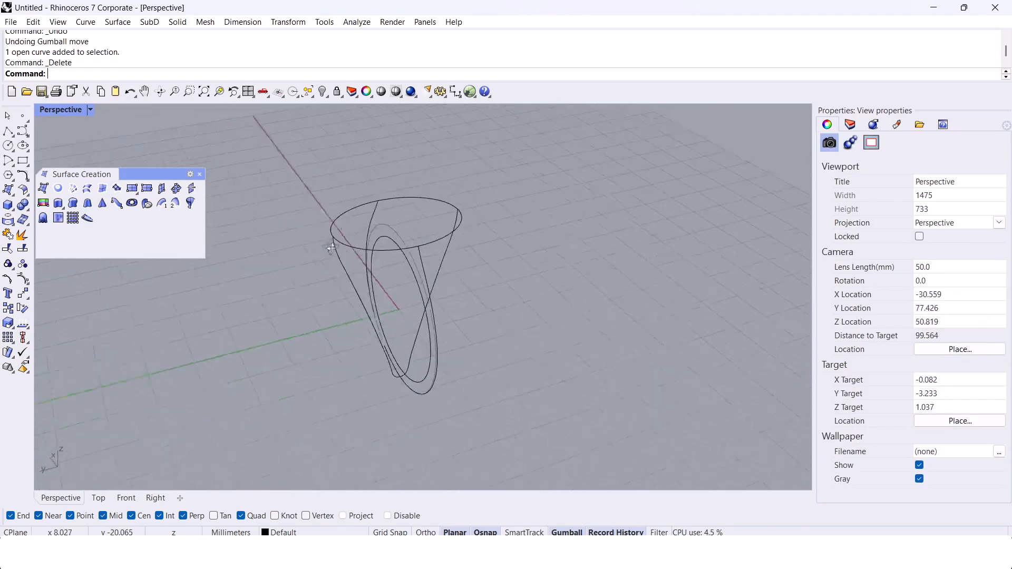
Step: Create a network surface from the oval-topped ring curves, leaving out the inner finger circle
right_drag(360, 306, 455, 238)
scroll(455, 238, up, 3)
ctrl+click(478, 206)
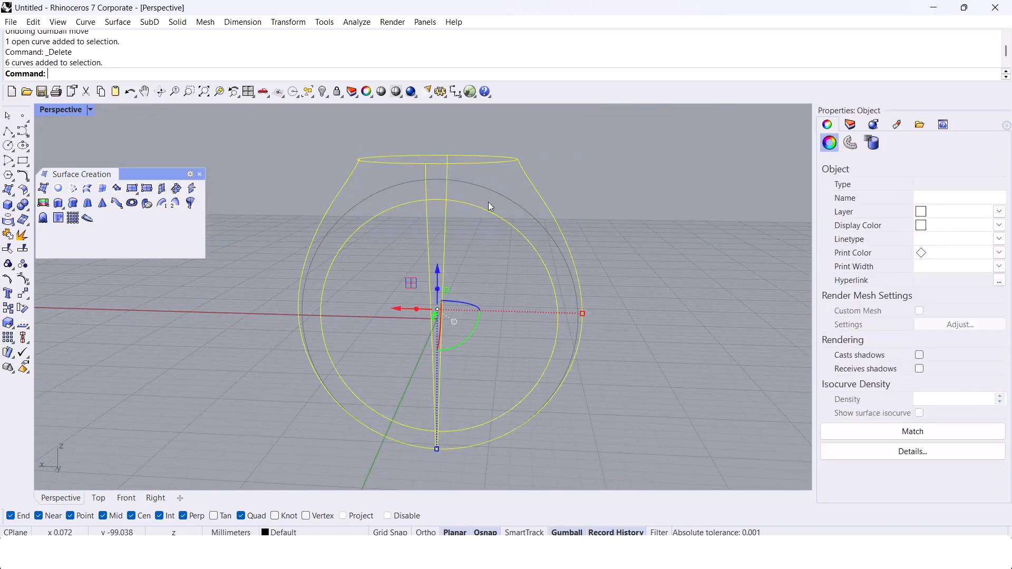
right_drag(491, 207, 401, 227)
click(77, 192)
key(Return)
Step: Cap the open oval top of the ring surface to make it a closed solid
click(397, 184)
text(Cap)
key(Return)
right_drag(395, 185, 448, 162)
Step: Extrude the inner finger circle to both sides so it passes completely through the ring body
drag(240, 188, 577, 433)
right_drag(519, 348, 498, 339)
right_drag(497, 293, 491, 279)
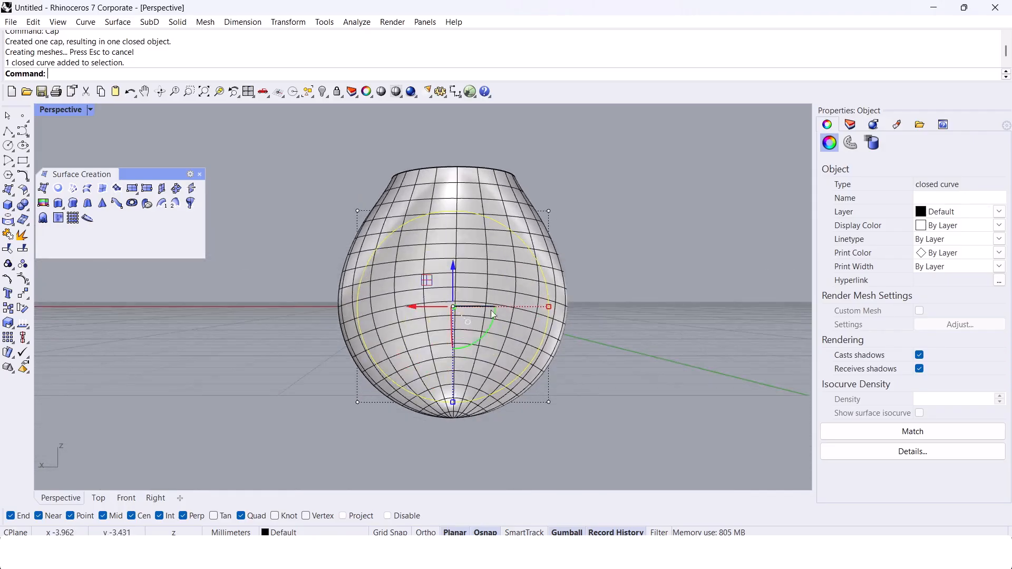
drag(485, 328, 459, 349)
click(635, 328)
right_drag(634, 330, 598, 383)
right_drag(451, 291, 461, 279)
drag(286, 217, 591, 429)
right_drag(568, 381, 554, 364)
text(ExtrudeCrv)
right_drag(506, 311, 441, 355)
key(Return)
click(320, 385)
Step: Cap both ends of the finger-hole extrusion to make a solid cylinder
right_drag(410, 413, 466, 354)
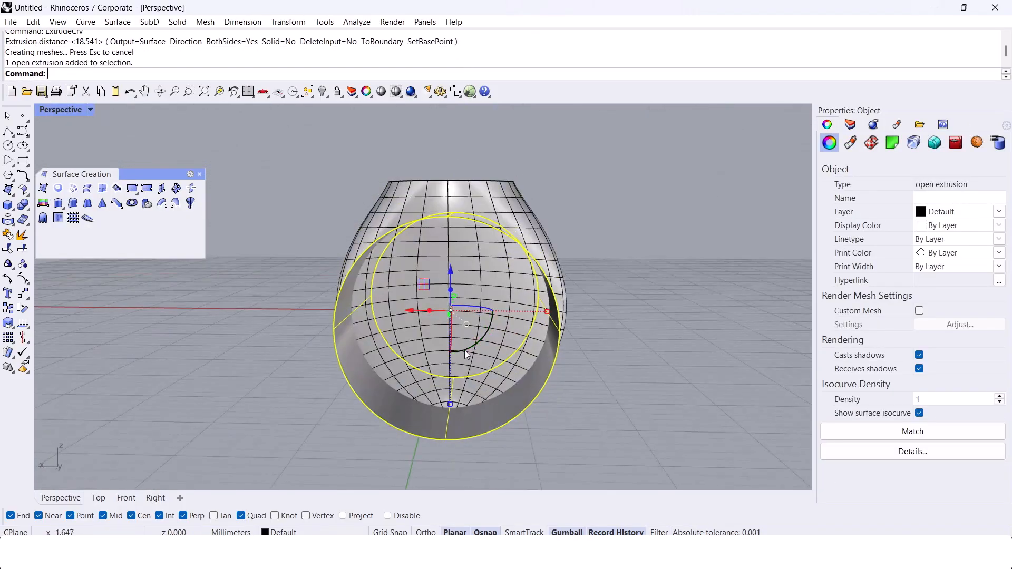
click(484, 263)
right_drag(468, 255, 508, 402)
text(Cap)
right_drag(517, 325, 473, 339)
key(Return)
key(Escape)
right_drag(491, 258, 459, 259)
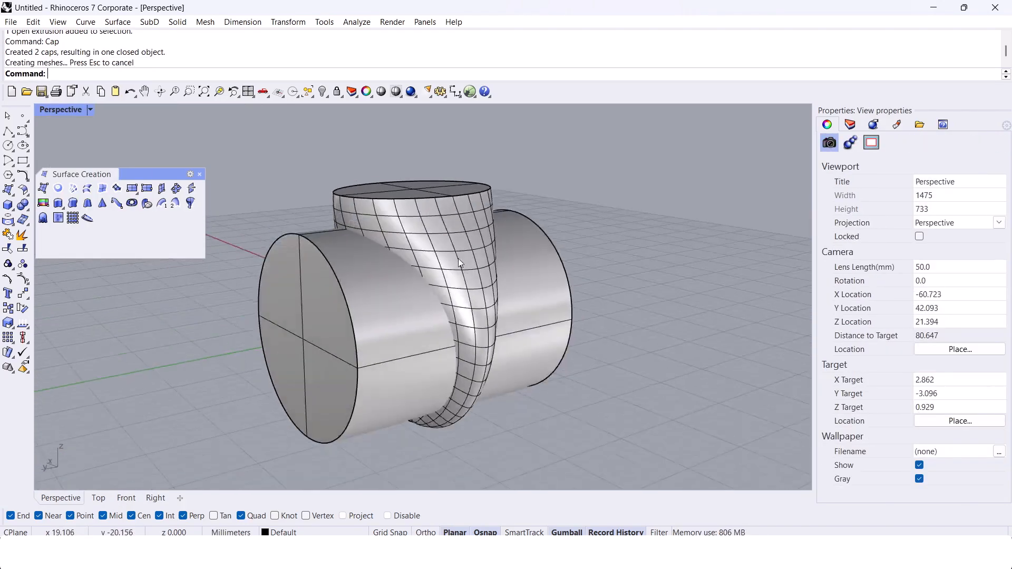
Step: Subtract the capped cylinder from the ring body with BooleanDifference and delete the leftover closed polysurface
click(447, 293)
right_drag(456, 327, 414, 305)
key(Escape)
mouse_move(413, 350)
right_down()
mouse_move(412, 301)
mouse_move(404, 356)
right_up()
click(407, 349)
right_click(428, 354)
key(Escape)
click(400, 354)
text(BooleanDifference)
key(Return)
click(471, 377)
key(Return)
click(447, 384)
key(Delete)
Step: Draw a straight polyline in the Front view from the origin diagonally down past the band's outer edge
right_drag(402, 392, 426, 418)
scroll(448, 400, up, 6)
right_drag(426, 418, 486, 256)
scroll(487, 261, up, 4)
click(128, 504)
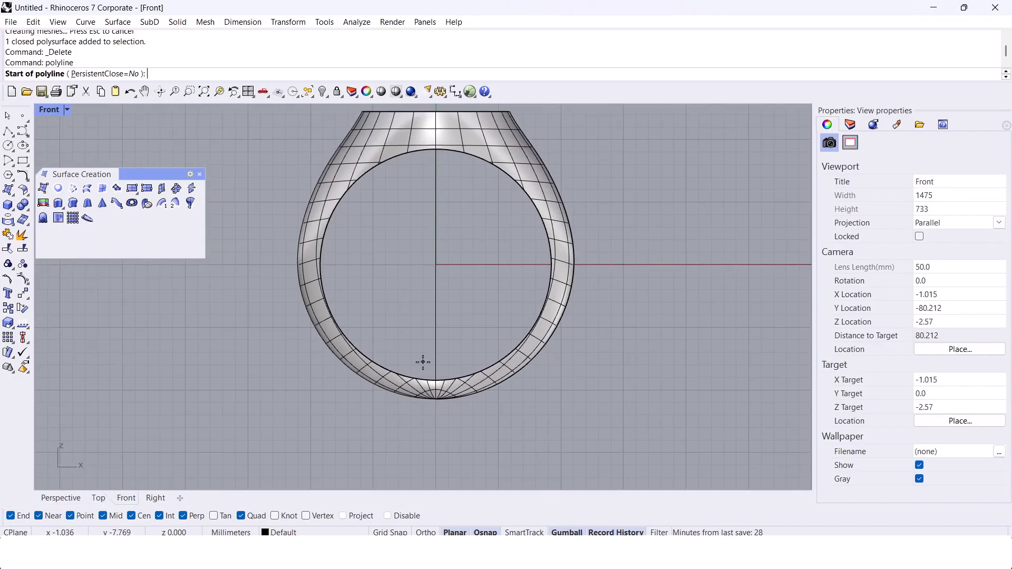
text(0)
key(Return)
scroll(423, 362, up, 3)
right_drag(346, 442, 344, 424)
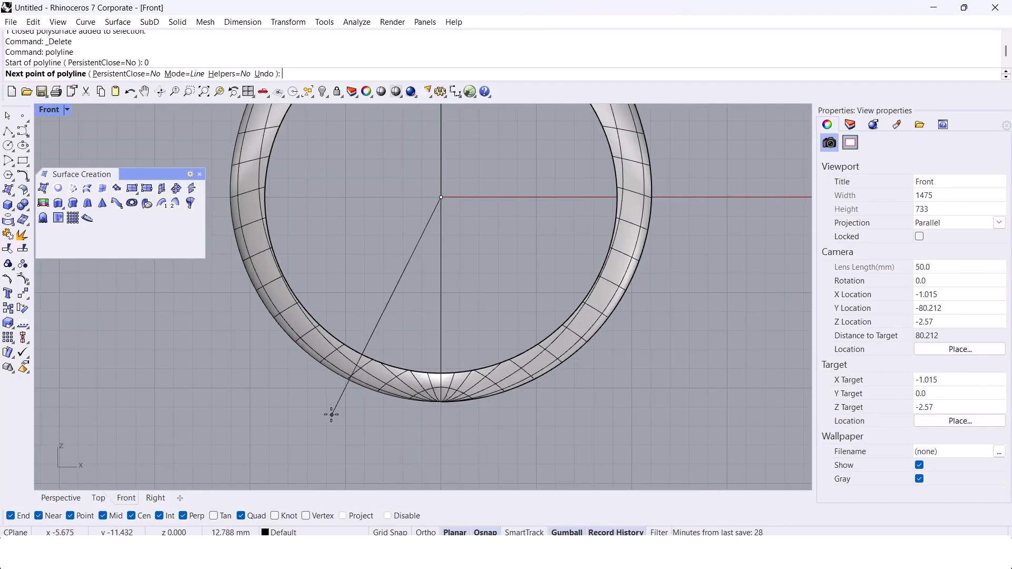
Step: Extrude the diagonal line into a cutting surface that spans the full width of the band
click(68, 499)
right_drag(319, 319, 301, 409)
right_drag(464, 219, 302, 388)
text(ExtrudeCrv)
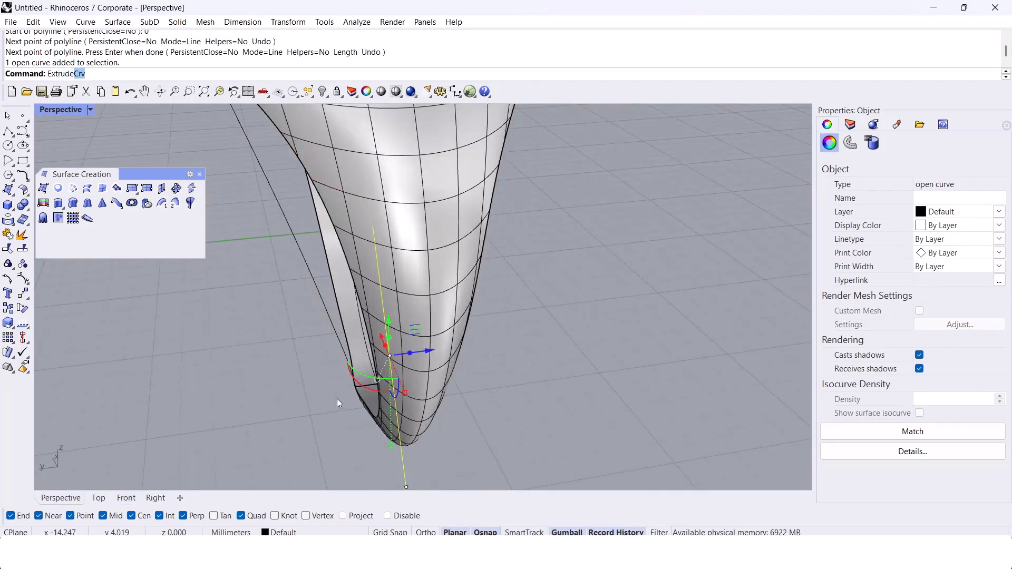
key(Return)
text(d)
key(Return)
Step: Mirror the cutting surface through the origin onto the other side of the band
key(Return)
key(Return)
click(237, 392)
right_drag(237, 392, 498, 358)
click(500, 334)
text(Mirror)
key(Return)
text(0)
Step: Trim away the bottom segment of the band between the two cutting surfaces, and delete the cutting surfaces
key(Return)
click(414, 364)
right_drag(414, 363, 538, 306)
click(370, 232)
shift+click(543, 310)
text(Trim)
key(Return)
click(501, 364)
right_drag(501, 367, 460, 379)
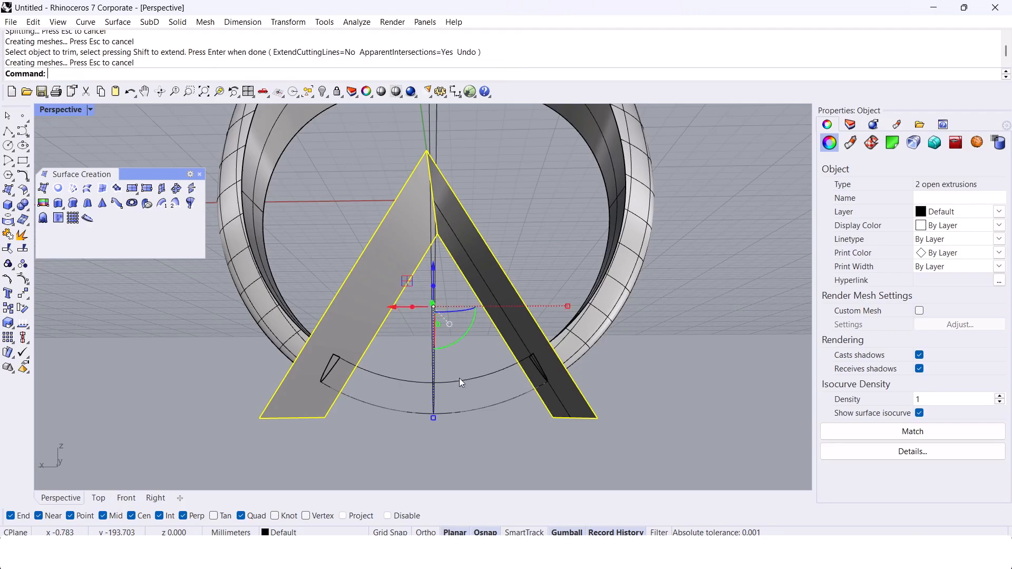
key(Delete)
Step: Cap the open cut ends of the trimmed ring band
scroll(430, 430, up, 5)
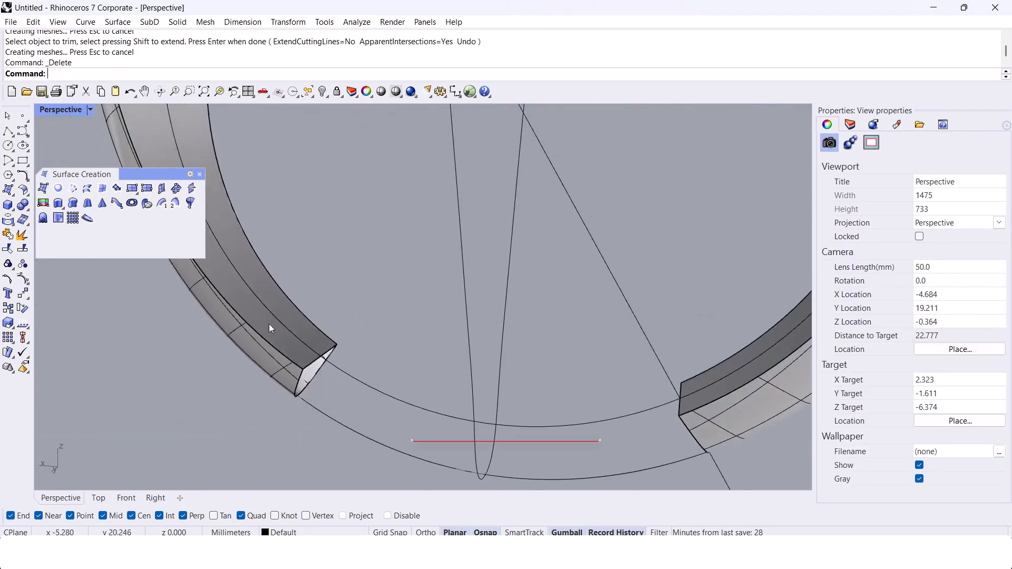
click(271, 323)
text(Cap)
key(Return)
Step: Select all the curves except the inner finger circle and hide them
right_drag(272, 323, 337, 226)
text(SelCrv)
key(Return)
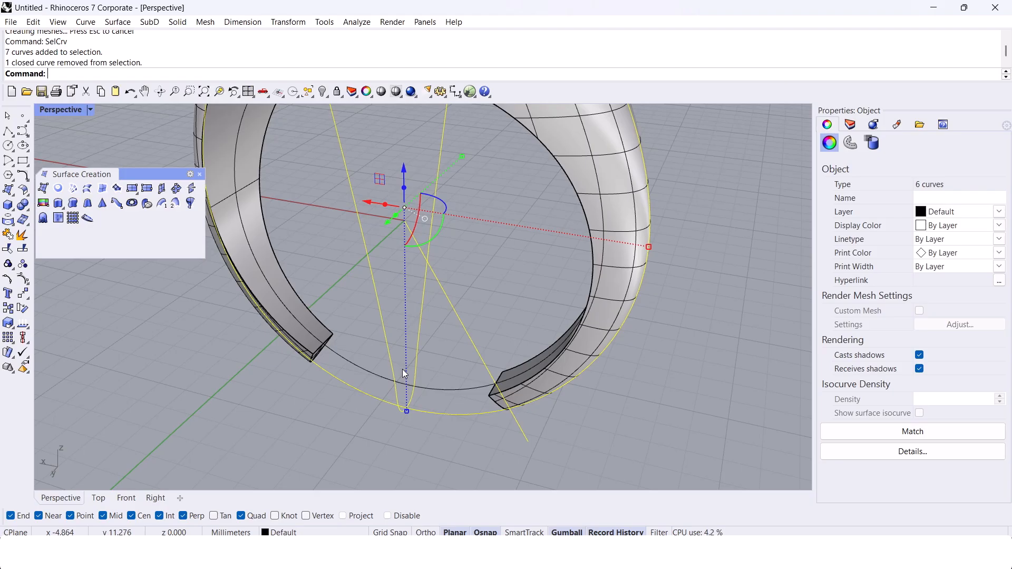
key(ctrl+h)
Step: Create a blend curve across the bottom gap between the matching side edges of the two band ends
right_drag(425, 390, 417, 364)
scroll(505, 393, down, 3)
scroll(352, 350, up, 2)
text(BlendCrv)
key(Return)
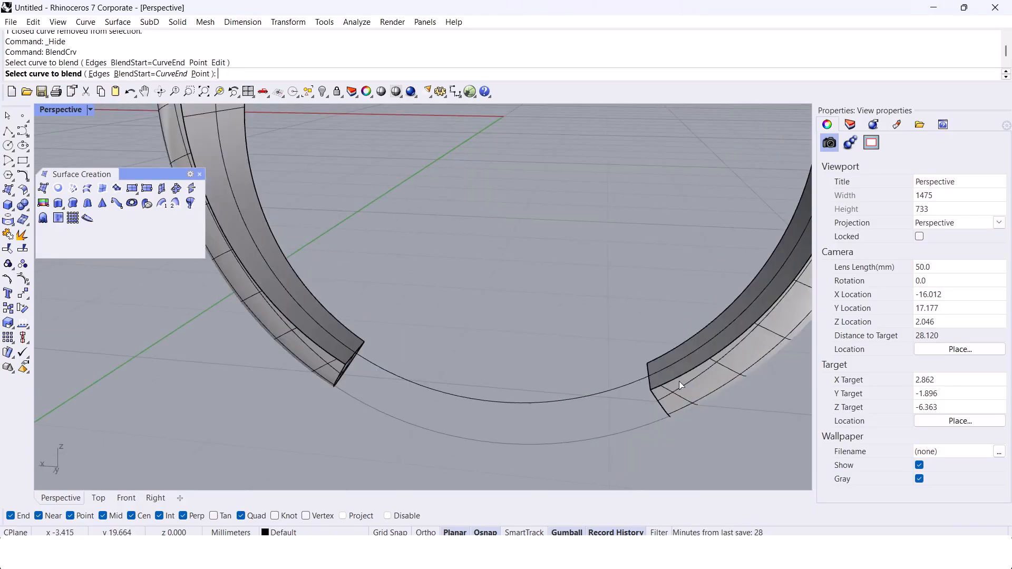
click(651, 392)
key(Return)
right_drag(553, 391, 351, 340)
Step: Mirror the new blend curve to the band's opposite side in the Right view, starting the mirror plane at 0
click(477, 401)
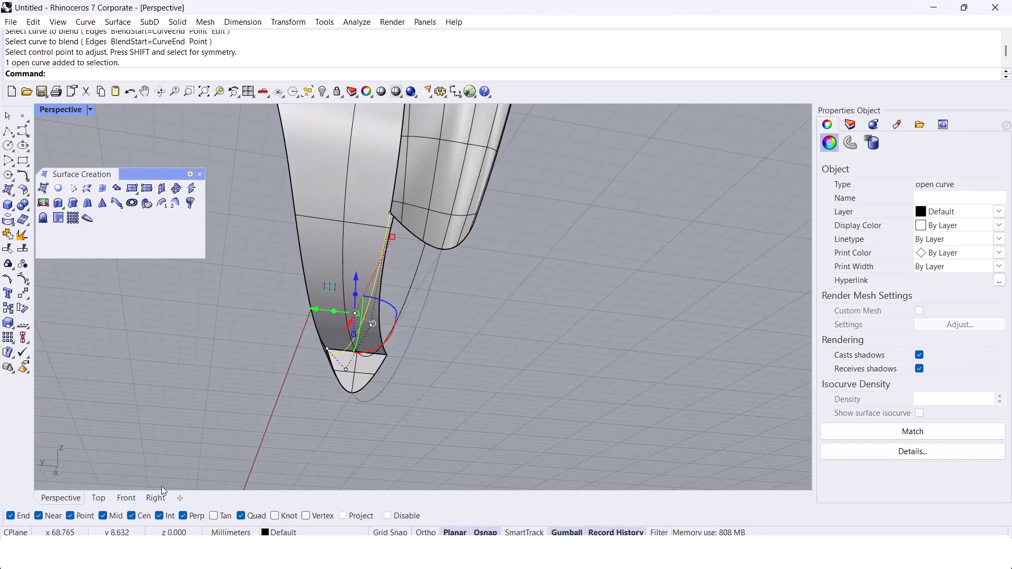
click(156, 498)
scroll(413, 335, up, 3)
right_drag(442, 349, 426, 328)
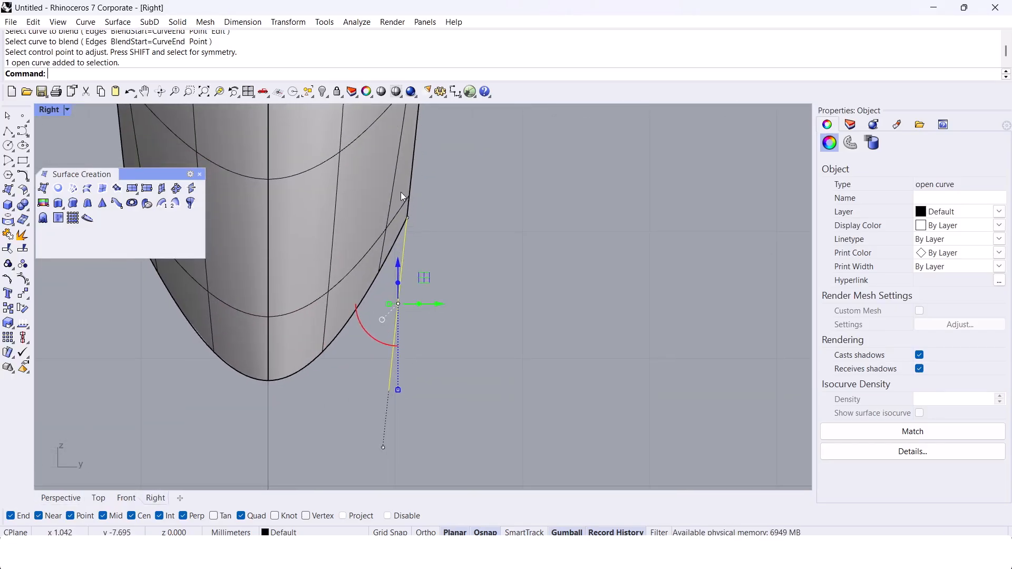
scroll(409, 186, down, 8)
right_drag(407, 243, 435, 305)
text(Mirror)
key(Return)
text(0)
key(Return)
click(377, 376)
Step: Extrude the inner finger circle to both sides as an open surface wider than the ring band
click(60, 500)
right_drag(354, 326, 414, 407)
click(381, 418)
scroll(414, 407, up, 2)
click(427, 367)
text(Extr)
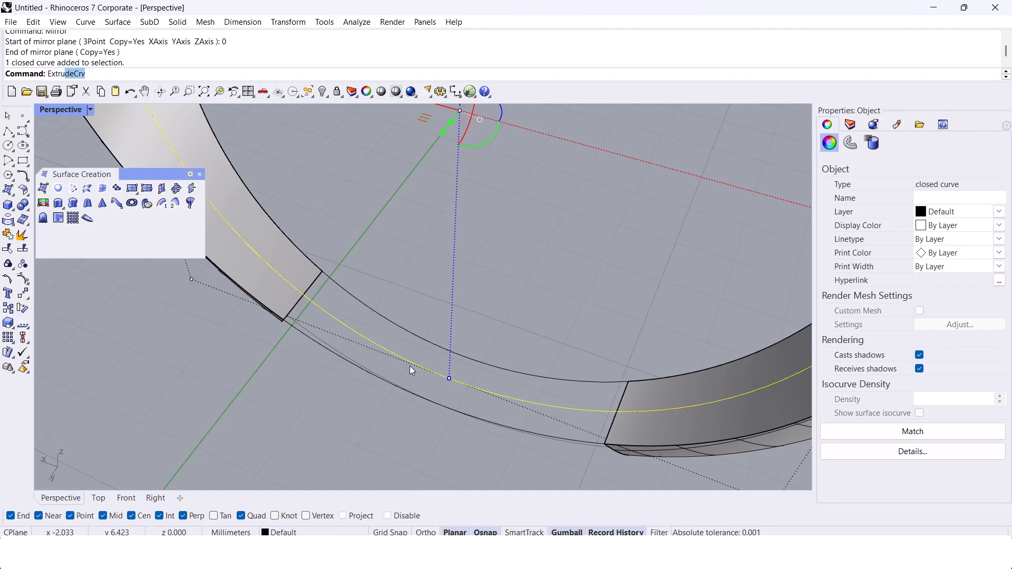
text(udeCrv)
scroll(410, 366, down, 5)
key(Return)
click(371, 411)
key(Escape)
right_drag(369, 414, 408, 393)
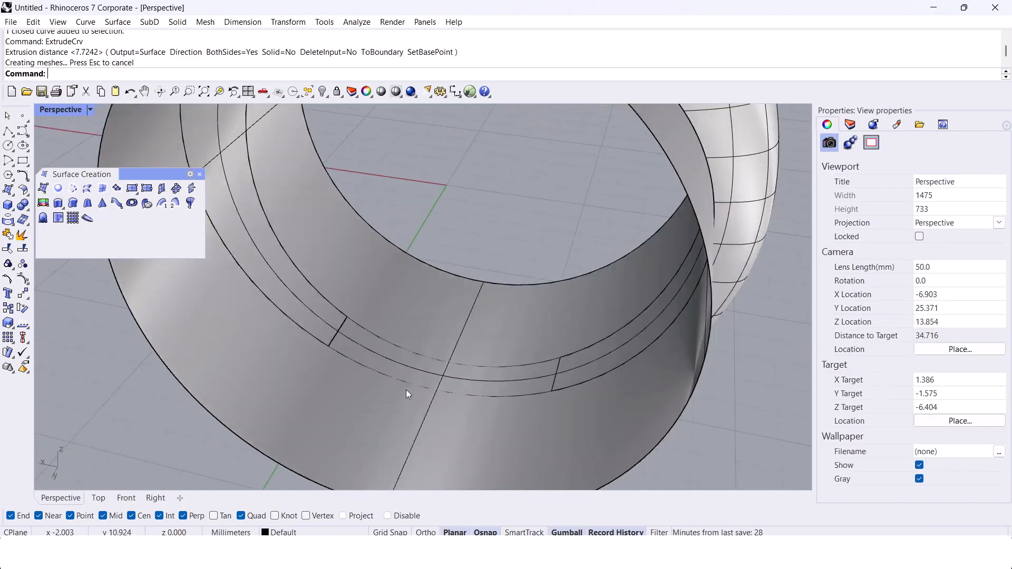
Step: Pull both blend curves onto the extruded finger surface with DeleteInput set to No
scroll(408, 393, up, 2)
click(401, 381)
click(387, 369)
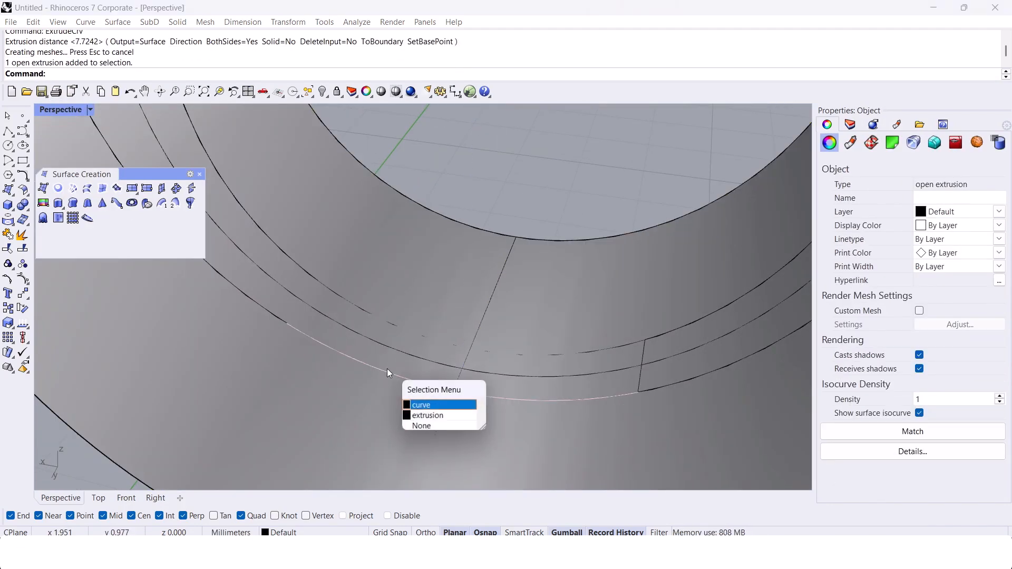
shift+click(397, 327)
shift+click(397, 327)
scroll(393, 341, down, 4)
mouse_move(393, 340)
right_down()
mouse_move(292, 240)
mouse_move(315, 247)
mouse_move(286, 246)
mouse_move(433, 340)
mouse_move(401, 343)
right_up()
scroll(433, 340, up, 3)
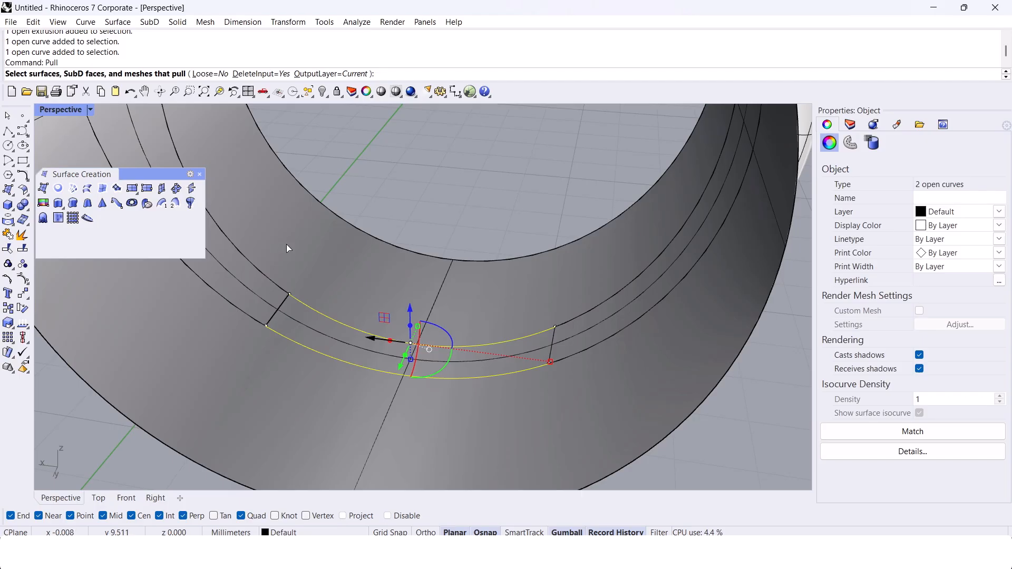
click(256, 74)
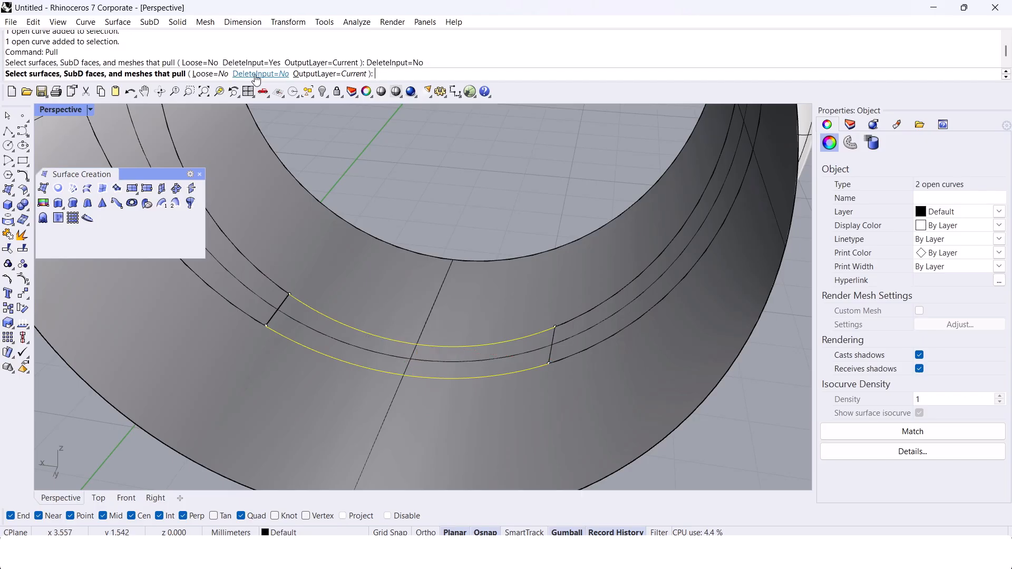
scroll(384, 319, up, 3)
click(384, 312)
key(Return)
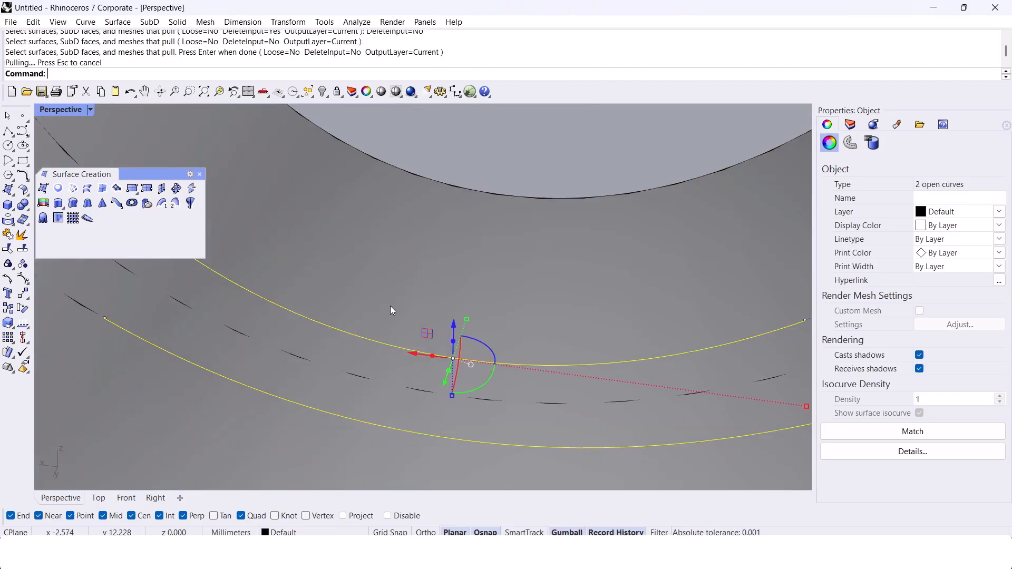
Step: Adjust the spacing of the two original blend curves' lower control points symmetrically in the Right view
scroll(387, 309, down, 3)
right_drag(380, 280, 394, 314)
click(393, 315)
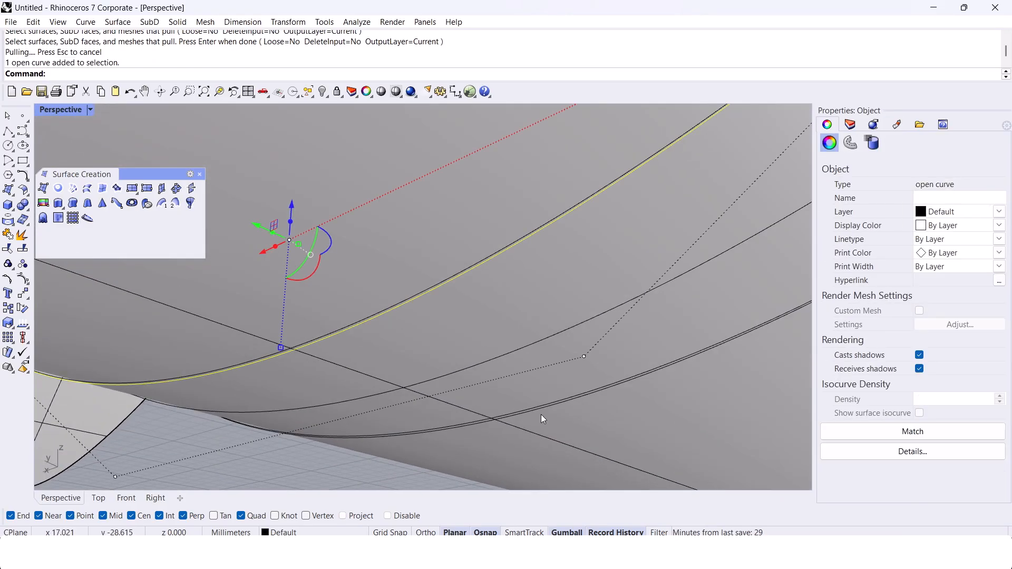
shift+click(542, 410)
right_drag(542, 411, 465, 362)
right_drag(393, 359, 353, 364)
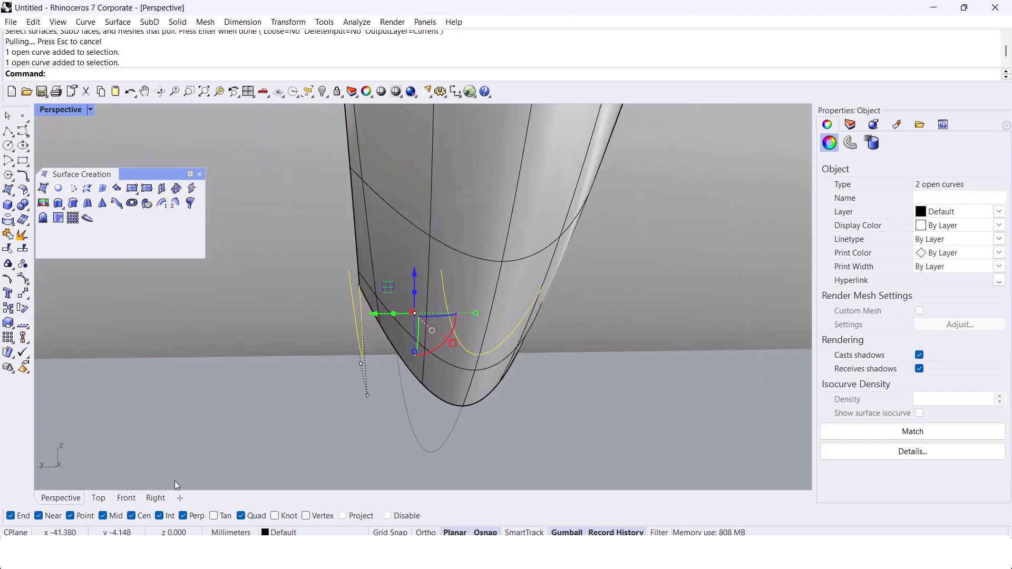
click(155, 499)
scroll(327, 364, up, 6)
drag(309, 325, 560, 362)
mouse_move(336, 350)
mouse_down()
mouse_move(316, 346)
mouse_move(337, 346)
mouse_up()
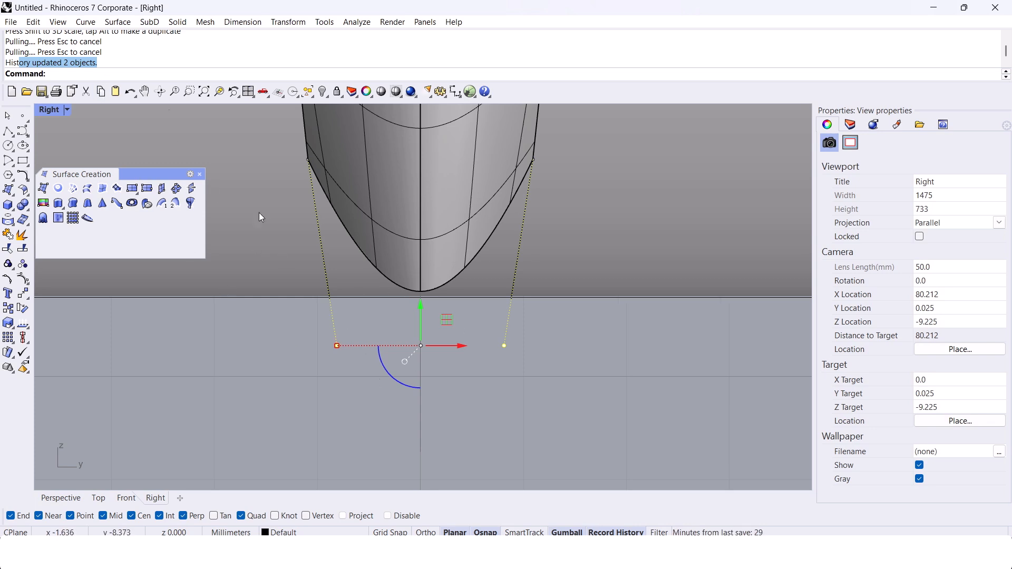
drag(6, 64, 106, 67)
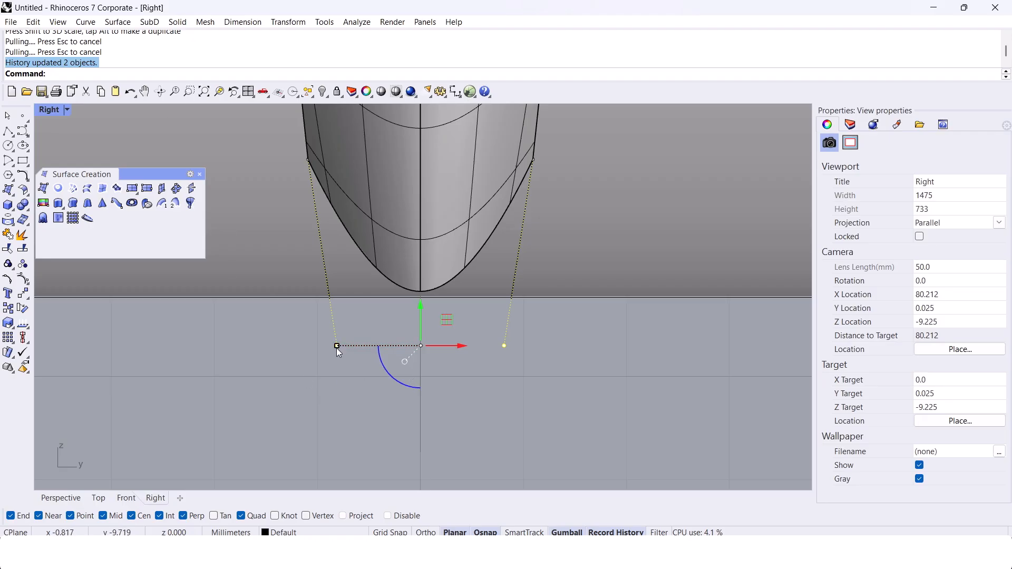
mouse_move(337, 347)
mouse_down()
mouse_move(346, 348)
mouse_move(330, 346)
mouse_up()
click(248, 338)
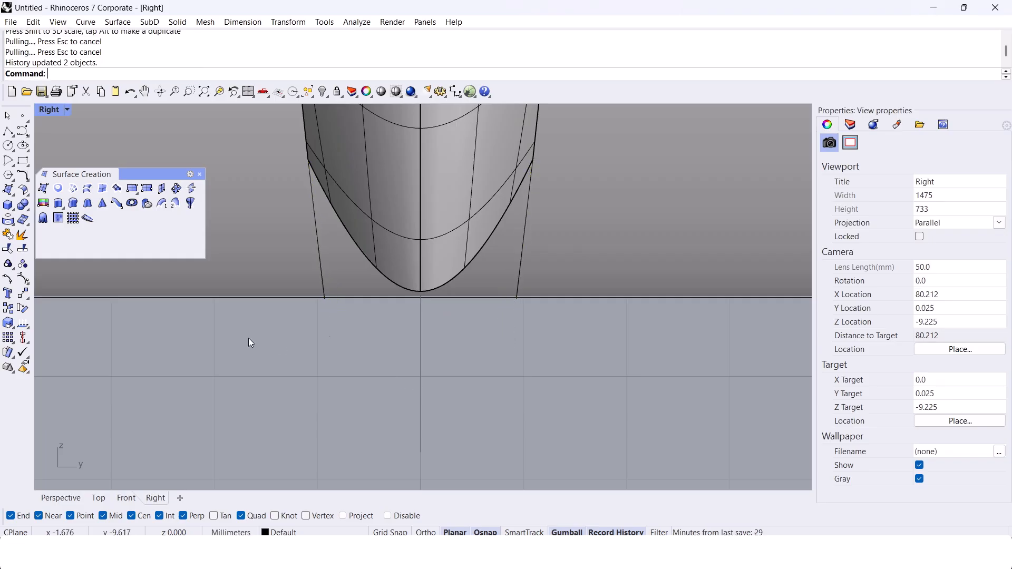
Step: Select the two original blend curves and add a new layer, Layer 01
click(79, 498)
scroll(593, 317, up, 5)
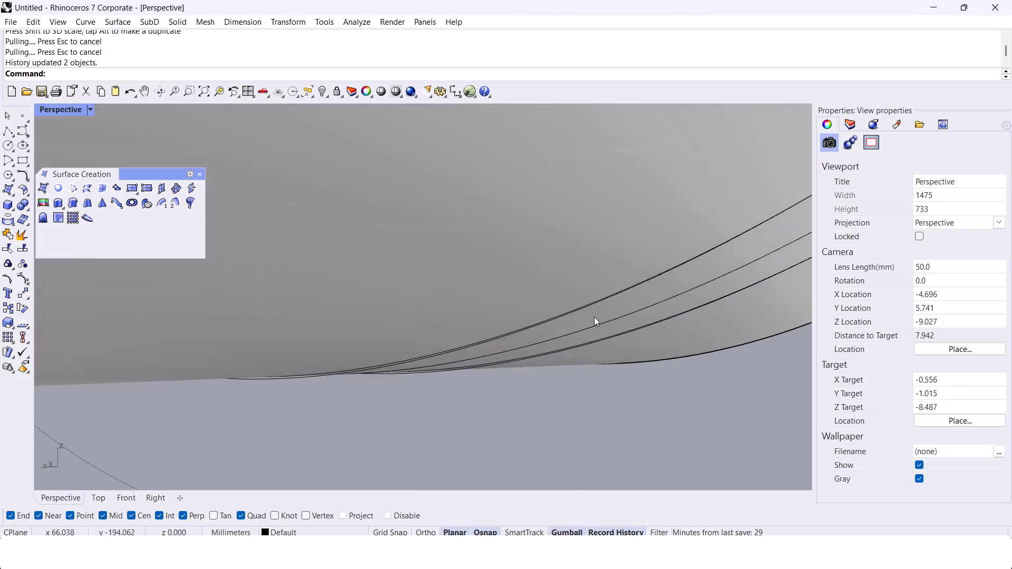
click(546, 327)
click(542, 324)
shift+click(552, 354)
scroll(548, 334, down, 5)
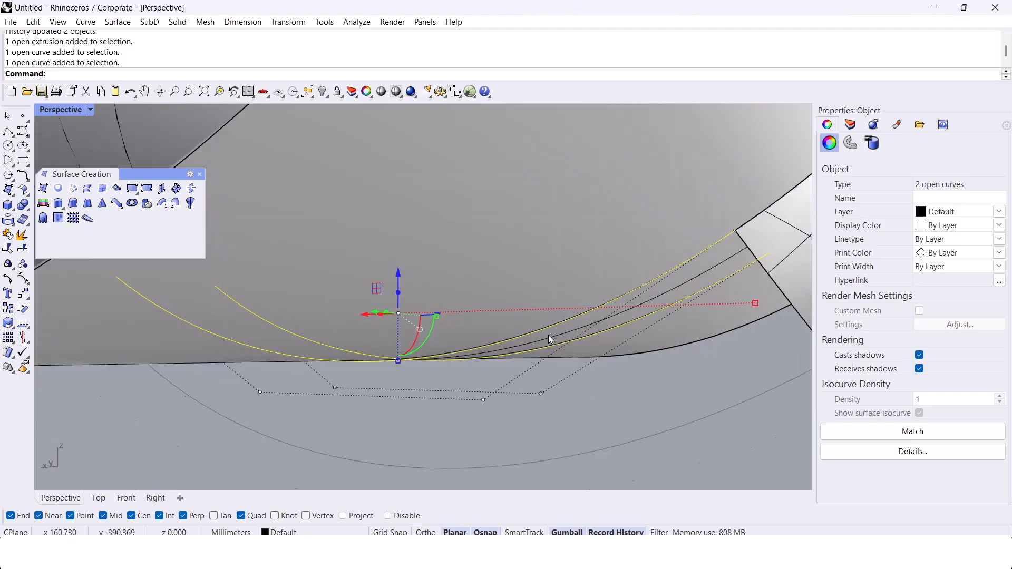
click(850, 124)
click(826, 144)
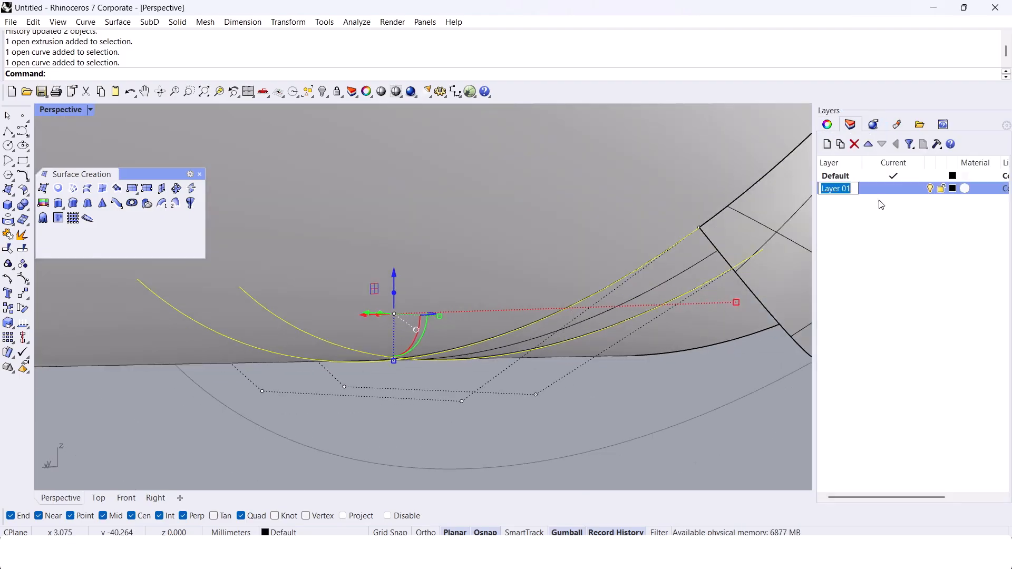
right_click(855, 189)
click(902, 385)
right_click(843, 189)
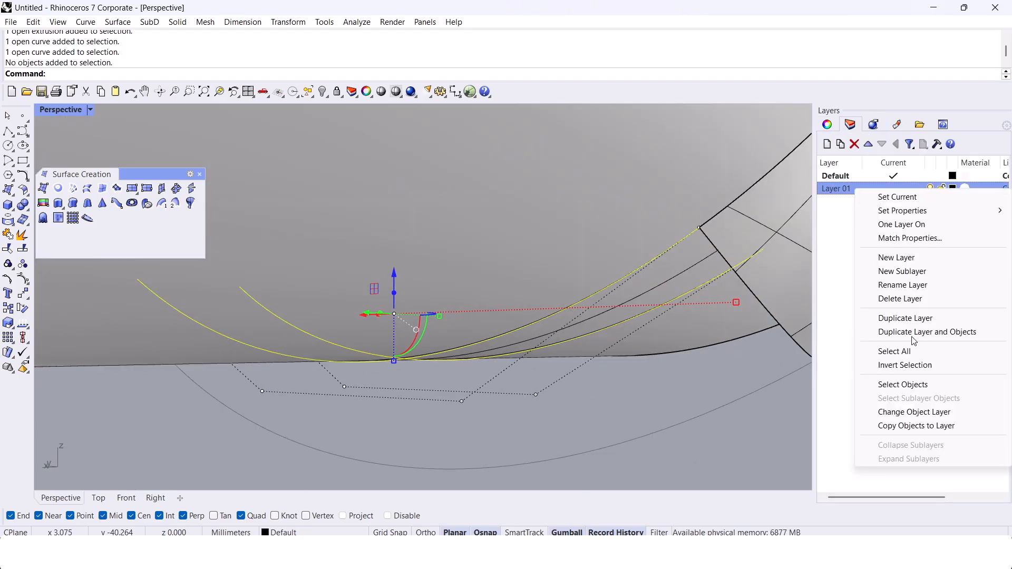
key(Escape)
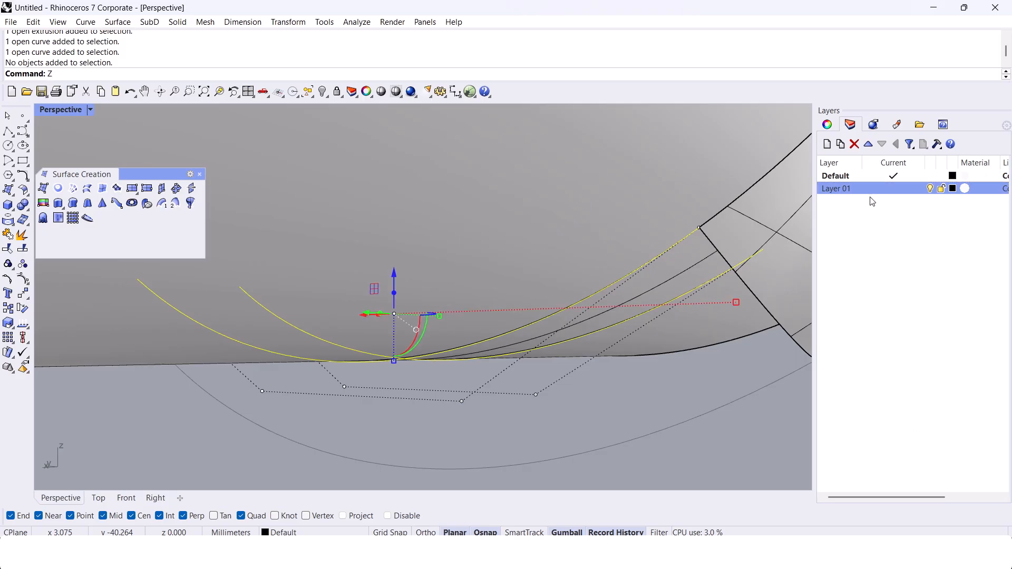
key(ctrl+z)
Step: Move the two selected blend curves to Layer 01 and turn that layer off
right_click(871, 194)
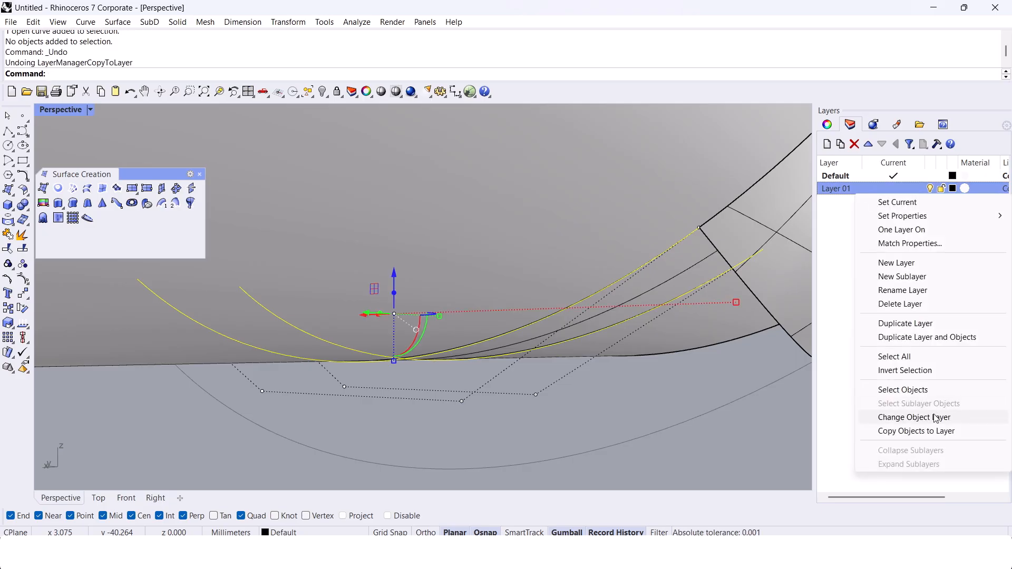
click(914, 417)
click(932, 189)
Step: Hide the extruded finger surface
right_drag(569, 237, 501, 347)
click(494, 275)
key(ctrl+h)
right_drag(495, 275, 453, 278)
text(S)
scroll(451, 306, up, 2)
key(Return)
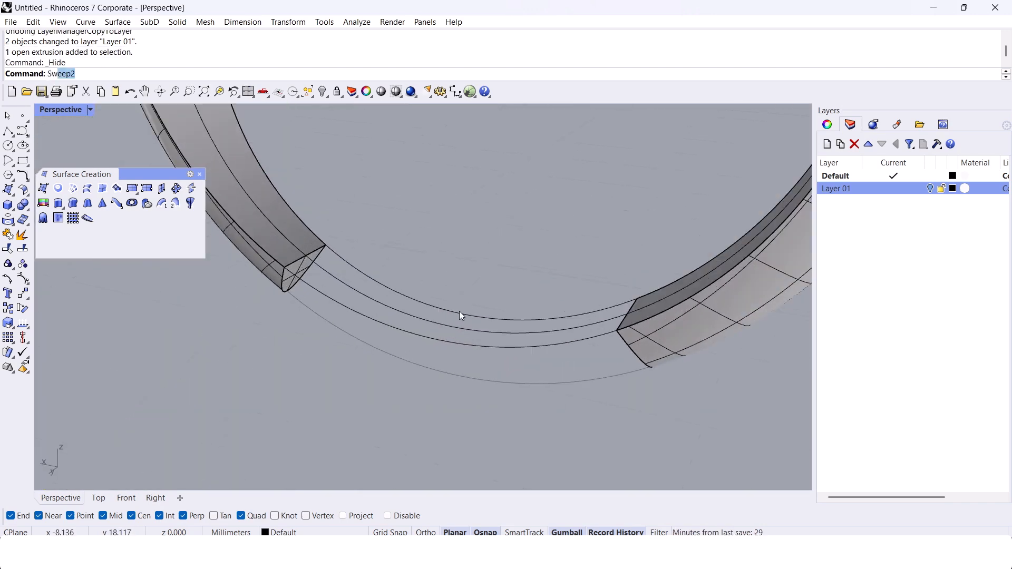
click(281, 290)
key(Escape)
click(317, 293)
click(357, 269)
right_drag(520, 319, 348, 285)
key(Escape)
text(Sweep2)
key(Return)
click(546, 301)
click(543, 266)
click(575, 269)
click(574, 270)
click(284, 303)
scroll(293, 322, up, 6)
key(Escape)
Step: Duplicate the two outer edges of one band end and join them into a single profile curve
text(DupEdge)
key(Return)
click(311, 309)
click(275, 298)
right_drag(280, 298, 329, 273)
key(Return)
middle_click(329, 274)
click(327, 322)
Step: Rebuild the joined profile curve with 30 points and degree 3
text(Rebuild)
key(Return)
text(30)
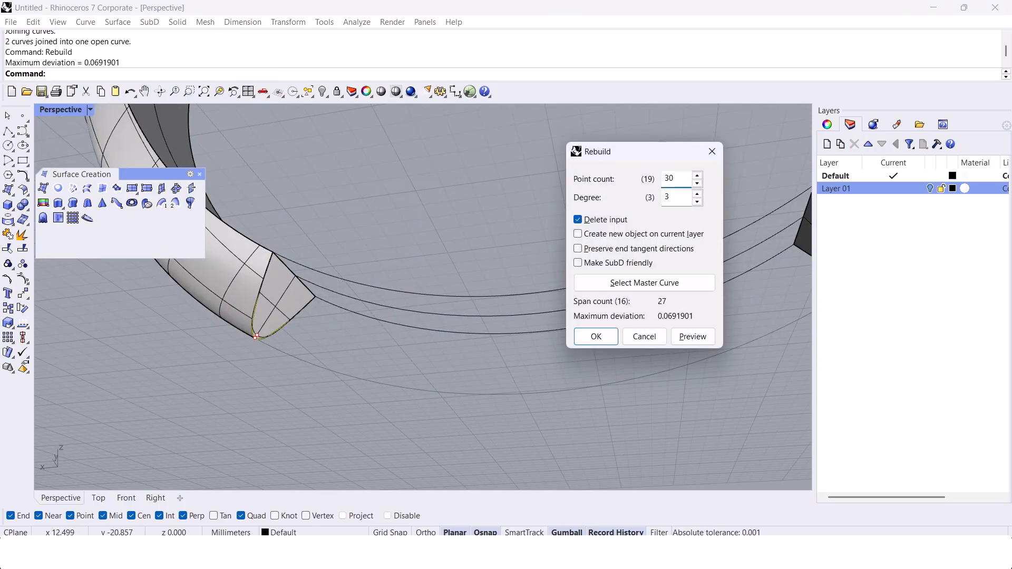
key(Return)
right_drag(327, 322, 674, 365)
key(Escape)
Step: Duplicate the outer profile edge of the opposite band end and rebuild the copied curve
text(DupEdge)
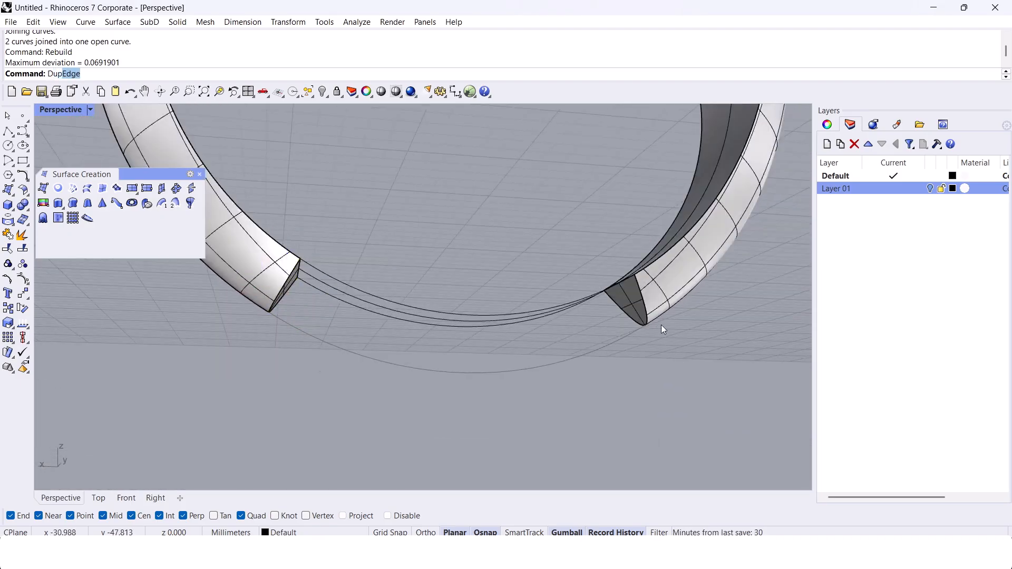
scroll(659, 330, up, 4)
key(Return)
click(632, 287)
key(Return)
text(Rebuild)
key(Return)
Step: Sweep the band-end profiles along the two pulled curves with Sweep2 to fill the bottom gap's outer surface
key(Return)
scroll(631, 284, down, 2)
scroll(618, 351, down, 4)
text(Sweep2)
scroll(564, 337, up, 2)
key(Return)
click(466, 335)
click(420, 318)
right_drag(420, 317, 534, 351)
click(330, 296)
click(363, 325)
click(587, 324)
Step: Loft a surface between the two pulled curves to form the inner face of the new bottom segment
key(Return)
key(Return)
Step: Turn off the surface isocurve display for the new swept surface
click(533, 351)
click(827, 124)
click(919, 413)
right_drag(728, 416, 657, 420)
click(629, 428)
text(loft)
key(Return)
click(553, 330)
key(Return)
click(545, 304)
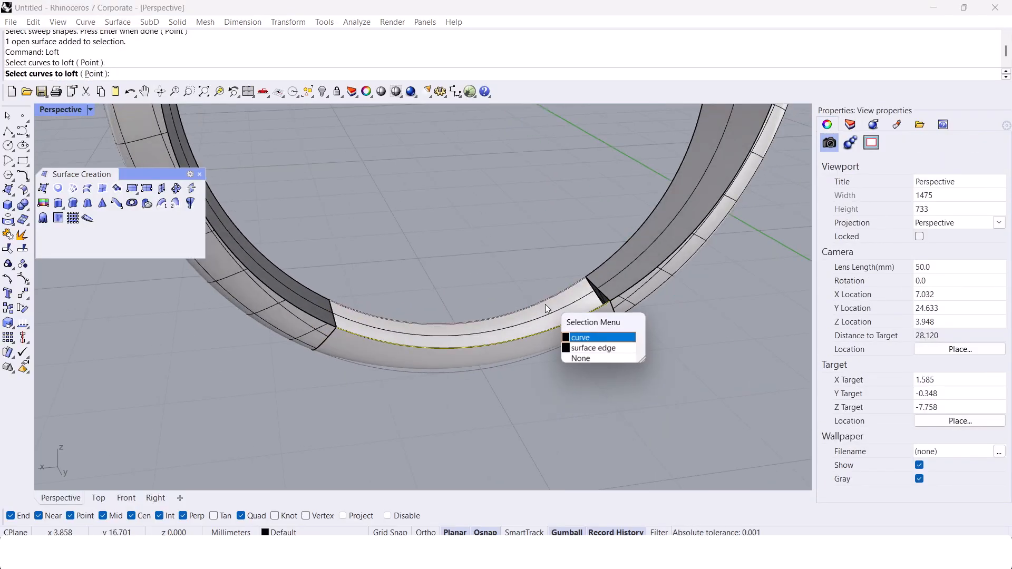
key(Return)
key(Return)
key(Return)
Step: Join the swept and lofted surfaces and cap both open ends of the bottom segment
scroll(475, 333, up, 6)
click(492, 334)
shift+click(483, 350)
middle_click(482, 350)
click(482, 327)
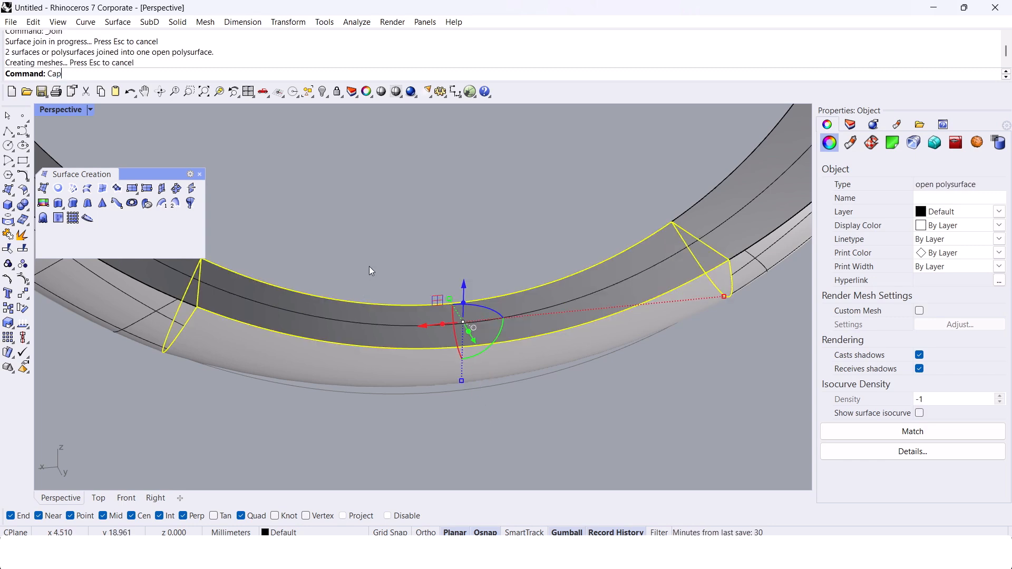
text(Cap)
key(Return)
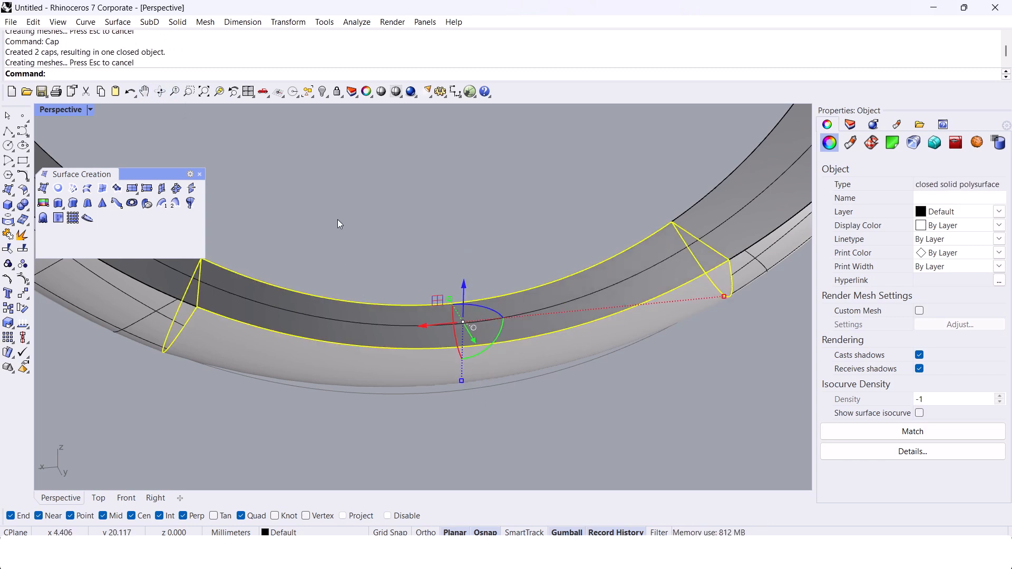
Step: Temporarily hide the ring body to inspect the capped bottom segment, and undo the hiding
click(166, 301)
key(ctrl+h)
right_drag(226, 301, 116, 147)
key(ctrl+z)
Step: Show the perspective view in Rendered display mode and hide all the curves
click(91, 110)
click(131, 132)
shift+right_drag(466, 289, 283, 244)
text(SelCrv)
key(Return)
key(ctrl+h)
right_drag(371, 295, 422, 242)
scroll(482, 295, down, 4)
scroll(421, 242, up, 2)
Step: Set the perspective view back to Shaded display mode with the whole ring in view
click(60, 111)
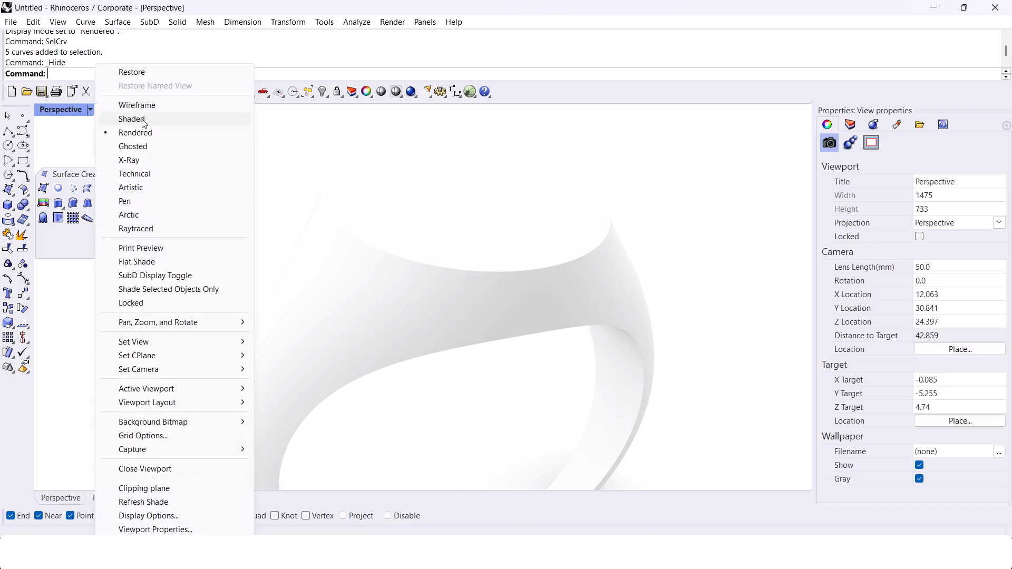
click(137, 117)
scroll(377, 290, down, 4)
mouse_move(377, 289)
right_down()
mouse_move(411, 288)
mouse_move(396, 285)
right_up()
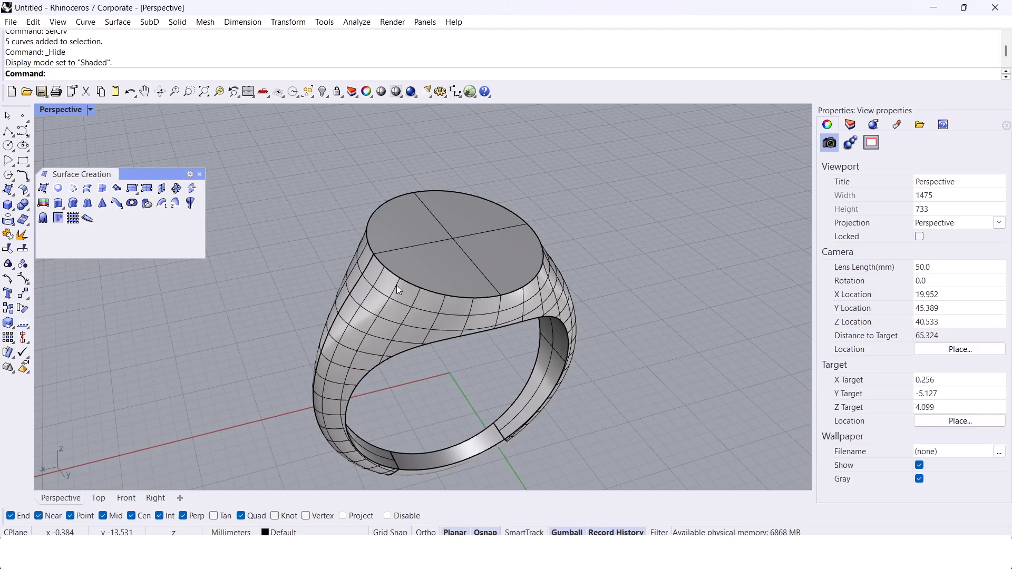
Step: Remove the capped bottom segment from its group and hide it, leaving the ring body open at the bottom
right_drag(397, 286, 416, 258)
scroll(517, 347, up, 2)
right_drag(469, 235, 494, 228)
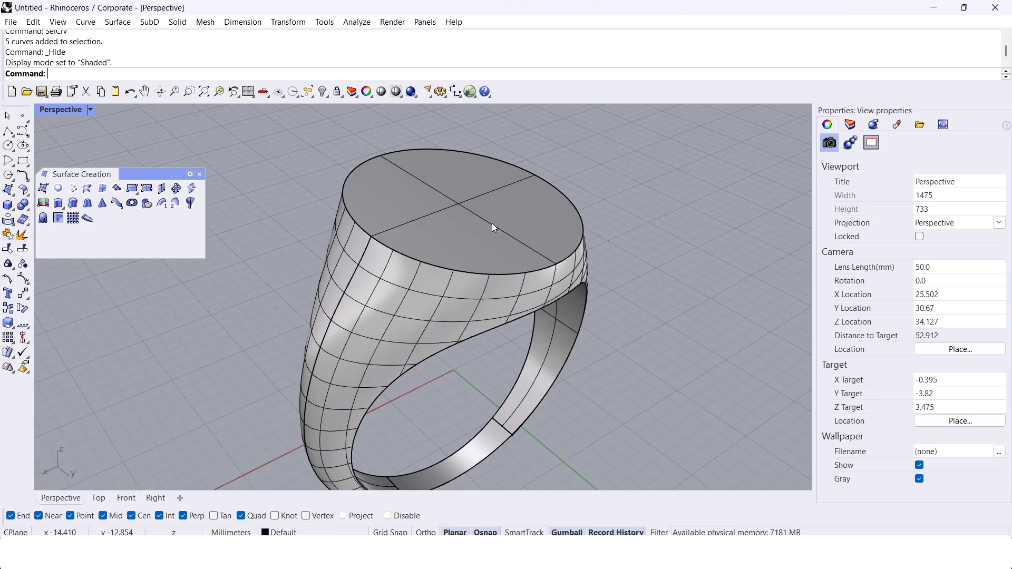
shift+right_drag(500, 295, 490, 258)
text(RemoveFromGroup)
key(Return)
click(486, 410)
key(Return)
key(ctrl+h)
Step: Shell the ring body with a 0.3 mm thickness, removing the inner finger-hole face and both bottom end faces
right_drag(512, 401, 494, 232)
text(Shell)
key(Return)
text(.3)
key(Return)
click(491, 232)
scroll(483, 421, up, 6)
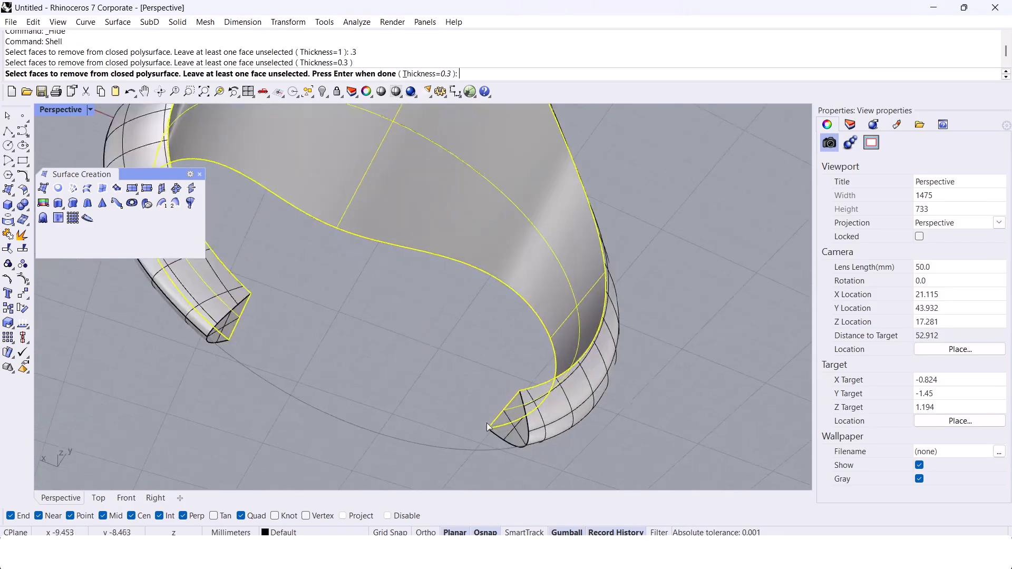
right_drag(486, 426, 487, 368)
click(507, 323)
right_drag(506, 319, 416, 296)
scroll(275, 361, up, 5)
click(276, 361)
scroll(350, 303, down, 5)
key(Return)
right_drag(510, 333, 449, 328)
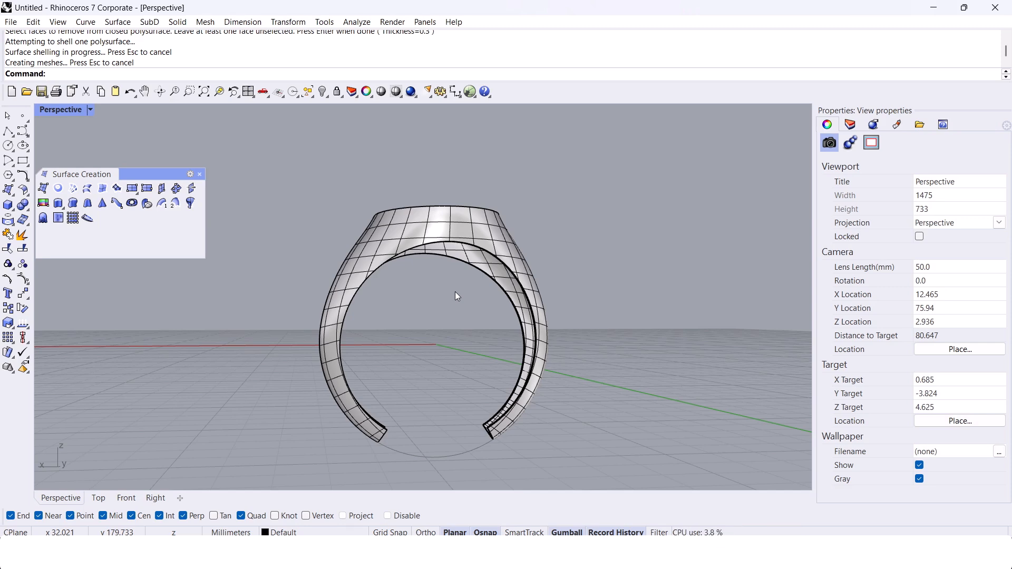
right_drag(455, 293, 412, 195)
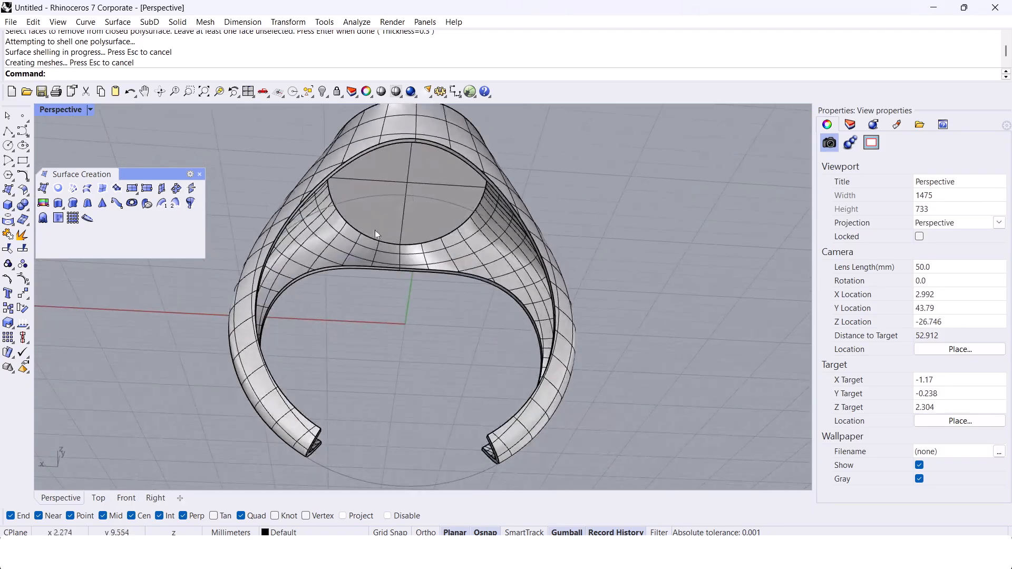
right_drag(455, 226, 460, 360)
Step: Undo the shell, bottom segment, finger-hole cut and caps back to the open network surface
key(ctrl+z)
key(ctrl+z)
key(ctrl+z)
key(ctrl+z)
key(ctrl+z)
scroll(435, 346, up, 4)
key(ctrl+z)
key(ctrl+z)
key(ctrl+z)
key(ctrl+z)
key(ctrl+z)
key(ctrl+z)
key(ctrl+z)
key(ctrl+z)
key(ctrl+z)
key(ctrl+z)
key(ctrl+z)
key(ctrl+z)
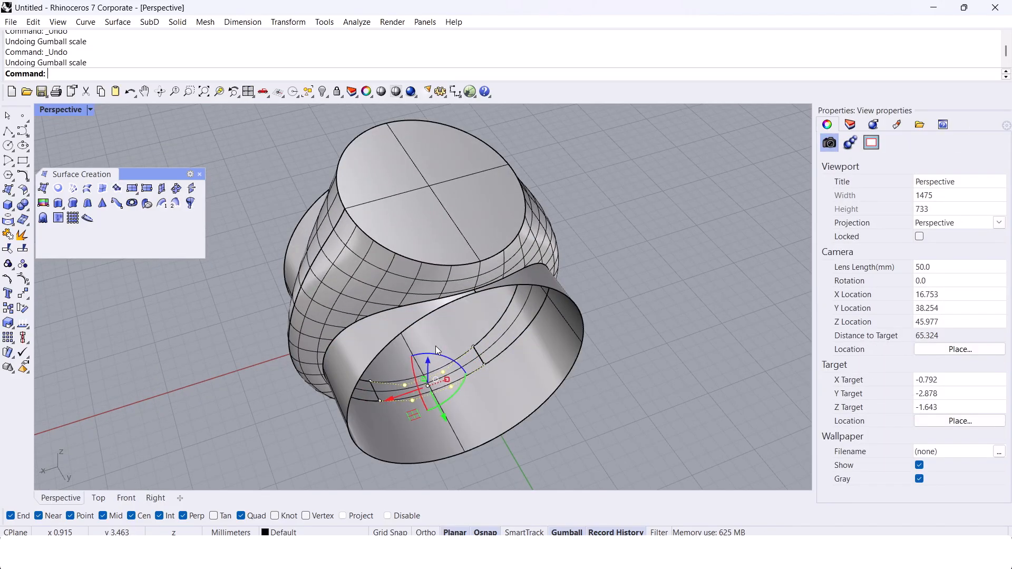
key(ctrl+z)
key(ctrl+z)
key(ctrl+z)
key(ctrl+z)
key(ctrl+z)
key(ctrl+z)
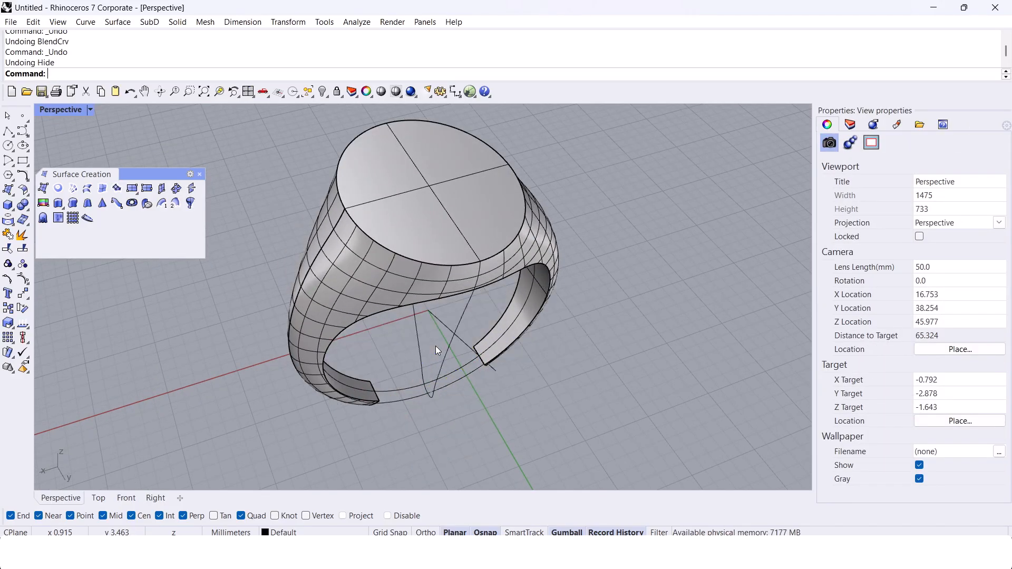
key(ctrl+z)
key(ctrl+z)
key(ctrl+z)
key(ctrl+z)
key(ctrl+z)
key(ctrl+z)
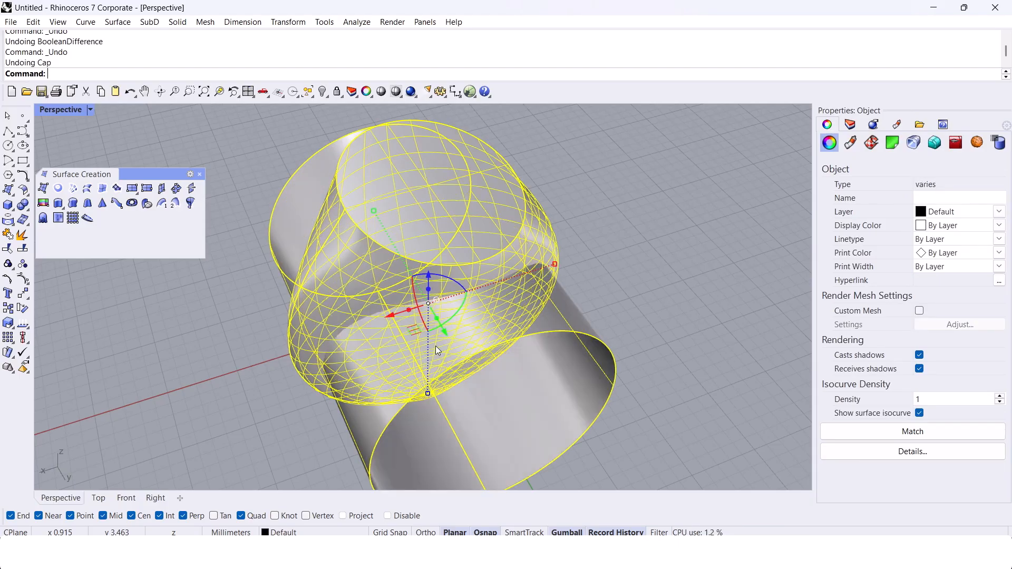
key(ctrl+z)
key(ctrl+z)
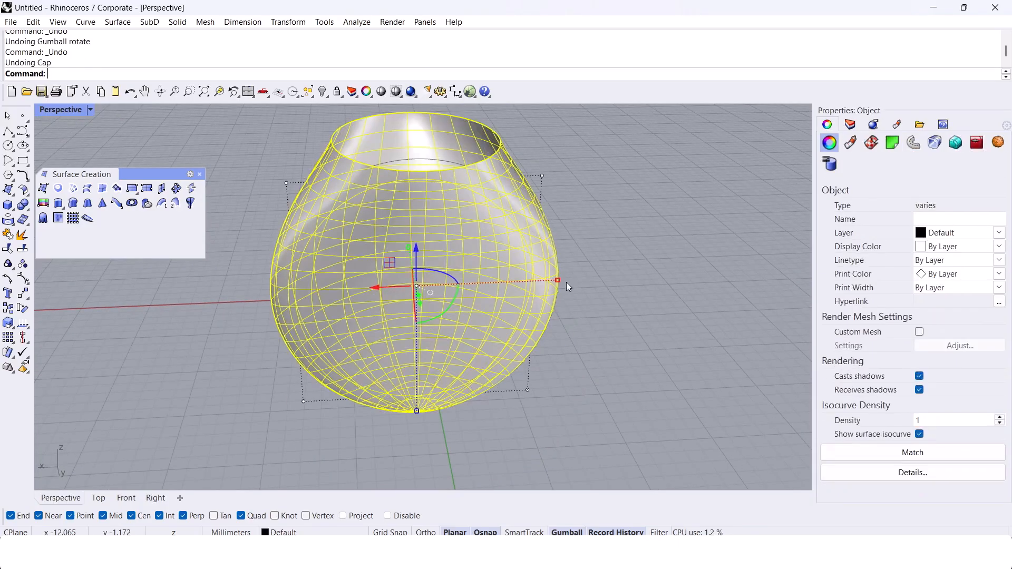
Step: Offset the open network surface 0.45 mm inward as a solid
right_drag(567, 257, 535, 310)
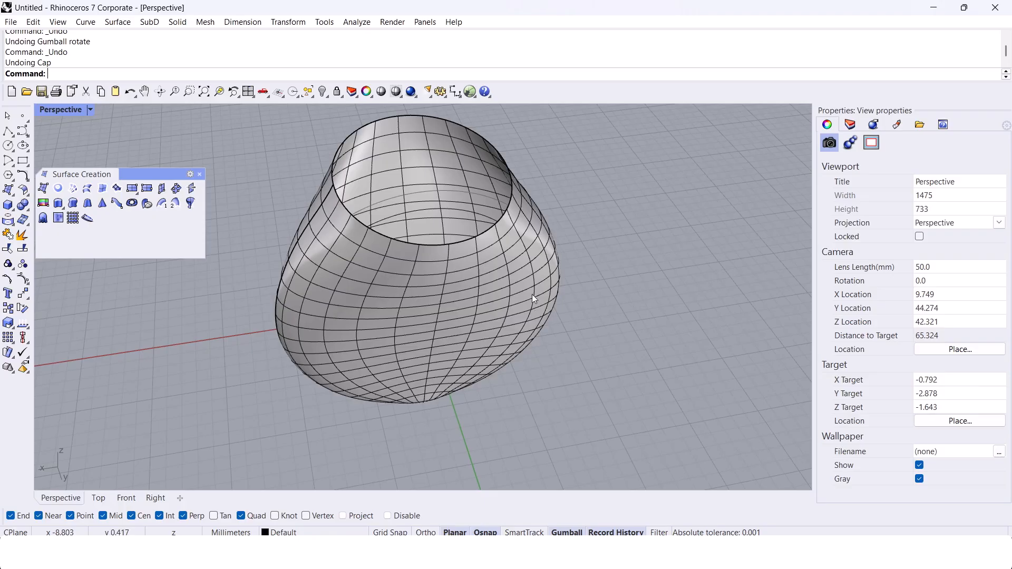
click(529, 285)
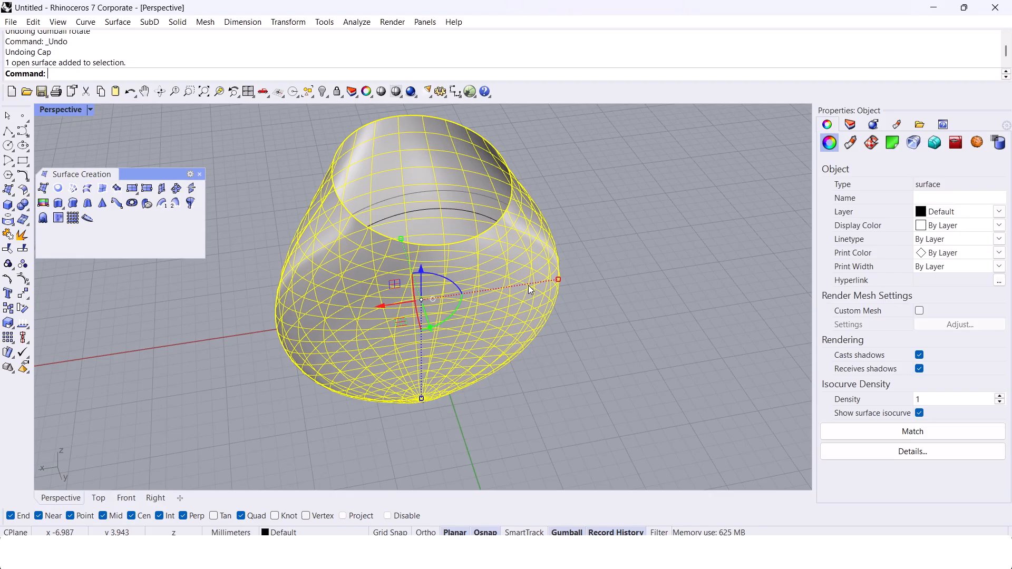
text(OffsetSrf)
key(Return)
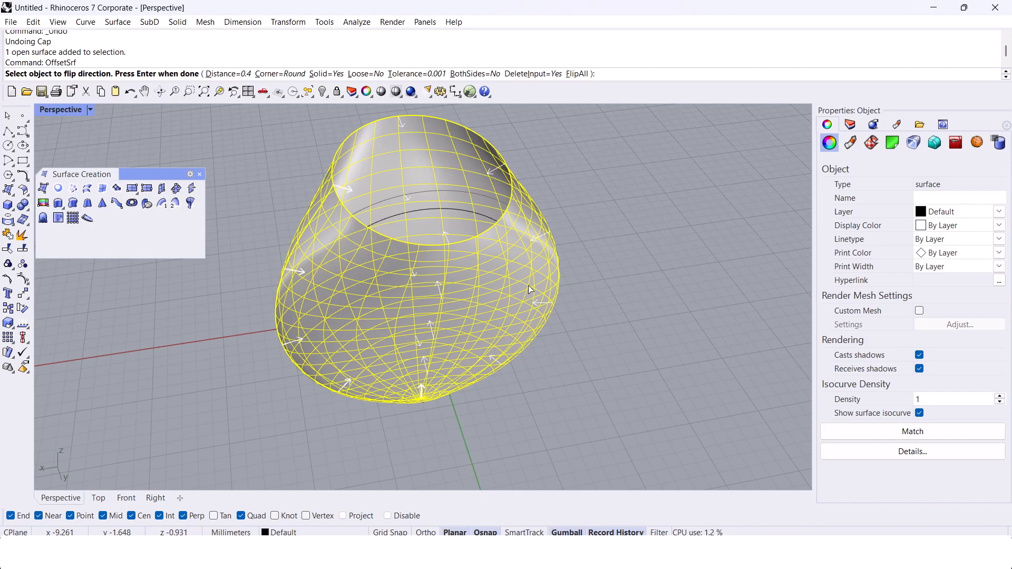
text(.45)
key(Return)
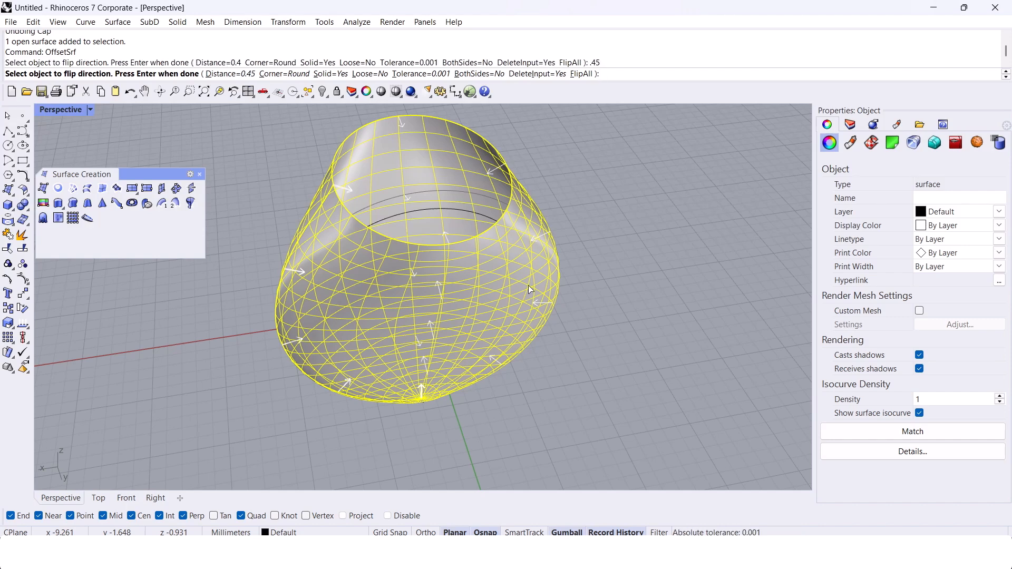
key(Return)
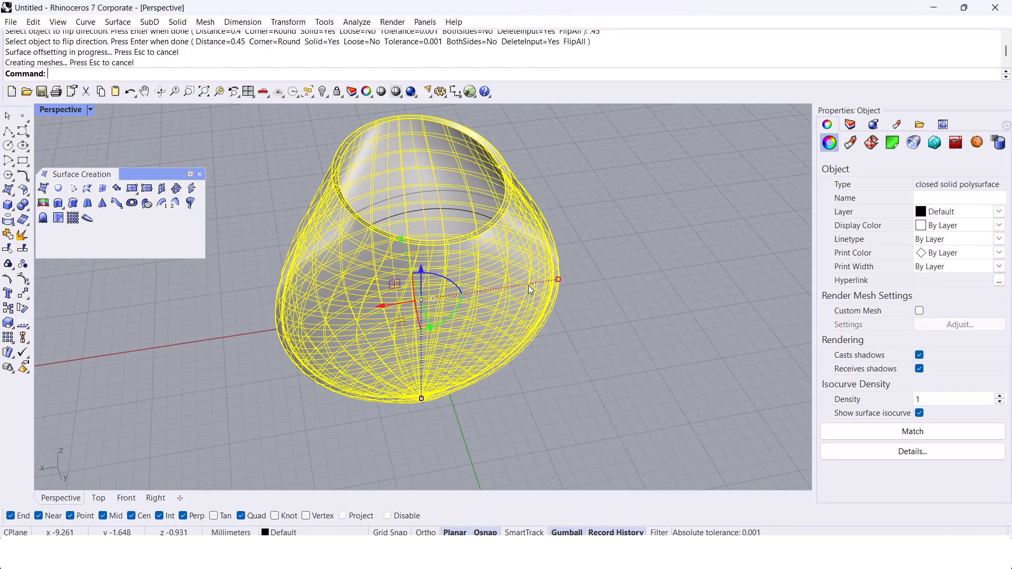
key(Escape)
Step: Extrude the finger-hole circle to both sides as an open surface through the ring body
right_drag(448, 227, 541, 209)
scroll(541, 211, up, 4)
right_drag(539, 263, 464, 290)
scroll(498, 316, down, 6)
scroll(451, 280, up, 4)
click(454, 269)
click(484, 301)
scroll(454, 270, down, 6)
text(ExtrudeCrv)
scroll(463, 303, up, 4)
key(Return)
click(555, 373)
click(611, 374)
right_drag(612, 374, 506, 311)
click(510, 411)
right_drag(510, 411, 420, 352)
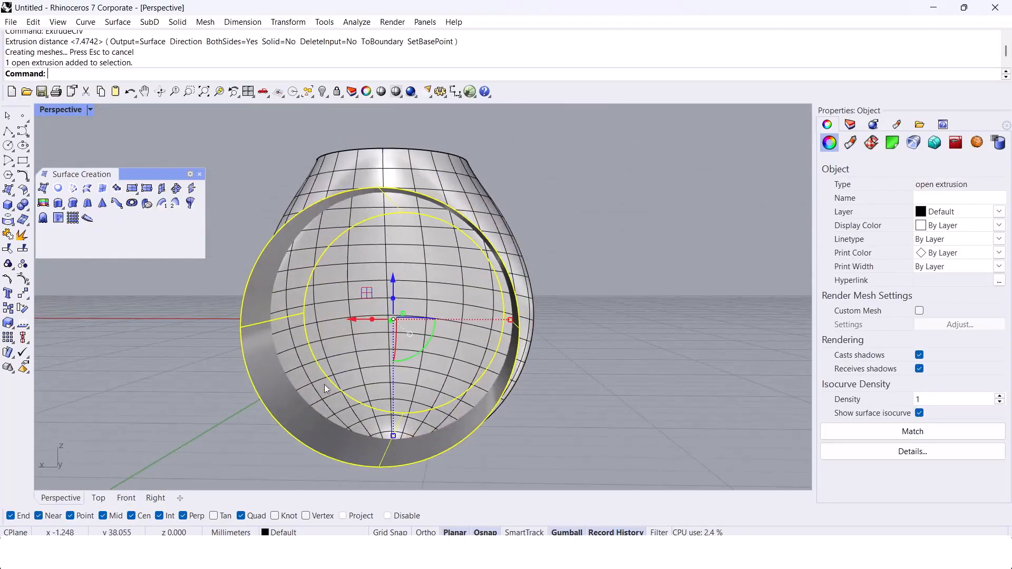
Step: Check the extruded cylinder's seam edge against the ring body and rotate the cylinder to reposition the seam
scroll(274, 337, up, 5)
key(Escape)
ctrl+shift+click(276, 334)
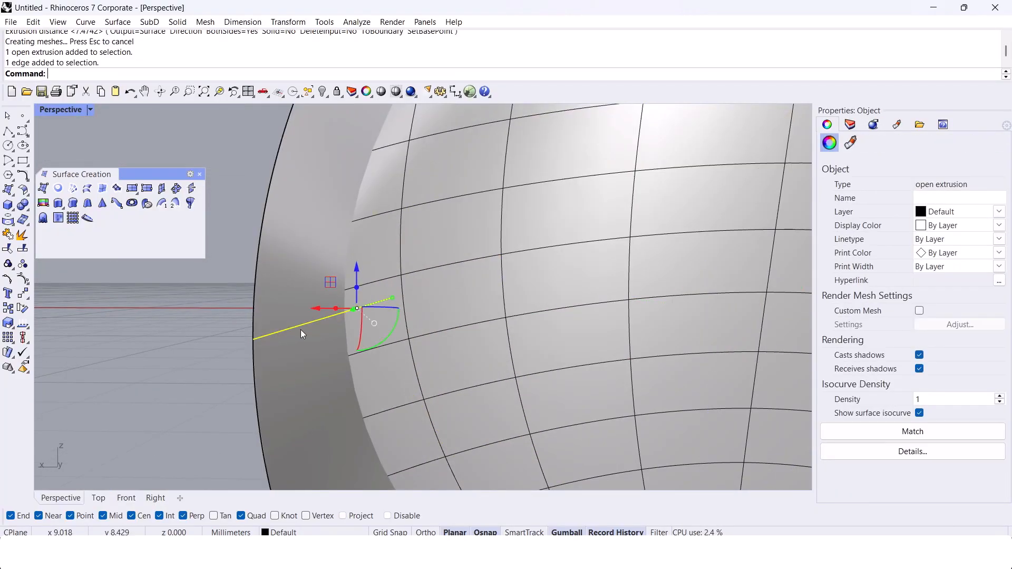
scroll(277, 334, down, 5)
right_drag(305, 331, 438, 361)
key(Escape)
click(505, 392)
right_drag(505, 391, 408, 348)
drag(396, 344, 412, 286)
key(Escape)
right_drag(414, 291, 496, 376)
Step: Cap the extruded cylinder and subtract it from the hollow ring body to open the finger hole
click(471, 368)
text(cap)
key(Return)
click(431, 252)
text(booleandifference)
key(Return)
click(426, 303)
Step: Duplicate and join the outer rim edges of the oval top and fill them with a planar surface
key(Return)
key(ctrl+h)
right_drag(445, 345, 499, 369)
scroll(421, 243, up, 8)
text(DupEdge)
key(Return)
click(448, 214)
key(Escape)
key(Return)
click(450, 210)
key(Return)
middle_click(499, 229)
click(500, 275)
text(PlanarSrf)
Step: Offset the planar top surface 0.45 mm downward as a solid plate
key(Return)
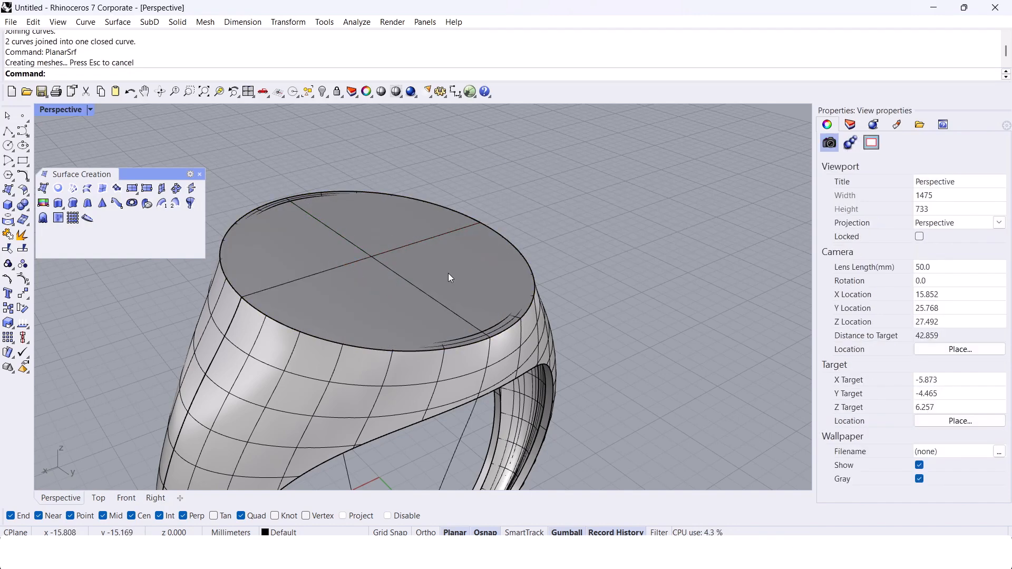
text(OffsetSrf)
key(Return)
text(f)
key(Return)
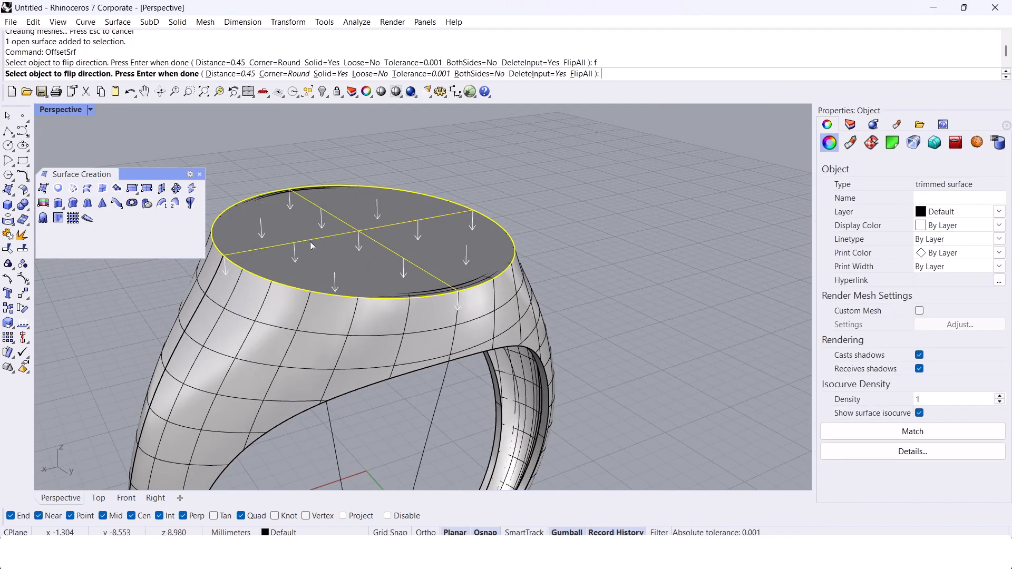
key(Return)
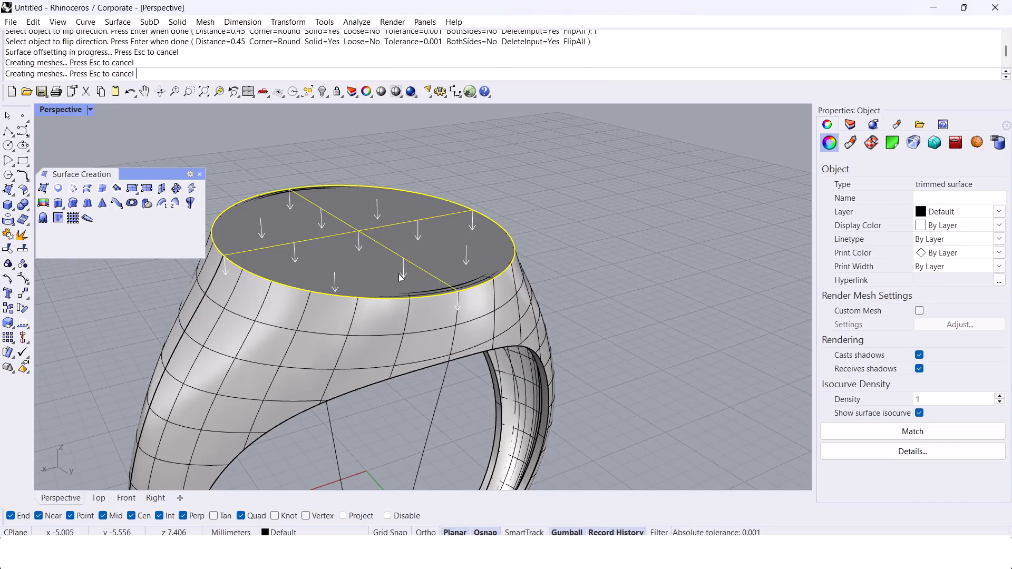
right_drag(400, 274, 583, 275)
Step: Examine the top plate, the hollow interior and the wall edges around the finger hole
scroll(425, 297, up, 3)
click(376, 234)
scroll(452, 262, down, 5)
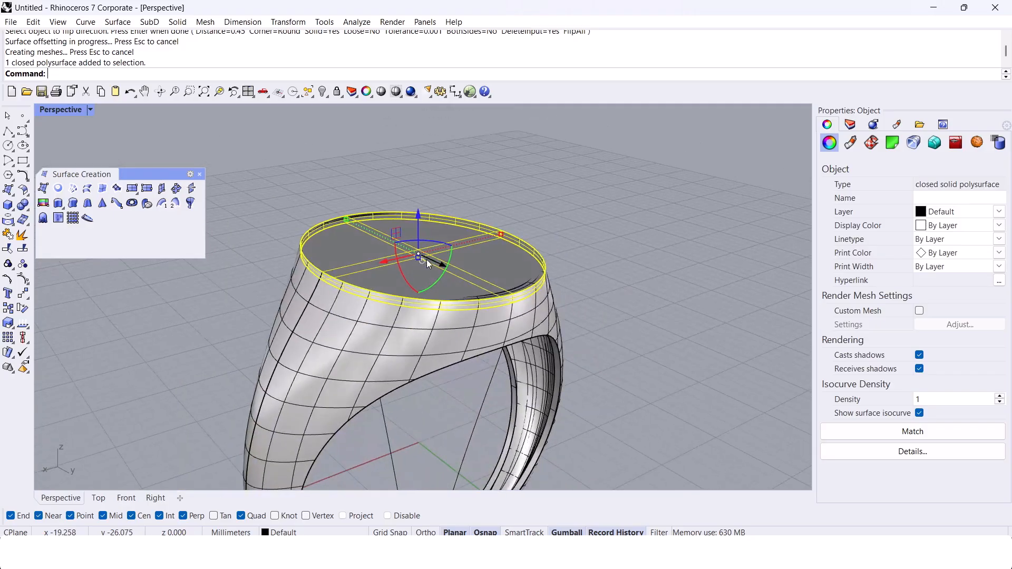
right_drag(444, 264, 399, 337)
scroll(407, 251, down, 5)
scroll(396, 390, up, 7)
right_drag(395, 390, 378, 363)
scroll(373, 337, down, 6)
scroll(373, 339, up, 5)
scroll(449, 349, down, 7)
right_drag(449, 349, 447, 411)
scroll(447, 324, up, 6)
right_drag(447, 324, 534, 269)
scroll(537, 270, up, 6)
click(627, 311)
right_drag(627, 311, 567, 282)
scroll(564, 281, up, 9)
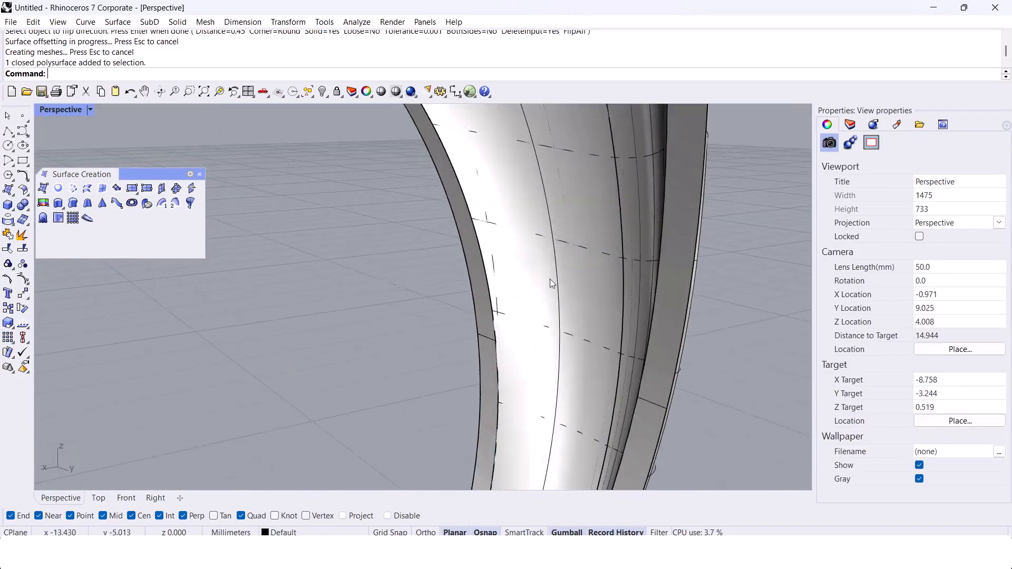
scroll(501, 268, down, 8)
right_drag(501, 268, 494, 235)
scroll(491, 236, up, 4)
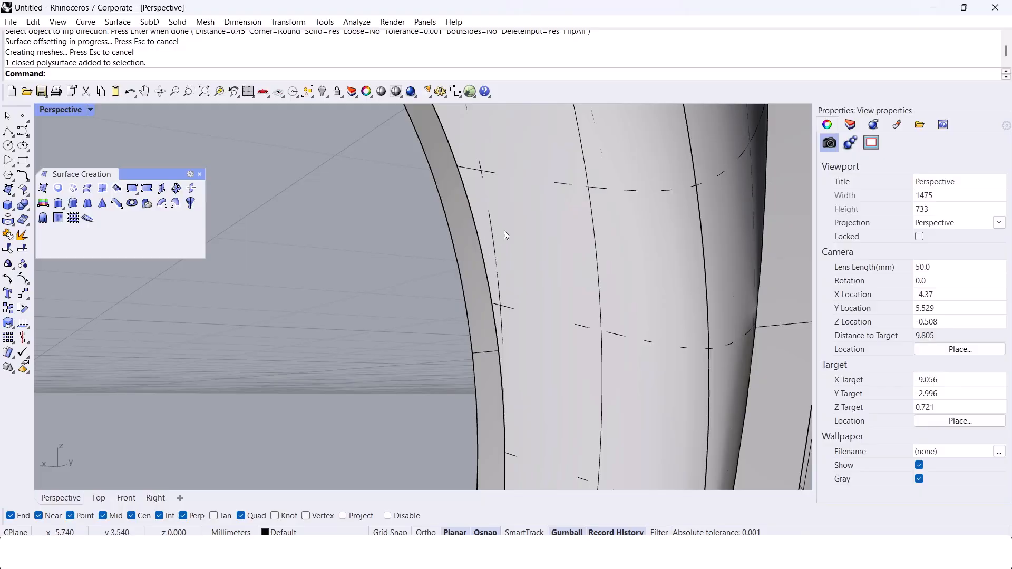
scroll(510, 241, down, 8)
right_drag(518, 234, 472, 354)
right_drag(391, 287, 529, 283)
Step: Undo the top plate, finger-hole cut, extrusion and solid offset, keeping the open network surface
key(ctrl+z)
key(ctrl+z)
key(ctrl+z)
key(ctrl+z)
scroll(529, 260, down, 6)
key(ctrl+z)
key(ctrl+z)
key(ctrl+z)
key(ctrl+z)
key(ctrl+z)
key(ctrl+z)
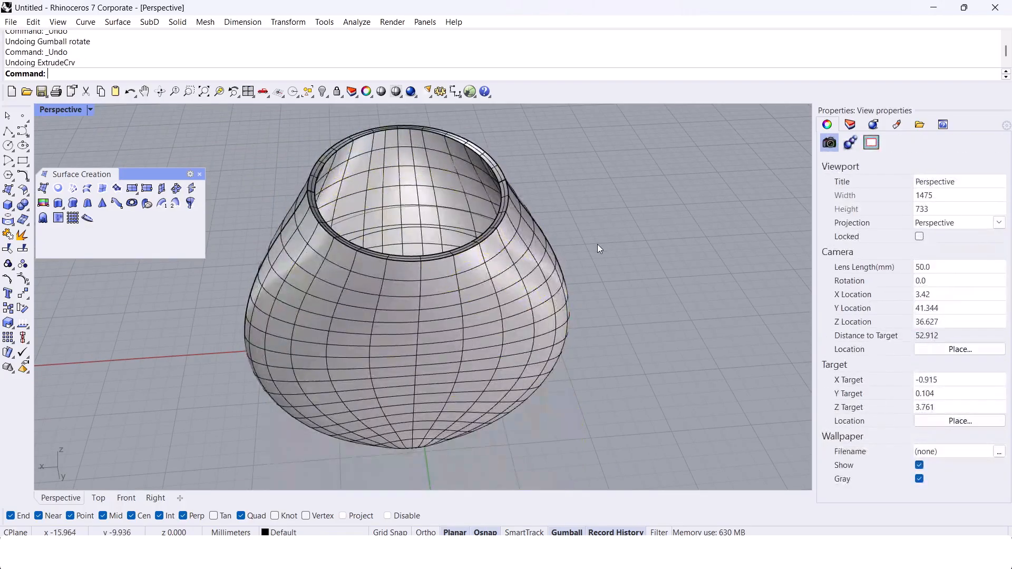
key(ctrl+y)
right_drag(613, 234, 654, 231)
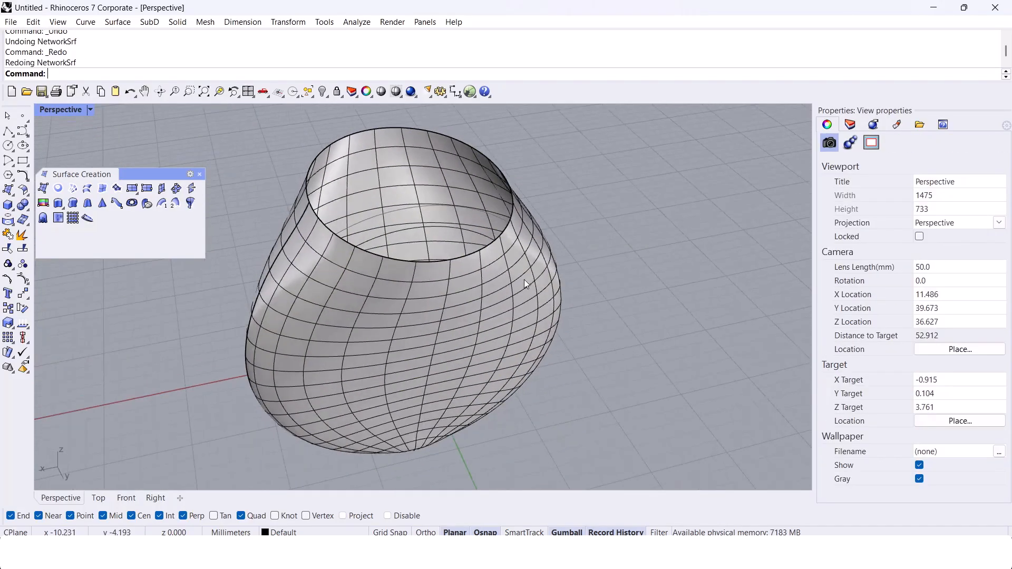
Step: Turn off the network surface's isocurve display and copy the surface to the clipboard
click(524, 279)
click(920, 414)
click(561, 321)
click(504, 300)
right_drag(504, 300, 502, 248)
scroll(516, 315, up, 4)
scroll(517, 316, down, 3)
scroll(596, 267, up, 4)
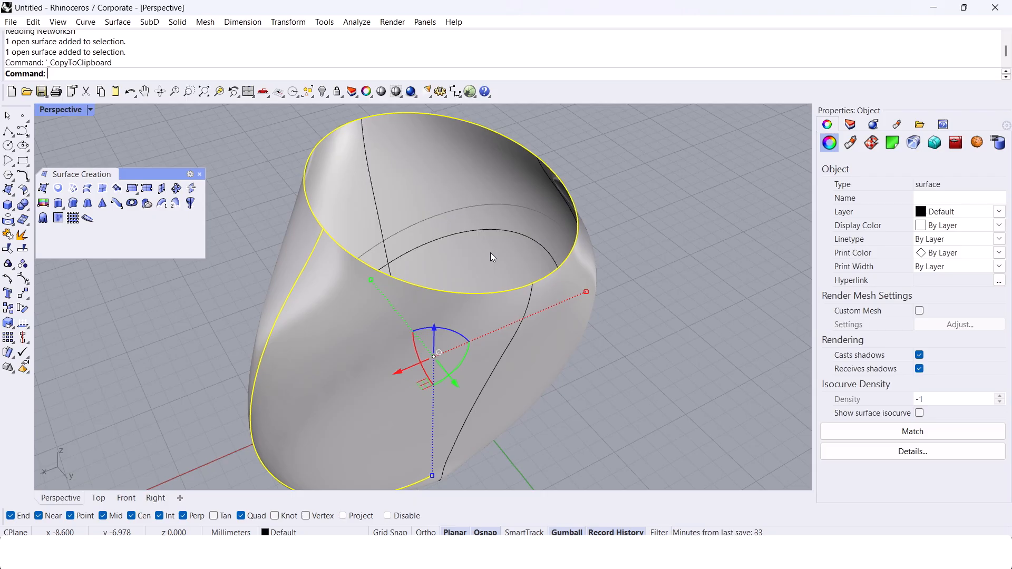
Step: Offset the network surface 0.45 mm inward as a solid and paste the copied original surface in place
shift+right_drag(485, 257, 470, 252)
key(Escape)
click(501, 187)
text(Of)
key(Return)
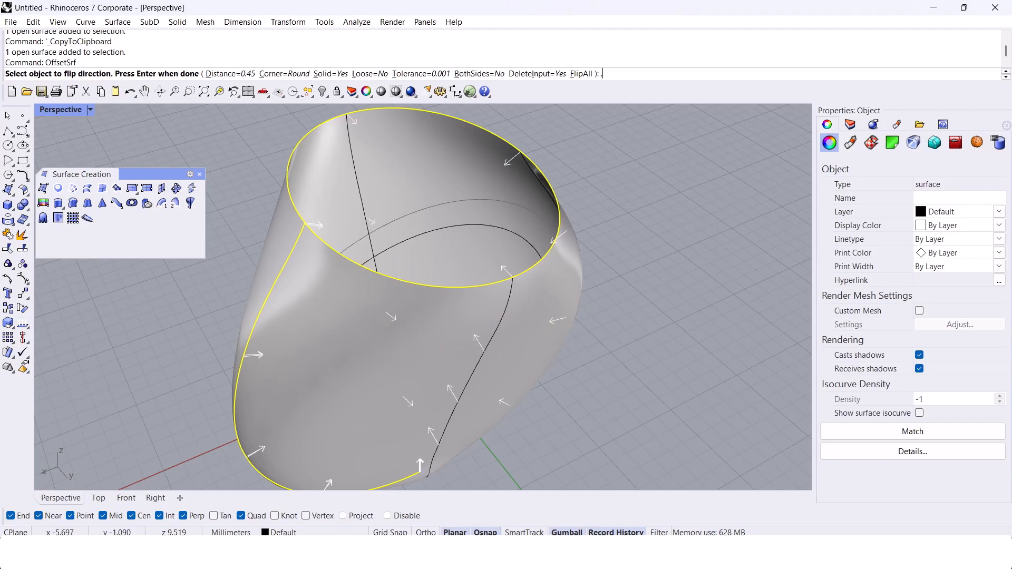
key(Return)
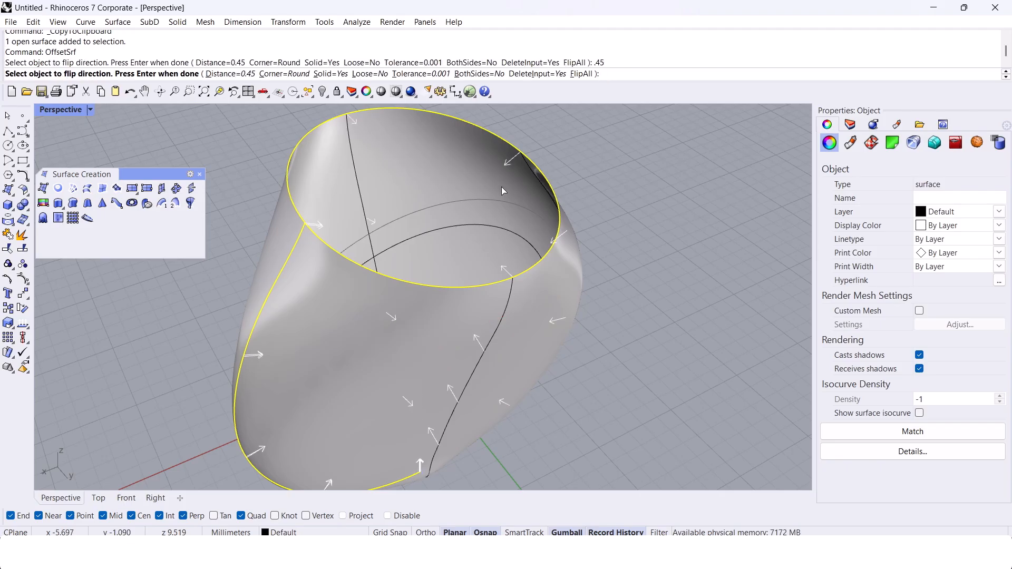
key(Return)
key(Escape)
key(ctrl+v)
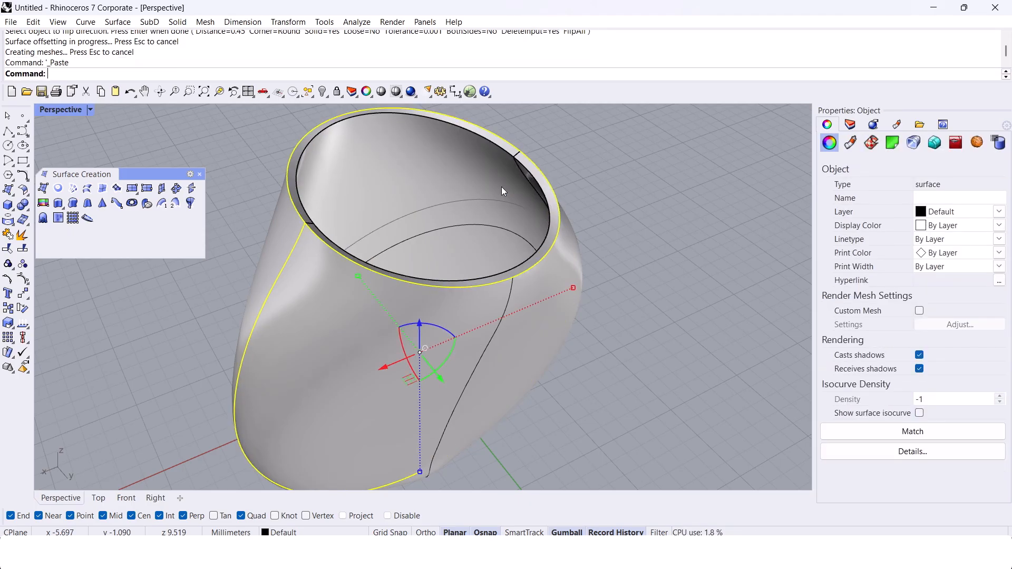
Step: Lock the 0.45 mm offset solid and offset the pasted network surface 0.6 mm inward as a solid
click(502, 186)
key(ctrl+l)
right_drag(477, 286, 385, 289)
click(375, 336)
text(offsetsrf)
key(Return)
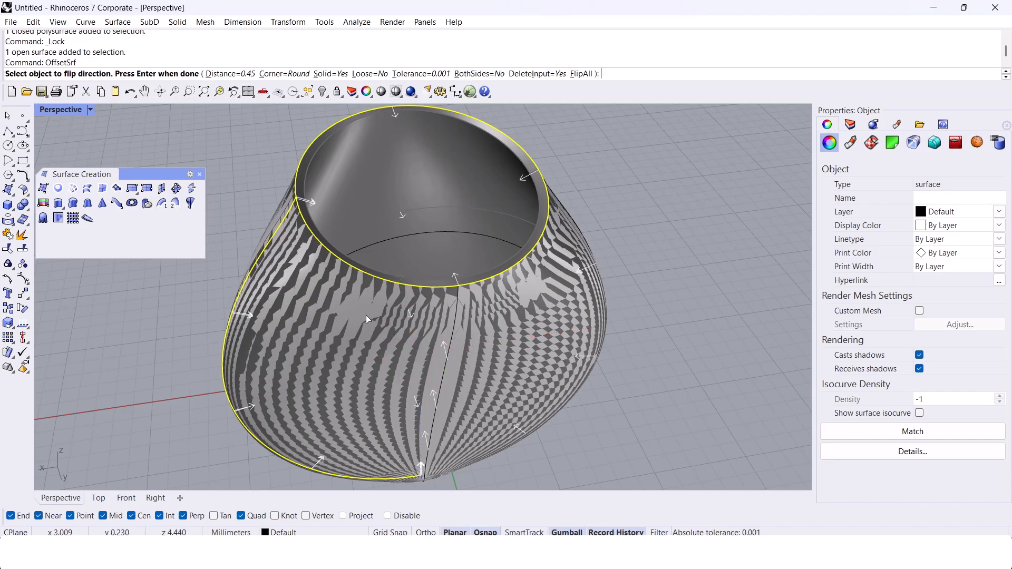
text(.6)
key(Return)
key(Return)
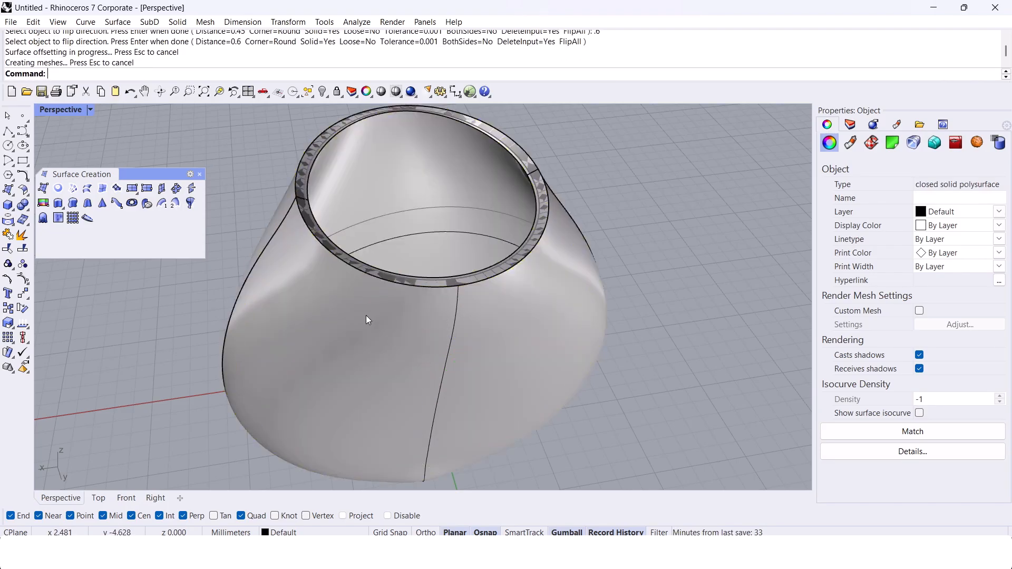
key(Escape)
Step: Extrude the finger-hole curve through the ring and trim the 0.6 mm offset solid with the extrusion
right_drag(403, 213, 379, 235)
scroll(379, 236, up, 4)
click(379, 236)
scroll(399, 265, down, 7)
right_drag(403, 282, 540, 340)
text(tr)
key(Return)
click(611, 303)
right_drag(617, 298, 559, 264)
scroll(464, 299, up, 4)
click(480, 295)
right_drag(463, 299, 428, 279)
drag(426, 378, 454, 340)
right_drag(454, 340, 401, 233)
key(Escape)
Step: Offset the closed finger-hole curve outward with a distance of 0.5 mm
click(451, 191)
text(OffsetSrf)
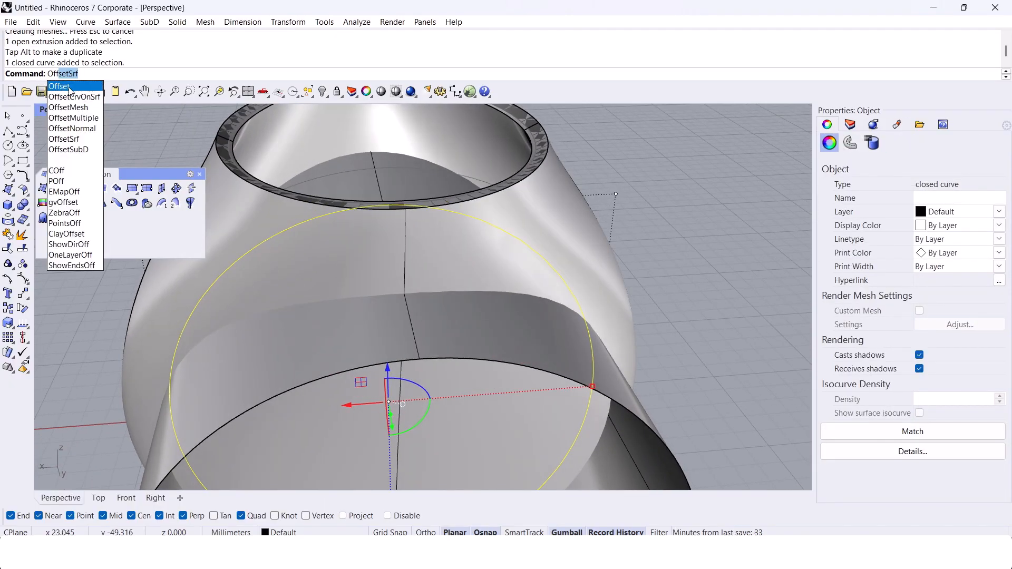
click(67, 85)
mouse_move(275, 161)
right_down()
mouse_move(286, 190)
mouse_move(278, 181)
right_up()
text(.5)
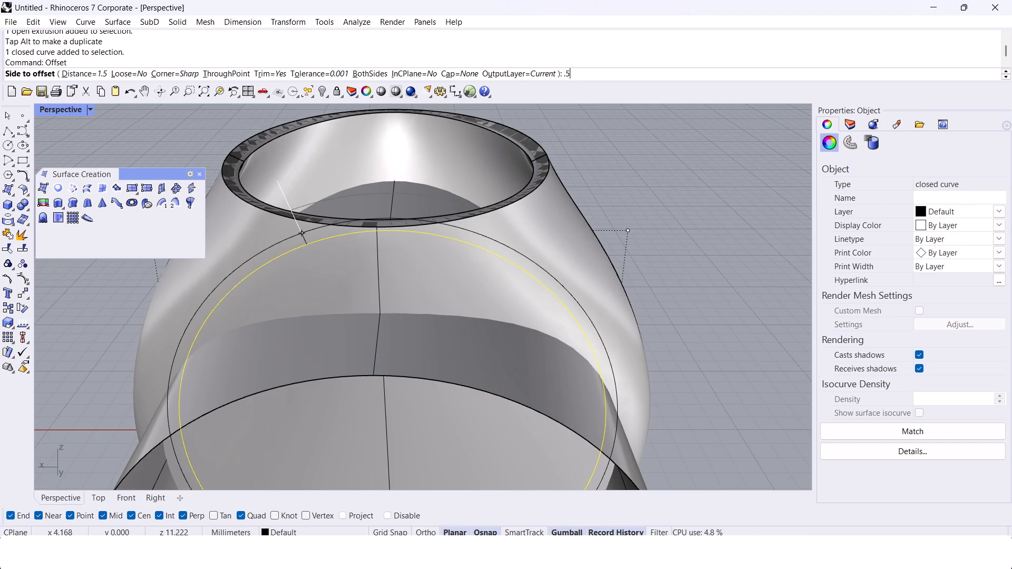
Step: Finish the outward finger-hole offset and extrude the resulting closed curve through the ring
click(302, 233)
right_drag(299, 207, 444, 258)
click(384, 263)
text(Extru)
scroll(383, 261, down, 5)
text(deCrv)
key(Return)
click(641, 352)
right_drag(640, 350, 431, 230)
click(529, 308)
scroll(493, 267, up, 2)
click(494, 268)
click(518, 252)
click(474, 274)
key(Escape)
scroll(448, 285, down, 6)
scroll(441, 308, up, 3)
Step: Unlock the locked objects and select the two overlapping offset solids that form the ring body
text(Unlock)
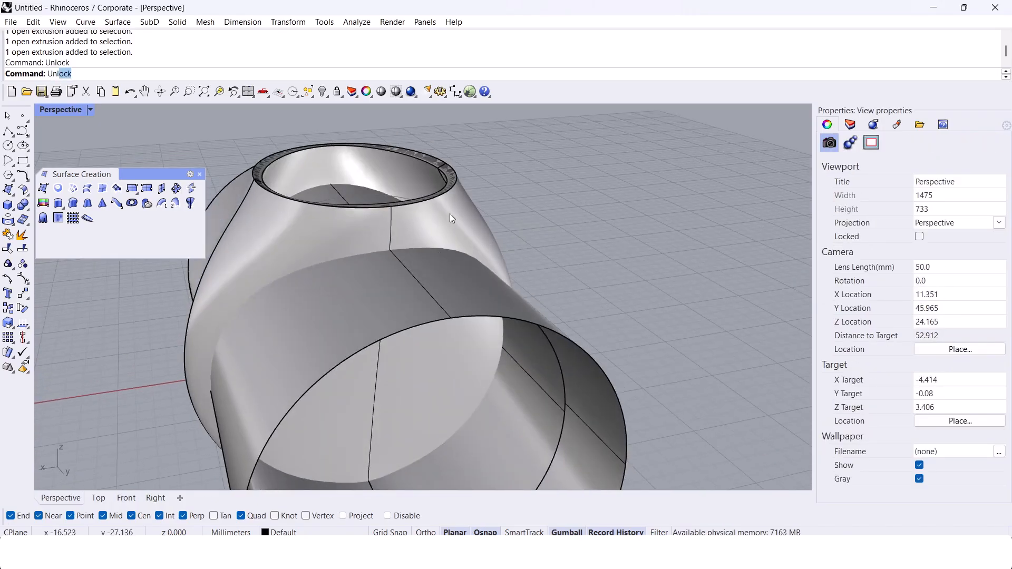
key(Return)
scroll(458, 210, up, 4)
click(449, 206)
right_click(448, 207)
click(448, 207)
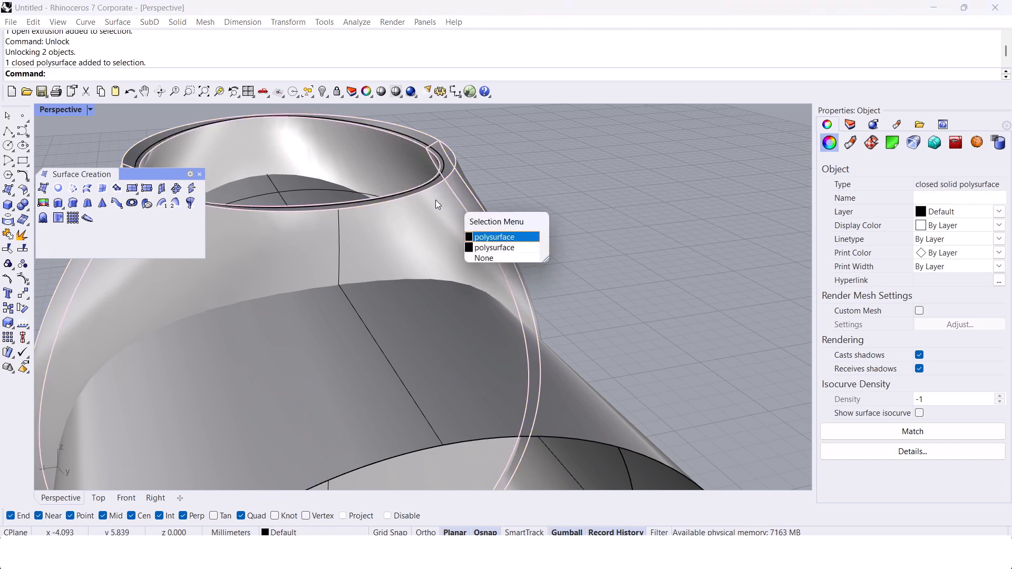
click(507, 243)
key(Escape)
right_drag(507, 242, 482, 248)
click(474, 233)
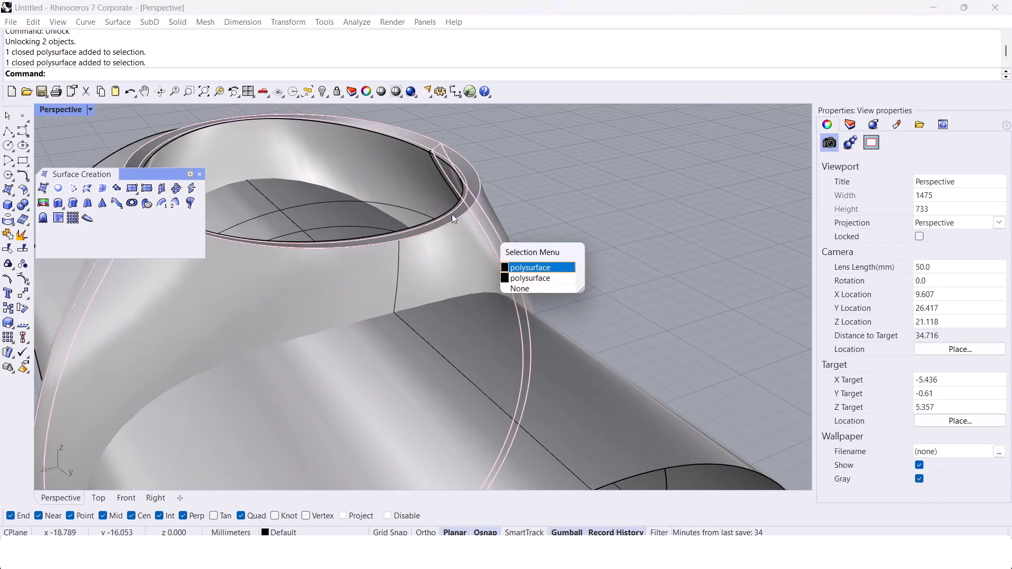
right_click(473, 233)
shift+click(416, 172)
scroll(392, 182, down, 4)
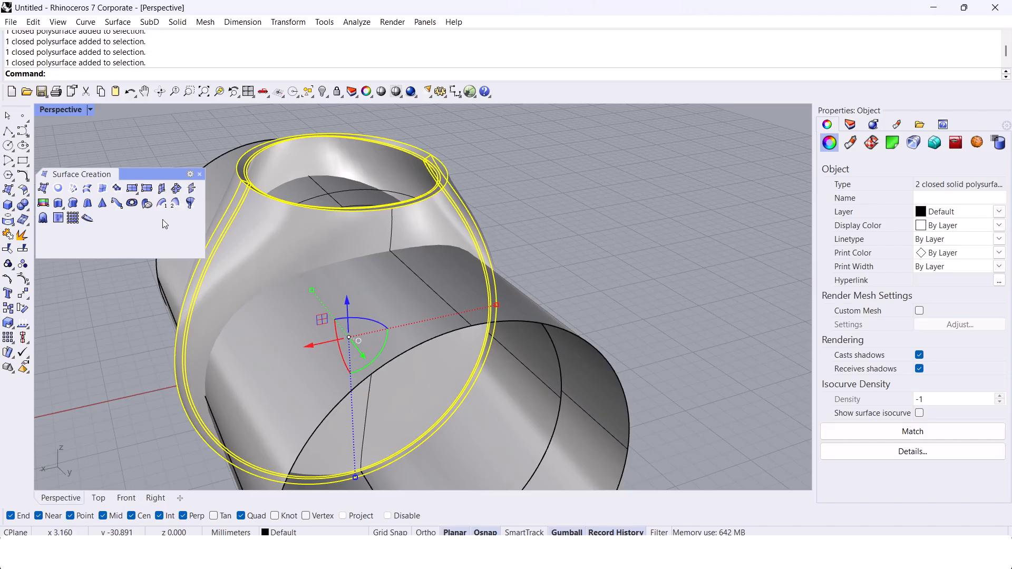
Step: Boolean split the two ring solids with both finger-hole extrusions, deleting the input objects
click(27, 210)
click(38, 111)
click(510, 287)
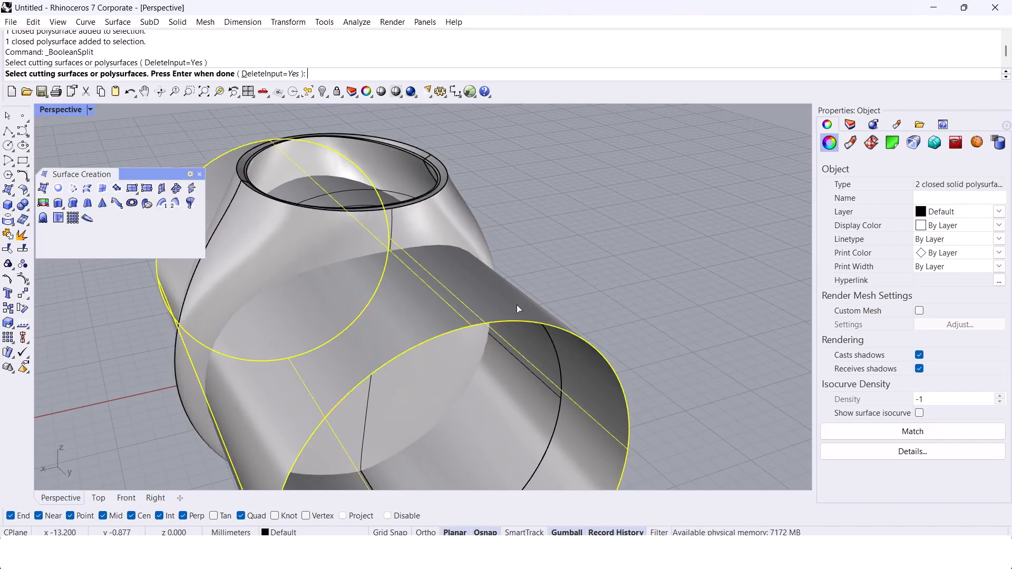
right_drag(532, 369, 540, 336)
click(540, 337)
mouse_move(506, 260)
right_down()
mouse_move(474, 227)
mouse_move(506, 245)
right_up()
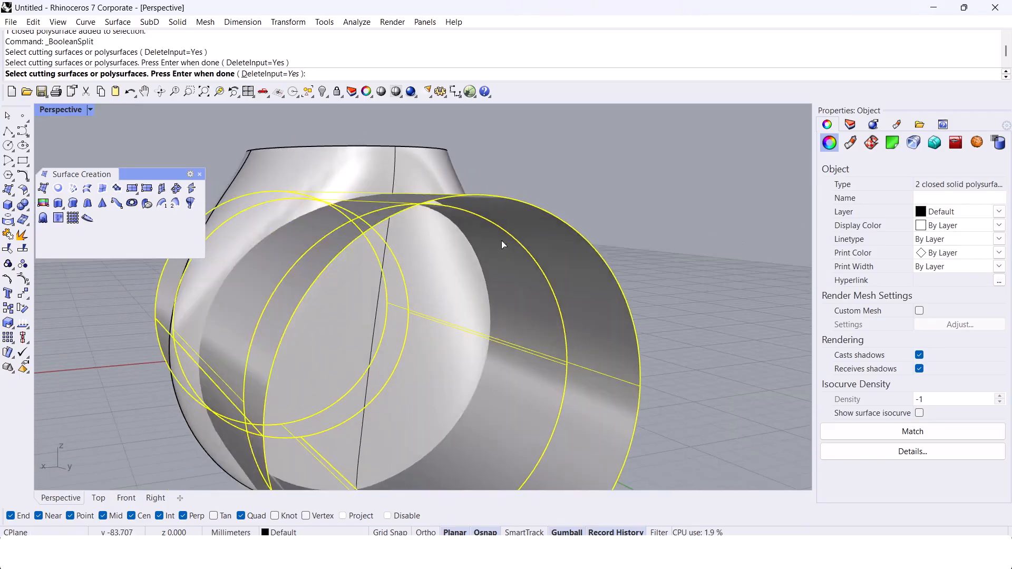
key(Return)
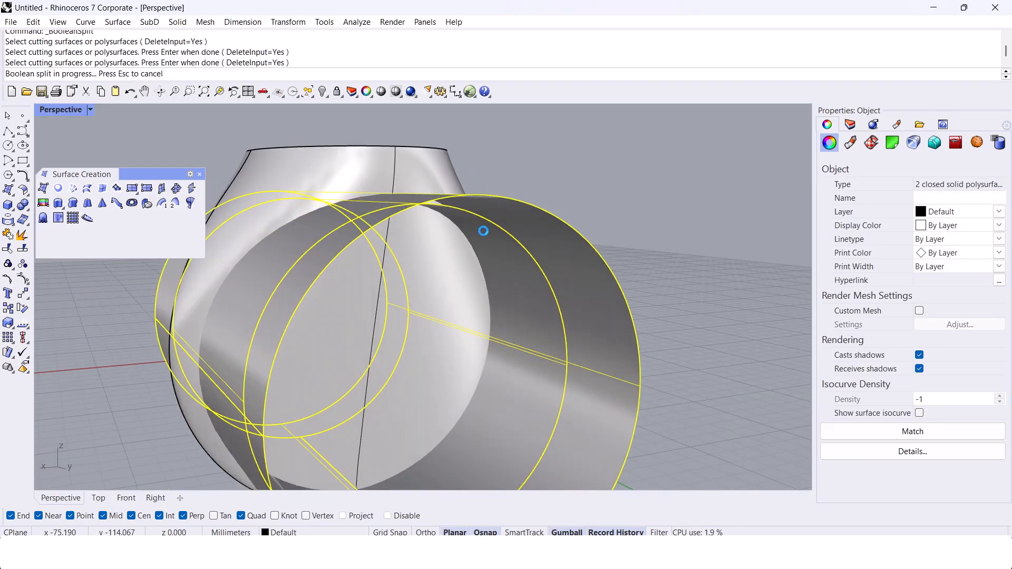
Step: Delete the finger-hole extrusions and the unwanted pieces split off inside the finger hole
click(515, 274)
key(Delete)
click(557, 264)
key(Delete)
right_drag(527, 251, 464, 288)
click(454, 291)
click(453, 291)
right_click(453, 291)
key(Delete)
click(435, 289)
key(Delete)
click(429, 295)
key(Delete)
Step: Select the two thin split solids along the edges of the finger hole and lock them
scroll(470, 296, up, 8)
click(480, 300)
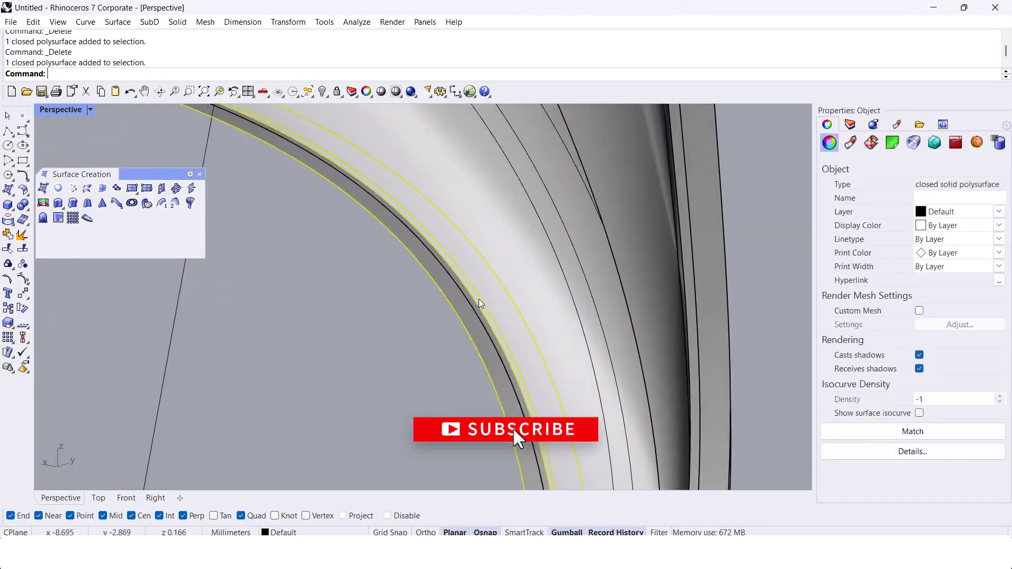
scroll(480, 304, down, 8)
scroll(551, 291, up, 7)
shift+click(517, 278)
scroll(517, 278, down, 7)
right_drag(537, 323, 483, 273)
scroll(520, 280, up, 6)
scroll(470, 280, down, 5)
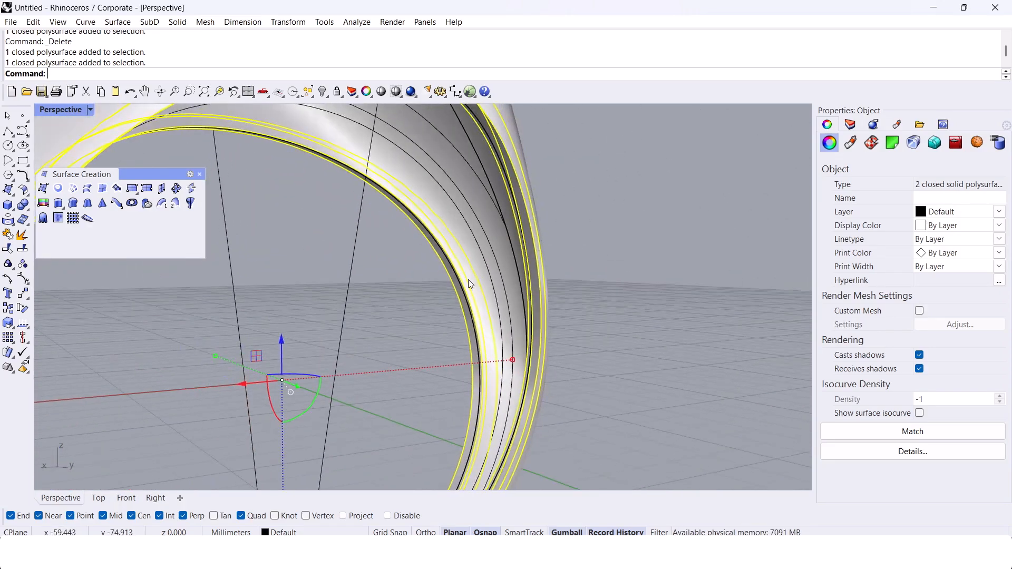
key(ctrl+l)
scroll(468, 279, down, 5)
right_drag(468, 280, 483, 274)
Step: Delete the leftover split pieces around the locked finger-hole solids
text(R)
key(Return)
scroll(526, 184, up, 6)
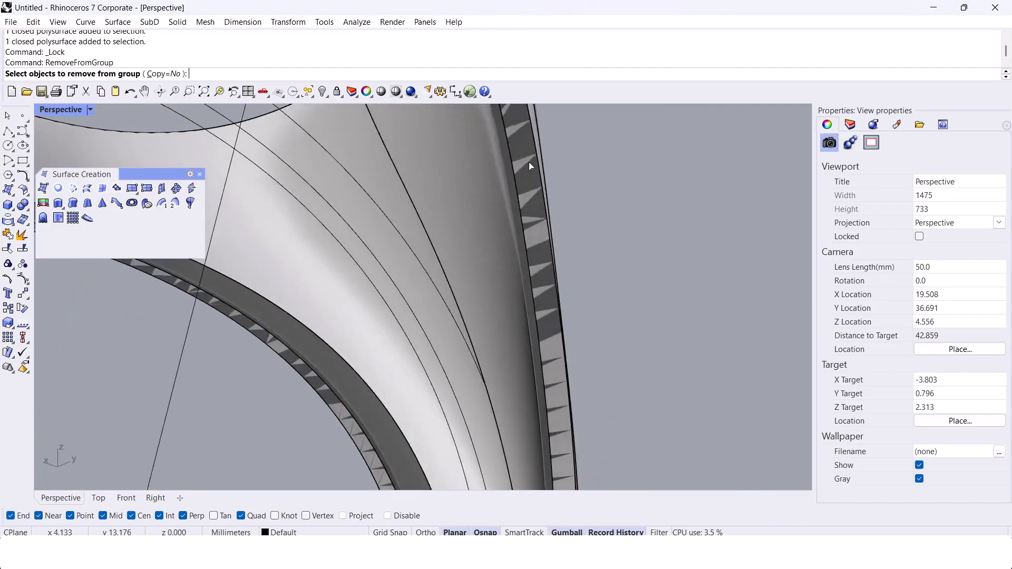
click(525, 183)
key(Delete)
scroll(525, 184, down, 8)
scroll(296, 277, up, 8)
key(Return)
click(295, 279)
key(Return)
key(Delete)
scroll(296, 279, down, 8)
right_drag(296, 279, 428, 169)
click(438, 232)
scroll(437, 232, down, 7)
scroll(474, 191, up, 6)
scroll(436, 228, down, 5)
key(Delete)
scroll(528, 264, up, 6)
scroll(536, 254, down, 6)
Step: Unlock the two finger-hole edge solids and move them to Layer 02
text(Unlock)
key(Return)
scroll(457, 218, down, 4)
scroll(495, 257, up, 6)
click(495, 257)
shift+click(457, 281)
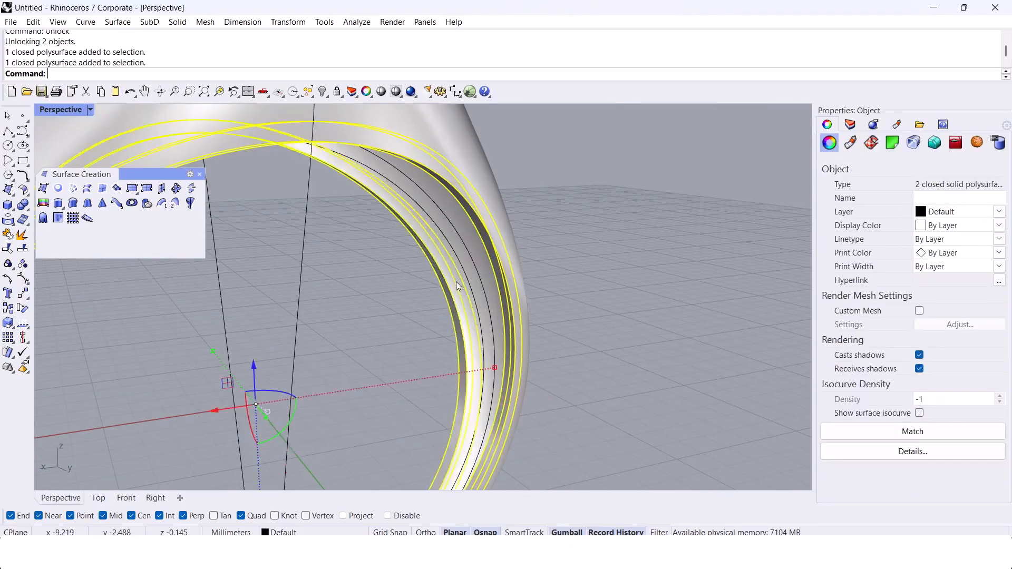
click(850, 126)
right_click(894, 196)
click(917, 411)
Step: Change the colour of Layer 02 to red
click(953, 189)
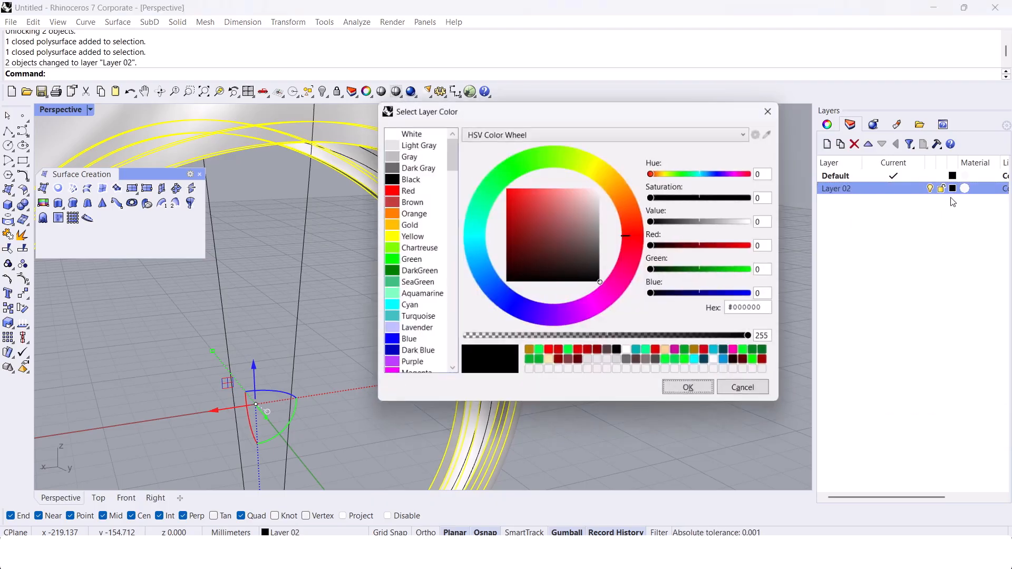
click(687, 394)
click(662, 364)
right_drag(653, 354, 592, 306)
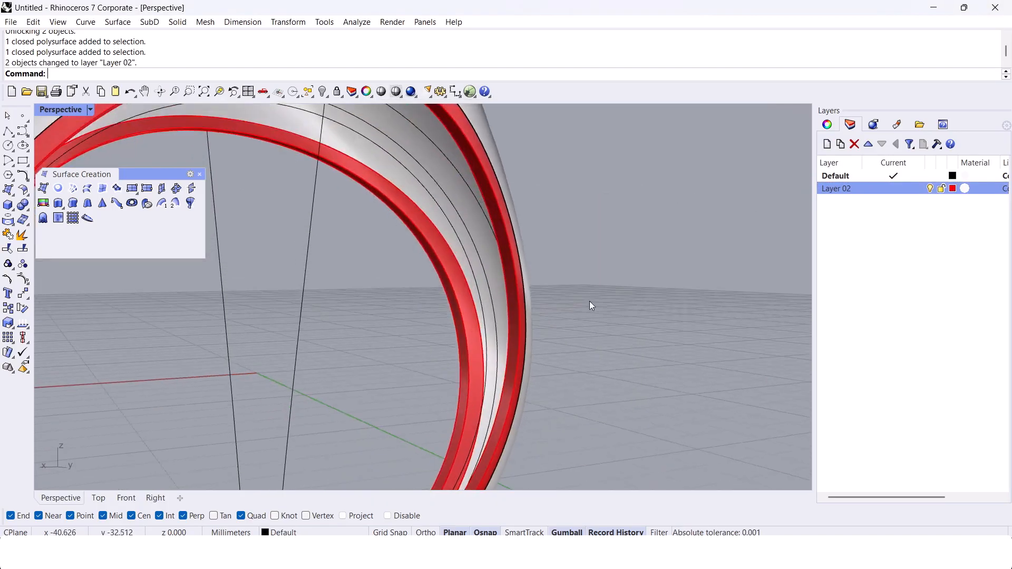
Step: Measure the length of a short wall-thickness edge on the ring
scroll(592, 305, down, 3)
right_drag(635, 246, 594, 248)
scroll(610, 229, up, 4)
scroll(610, 228, down, 4)
scroll(506, 143, up, 6)
scroll(587, 199, up, 2)
text(Length)
key(Return)
click(533, 203)
key(Return)
scroll(530, 204, down, 5)
right_drag(530, 204, 522, 175)
scroll(491, 207, up, 3)
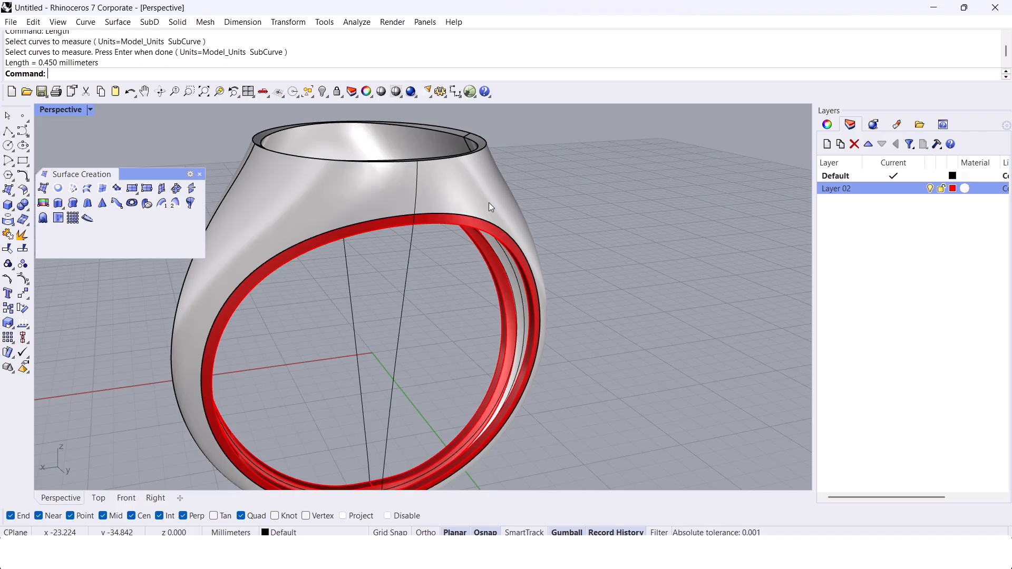
Step: Hide the two curves running through the middle of the ring
scroll(474, 203, down, 5)
drag(431, 280, 367, 311)
key(ctrl+h)
Step: In the Front view, draw a slanted line from the origin down past the ring's lower band
scroll(373, 383, up, 5)
right_drag(372, 385, 413, 223)
scroll(404, 296, up, 3)
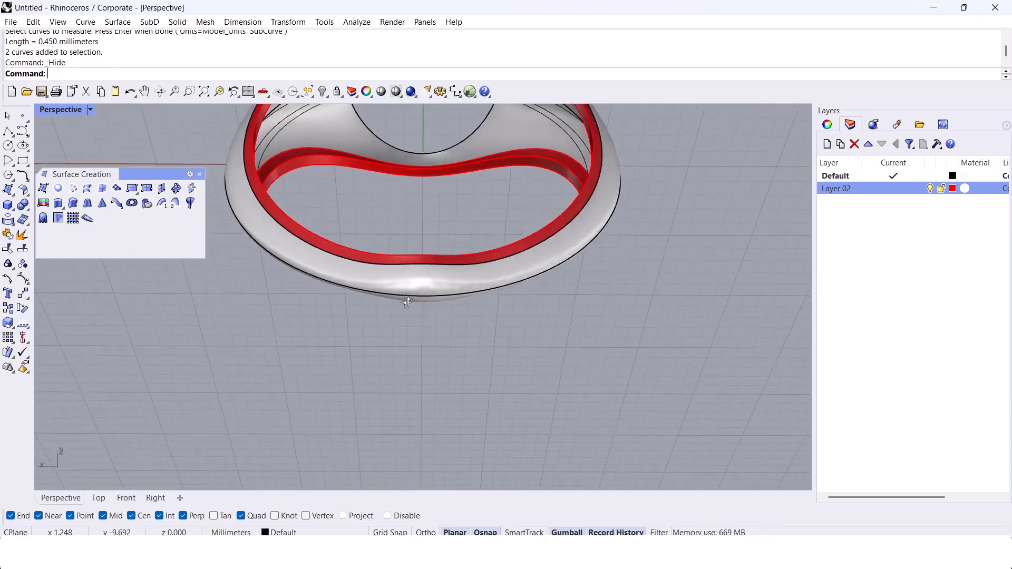
right_drag(404, 296, 439, 408)
click(133, 500)
scroll(427, 311, up, 3)
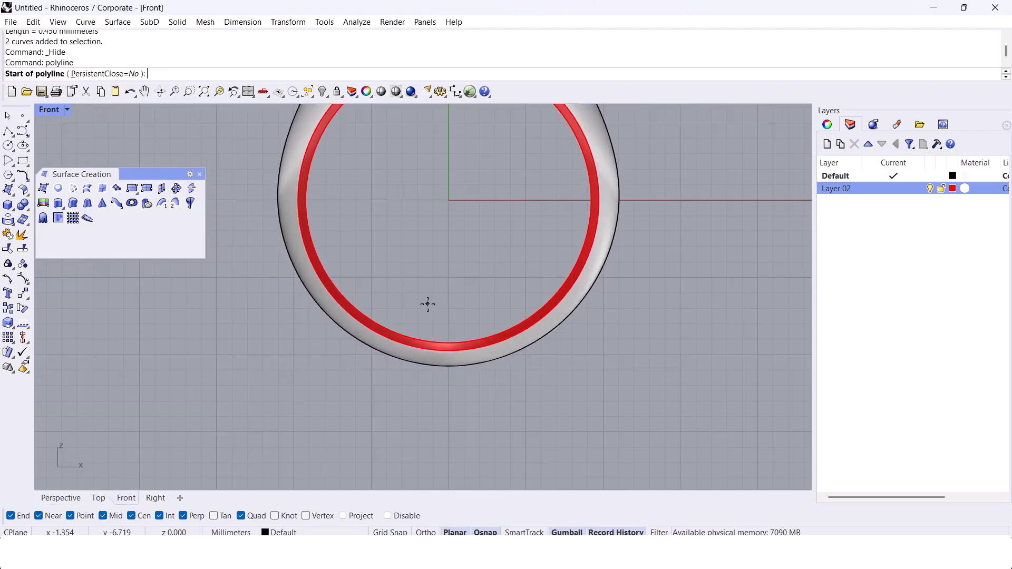
key(Return)
click(367, 395)
key(Return)
Step: Mirror the slanted line about the vertical axis through the origin
drag(416, 386, 330, 375)
text(Mirror)
key(Return)
text(0)
key(Return)
shift+click(485, 452)
Step: Extrude both slanted lines in the Perspective view into cutting surfaces that cross the ring's lower band
click(72, 498)
right_drag(337, 387, 395, 368)
drag(486, 234, 400, 282)
right_drag(403, 295, 463, 340)
text(Extr)
mouse_move(485, 366)
mouse_down()
mouse_move(453, 335)
mouse_move(484, 372)
mouse_up()
right_drag(540, 416, 440, 354)
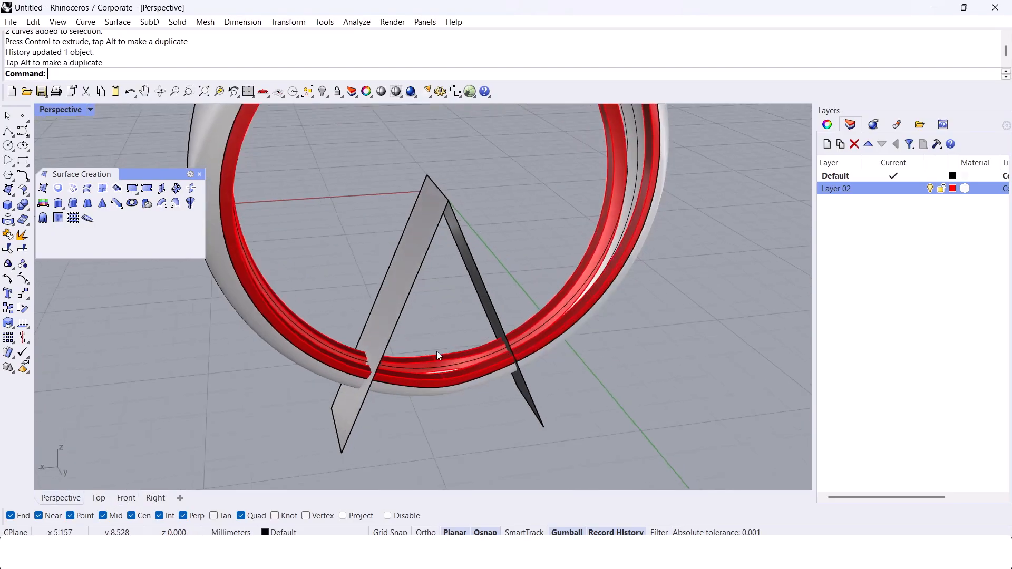
Step: Trim away the lower part of the ring between the two slanted surfaces, and delete those cutting surfaces
scroll(443, 364, up, 3)
drag(533, 239, 318, 167)
right_drag(356, 307, 329, 319)
text(Trim)
key(Return)
click(319, 370)
click(364, 338)
click(375, 369)
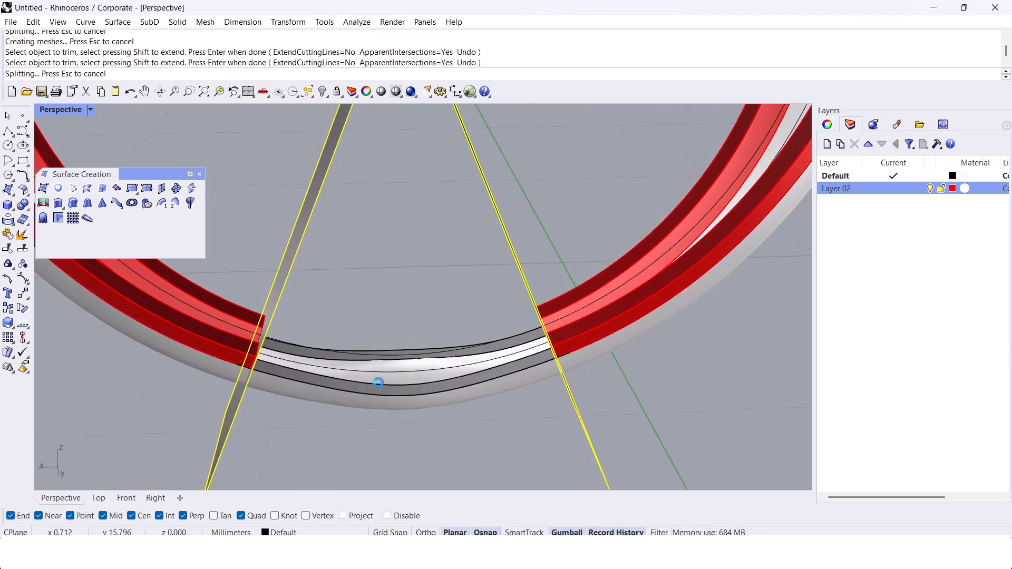
click(381, 391)
key(Return)
right_drag(383, 397, 330, 353)
key(Delete)
Step: Cap the open cut ends of the trimmed ring parts
scroll(258, 312, up, 4)
click(252, 302)
shift+click(252, 279)
click(249, 294)
scroll(222, 340, down, 4)
text(Cap)
key(Return)
Step: Duplicate the outer profile edges at one cut end of the ring and join them into one section curve
click(434, 375)
right_drag(433, 375, 547, 323)
scroll(549, 345, up, 8)
scroll(578, 326, up, 5)
scroll(552, 328, down, 10)
text(DupEdge)
key(Return)
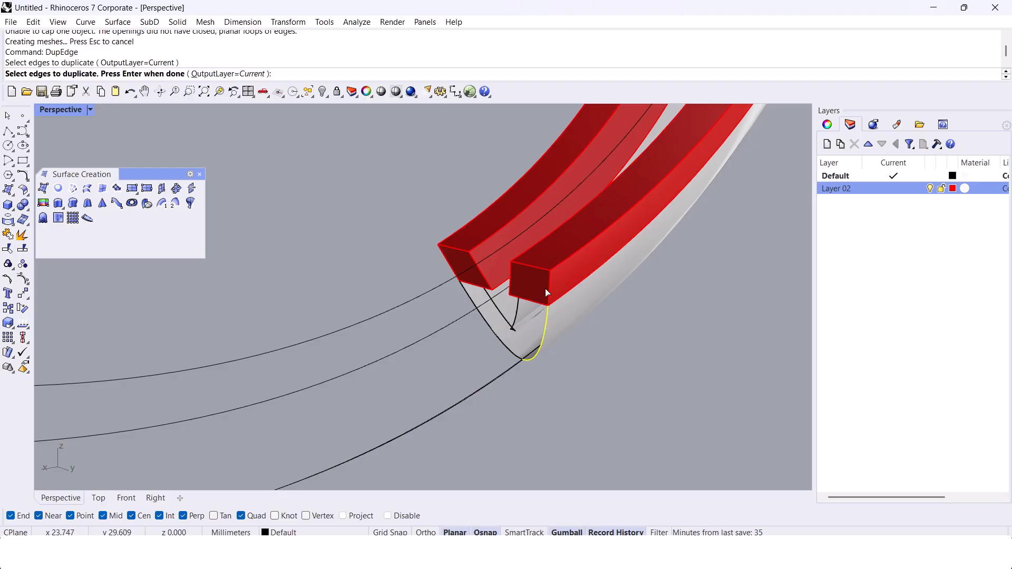
click(549, 296)
key(Return)
key(ctrl+j)
Step: Rebuild the joined section curve with 30 points at degree 3, deleting the input curve
text(Rebuild)
key(Return)
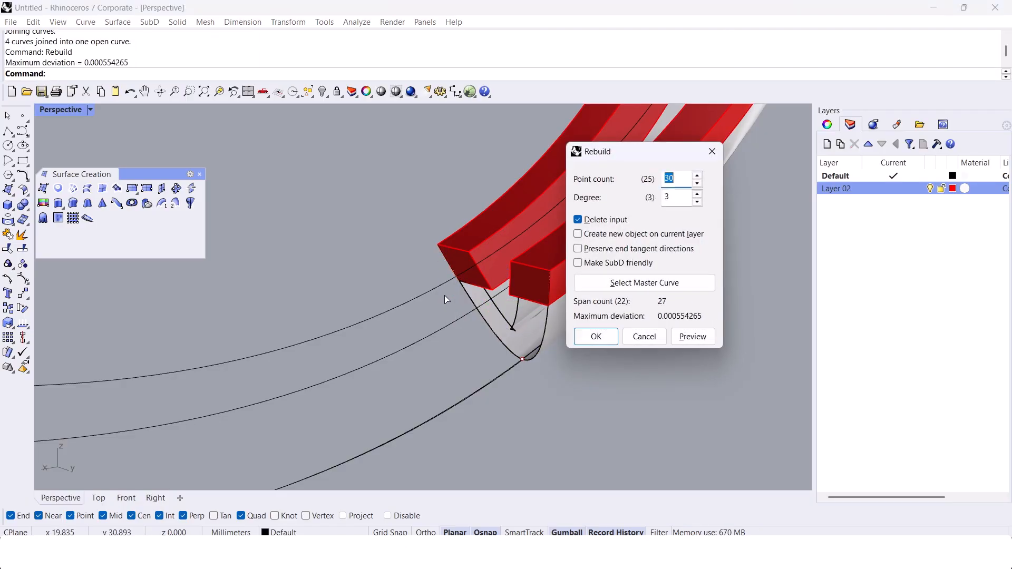
key(Return)
Step: Duplicate the outer profile edges at the opposite cut end and join them into a second section curve
right_drag(446, 299, 372, 338)
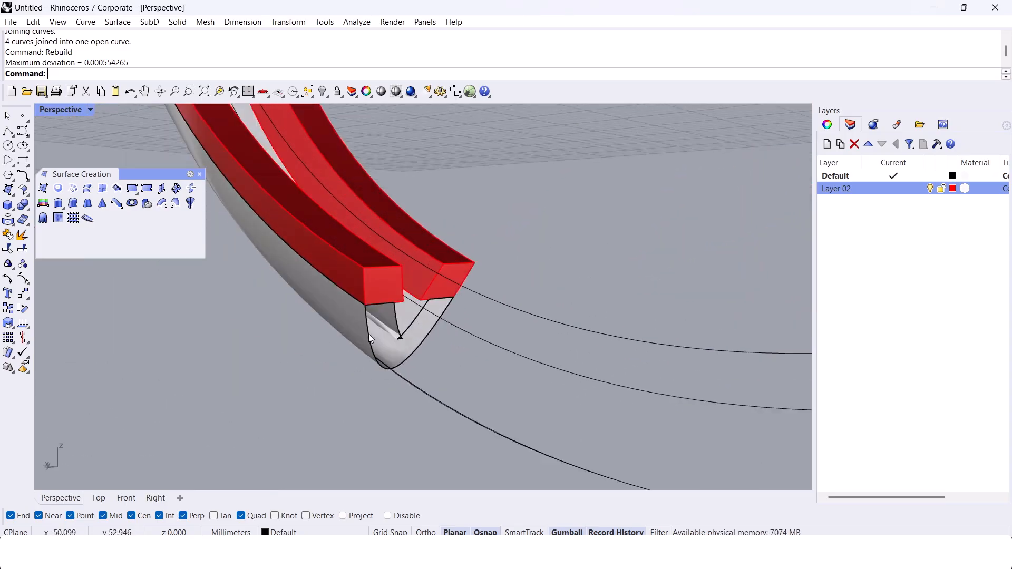
key(Return)
click(368, 333)
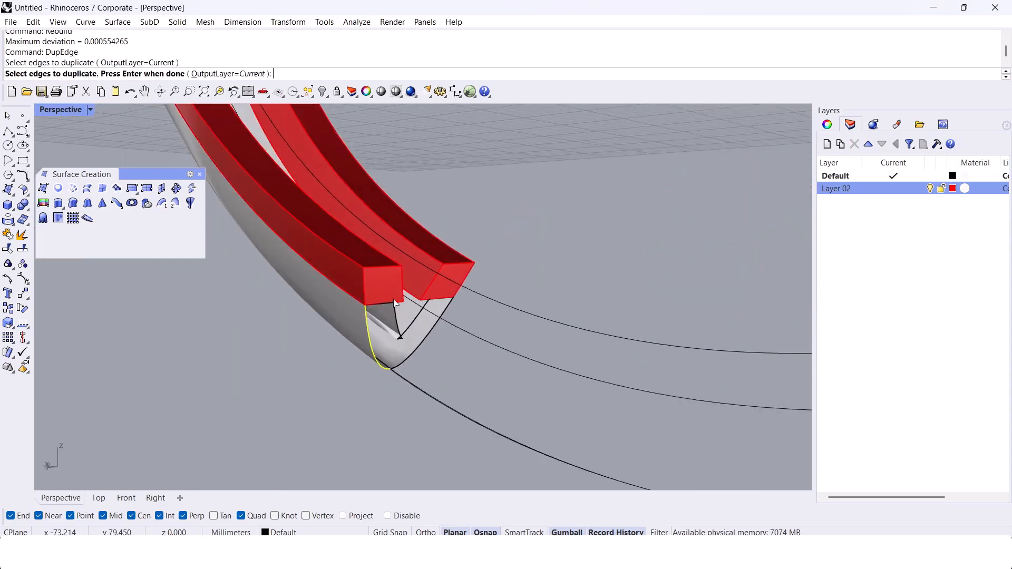
key(Return)
middle_click(362, 291)
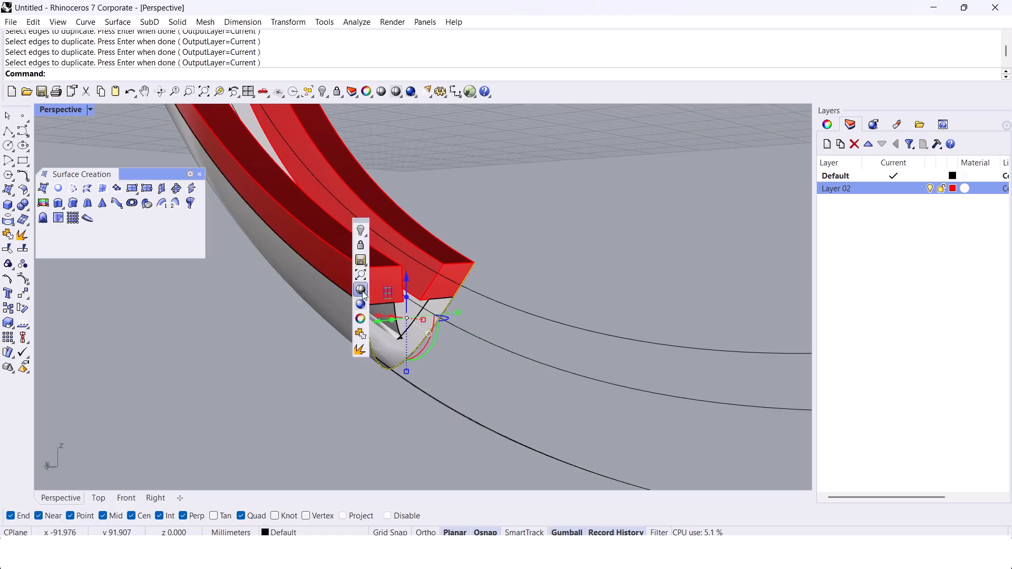
click(361, 334)
drag(260, 214, 583, 418)
middle_click(551, 239)
click(552, 283)
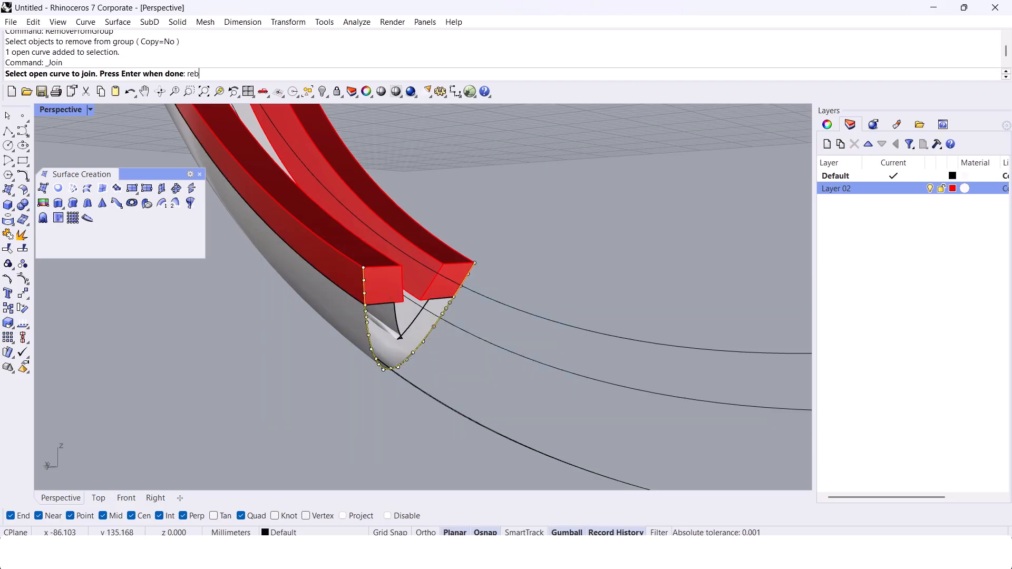
Step: Rebuild the section curve at the opposite cut end
key(Escape)
key(Return)
key(Return)
Step: Create two connecting curves across the lower gap, linking the inner side edges of both cut ends
scroll(541, 285, down, 4)
right_drag(541, 285, 433, 258)
click(549, 287)
click(312, 265)
click(695, 334)
click(355, 233)
click(717, 280)
right_click(670, 282)
right_drag(443, 286, 363, 327)
Step: Extrude the finger-hole circle into a cylindrical surface that spans the width of the ring band
click(418, 293)
text(ExtrudeCrv)
Step: Pull both connecting curves onto the extruded finger-hole surface with input deletion switched on, and hide that surface
key(Return)
click(376, 356)
click(406, 327)
shift+click(431, 280)
text(Pull)
key(Return)
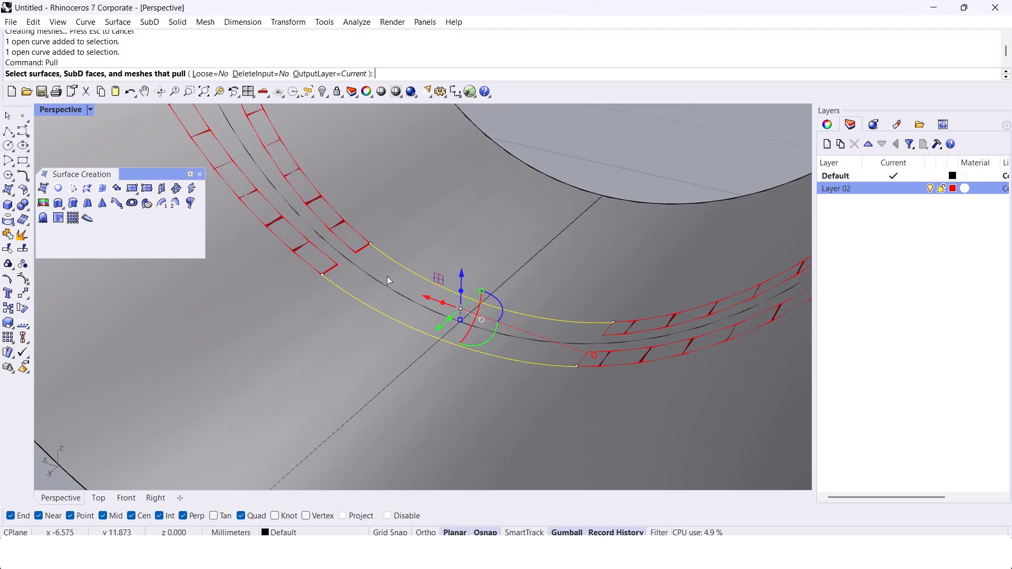
click(252, 76)
click(425, 205)
key(Return)
right_drag(427, 243, 412, 333)
click(365, 346)
key(ctrl+h)
text(Sweep2)
key(Return)
scroll(413, 332, up, 5)
click(415, 315)
click(410, 248)
click(277, 279)
click(316, 311)
right_drag(292, 286, 618, 277)
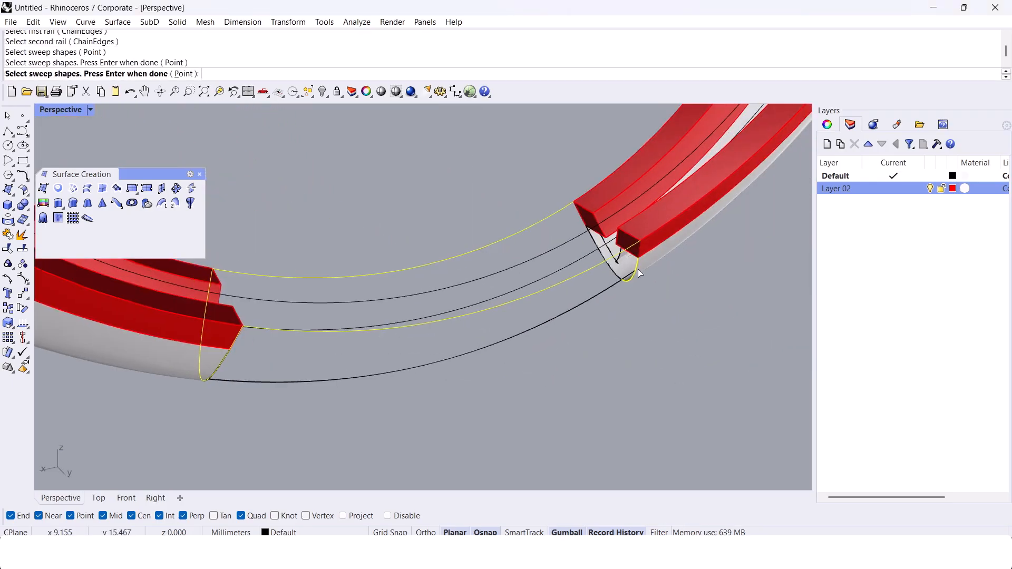
click(638, 270)
key(Return)
key(Escape)
Step: Sweep the section curves of both cut ends along the two pulled curves to form the outer surface across the gap
key(Return)
click(583, 273)
click(538, 219)
right_drag(548, 234, 123, 256)
click(597, 240)
click(638, 269)
right_drag(218, 285, 400, 378)
scroll(307, 296, up, 4)
click(312, 272)
click(353, 301)
key(Return)
Step: Loft between the two long upper edges of the swept surface to form the inner face of the bridging piece
key(Return)
scroll(343, 295, down, 3)
text(Lo)
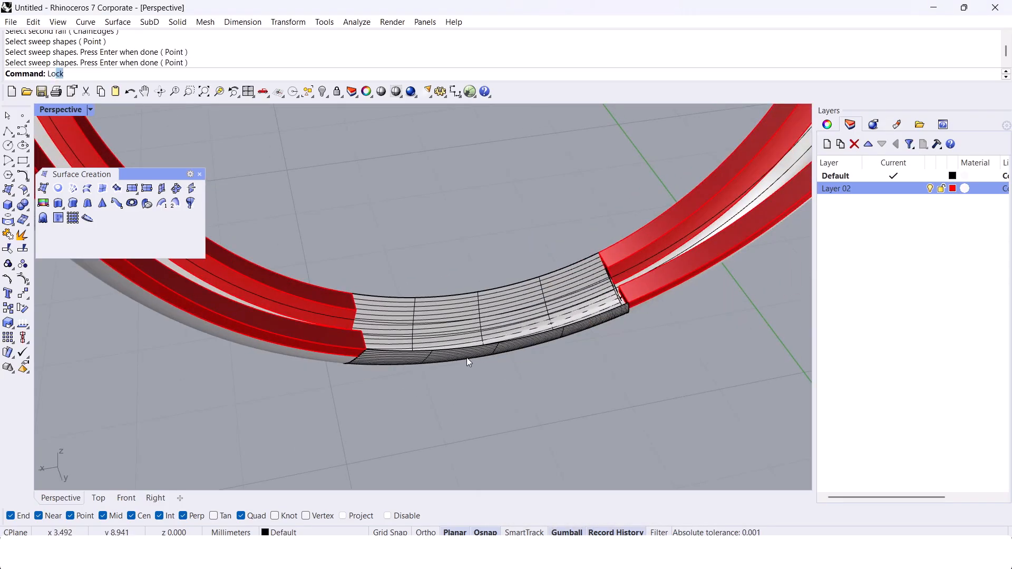
text(ft)
key(Return)
click(454, 350)
click(495, 392)
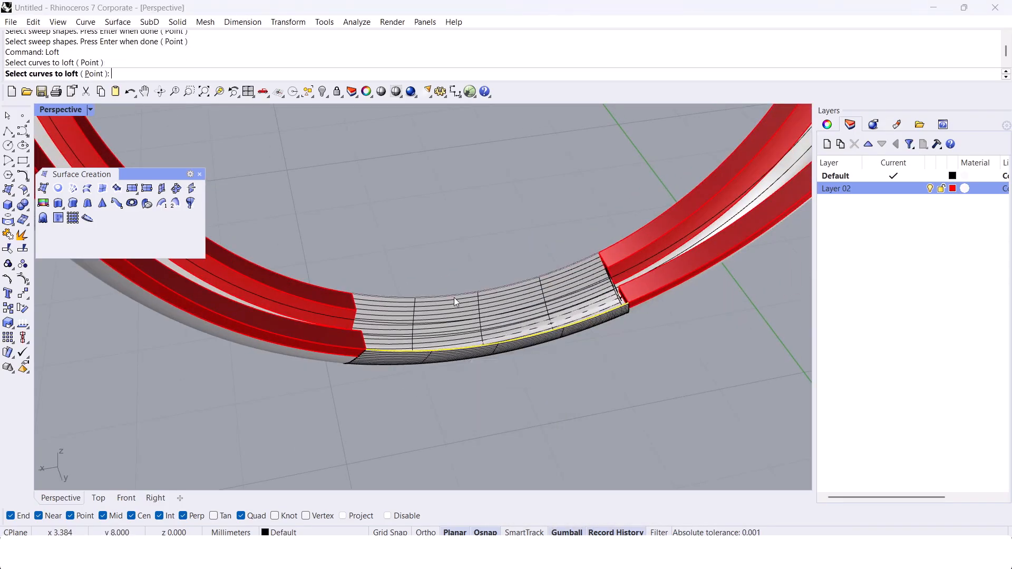
click(454, 298)
key(Return)
key(Return)
key(Return)
Step: Join the swept and lofted surfaces and cap their ends into a closed bridging solid
scroll(431, 310, up, 4)
click(432, 310)
shift+click(438, 309)
middle_click(439, 308)
click(439, 323)
scroll(440, 348, down, 5)
right_drag(465, 332, 442, 321)
Step: Move the closed bridging solid to Layer 02
click(442, 321)
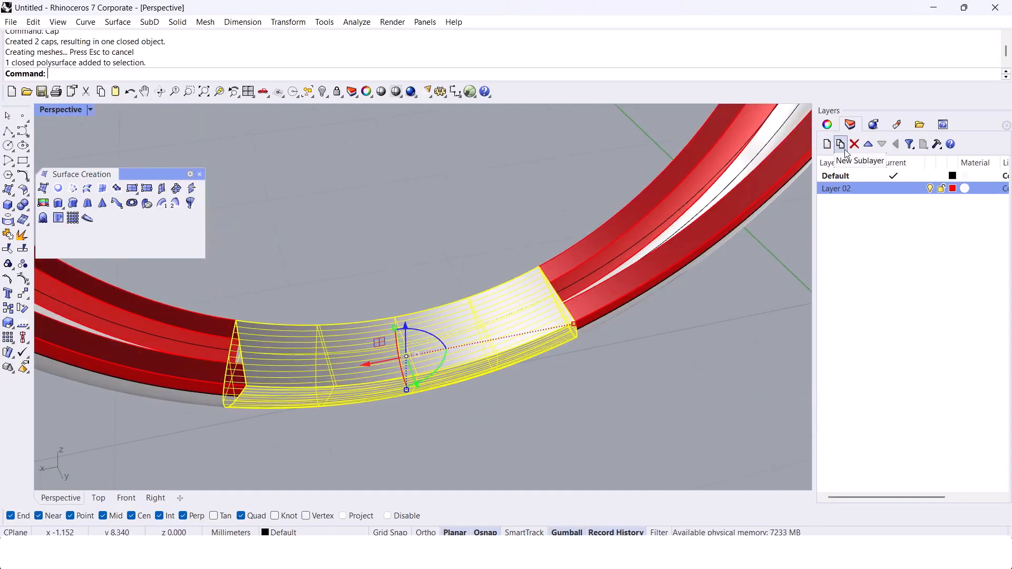
right_click(855, 189)
click(917, 413)
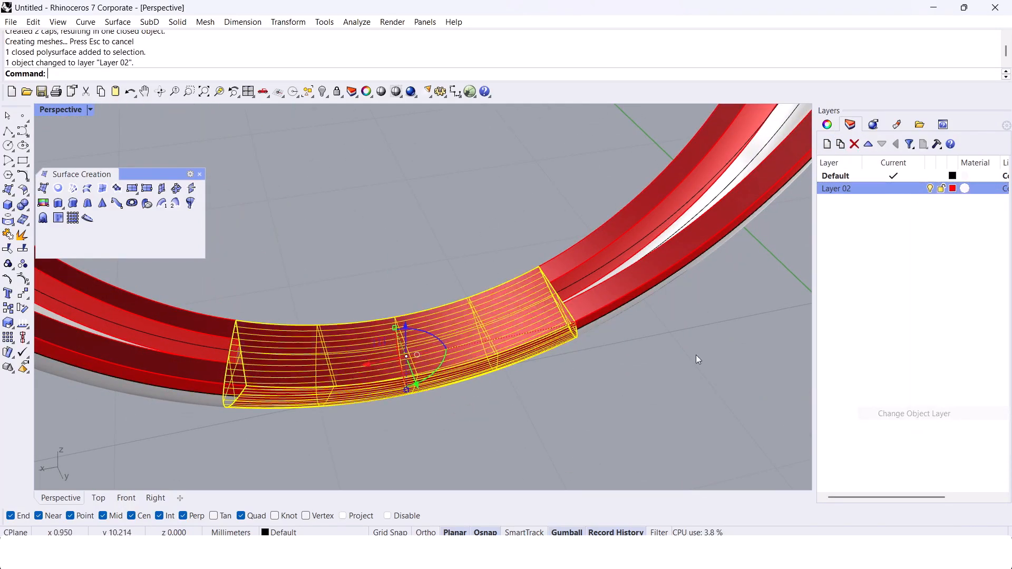
click(616, 340)
Step: Group the red finger-hole edge parts with the bridging solid and hide the group
click(574, 286)
shift+click(575, 285)
shift+click(497, 303)
scroll(497, 338, down, 6)
right_drag(497, 362, 514, 381)
key(ctrl+g)
key(ctrl+g)
key(ctrl+h)
Step: Select all the remaining construction curves and delete them
scroll(508, 372, down, 3)
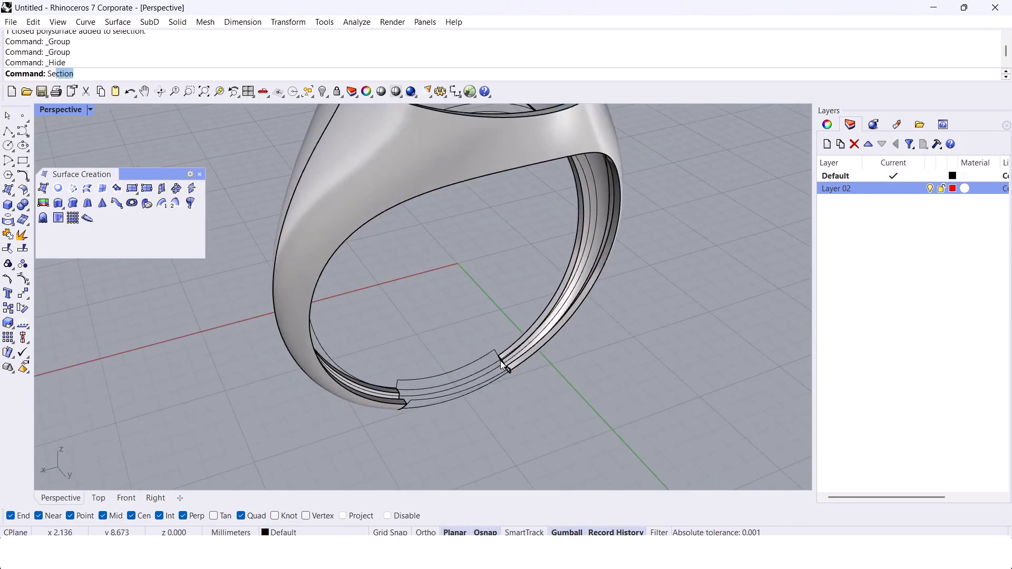
key(Return)
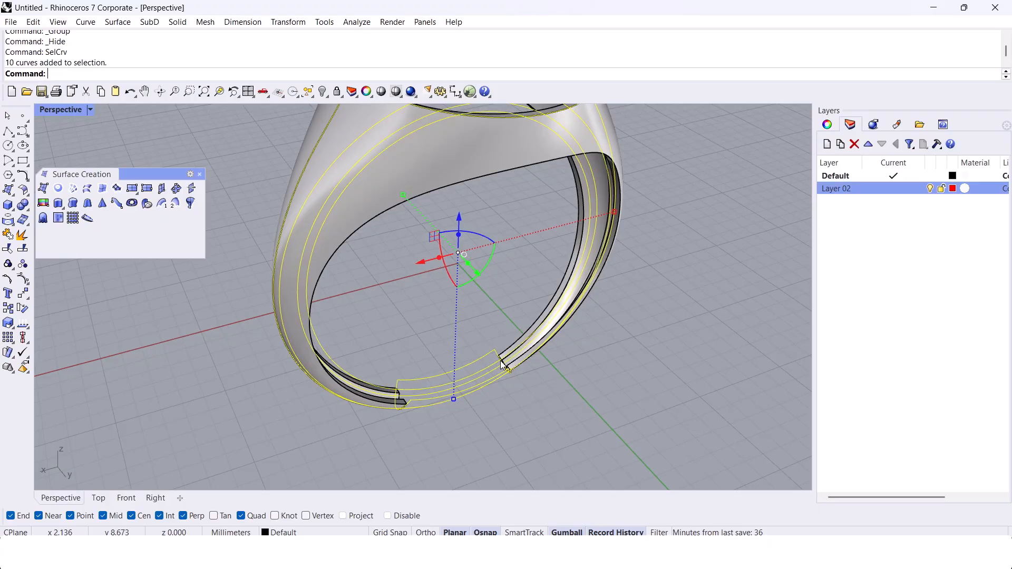
key(Delete)
Step: Examine the open cut end of the hollow ring, especially where the inner walls meet at the bottom of the profile
right_drag(503, 364, 464, 266)
scroll(468, 359, up, 4)
right_drag(468, 359, 517, 352)
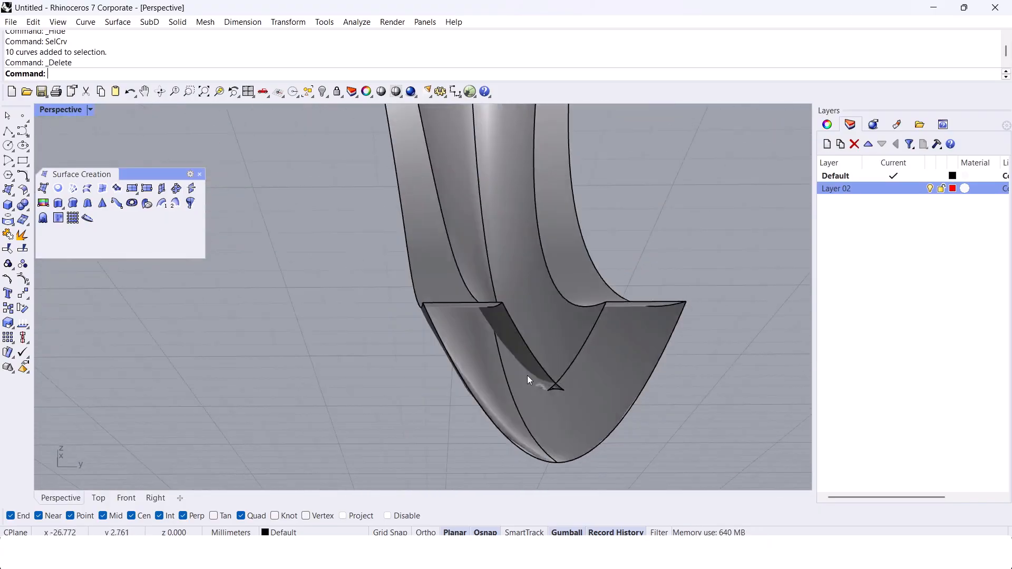
scroll(521, 369, up, 6)
scroll(525, 348, down, 6)
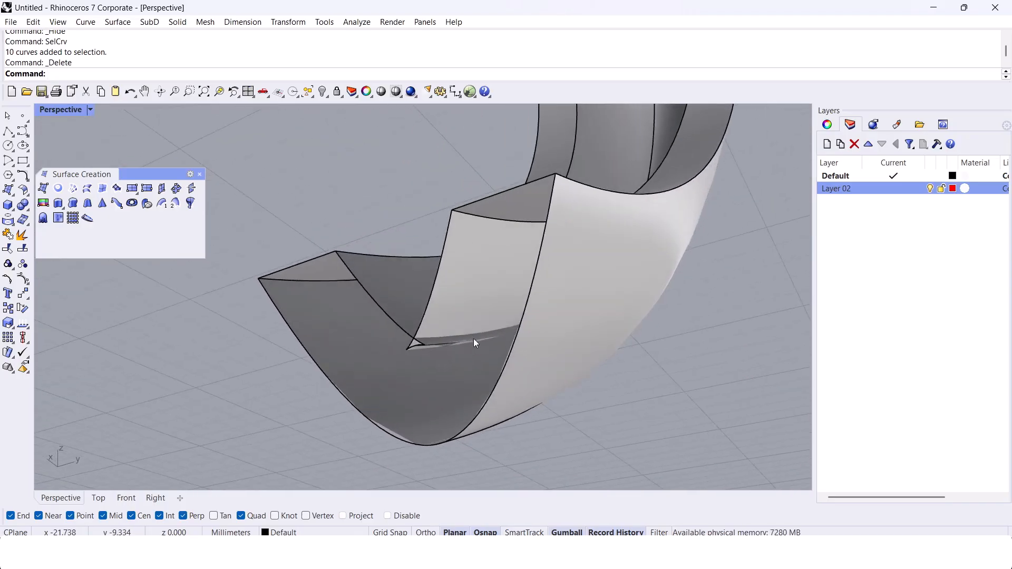
scroll(487, 338, up, 5)
scroll(487, 338, up, 3)
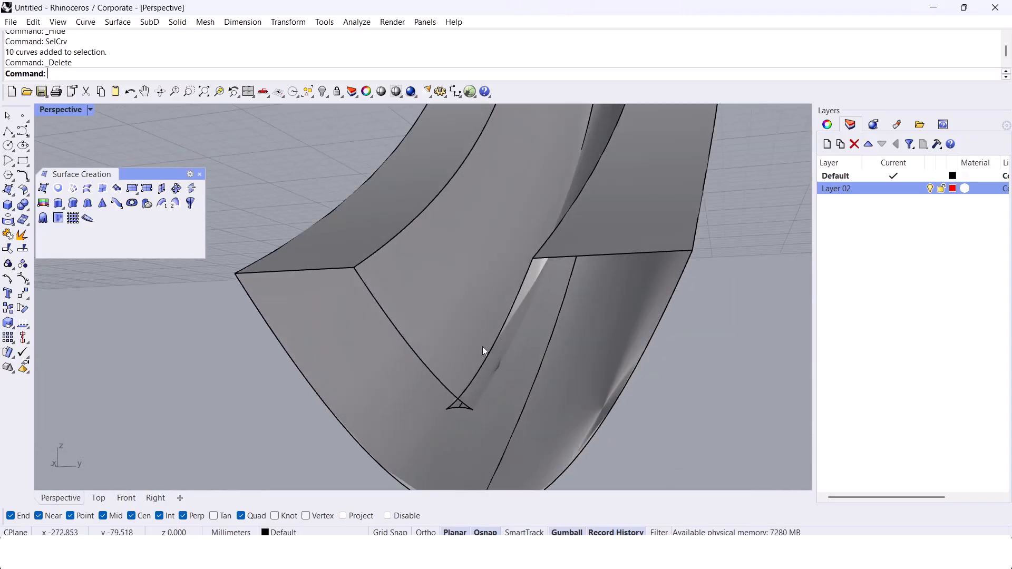
scroll(483, 350, down, 3)
right_drag(481, 352, 498, 339)
Step: Try to cap the open cut ends of the hollow ring
click(518, 349)
scroll(479, 347, down, 7)
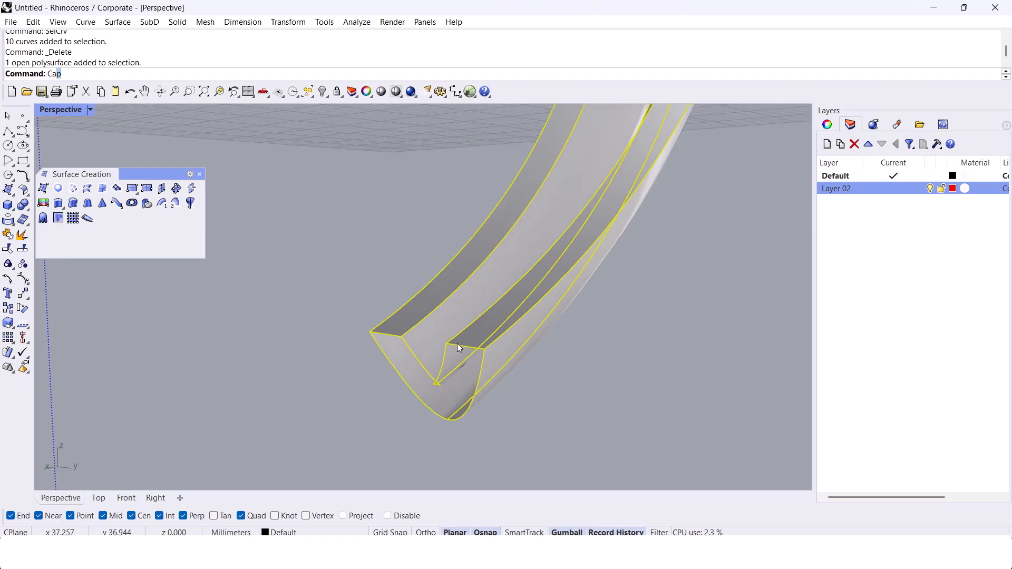
text(Cap)
key(Return)
click(355, 272)
scroll(433, 358, up, 7)
right_drag(434, 359, 401, 328)
scroll(401, 328, down, 8)
Step: Explode the hollow ring polysurface into separate surfaces
click(441, 281)
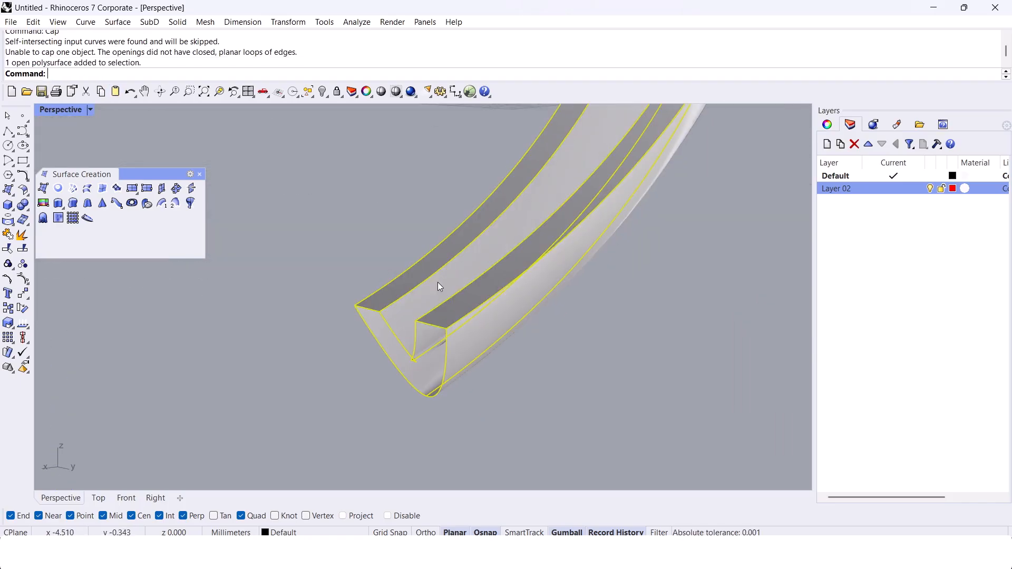
click(462, 355)
right_drag(466, 359, 354, 319)
scroll(493, 301, down, 9)
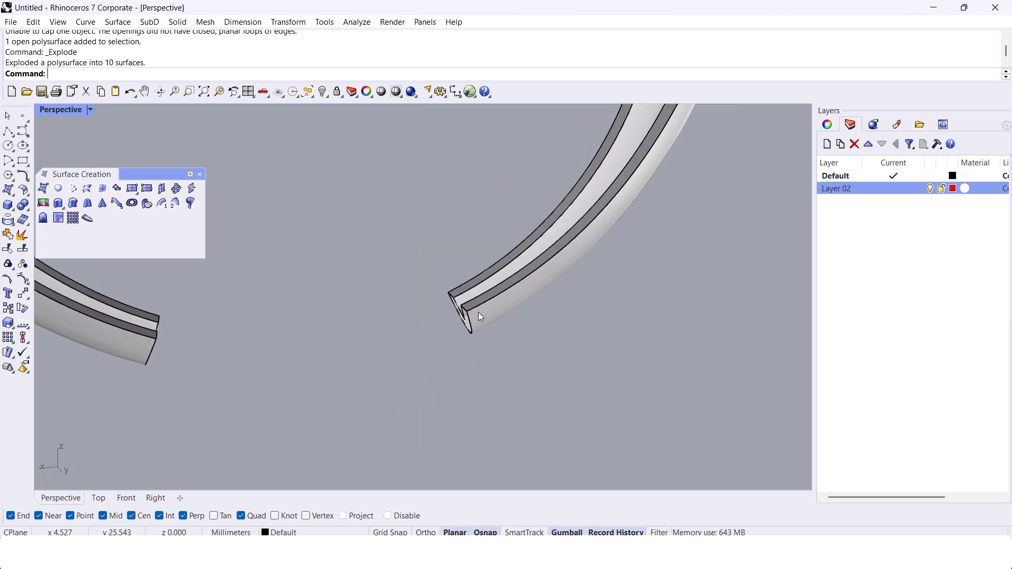
Step: Delete the edges and vertices selected around one open cut end of the exploded ring
click(491, 310)
scroll(442, 328, up, 9)
right_drag(442, 328, 401, 413)
click(401, 414)
ctrl+shift+drag(400, 414, 626, 172)
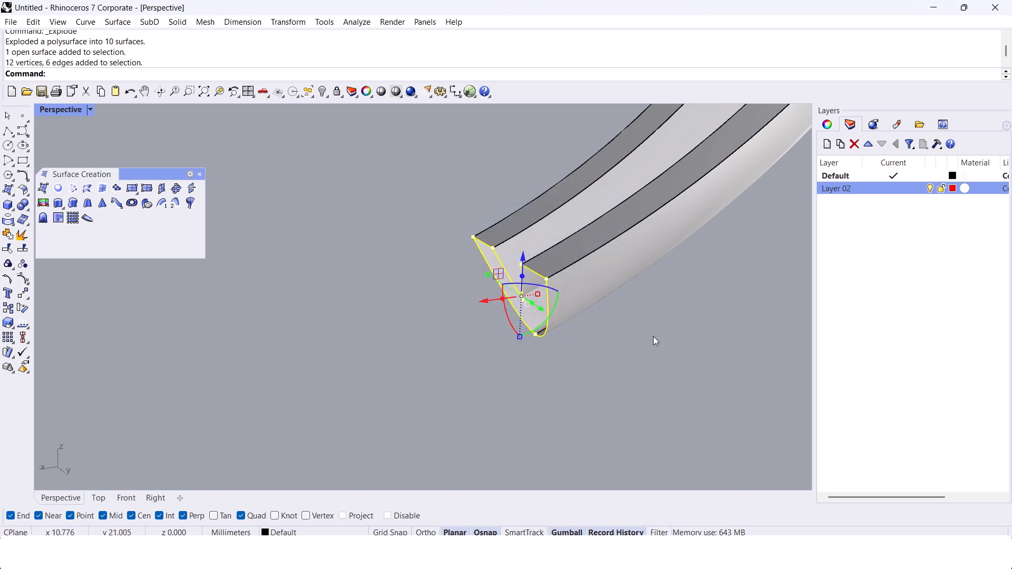
key(Delete)
Step: Select the two inner wall surfaces of the hollow ring and lock them
scroll(659, 320, down, 5)
shift+right_drag(327, 361, 358, 343)
ctrl+shift+drag(270, 359, 442, 200)
scroll(337, 297, up, 8)
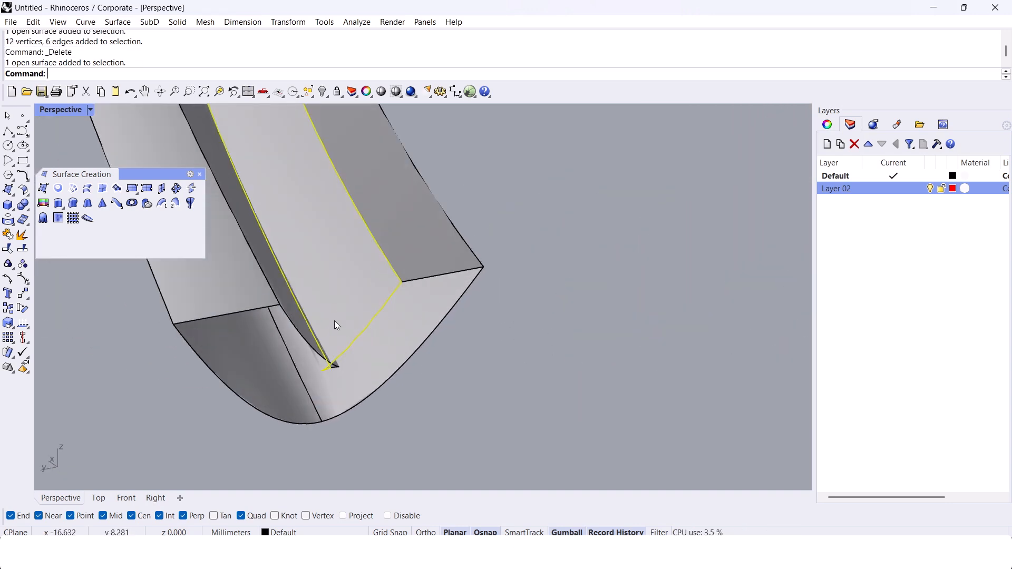
shift+click(302, 334)
scroll(374, 354, down, 12)
right_drag(387, 350, 504, 319)
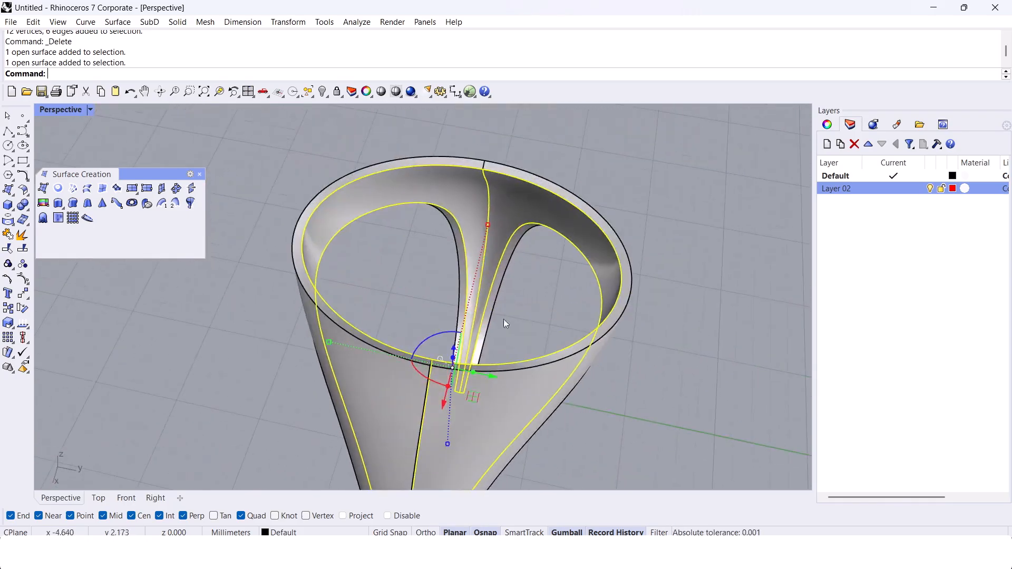
click(337, 92)
Step: Join all the unlocked ring surfaces into one polysurface
right_drag(470, 249, 400, 221)
drag(286, 128, 647, 454)
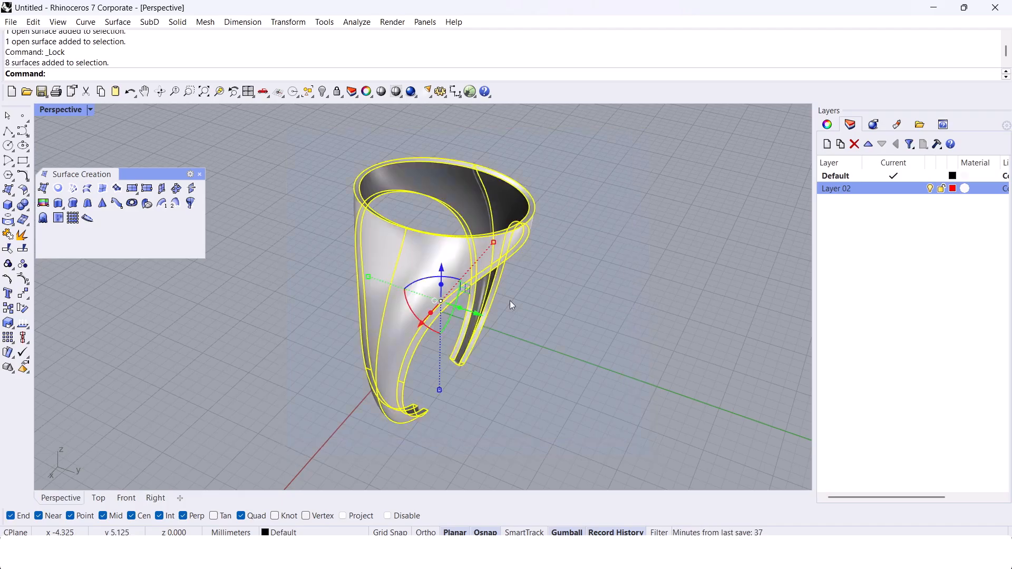
middle_click(437, 165)
click(436, 208)
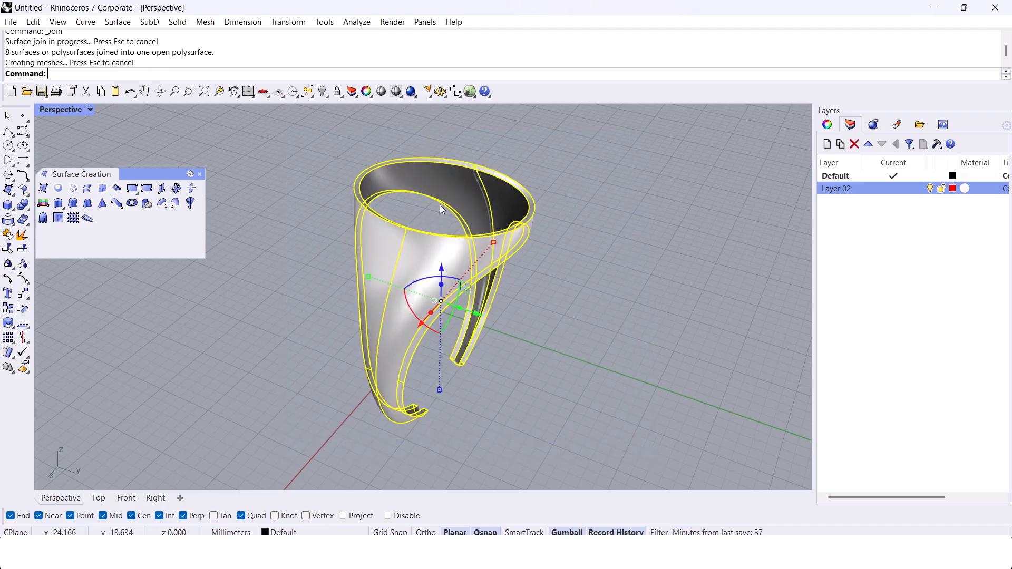
key(ctrl+h)
key(ctrl+z)
click(454, 248)
scroll(510, 234, up, 6)
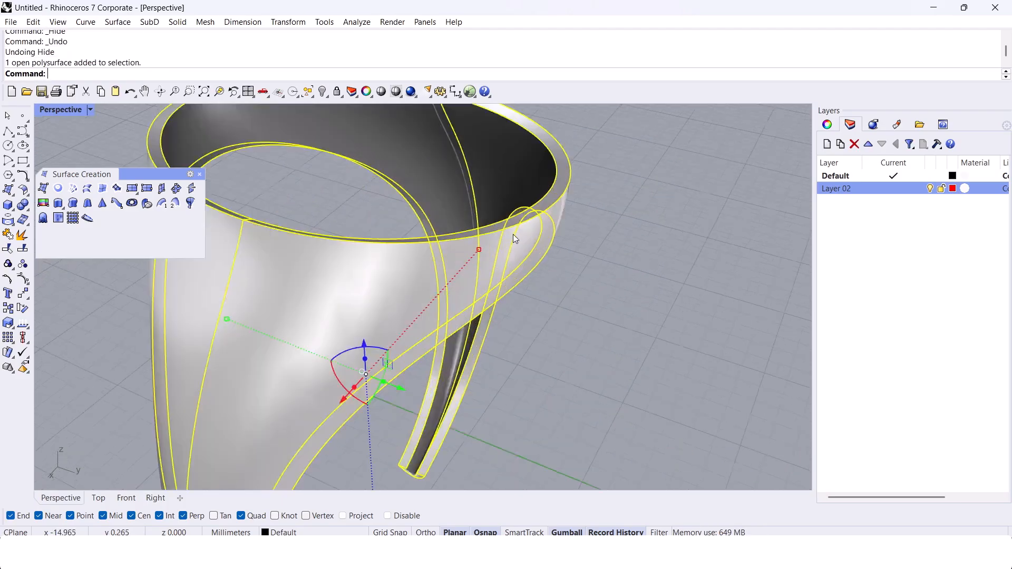
Step: Hide the joined outer ring polysurface and unlock the two inner wall surfaces
scroll(582, 246, down, 6)
right_drag(582, 246, 534, 261)
key(ctrl+h)
text(Unlock)
key(Return)
Step: Extract a lengthwise isocurve in the V direction from one inner wall surface, close to the centre crease at the pointed cut end
scroll(517, 369, up, 3)
right_drag(509, 416, 511, 353)
text(Extractlo)
key(Return)
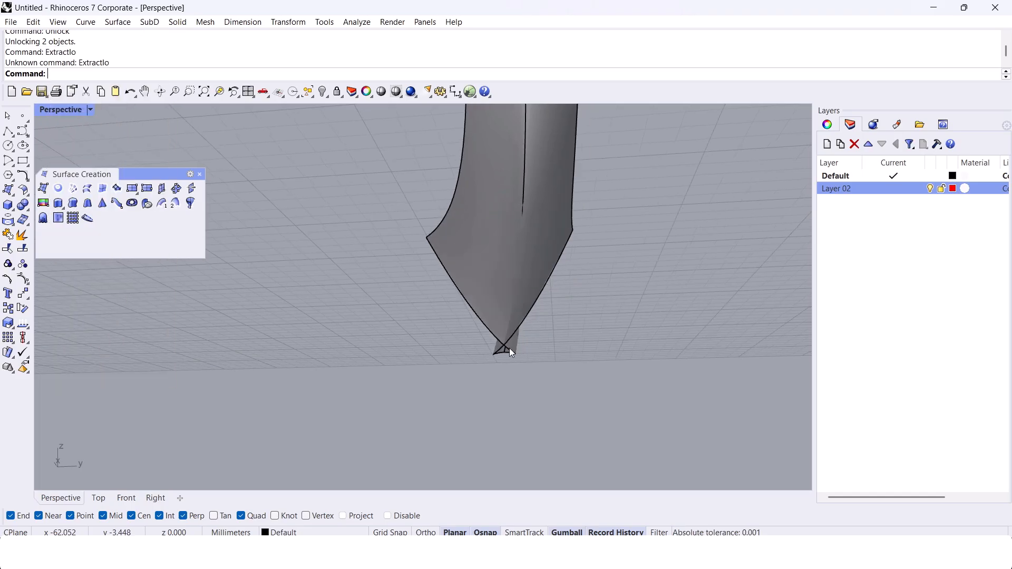
text(ExtractIsocurve)
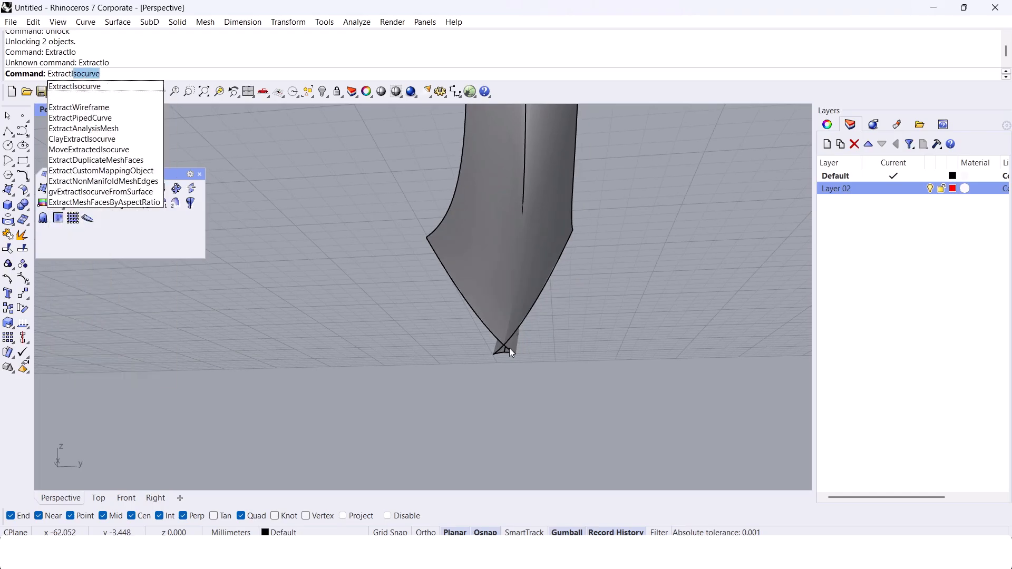
key(Return)
scroll(508, 328, up, 6)
scroll(477, 307, down, 4)
click(475, 305)
text(t)
key(Return)
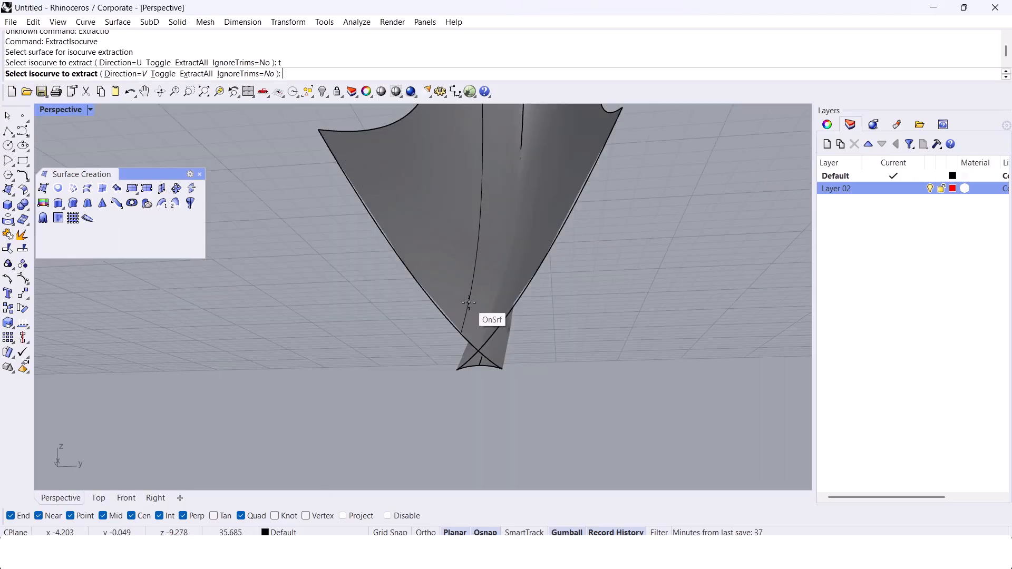
scroll(474, 314, up, 5)
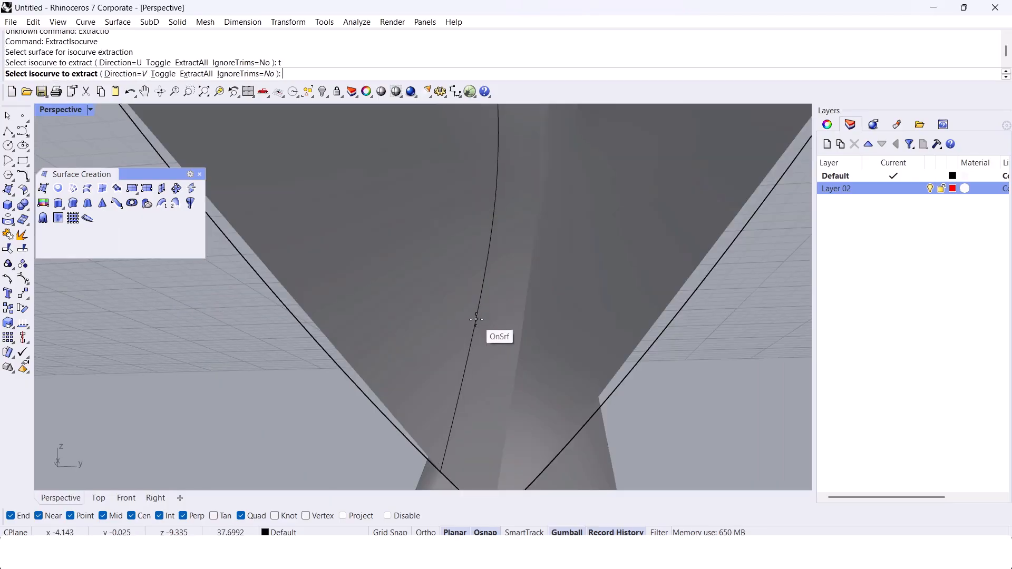
scroll(476, 319, down, 5)
click(478, 320)
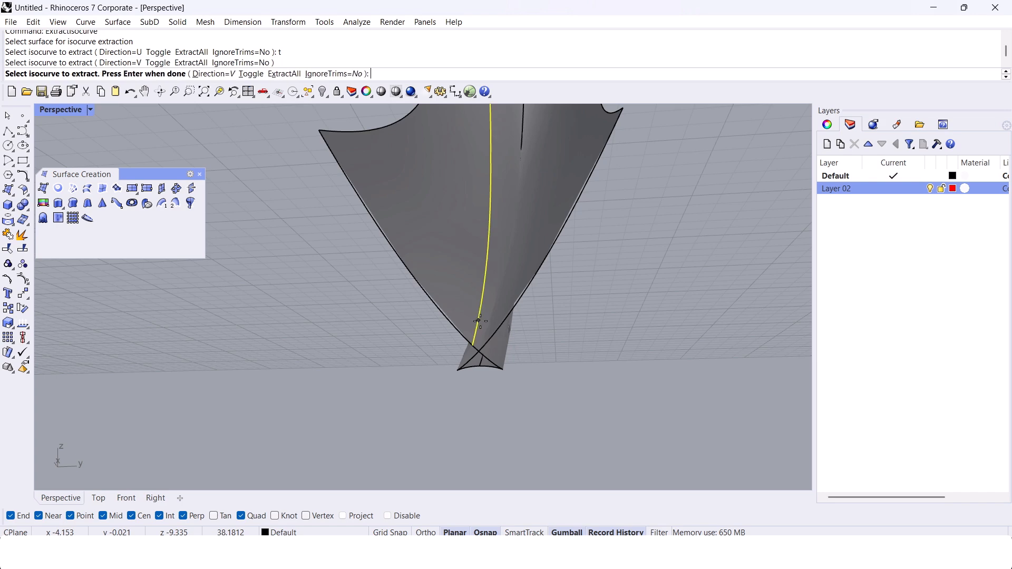
scroll(480, 317, up, 6)
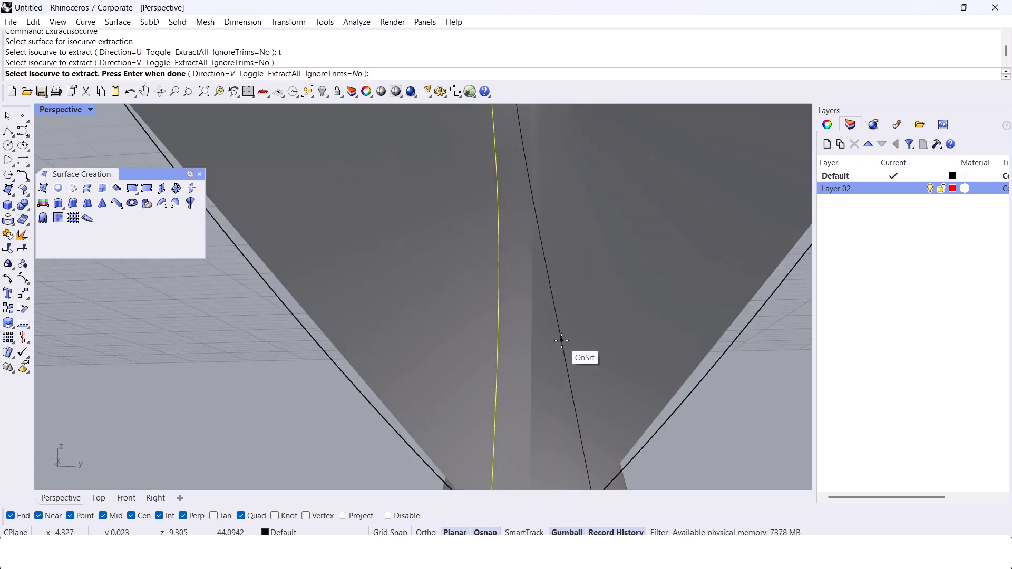
key(Return)
key(Return)
Step: Select the last created curve to check the extracted isocurve on the wall
scroll(582, 349, down, 3)
key(Escape)
text(SelLast)
key(Return)
scroll(577, 340, down, 4)
key(Escape)
scroll(565, 337, up, 5)
right_click(541, 299)
click(540, 284)
key(Escape)
Step: Extract a matching lengthwise V isocurve from the other inner wall surface, close to the centre crease
text(Ex)
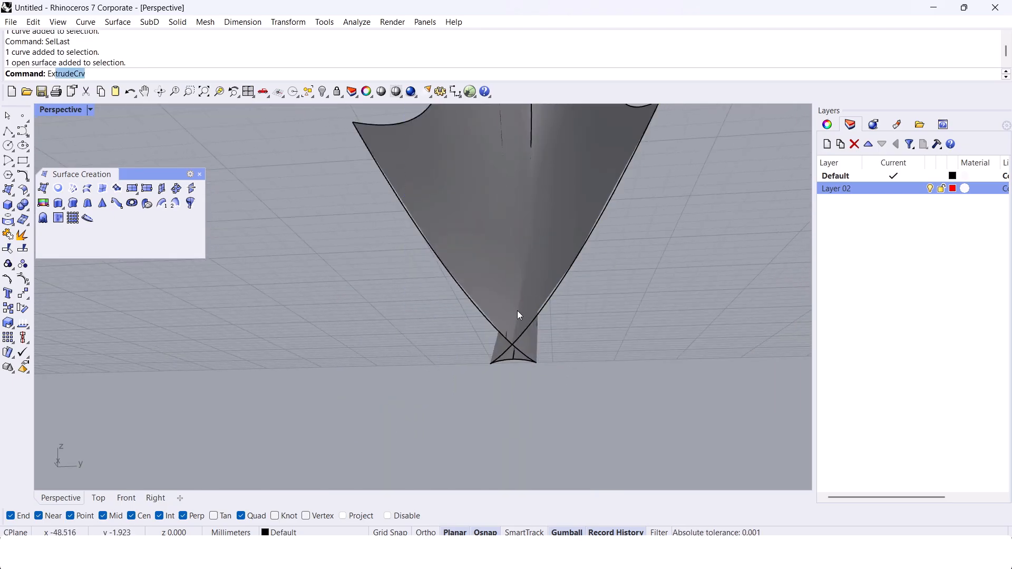
text(tract)
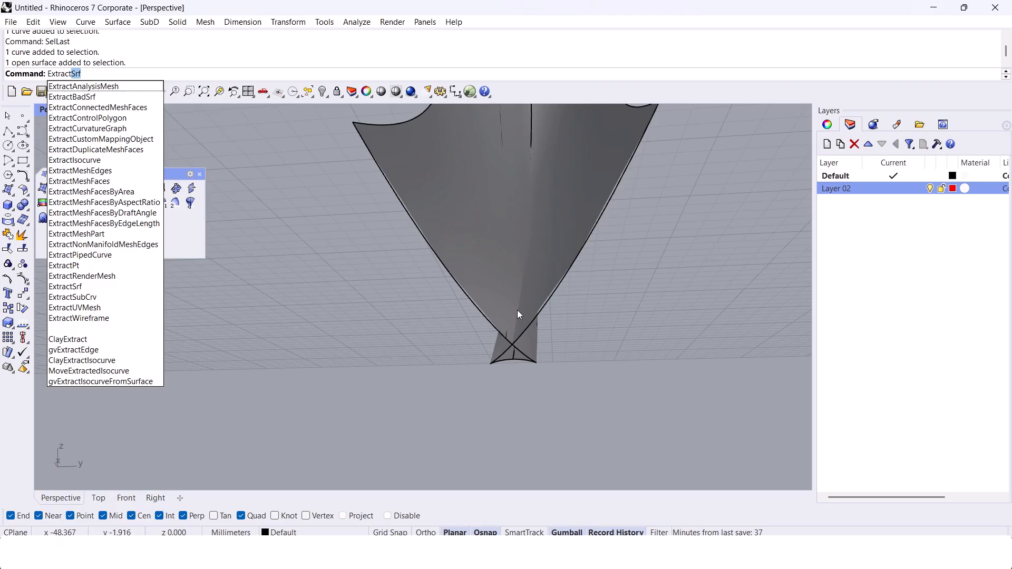
text(I)
key(Return)
click(539, 289)
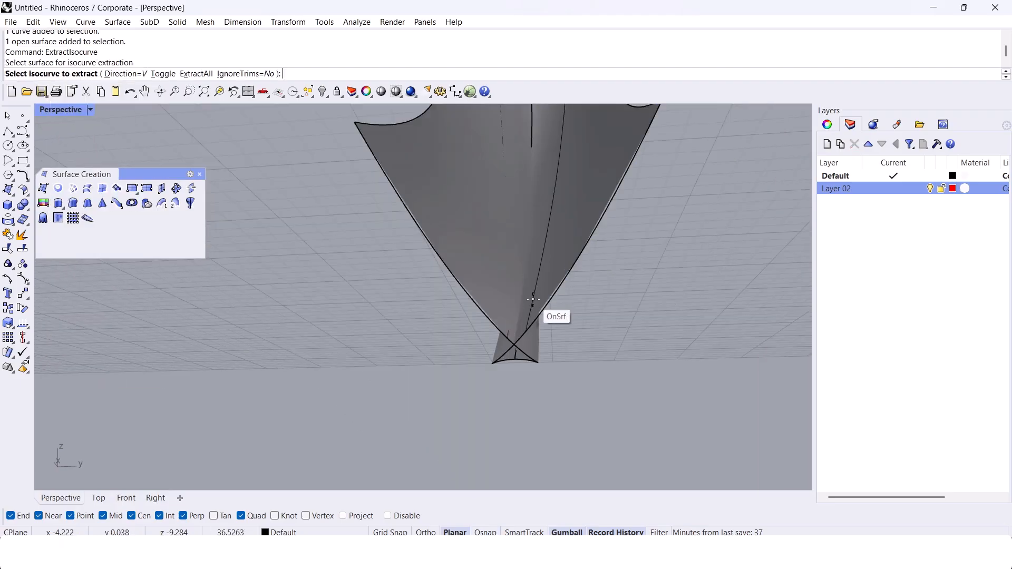
click(533, 300)
right_click(533, 301)
right_drag(532, 300, 543, 339)
key(Escape)
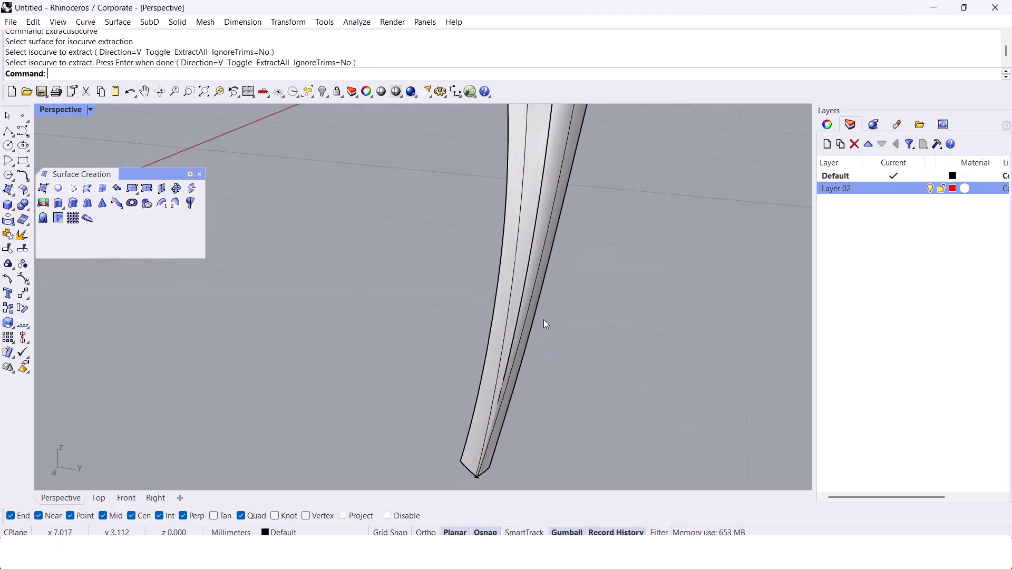
Step: Extract a crosswise isocurve in the U direction from one inner wall surface, partway up the narrow band
scroll(546, 327, up, 3)
text(Extract)
key(Return)
scroll(543, 245, up, 5)
click(541, 248)
text(t)
key(Return)
click(535, 268)
right_click(535, 268)
right_drag(515, 287, 525, 249)
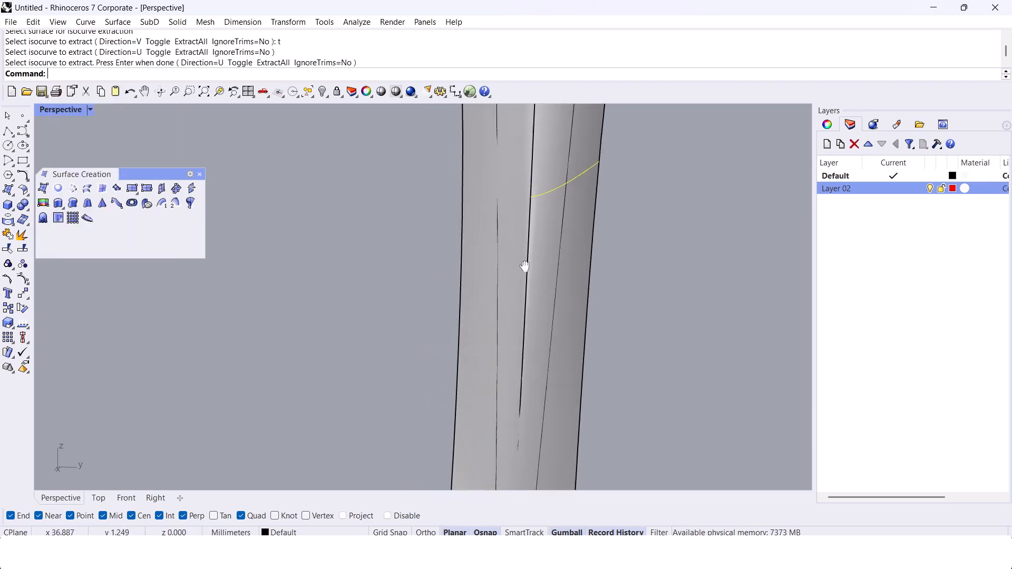
Step: Set the viewport to Wireframe and extract a crosswise U isocurve on the adjacent wall, starting at the first one's end on the crease
scroll(512, 219, up, 5)
right_click(508, 218)
click(509, 216)
click(90, 109)
click(182, 107)
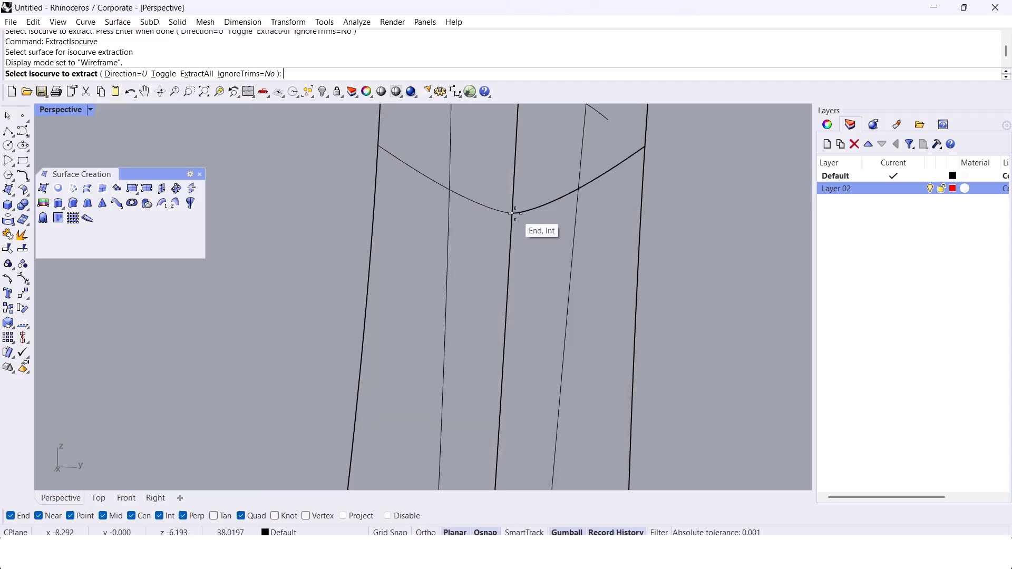
click(516, 214)
right_click(517, 216)
Step: Trim the crossing lengthwise and crosswise isocurves against each other to leave a narrow tapered outline around the crease
scroll(518, 223, down, 5)
right_drag(518, 224, 543, 244)
shift+click(515, 227)
shift+click(517, 226)
shift+click(520, 220)
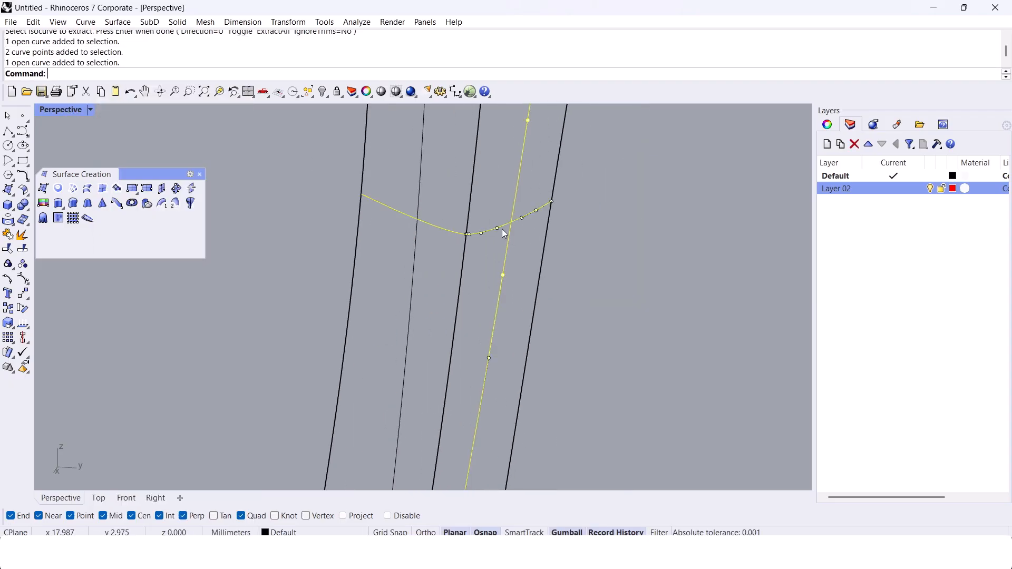
shift+click(415, 246)
key(ctrl+t)
click(419, 203)
click(405, 215)
click(516, 204)
click(530, 213)
right_click(530, 213)
Step: Join the trimmed isocurves and set the viewport display to Shaded
middle_click(529, 222)
click(525, 243)
scroll(512, 237, down, 5)
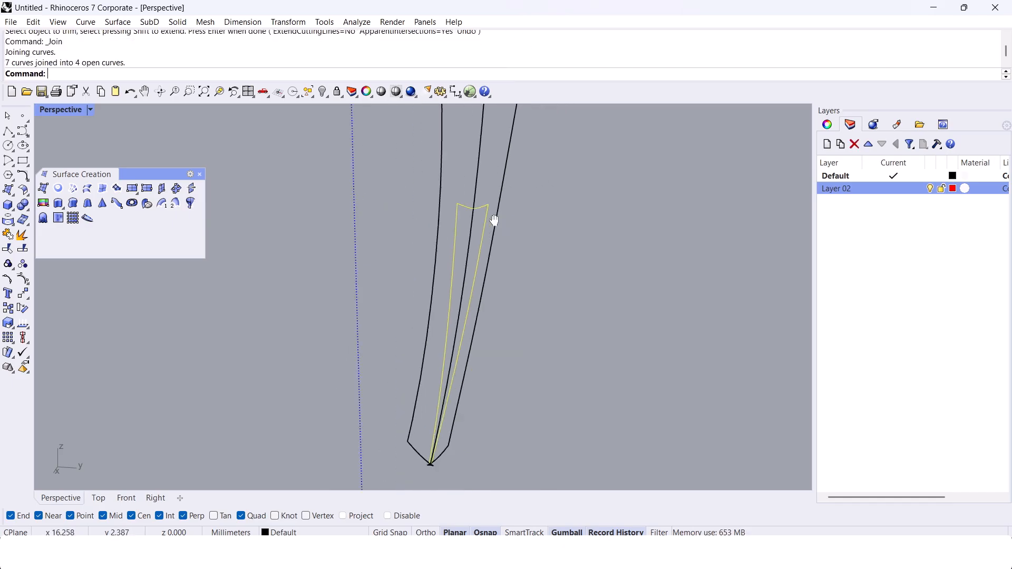
click(92, 109)
click(146, 119)
right_drag(369, 230, 420, 237)
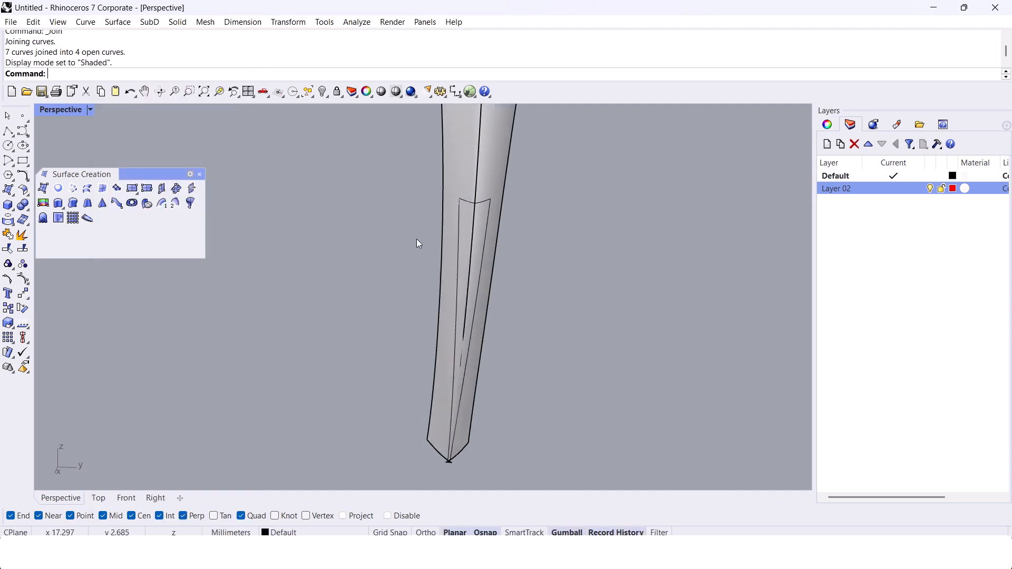
Step: Trim the strip around the crease out of both inner wall surfaces, using the tapered outline curves as cutters
drag(328, 153, 561, 465)
key(Return)
click(493, 236)
click(528, 256)
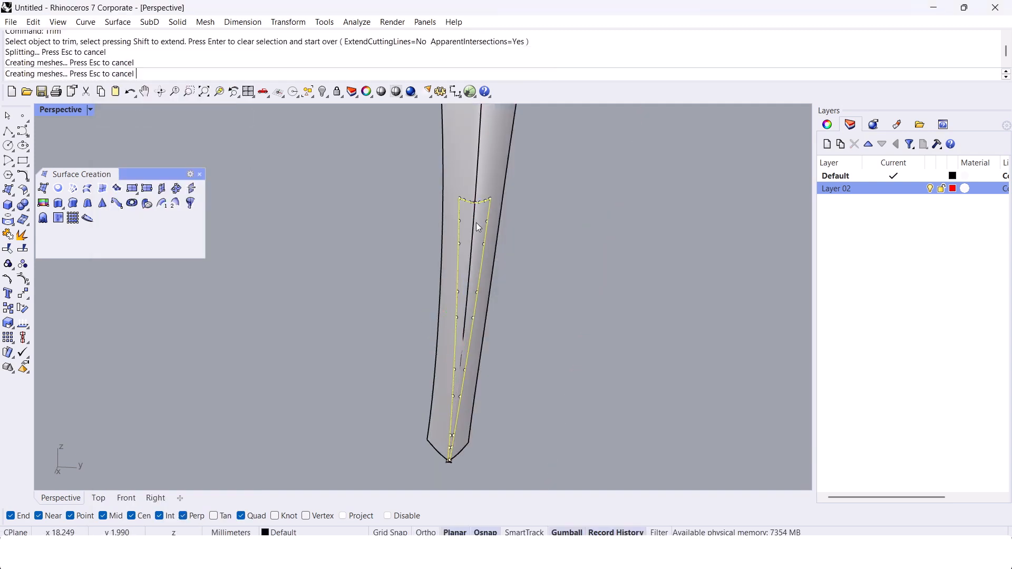
scroll(473, 224, up, 3)
scroll(458, 237, down, 3)
key(Return)
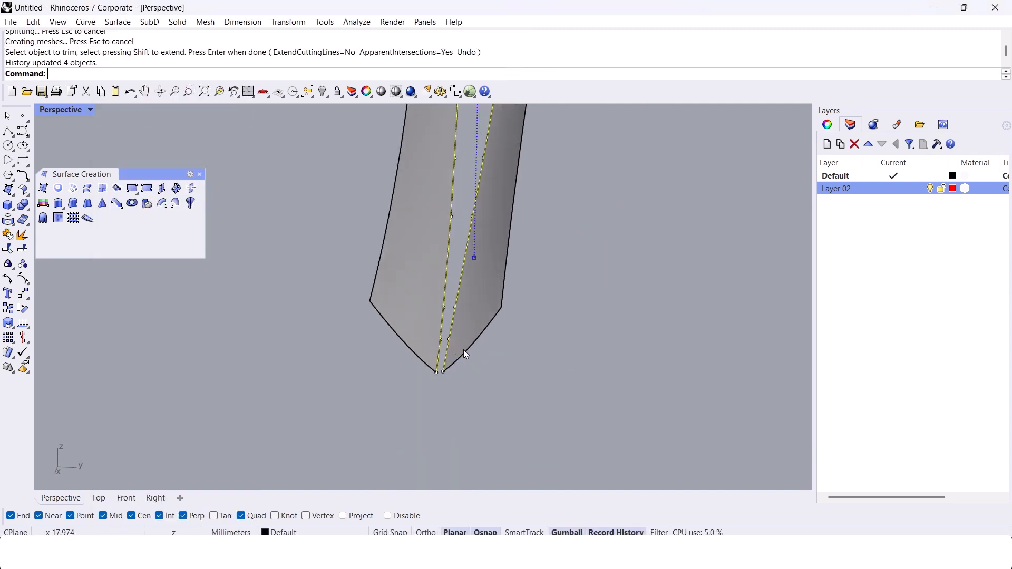
key(Delete)
scroll(492, 389, down, 6)
right_drag(491, 389, 414, 371)
key(ctrl+z)
Step: Delete the two curves at the ring's untrimmed cut end
drag(157, 439, 298, 319)
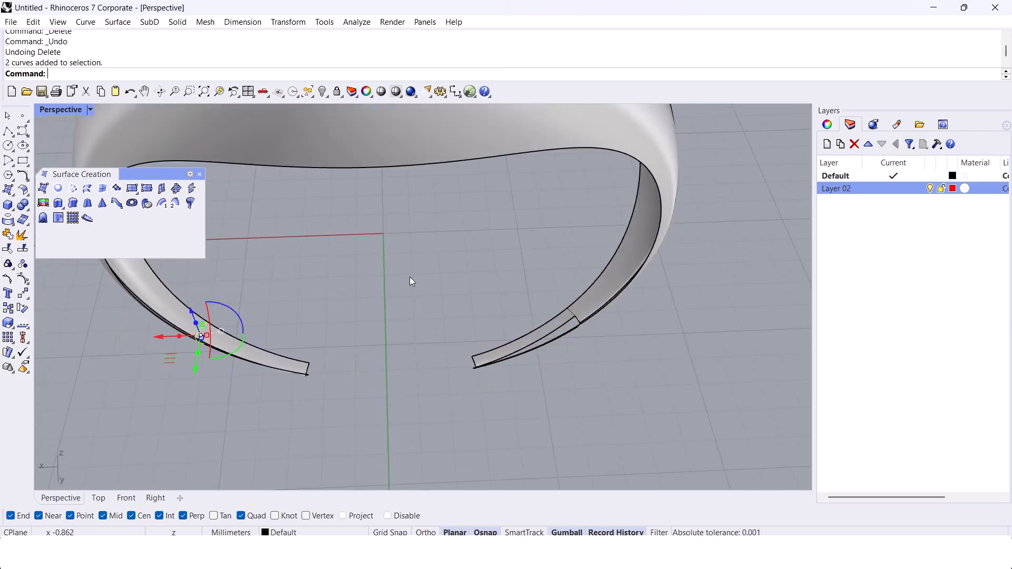
key(Delete)
Step: Mirror a copy of the tapered outline curves to the opposite cut end, with the mirror plane starting at 0
drag(412, 398, 595, 297)
scroll(551, 326, up, 7)
ctrl+click(618, 285)
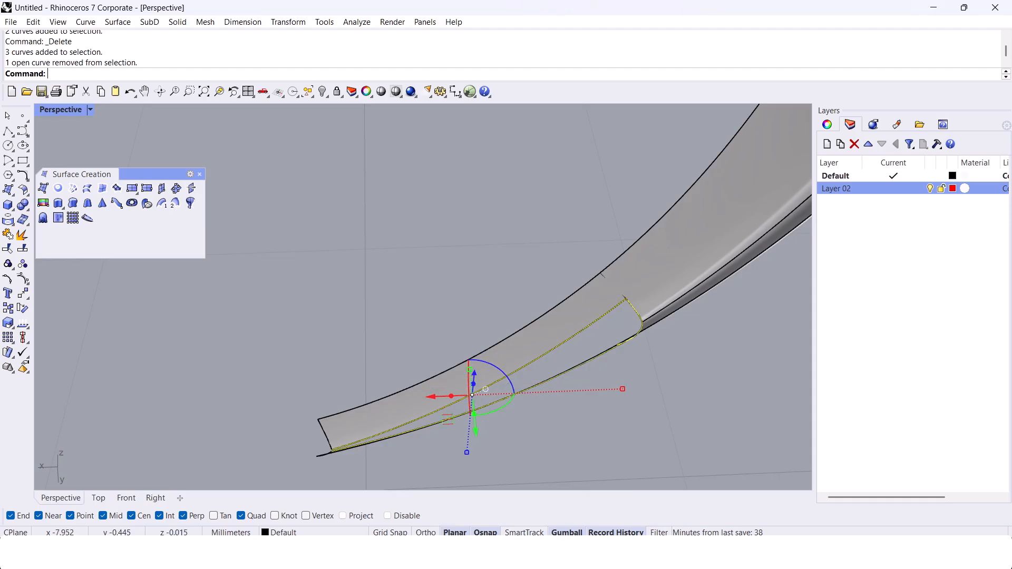
scroll(627, 293, down, 5)
right_drag(607, 306, 600, 343)
scroll(612, 369, up, 3)
ctrl+click(622, 406)
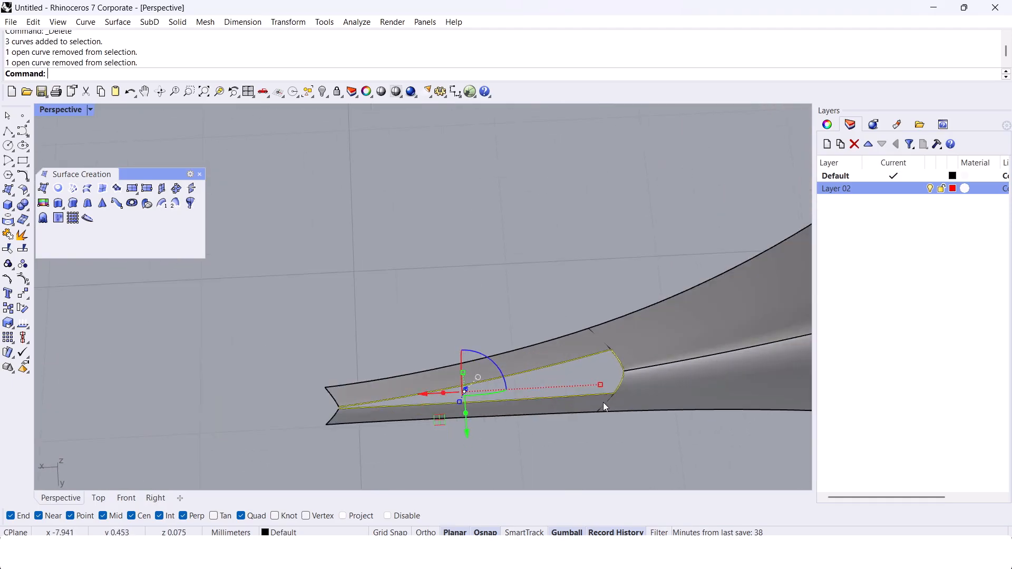
scroll(602, 403, down, 6)
scroll(343, 374, up, 8)
text(Mirror)
key(Return)
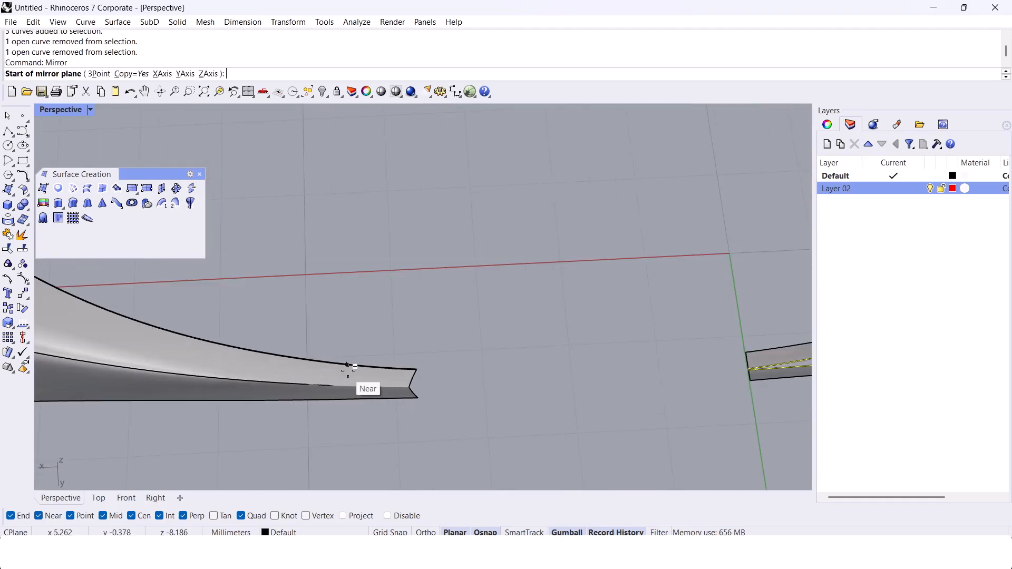
text(0)
key(Return)
scroll(349, 370, down, 6)
shift+click(506, 259)
click(436, 321)
Step: Trim the crease strip out of both inner wall surfaces at the opposite end, using the mirrored outline as cutter
right_drag(436, 320, 263, 368)
drag(264, 368, 460, 157)
scroll(306, 253, up, 4)
right_drag(341, 253, 308, 221)
text(Trim)
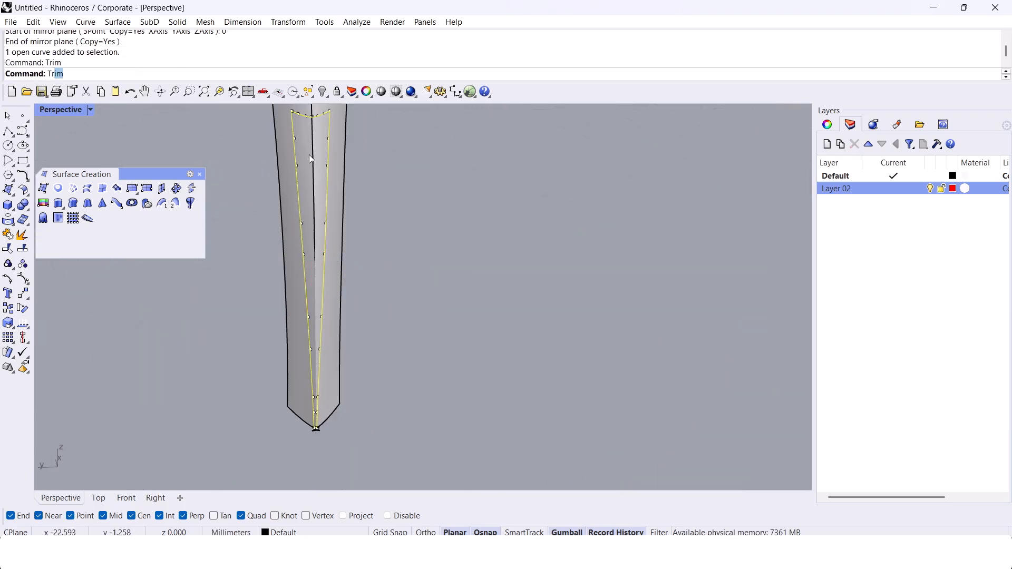
key(Return)
click(311, 151)
right_drag(296, 180, 325, 165)
scroll(325, 165, up, 5)
click(319, 144)
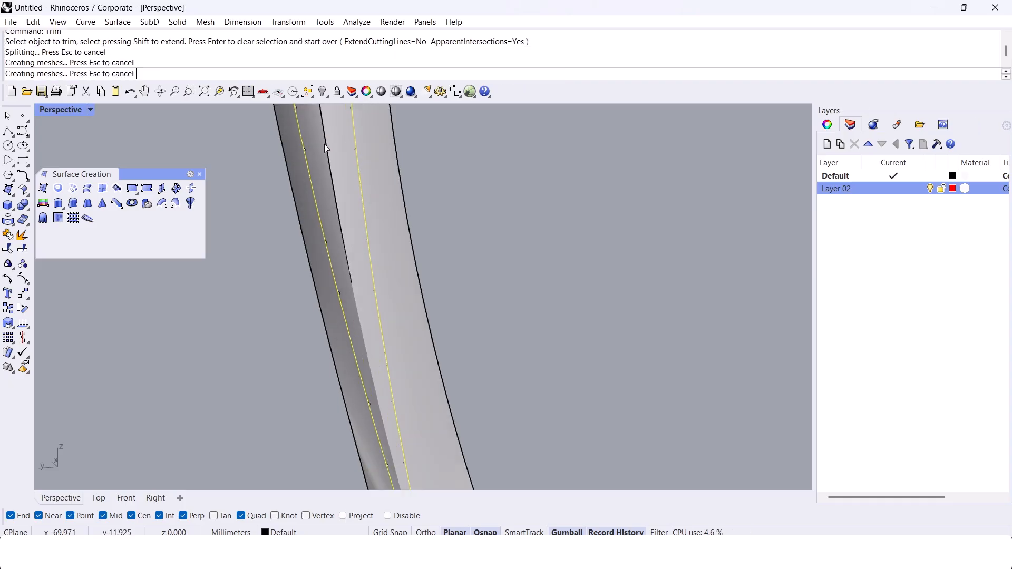
click(334, 138)
key(Return)
Step: Delete the mirrored outline curves used for trimming
scroll(335, 142, down, 6)
right_drag(338, 211, 343, 311)
key(Delete)
Step: Blend the two wall end edges across the gap at the pointed tip with a curve using Tangency continuity at both ends
scroll(343, 313, up, 5)
scroll(369, 375, up, 6)
text(BlendCrv)
key(Return)
scroll(385, 382, up, 8)
click(371, 363)
click(257, 377)
key(Return)
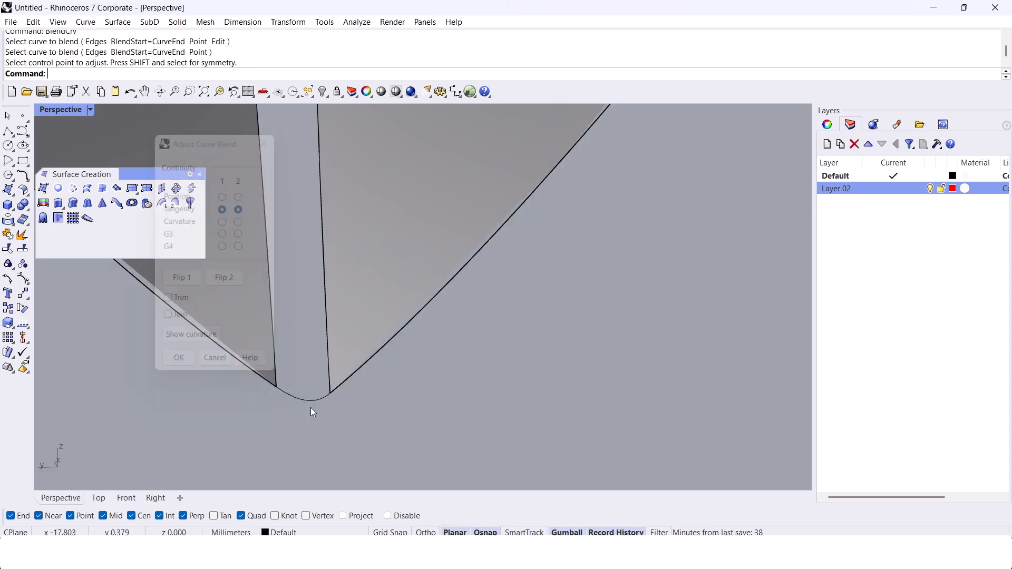
scroll(295, 391, down, 8)
text(Sw)
right_drag(312, 383, 352, 332)
key(Return)
click(359, 260)
click(362, 223)
scroll(348, 237, up, 4)
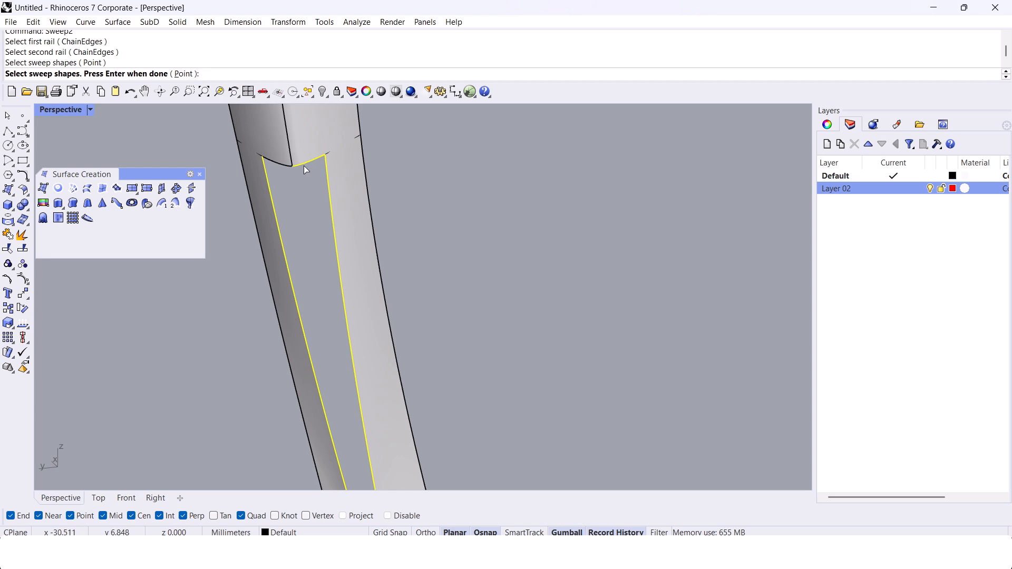
key(Escape)
Step: Delete the three leftover crosswise curves at the wide end of the trimmed opening
scroll(293, 163, up, 8)
shift+right_drag(292, 164, 351, 221)
scroll(351, 220, down, 3)
drag(241, 304, 616, 131)
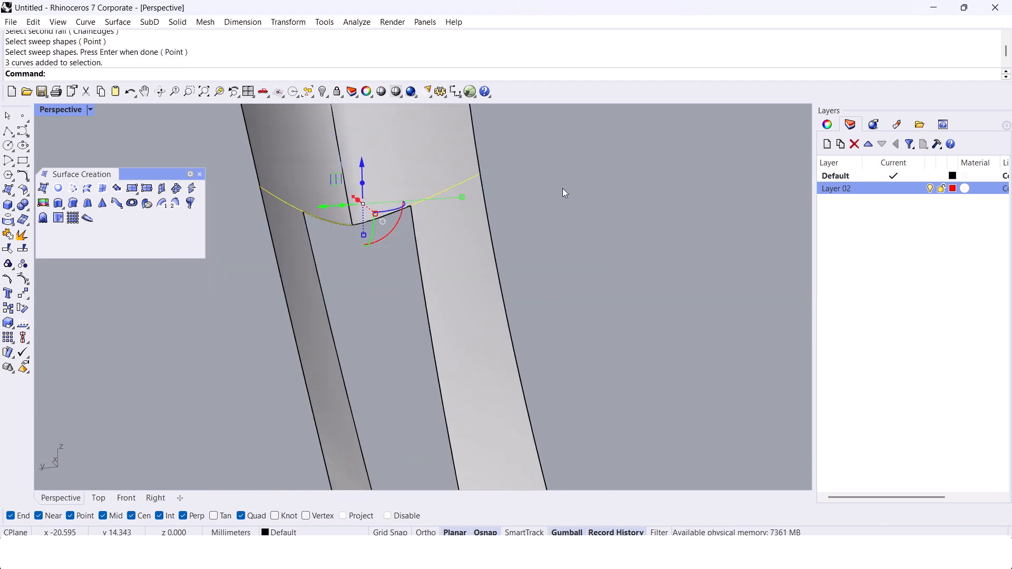
key(Delete)
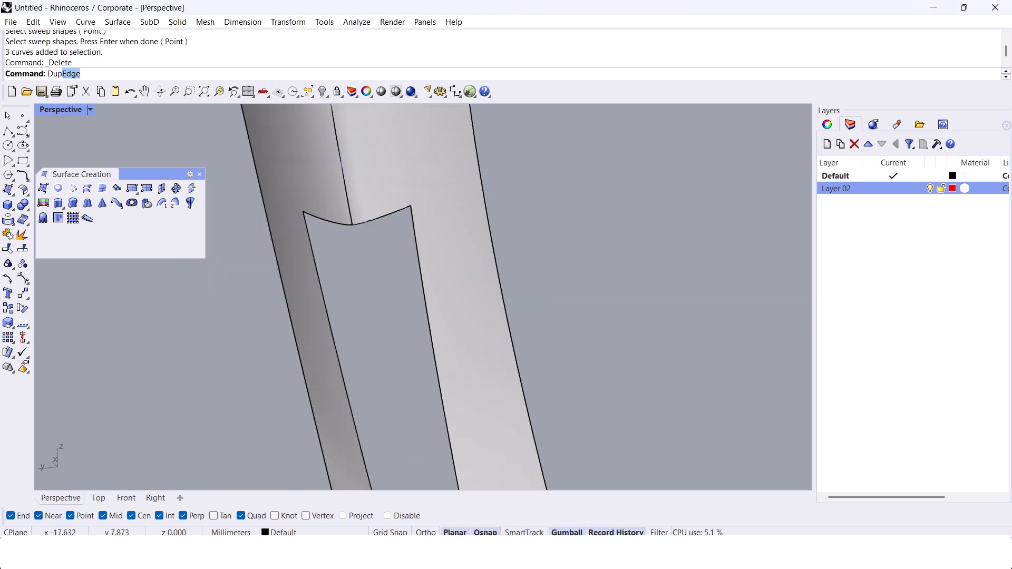
Step: Duplicate the two surface edges at the wide end of the trimmed opening and join them into one curve
text(Dup)
key(Return)
click(339, 223)
click(375, 217)
right_click(376, 218)
middle_click(375, 218)
click(378, 264)
Step: Sweep a fill surface along the two long edges of the trimmed opening, using the joined wide-end curve and the tip blend curve as shapes
scroll(395, 282, down, 5)
right_drag(404, 293, 501, 204)
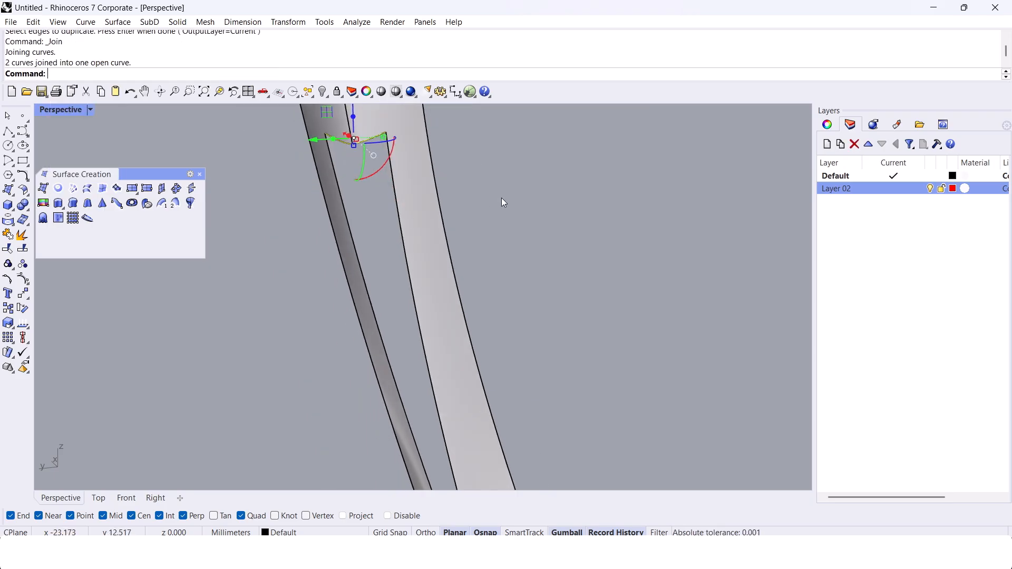
key(Return)
click(391, 168)
click(338, 170)
click(343, 141)
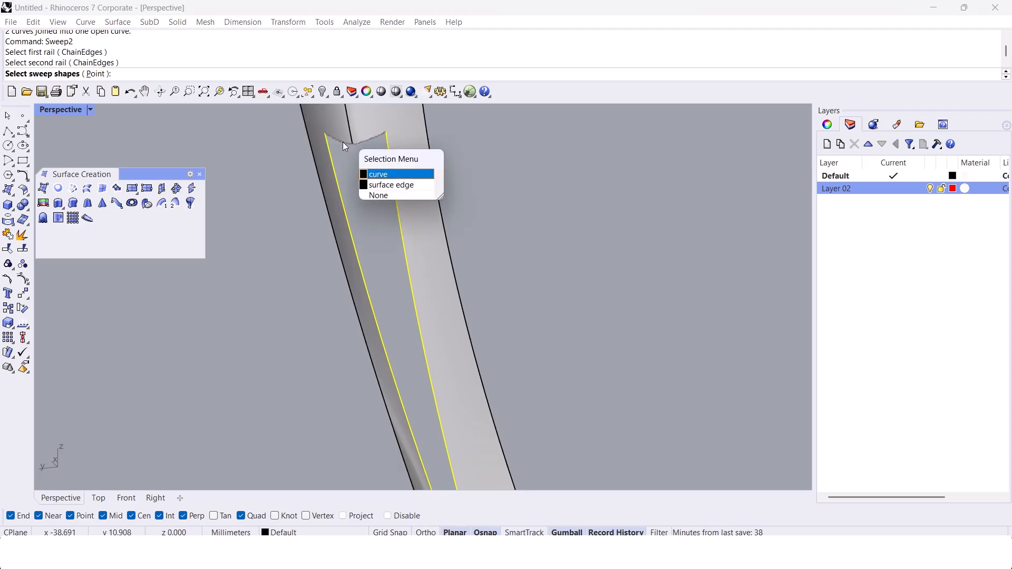
click(369, 173)
scroll(364, 166, down, 7)
shift+right_drag(388, 296, 378, 281)
shift+drag(378, 281, 389, 190)
scroll(409, 225, up, 12)
click(409, 222)
key(Return)
Step: Mirror a copy of the swept fill surface to the ring's opposite side, with the mirror plane starting at the origin (0)
key(Return)
scroll(374, 295, down, 10)
right_drag(375, 295, 389, 343)
scroll(370, 240, down, 7)
scroll(363, 244, up, 8)
click(320, 233)
scroll(321, 233, down, 9)
right_drag(323, 235, 382, 247)
text(mirror)
key(Return)
text(0)
key(Return)
click(506, 180)
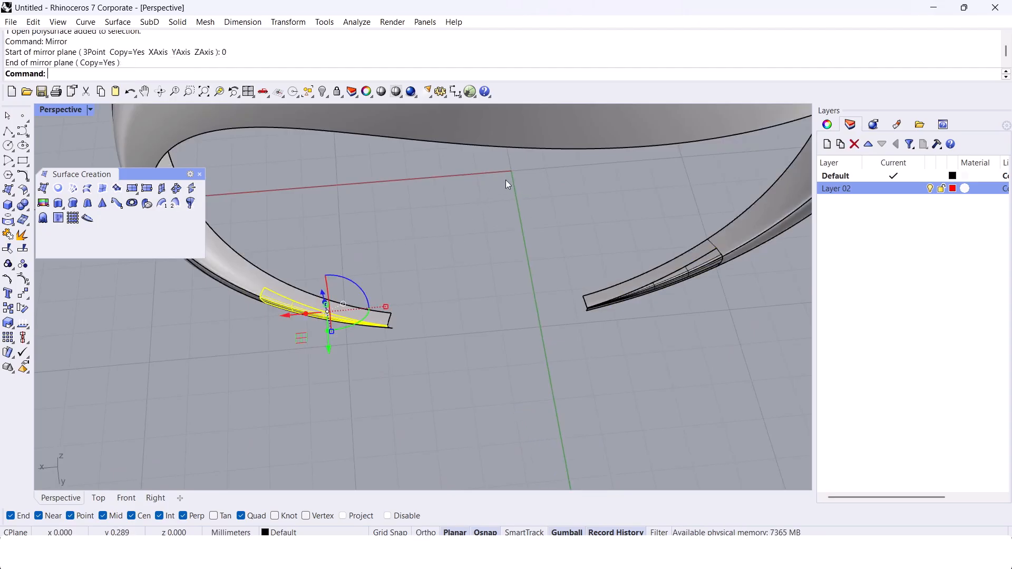
Step: Join the swept fill surface and its mirrored copy to the walls of the ring shell
scroll(697, 264, up, 9)
click(656, 285)
shift+click(593, 265)
middle_click(591, 266)
click(590, 312)
shift+click(754, 257)
middle_click(755, 257)
click(754, 303)
Step: Hide the joined shell surfaces and delete the leftover construction curves around the opening
scroll(586, 281, down, 8)
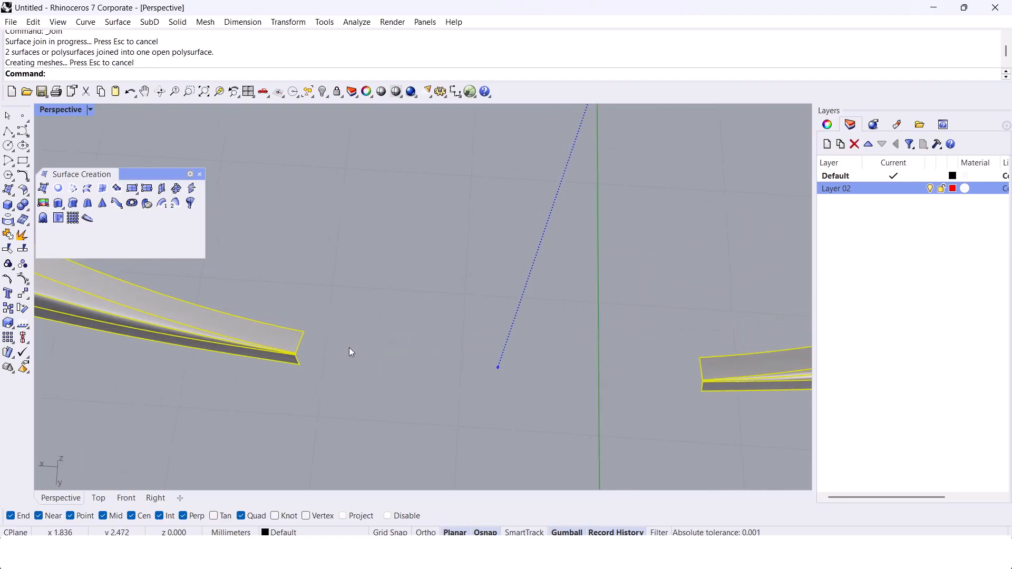
key(ctrl+h)
key(ctrl+z)
scroll(393, 342, down, 5)
click(337, 317)
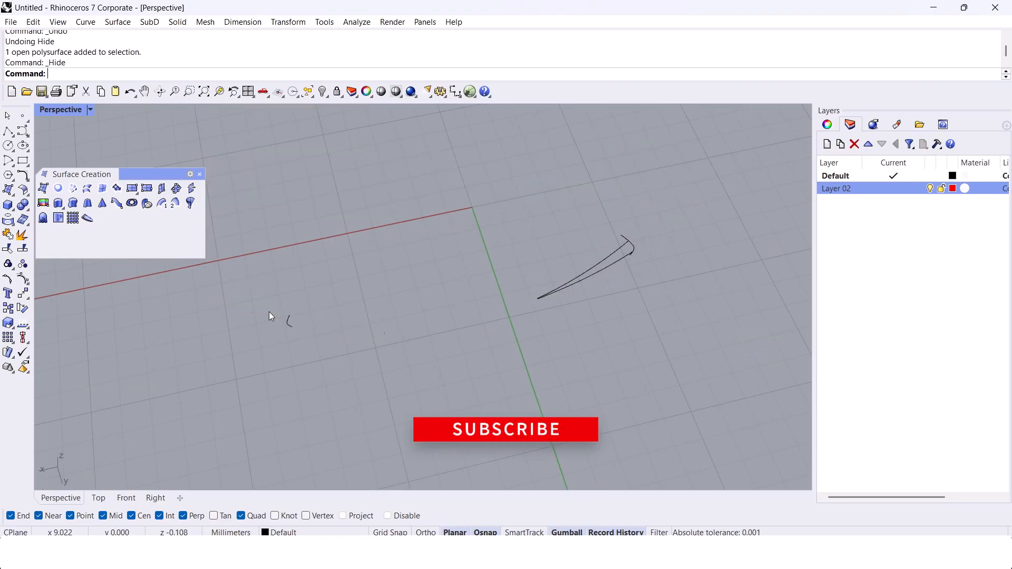
right_drag(300, 310, 481, 312)
scroll(481, 312, down, 6)
drag(144, 63, 1, 69)
drag(317, 384, 721, 179)
key(Delete)
Step: Bring back only the hidden outer and inner ring shells with ShowSelected
scroll(604, 239, up, 3)
text(Sh)
shift+right_drag(605, 239, 578, 303)
text(owSelected)
key(Return)
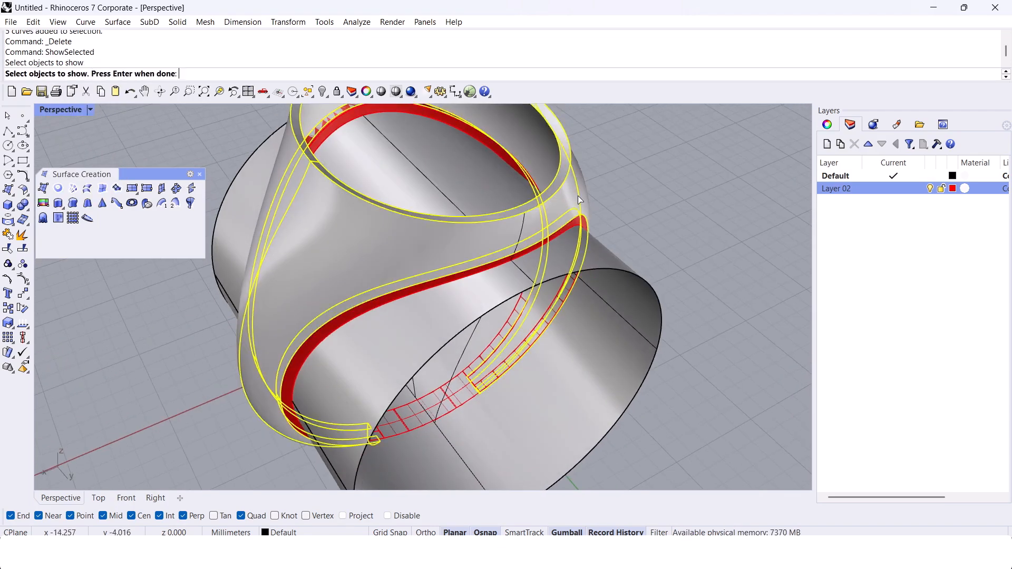
click(578, 196)
key(Return)
Step: Join the two restored ring shells into one polysurface
shift+right_drag(566, 219, 603, 259)
right_drag(593, 340, 546, 275)
drag(701, 333, 417, 282)
right_drag(422, 280, 405, 295)
middle_click(405, 295)
click(401, 325)
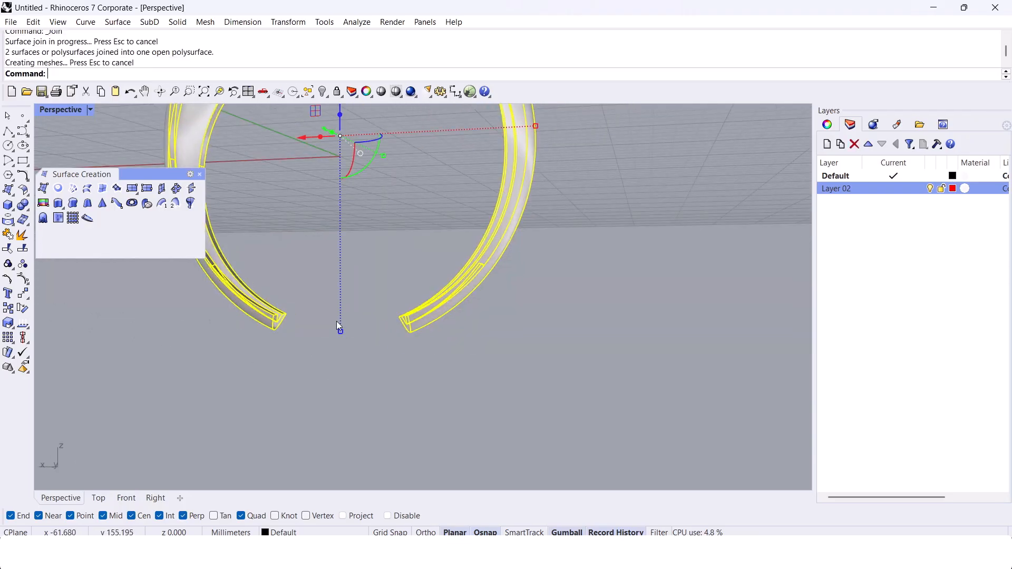
shift+right_drag(337, 321, 466, 309)
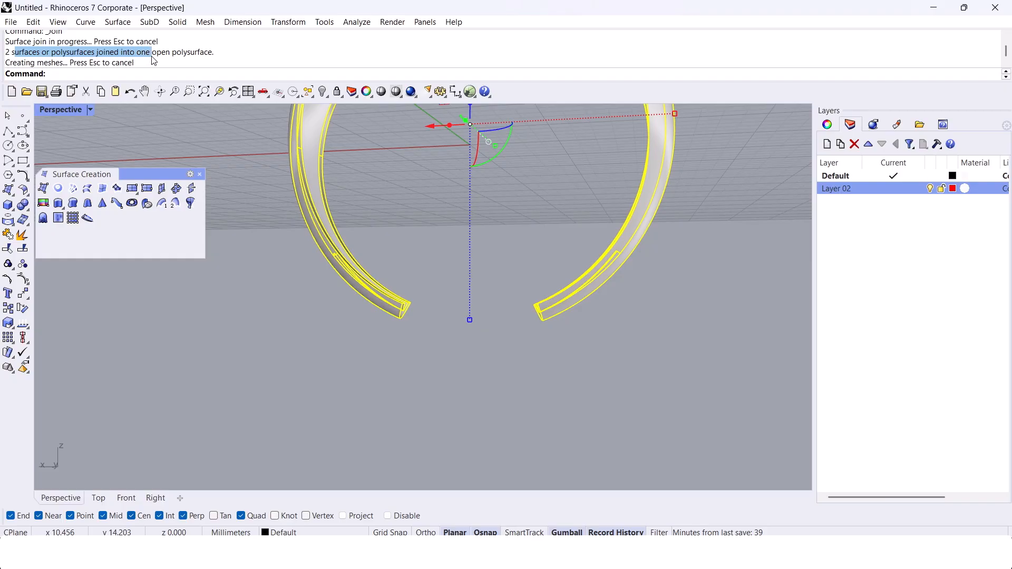
drag(152, 60, 201, 64)
click(406, 212)
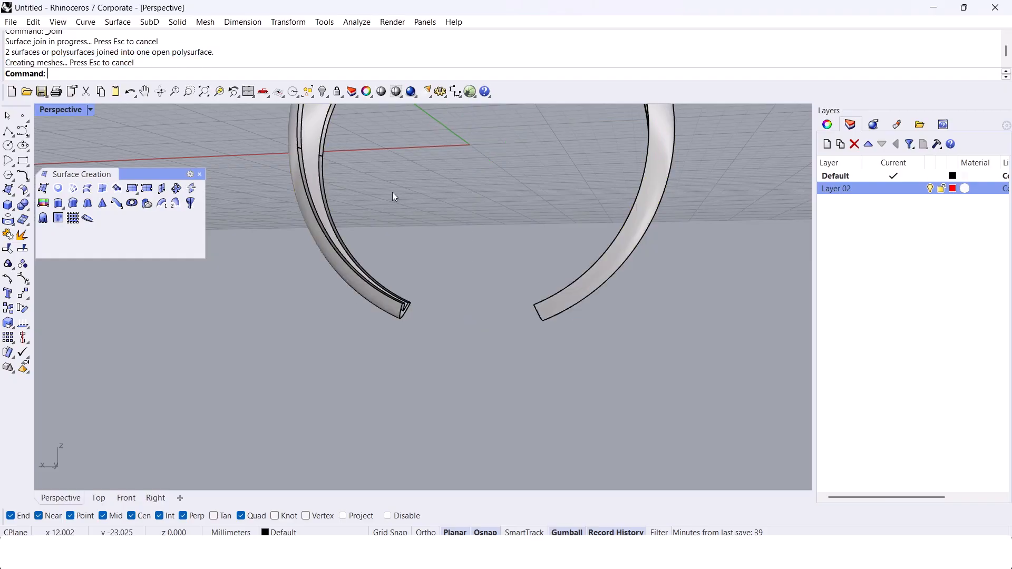
Step: Cap the two open ends of the ring shell to make it a closed solid
scroll(371, 349, up, 10)
click(337, 257)
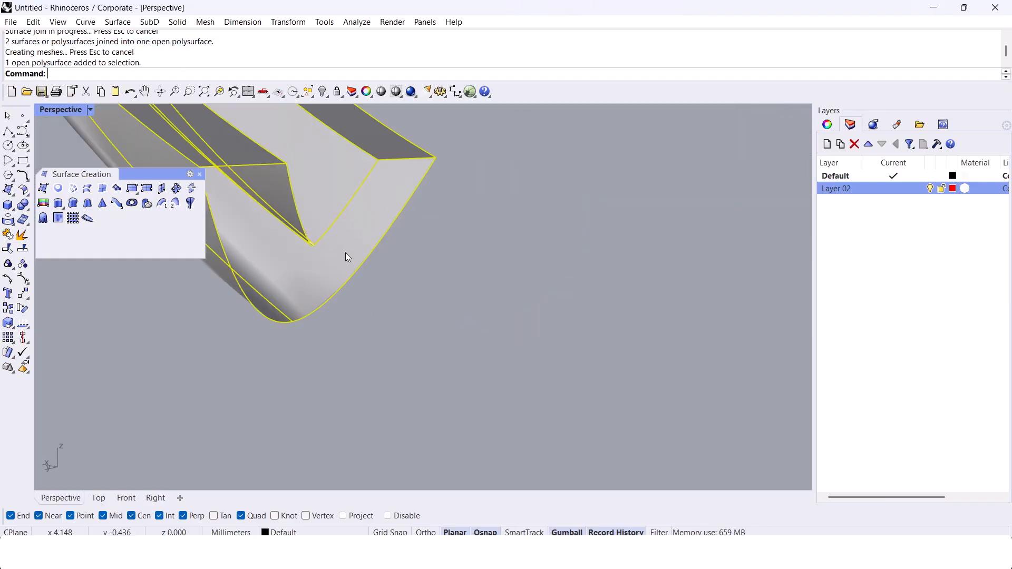
key(Return)
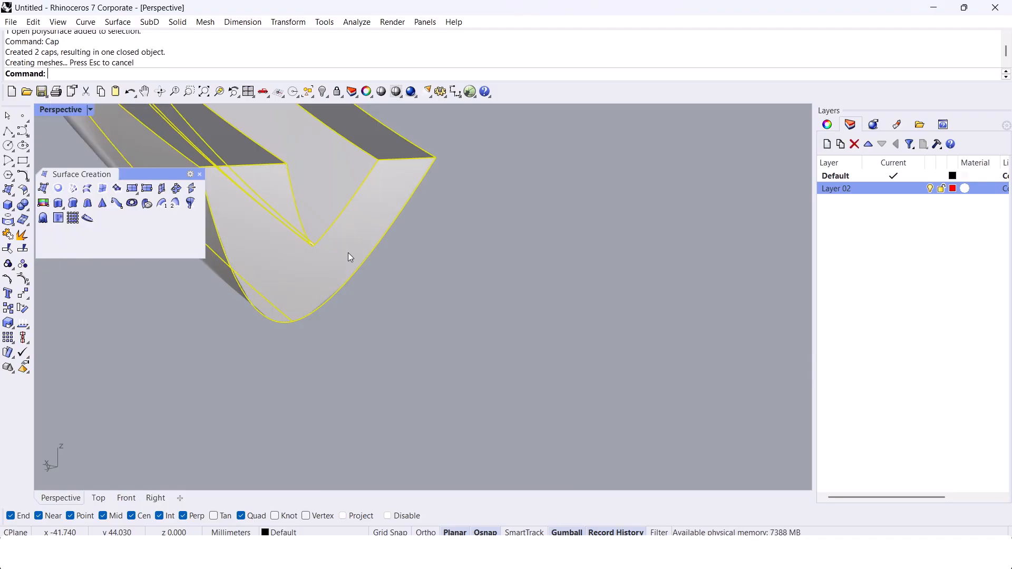
Step: Bring back the hidden red inner band parts beside the capped ring with ShowSelected
scroll(348, 252, down, 8)
right_drag(452, 298, 519, 297)
key(Return)
right_drag(448, 327, 463, 344)
click(442, 253)
key(Return)
scroll(441, 254, down, 6)
Step: Check all visible objects for naked and non-manifold edges, and examine the ring's walls and band from several angles
key(ctrl+a)
text(ZoomN)
key(Return)
text(ZoomNo)
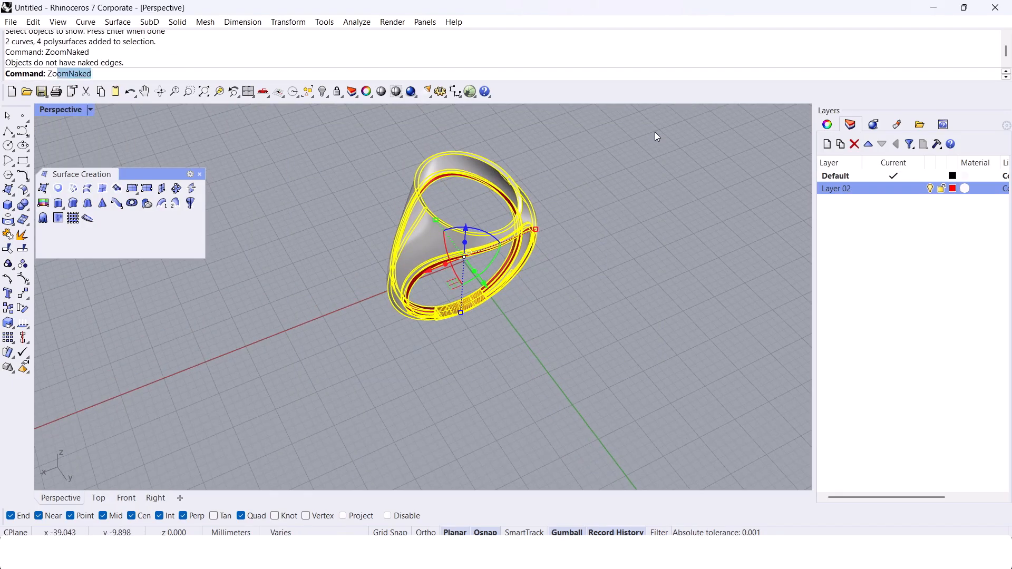
key(Return)
key(Escape)
scroll(534, 252, up, 5)
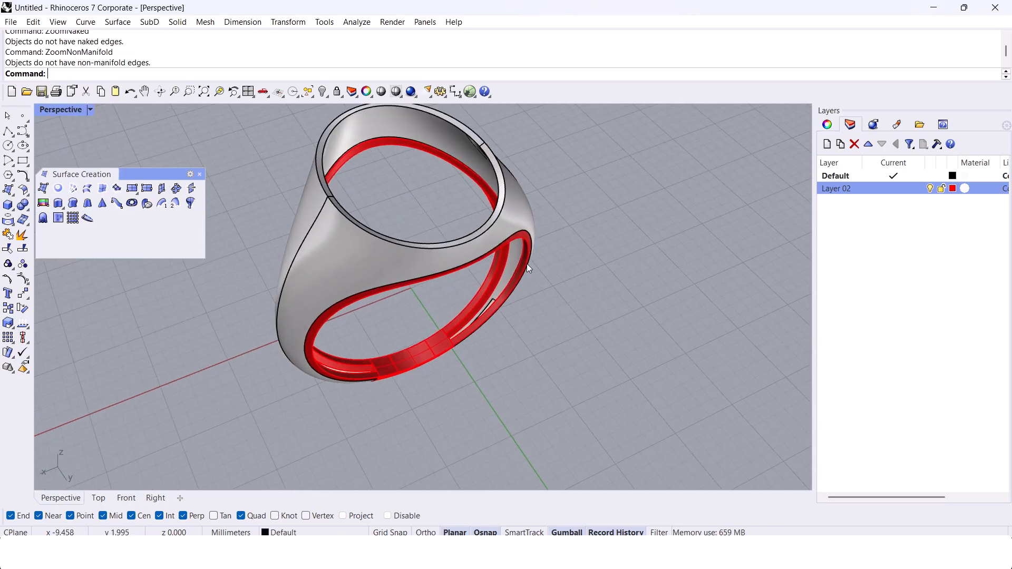
scroll(528, 265, up, 4)
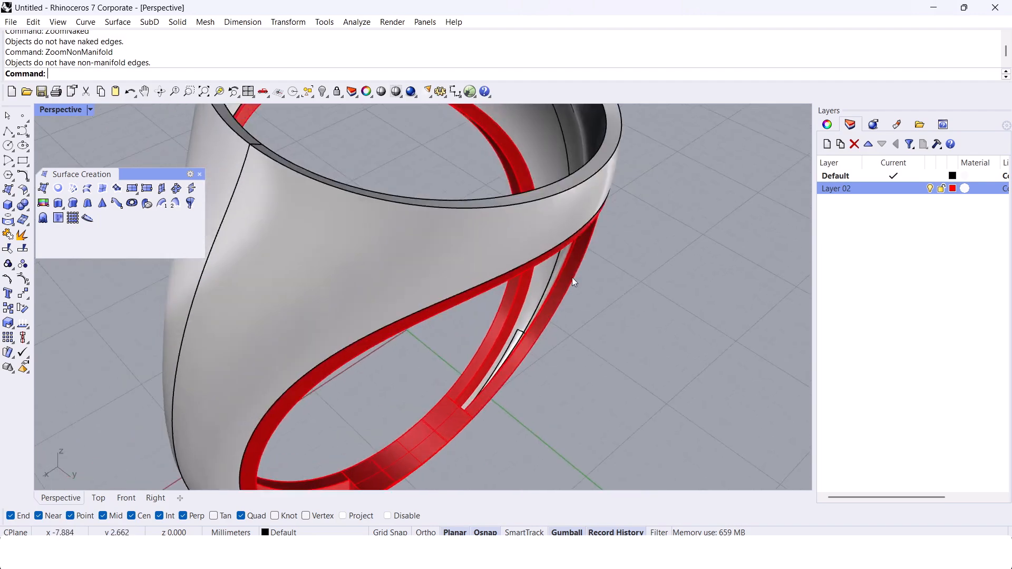
scroll(570, 286, down, 5)
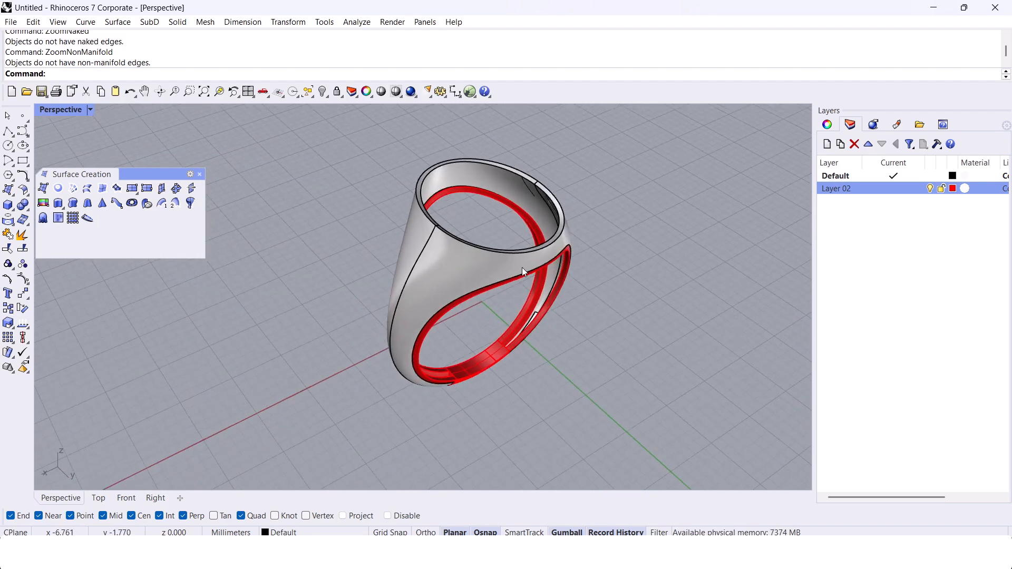
scroll(530, 200, up, 4)
right_drag(530, 201, 503, 213)
right_drag(482, 280, 458, 234)
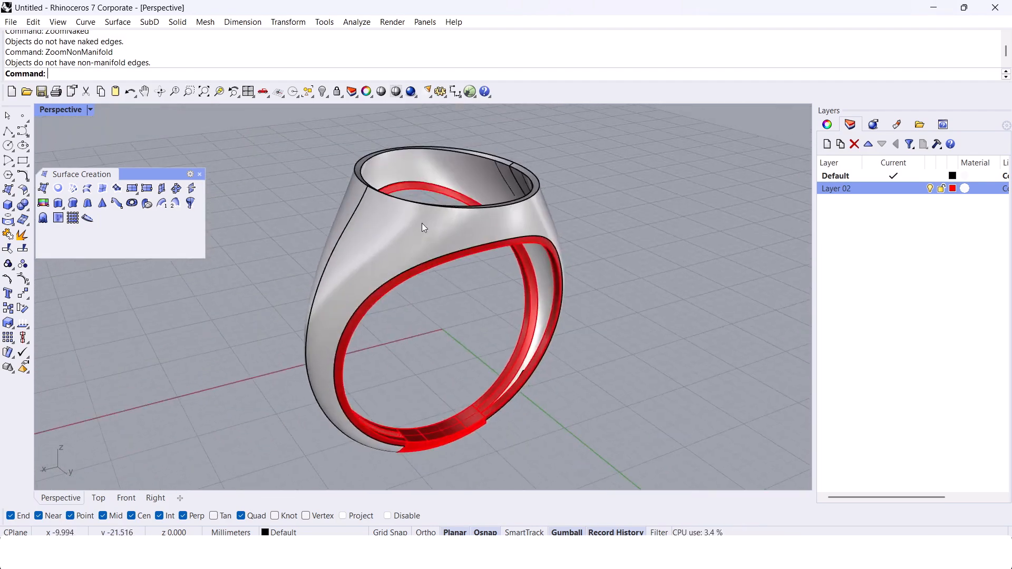
Step: Duplicate the two edges around the head opening's rim and join them into one curve
scroll(458, 237, up, 4)
text(DupEdge)
key(Return)
click(588, 143)
click(656, 165)
right_click(656, 164)
middle_click(656, 164)
click(658, 209)
Step: Rebuild the joined rim curve and fill it with a surface that covers the head opening
text(Rebuild)
key(Return)
key(Tab)
key(Tab)
key(Return)
text(P)
key(Return)
Step: Offset the head's cover surface by 0.35 mm as a solid, with the offset direction flipped
click(547, 205)
text(OffsetSrf)
key(Return)
text(f)
key(Return)
text(.35)
key(Return)
key(Return)
scroll(533, 205, down, 5)
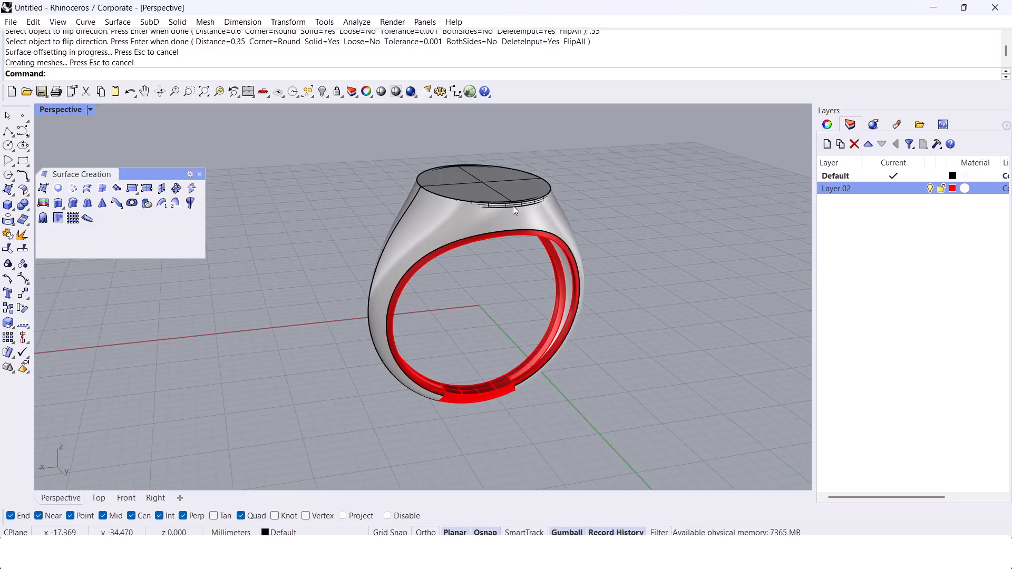
right_drag(513, 206, 348, 249)
scroll(288, 245, up, 7)
right_drag(287, 245, 481, 254)
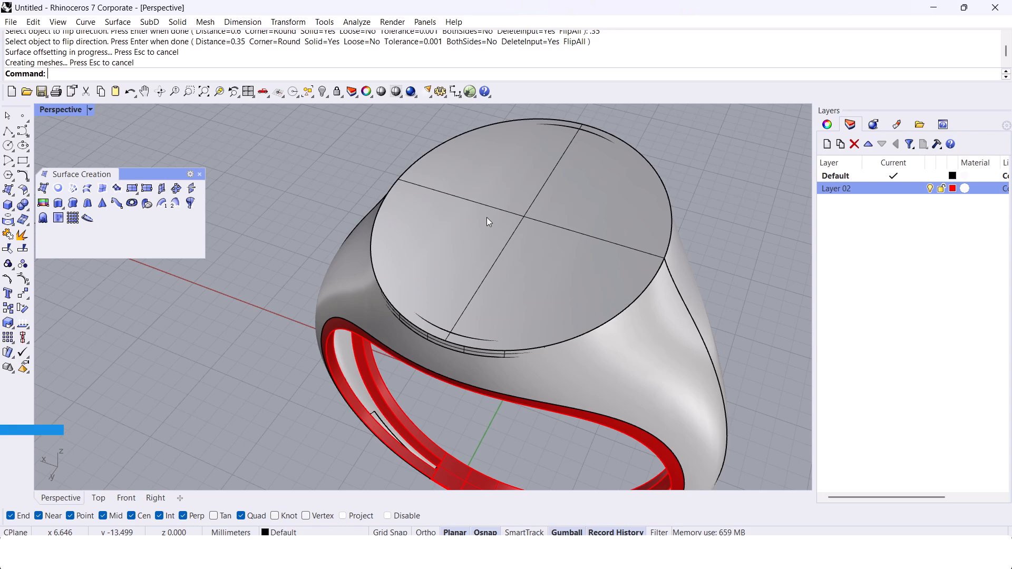
scroll(487, 218, down, 2)
shift+right_drag(488, 219, 444, 218)
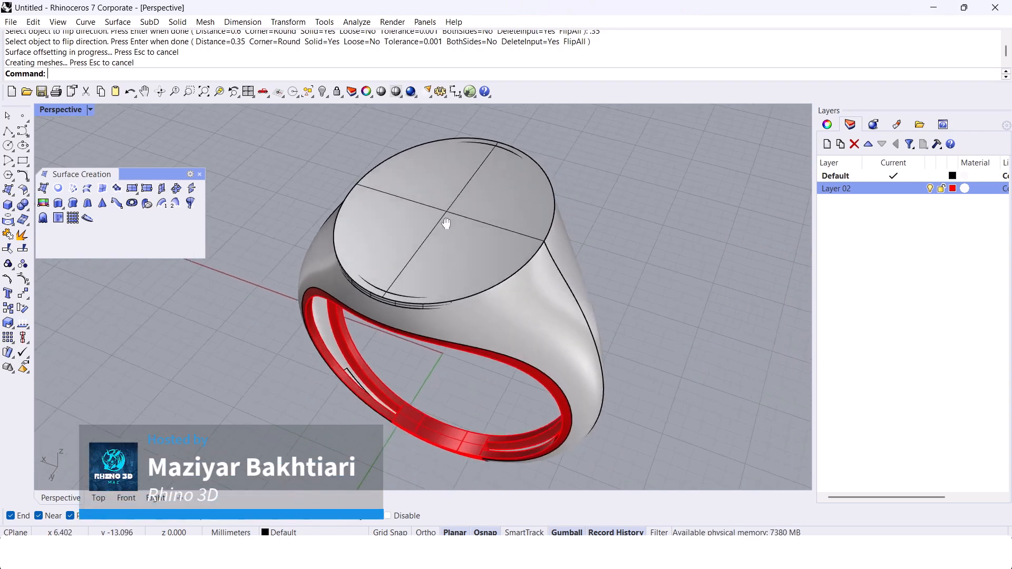